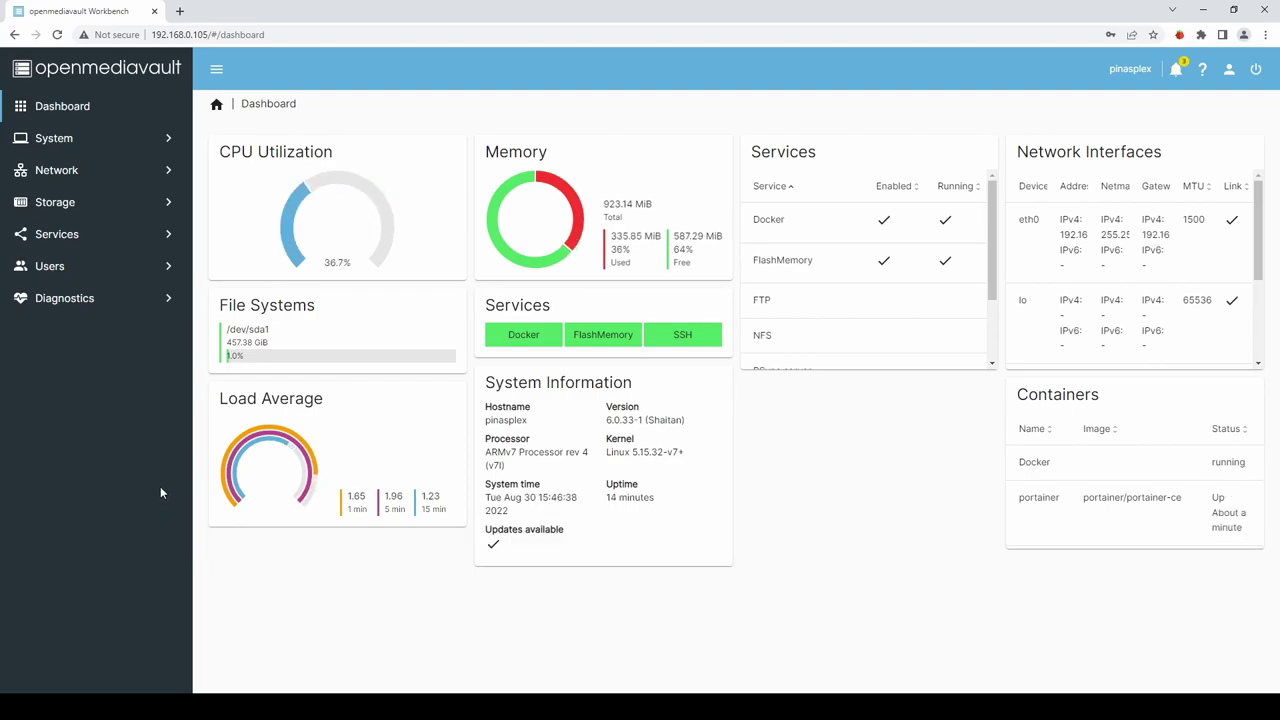
Open the Portainer page under System > omv-extras in openmediavault.
left_click(57, 139)
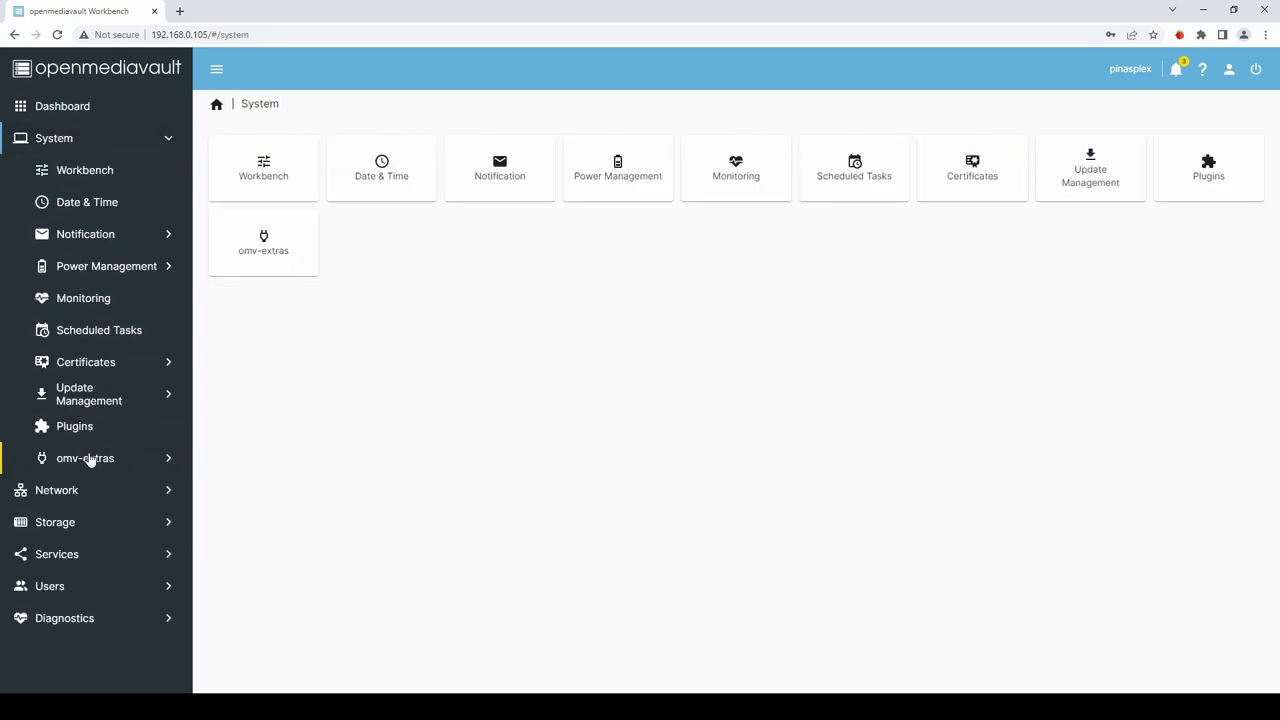
left_click(89, 459)
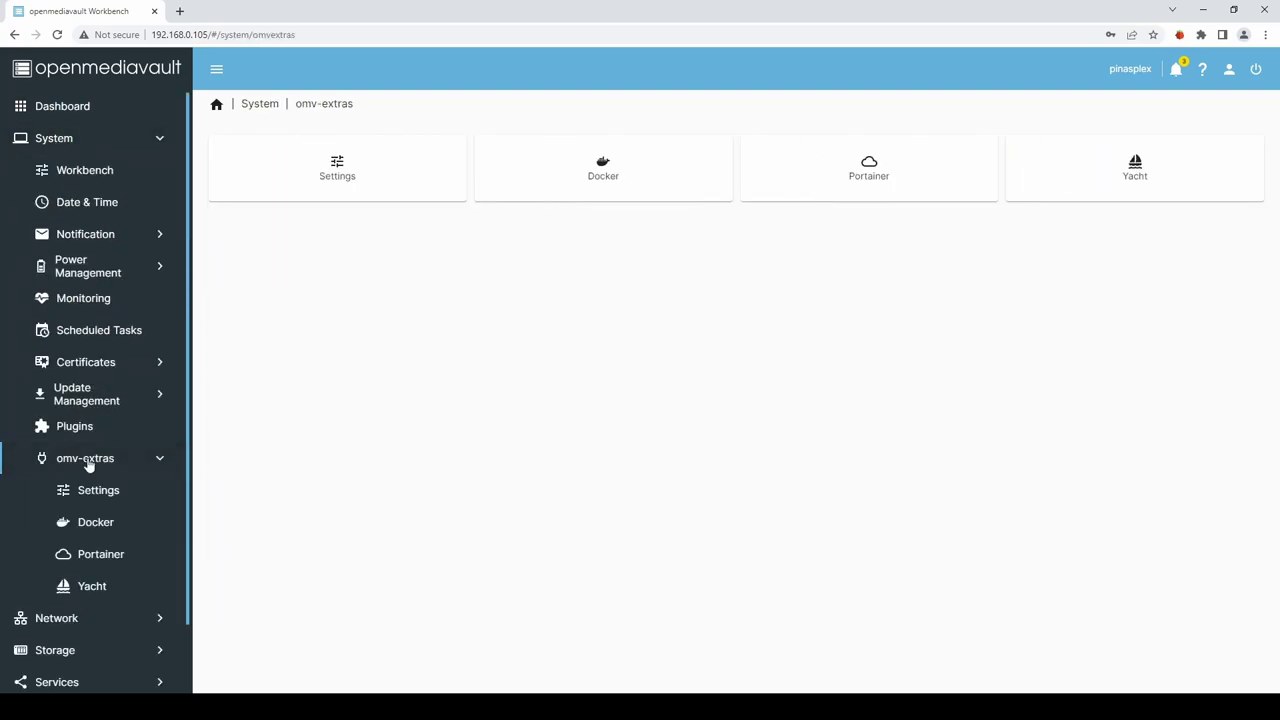
left_click(100, 558)
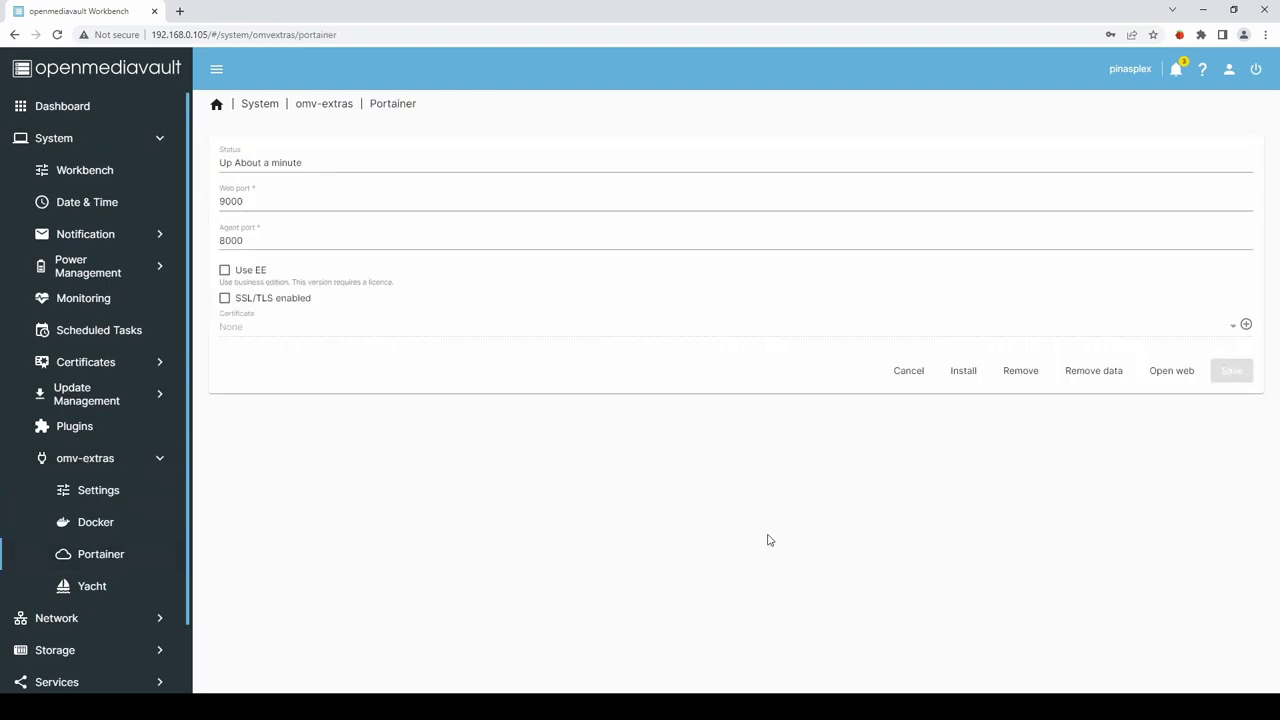
Launch Portainer's web UI and create the admin user with a confirmed password.
left_click(1173, 372)
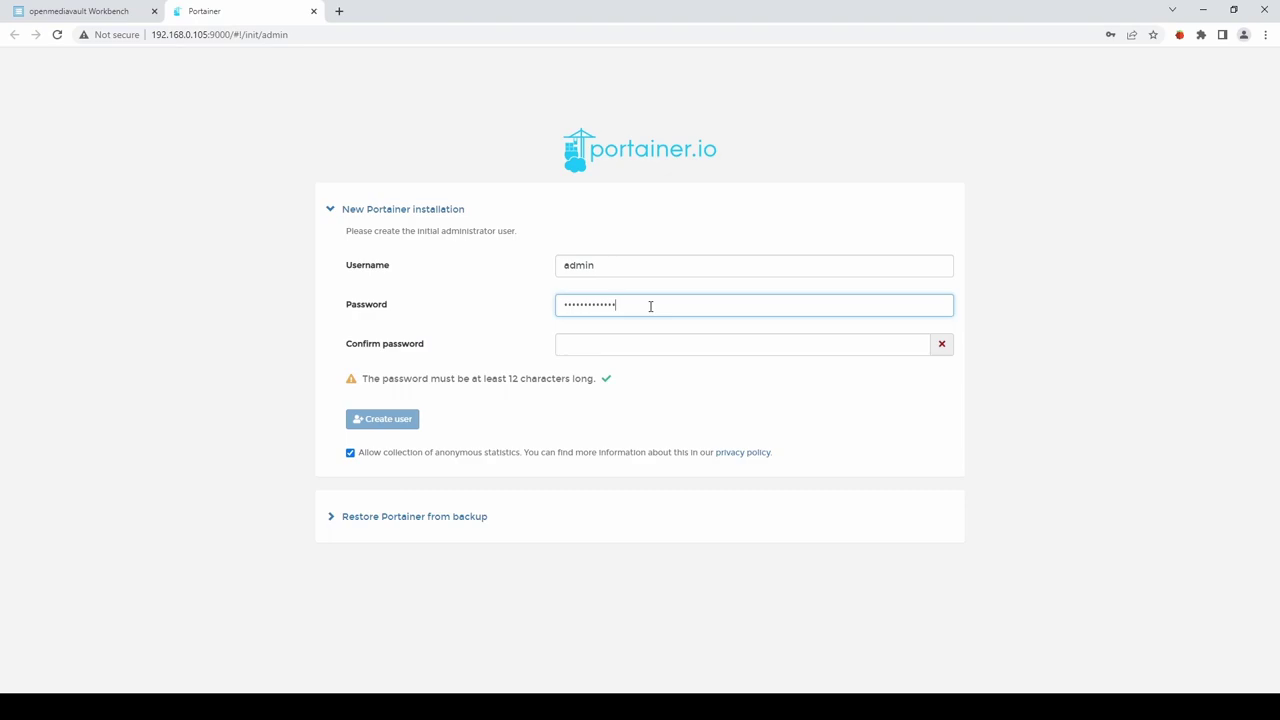
key("Tab")
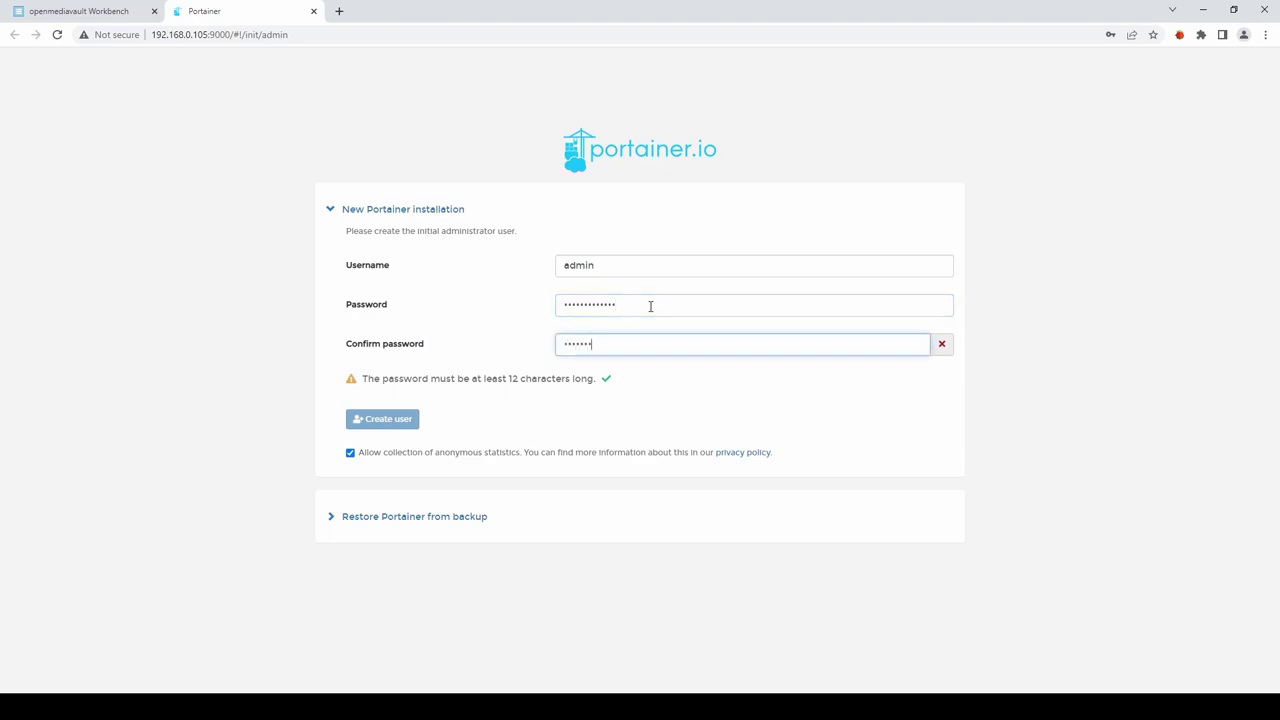
type("***")
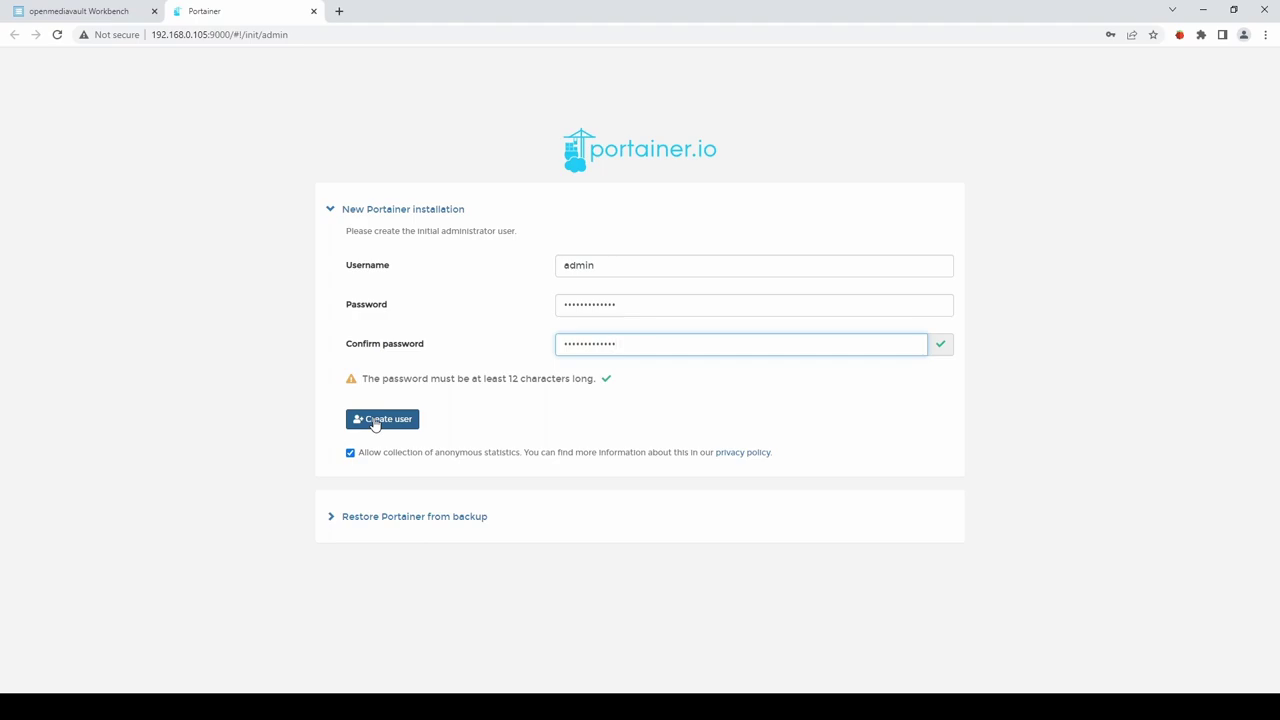
left_click(376, 421)
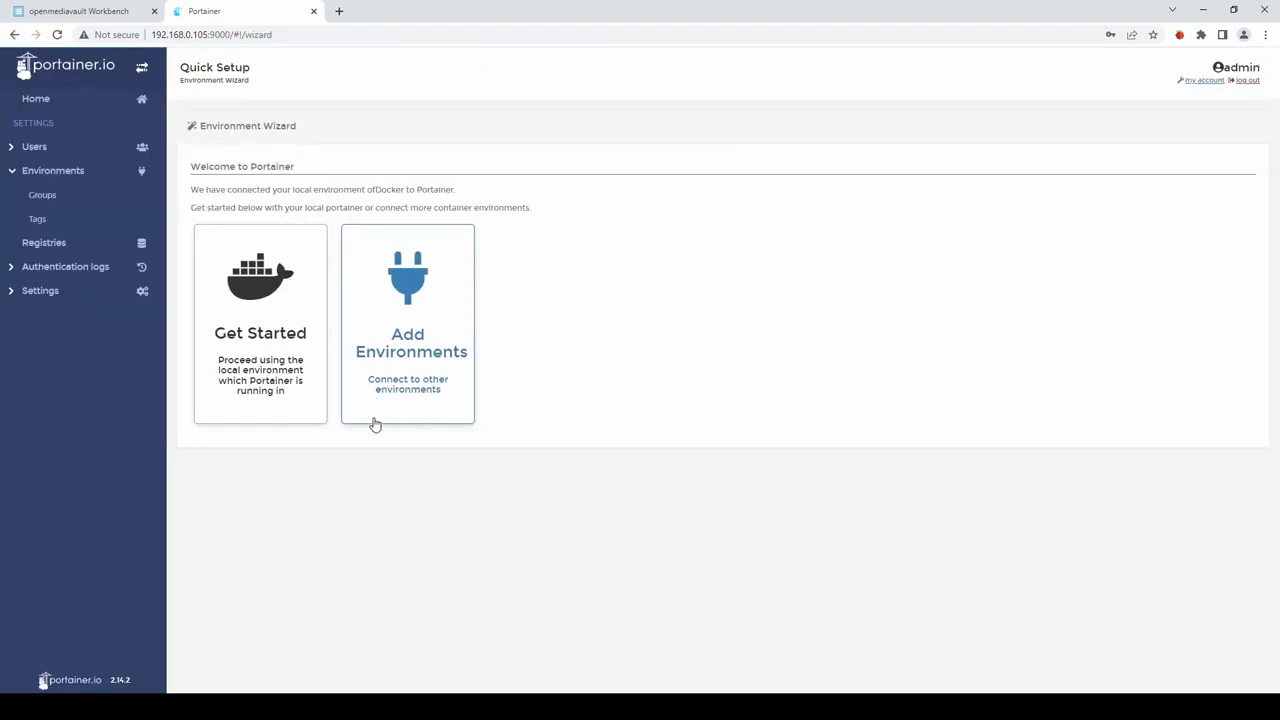
Connect the local Docker environment, set its Public IP to 192.168.0.105, and return to the dashboard.
left_click(260, 306)
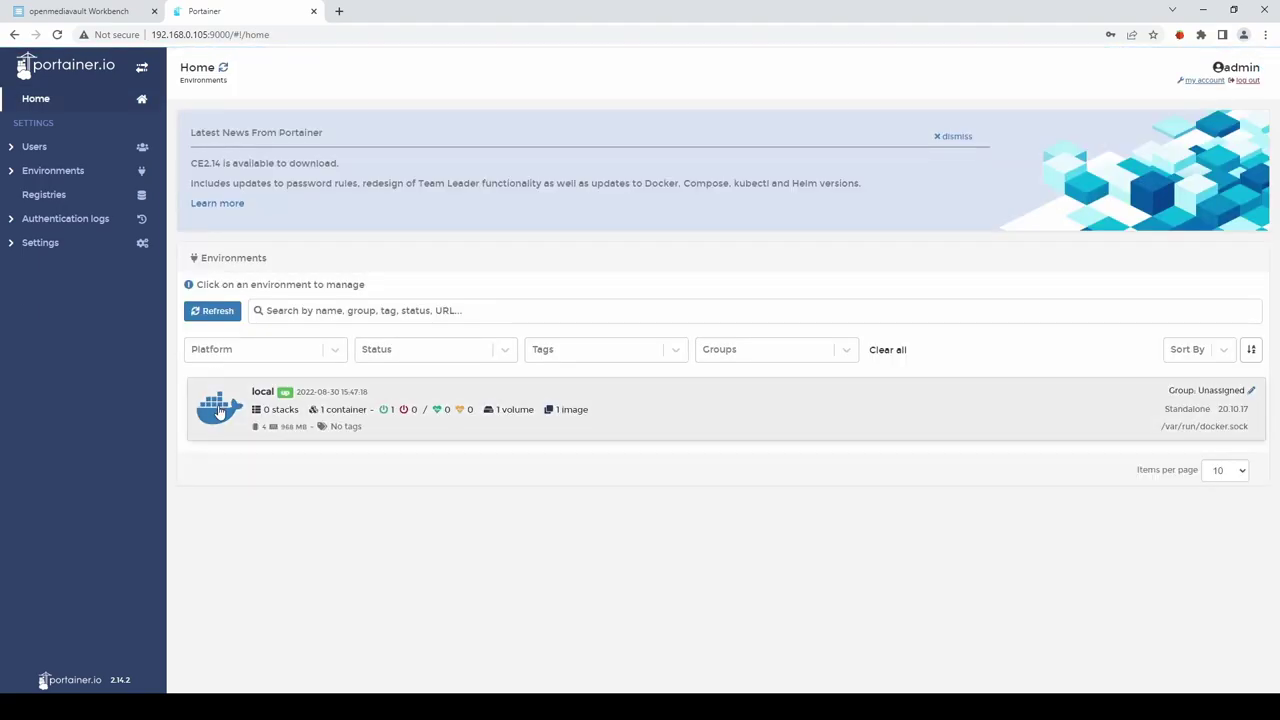
left_click(220, 410)
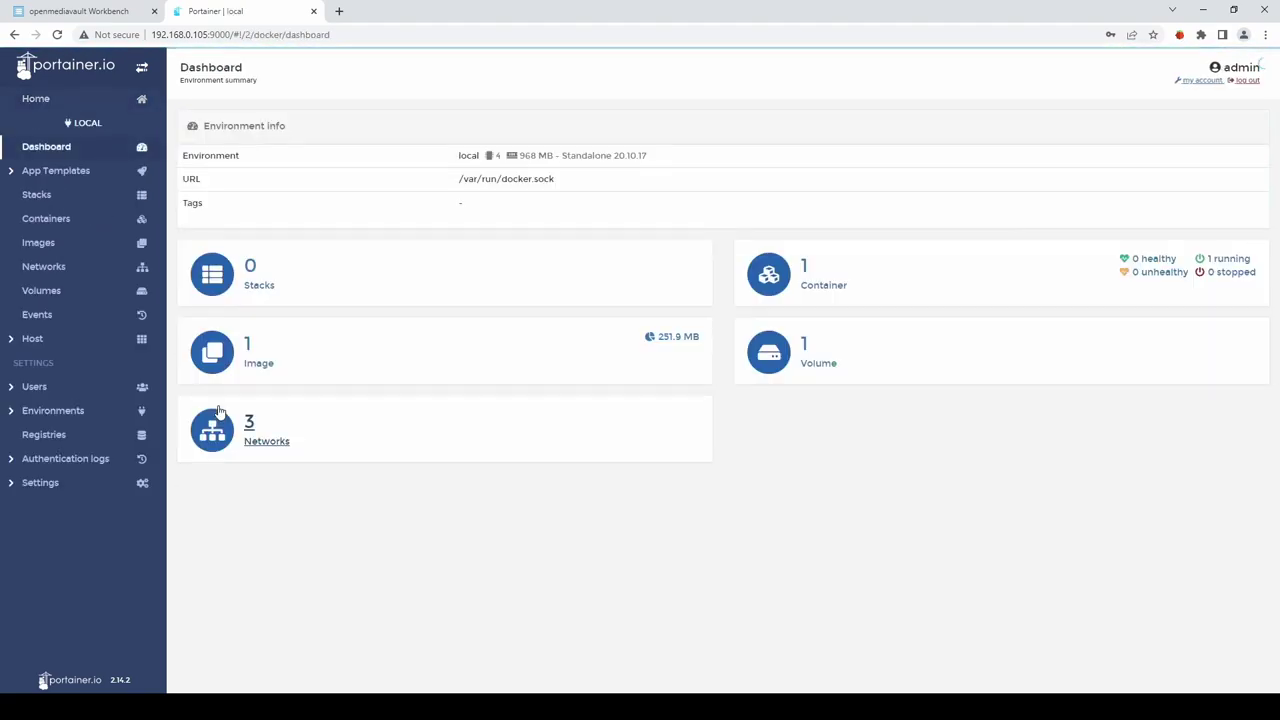
left_click(55, 411)
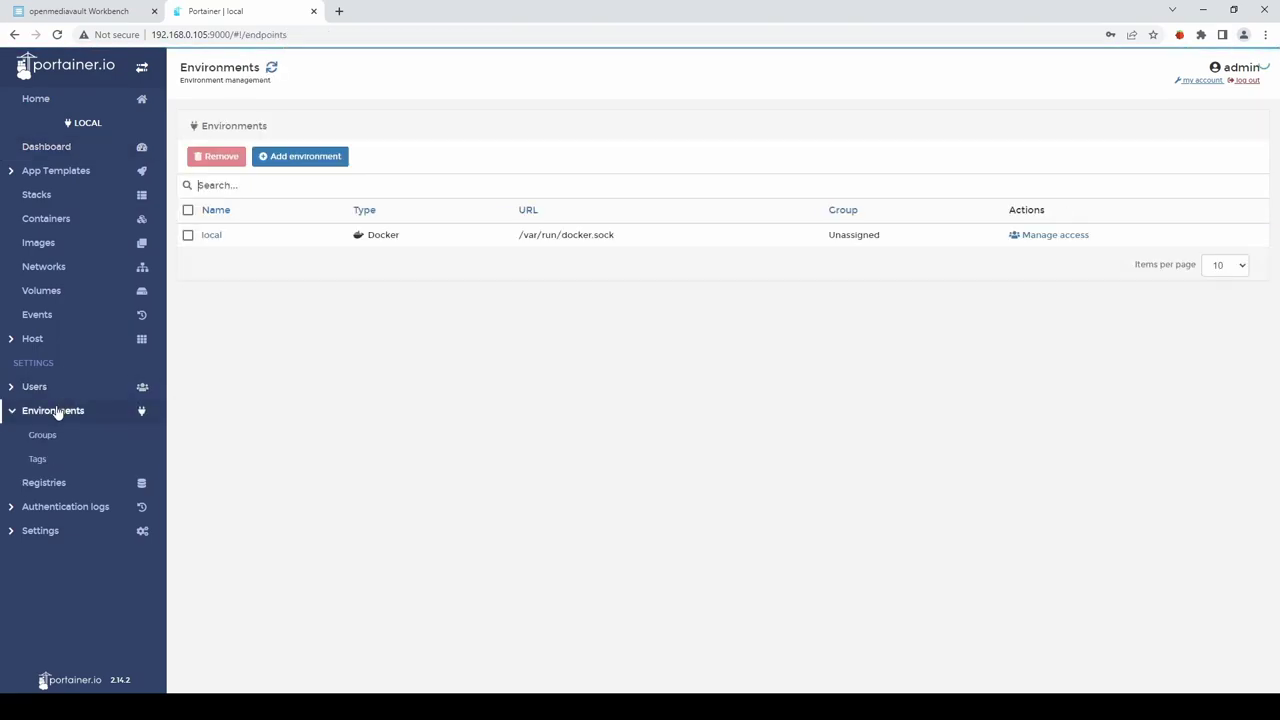
left_click(212, 236)
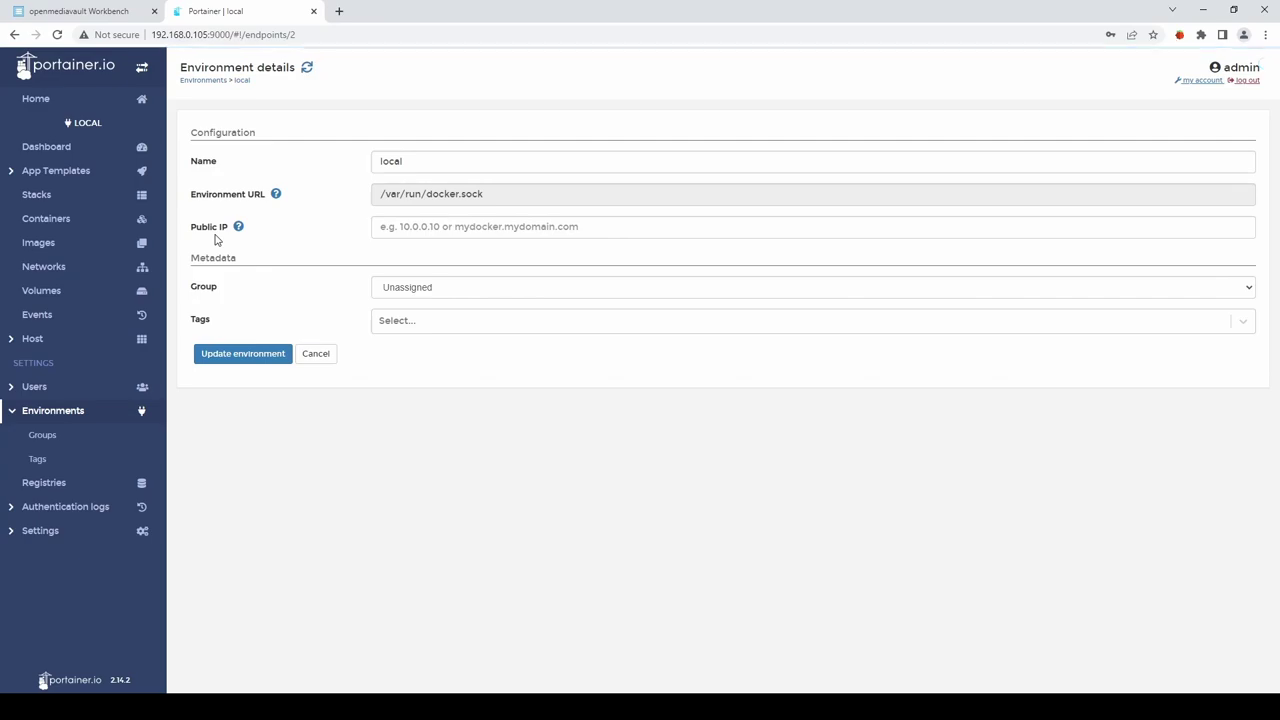
left_click(426, 227)
type("192.168.0.105")
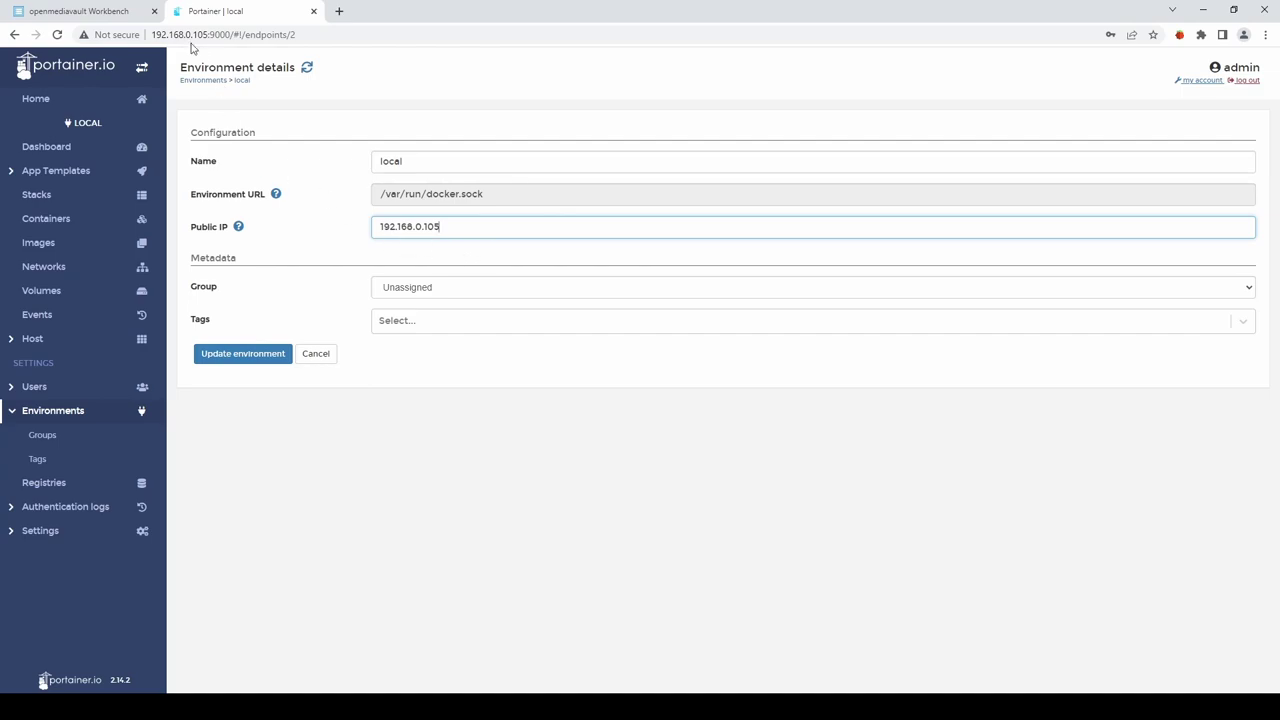
left_click(243, 356)
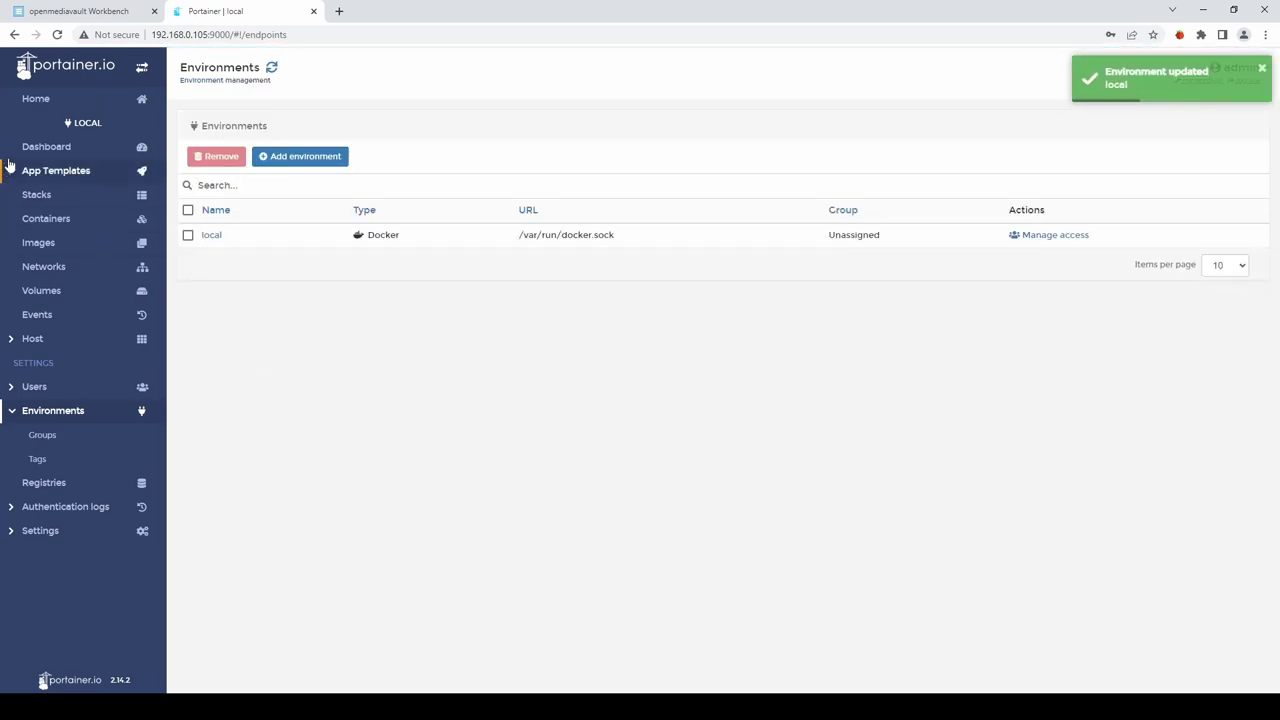
left_click(48, 148)
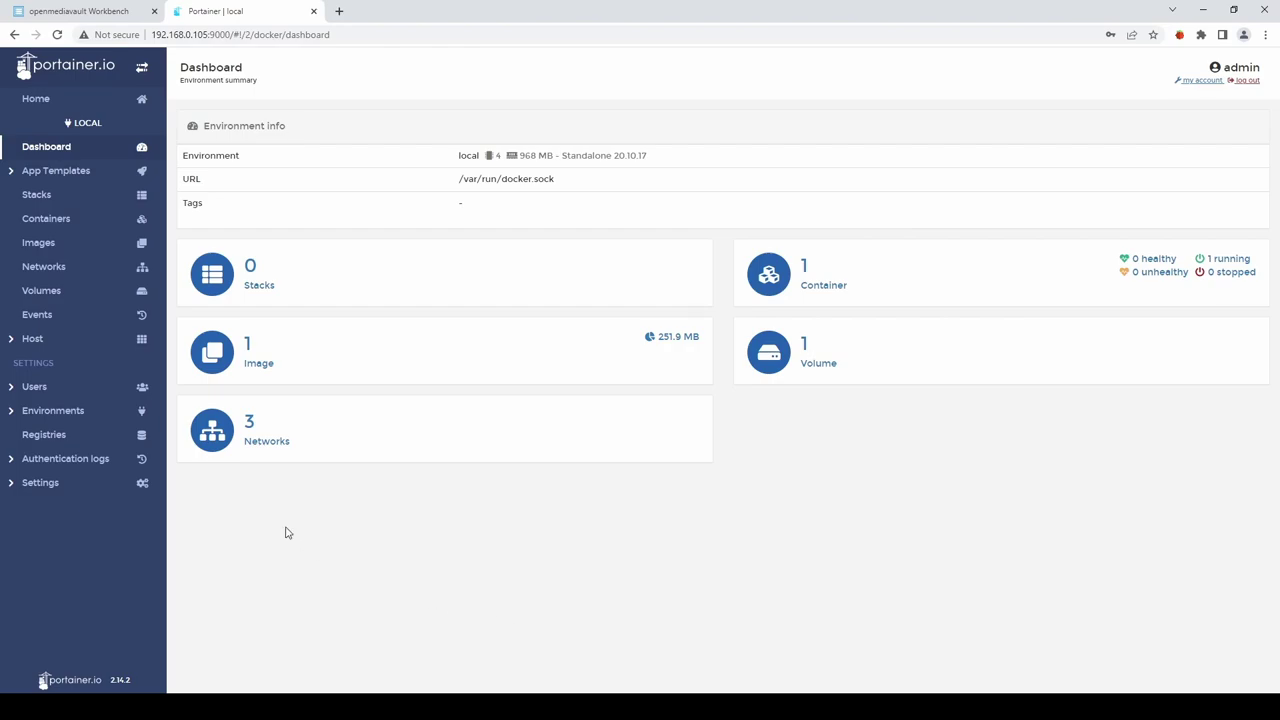
Add a stack named plex and paste the Plex docker-compose definition into the web editor.
left_click(36, 196)
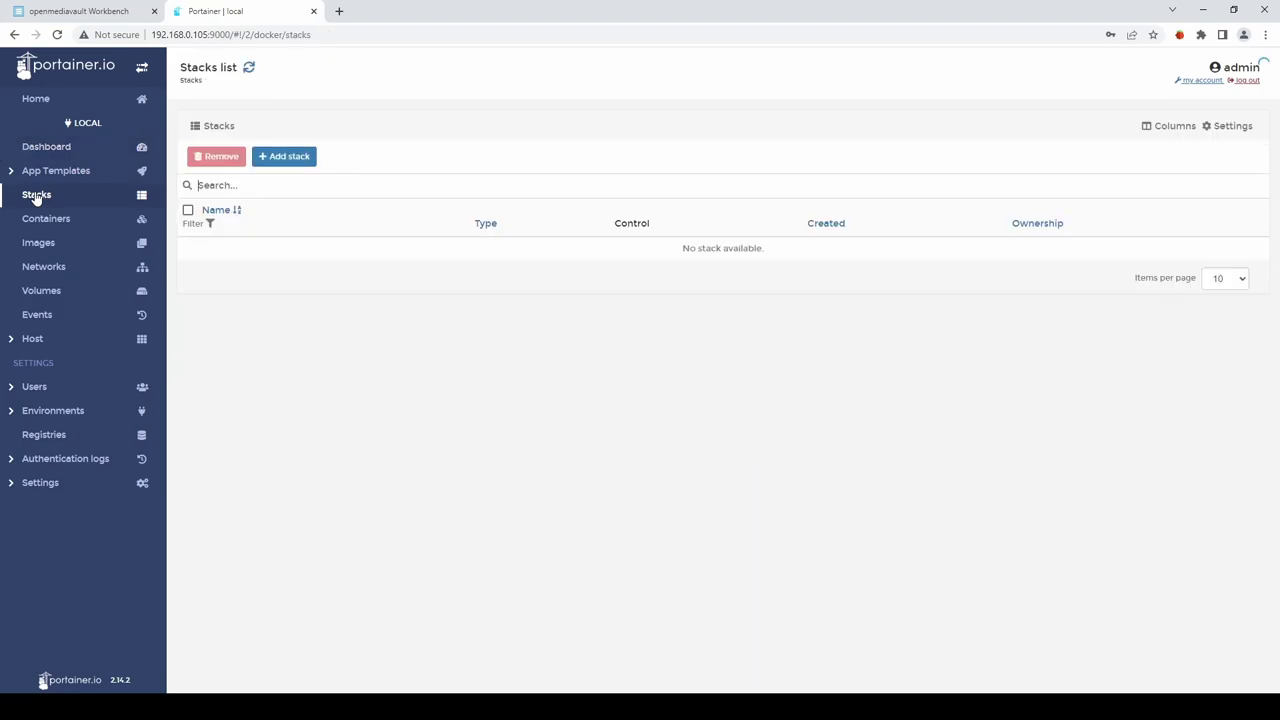
left_click(291, 158)
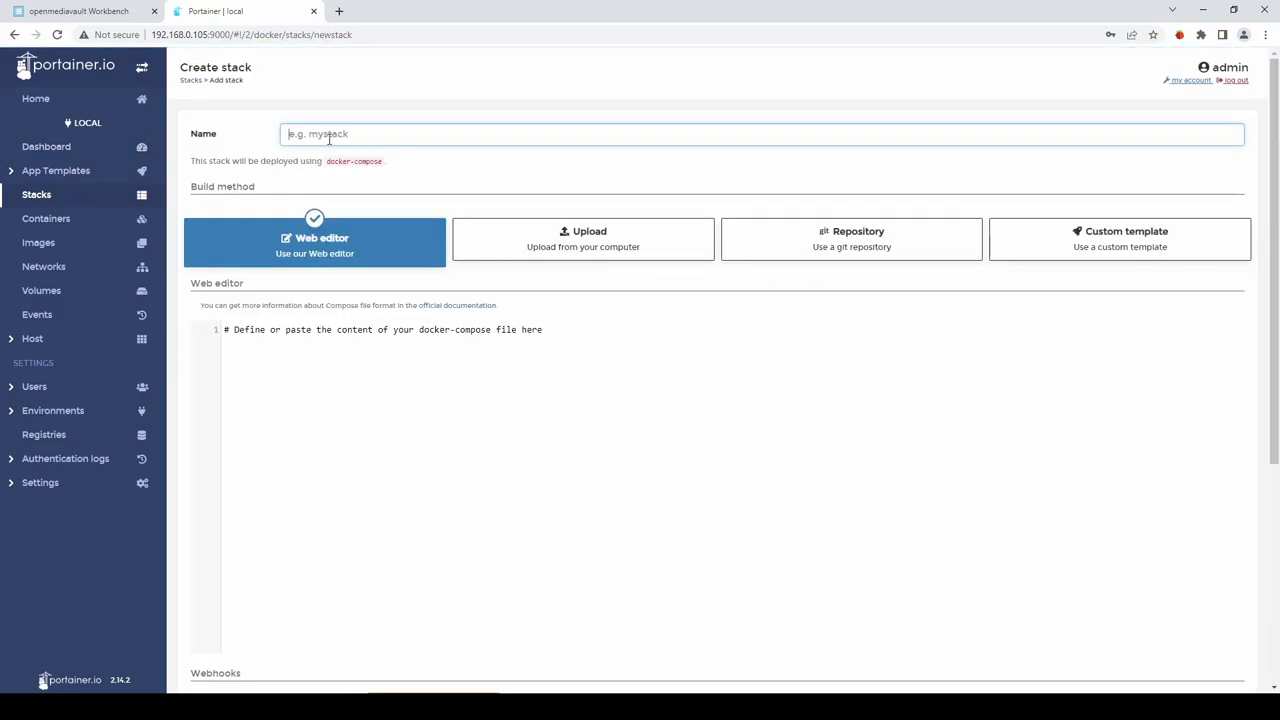
type("plex")
left_click(617, 354)
type("version: \"2.1\" services:   plex:     image: lscr.io/linuxserver/plex:latest     container_name: plex     network_mode: host     environment:       - PUID=1000       - PGID=1000       - VERSION=docker       - PLEX_CLAIM= #optional     volumes:       - /path/to/library:/config       - /path/to/tvseries:/tv       - /path/to/movies:/movies     restart: unless-stopped")
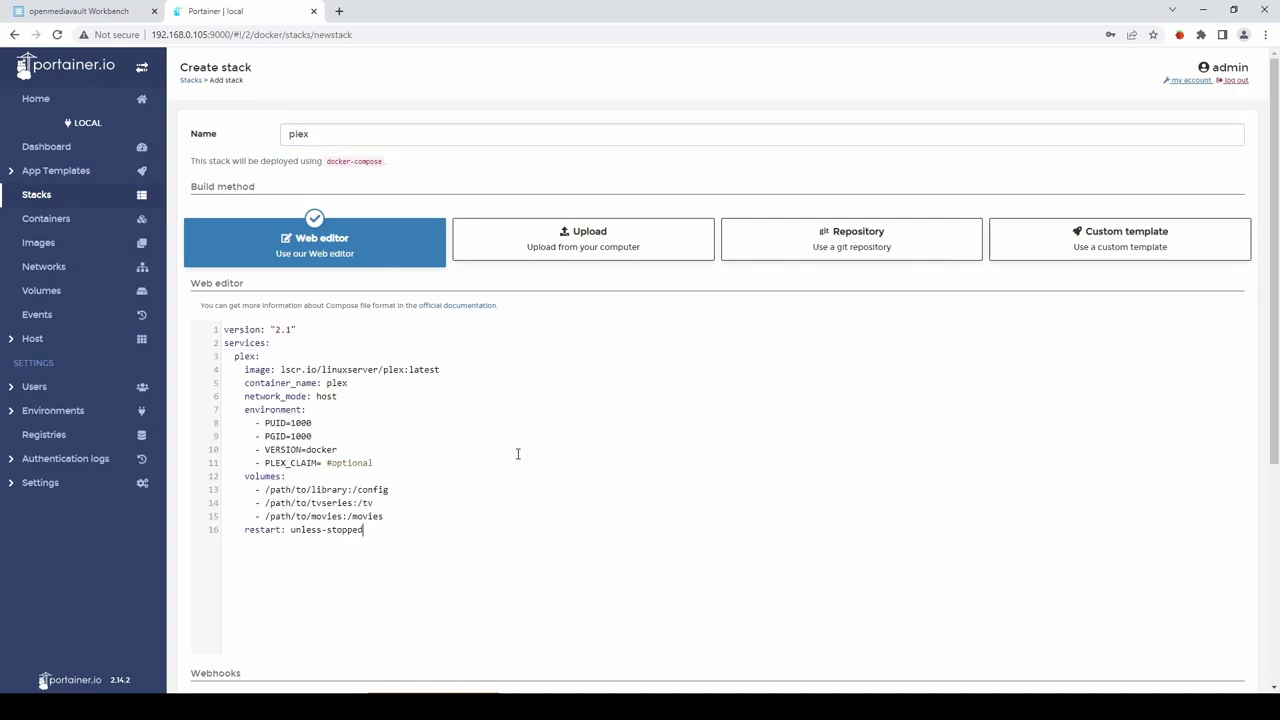
Highlight the config, tv and movies volume paths in the compose file.
left_click_drag(394, 491, 359, 491)
double_click(376, 504)
double_click(392, 517)
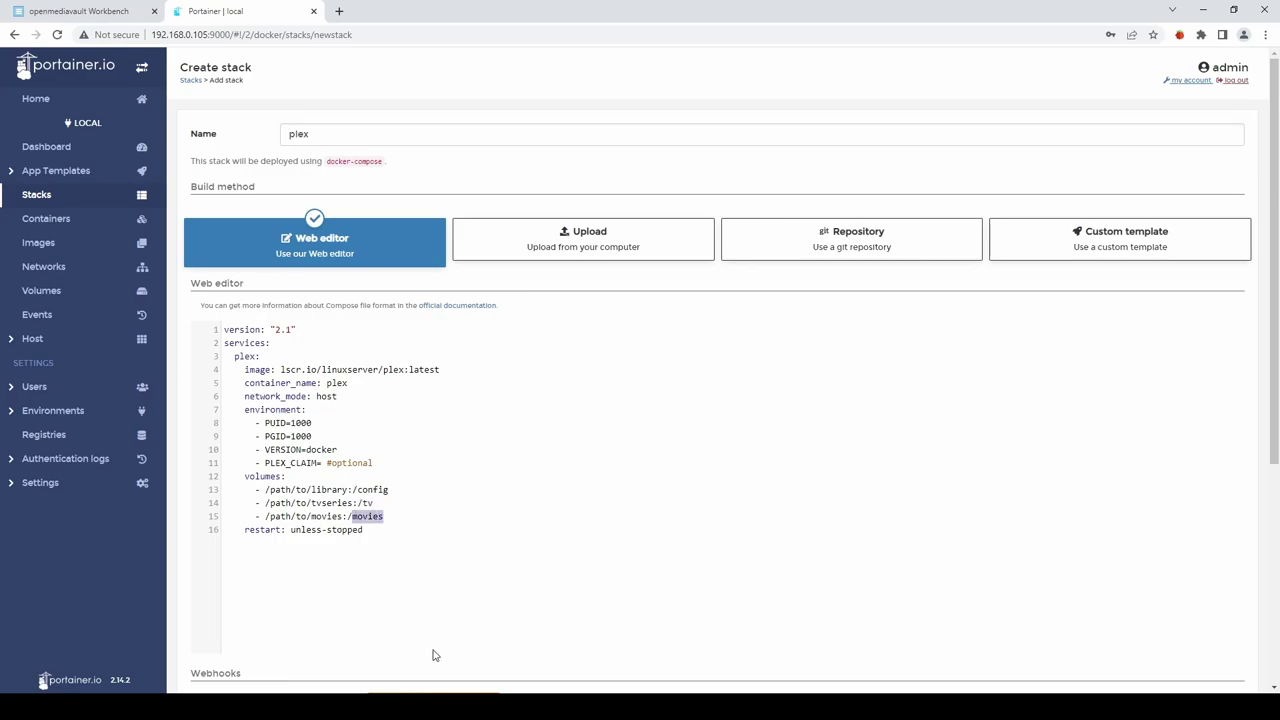
left_click(475, 581)
Create a shared folder 'config' on /dev/sda1 with Everyone: read/write permissions.
left_click(84, 12)
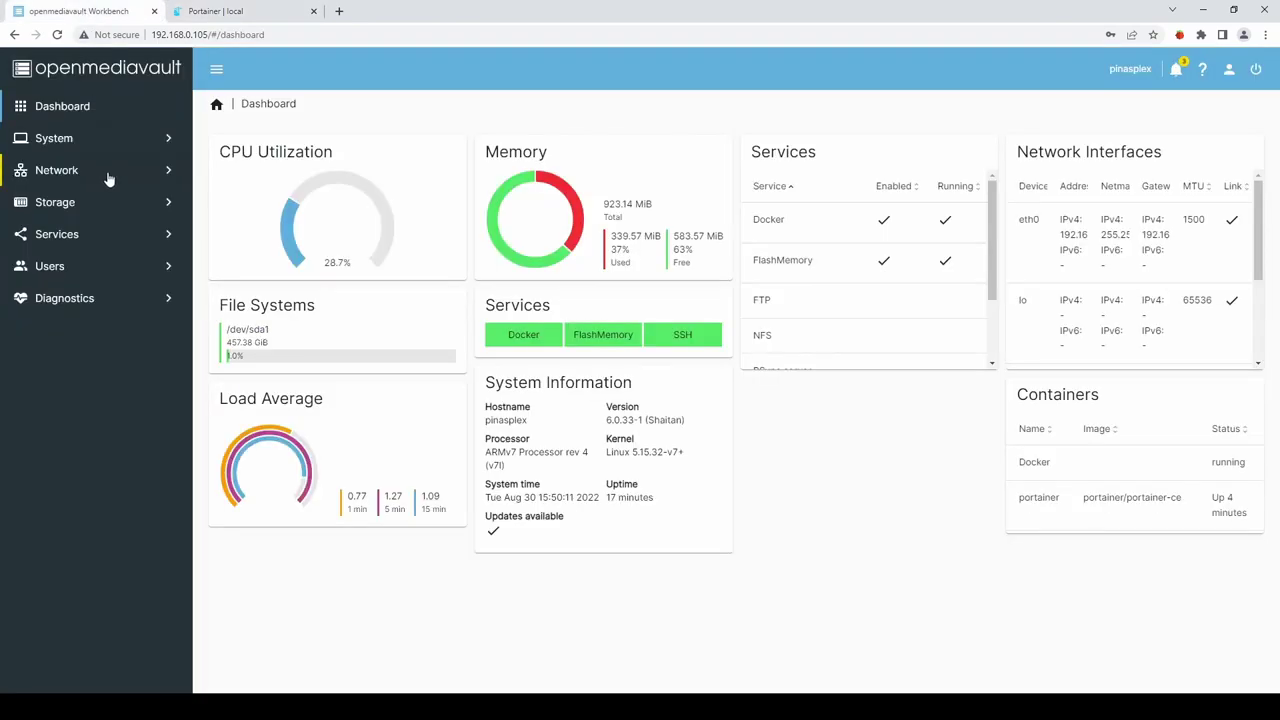
left_click(49, 204)
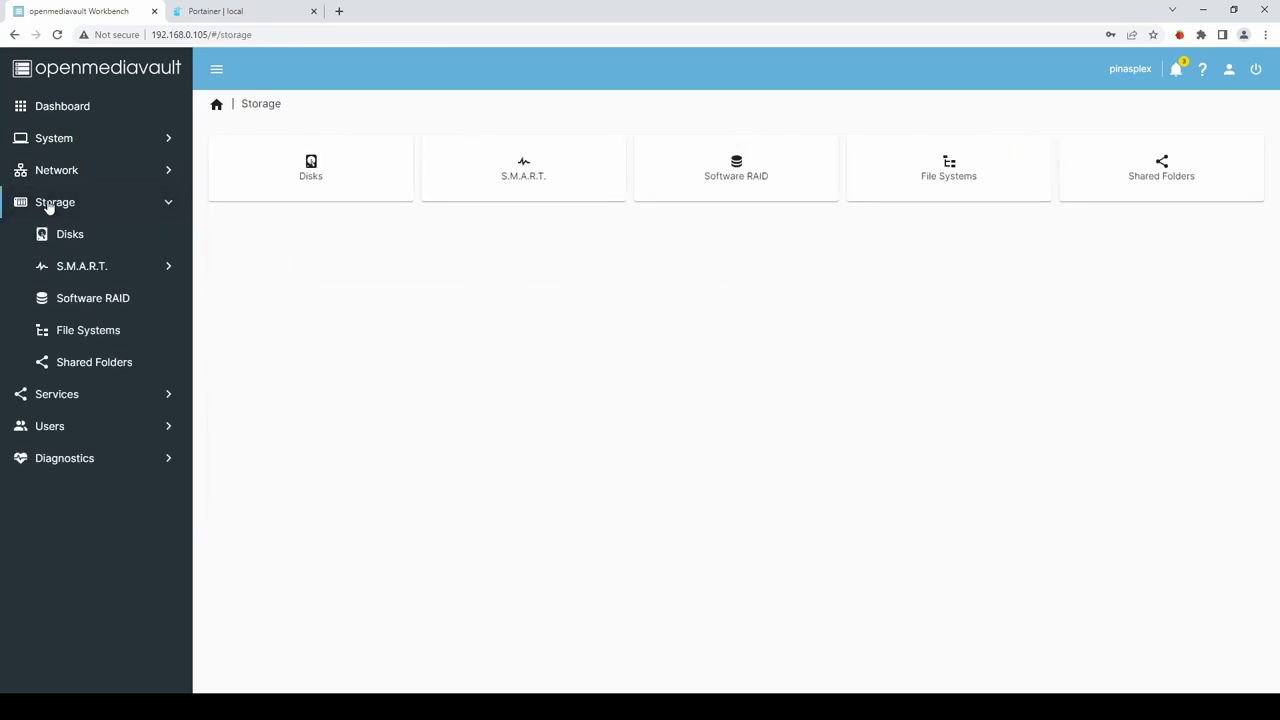
left_click(102, 366)
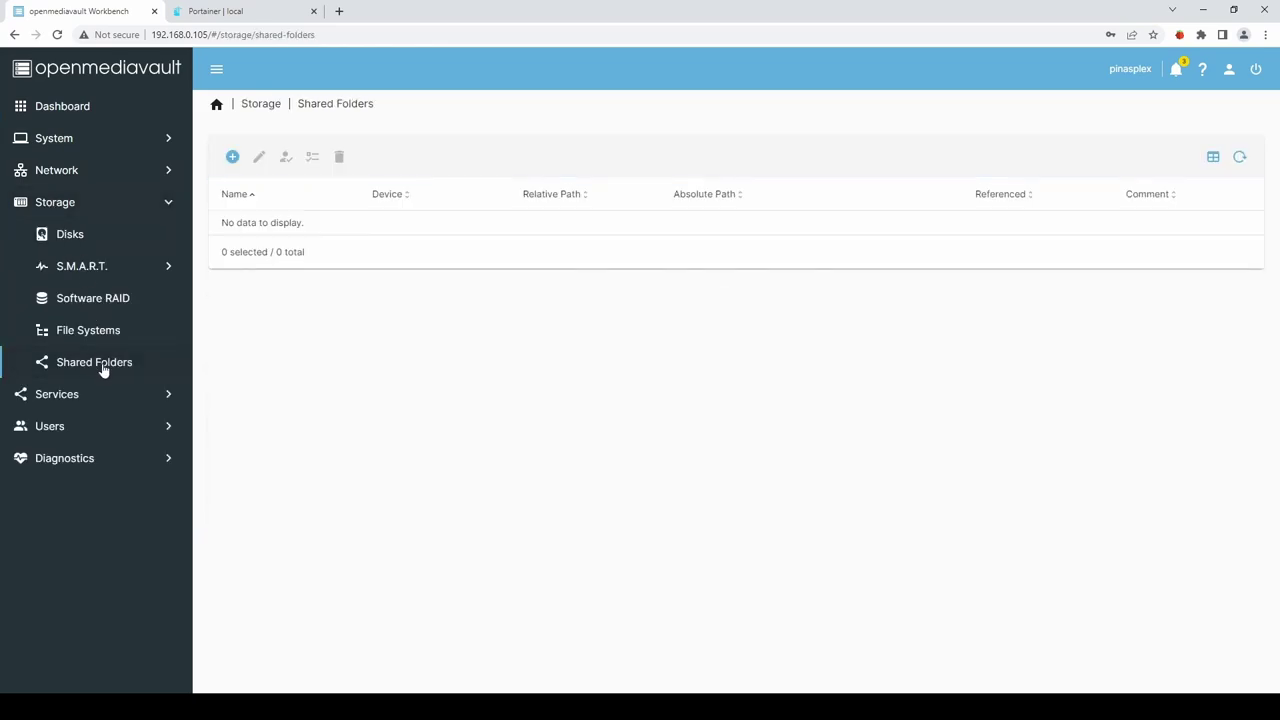
left_click(232, 157)
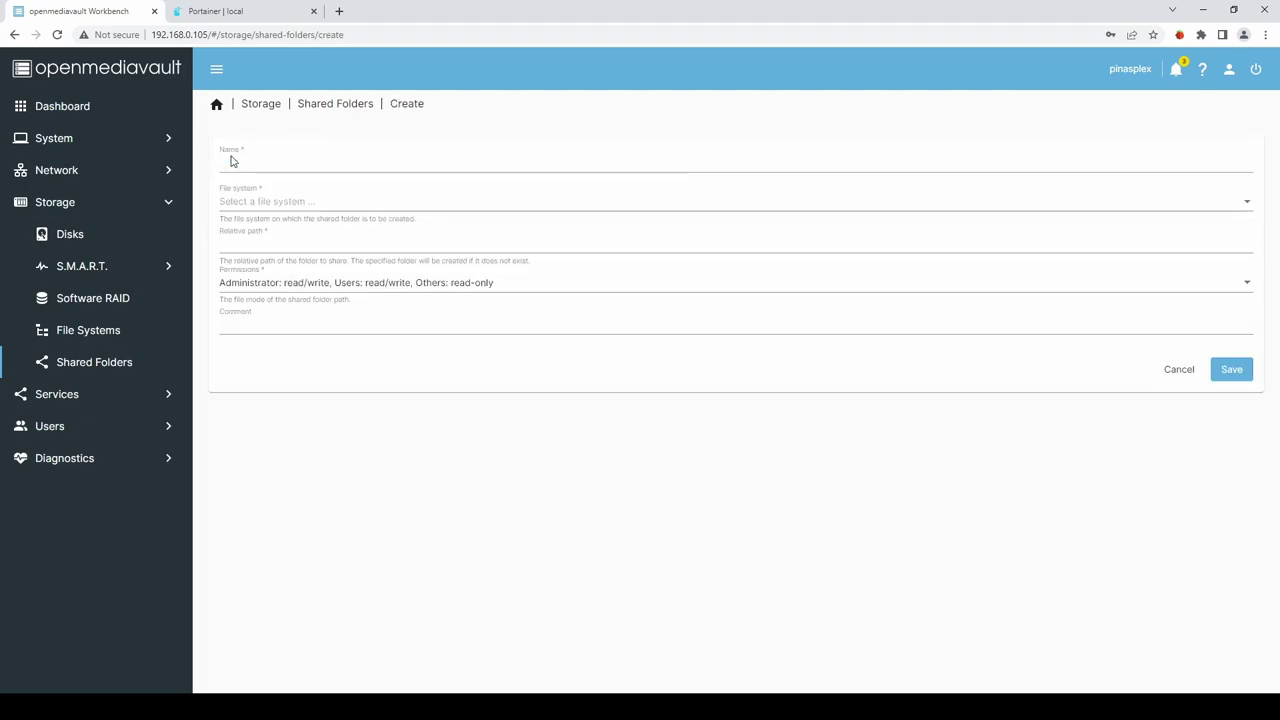
left_click(292, 163)
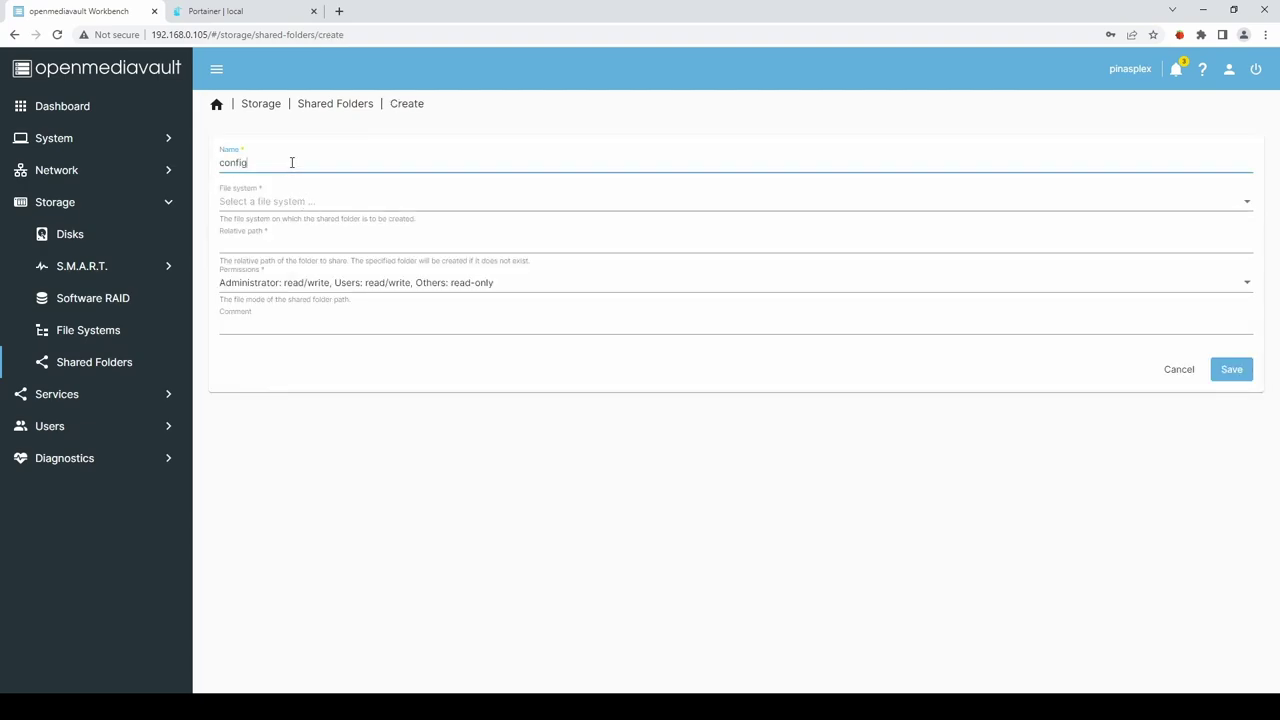
left_click(280, 200)
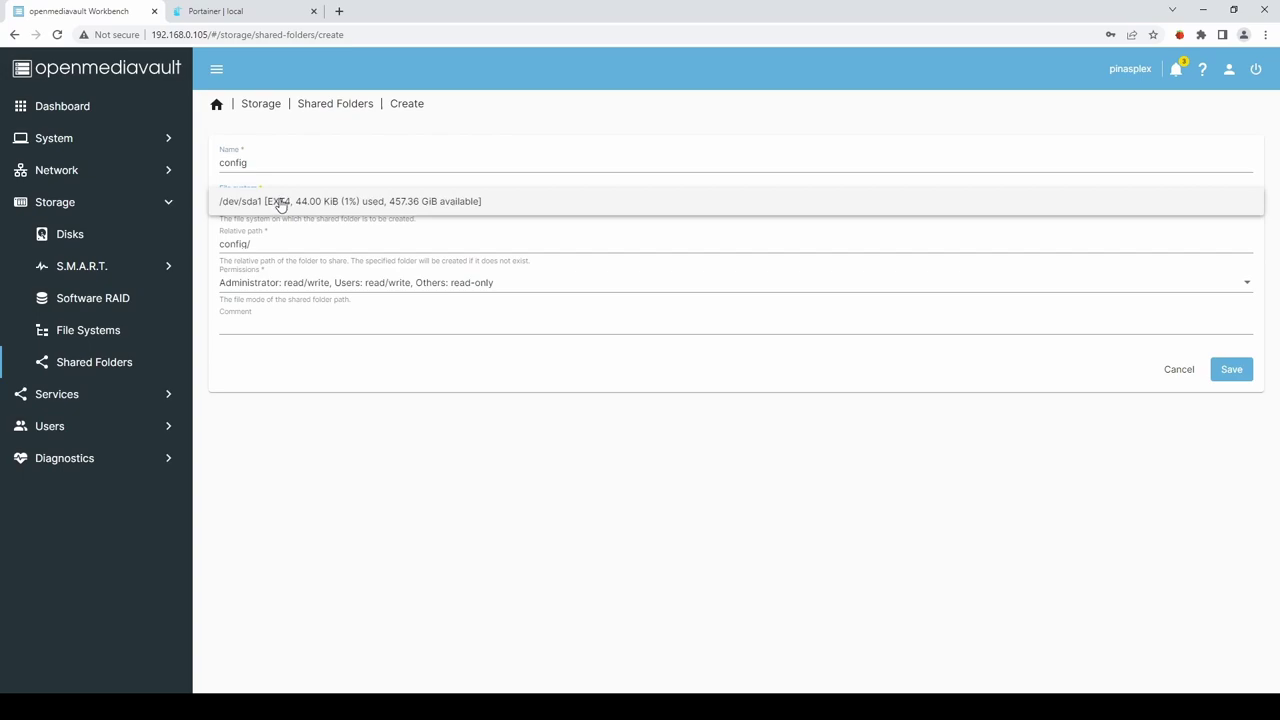
left_click(294, 205)
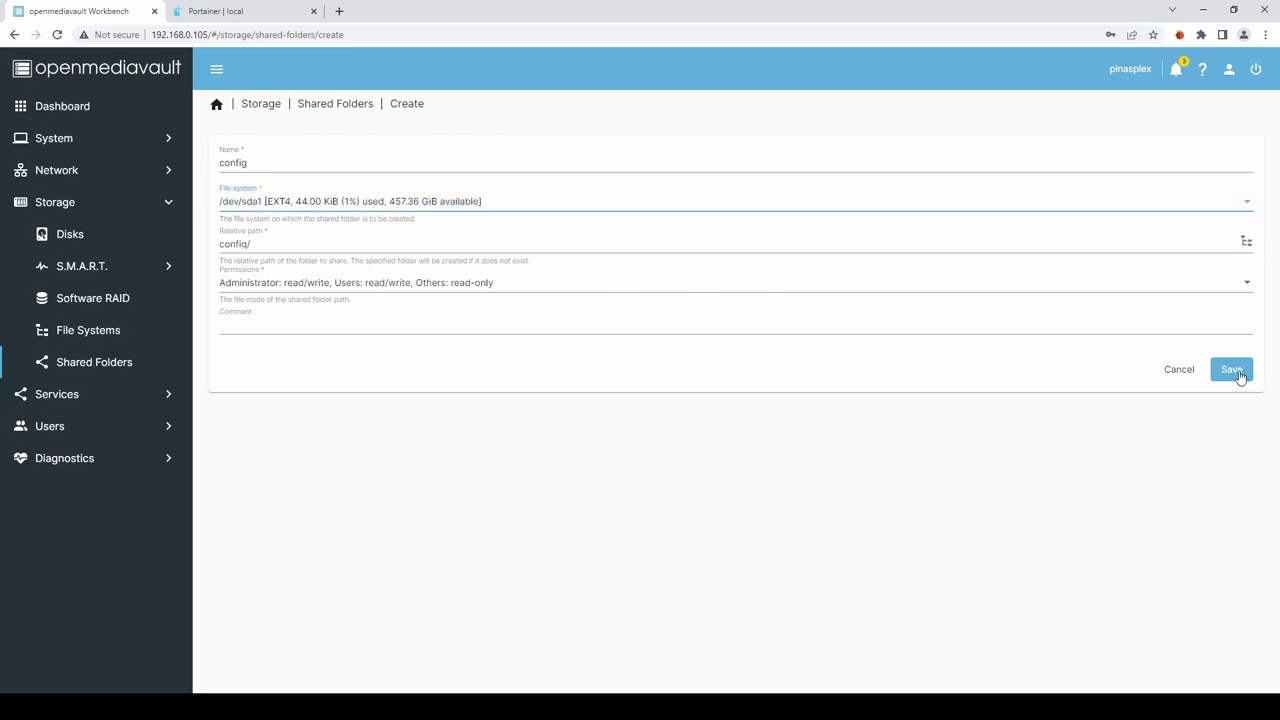
left_click(1232, 372)
left_click(1151, 282)
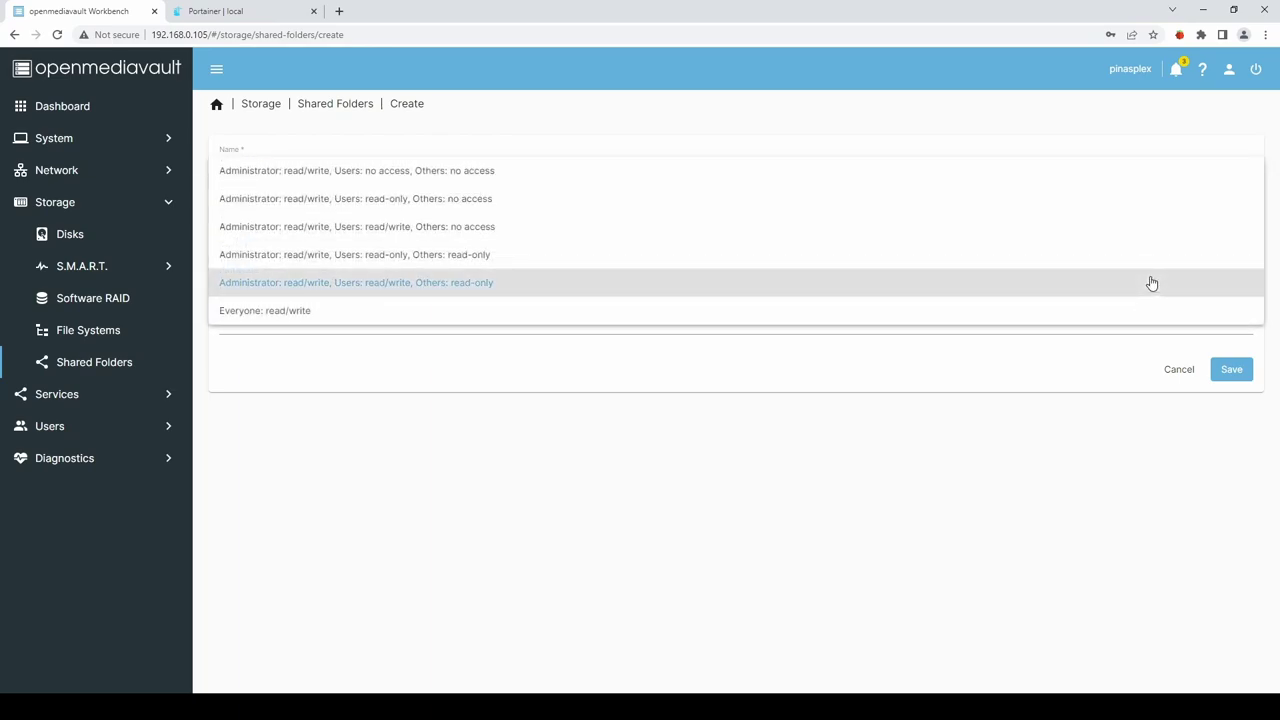
left_click(281, 310)
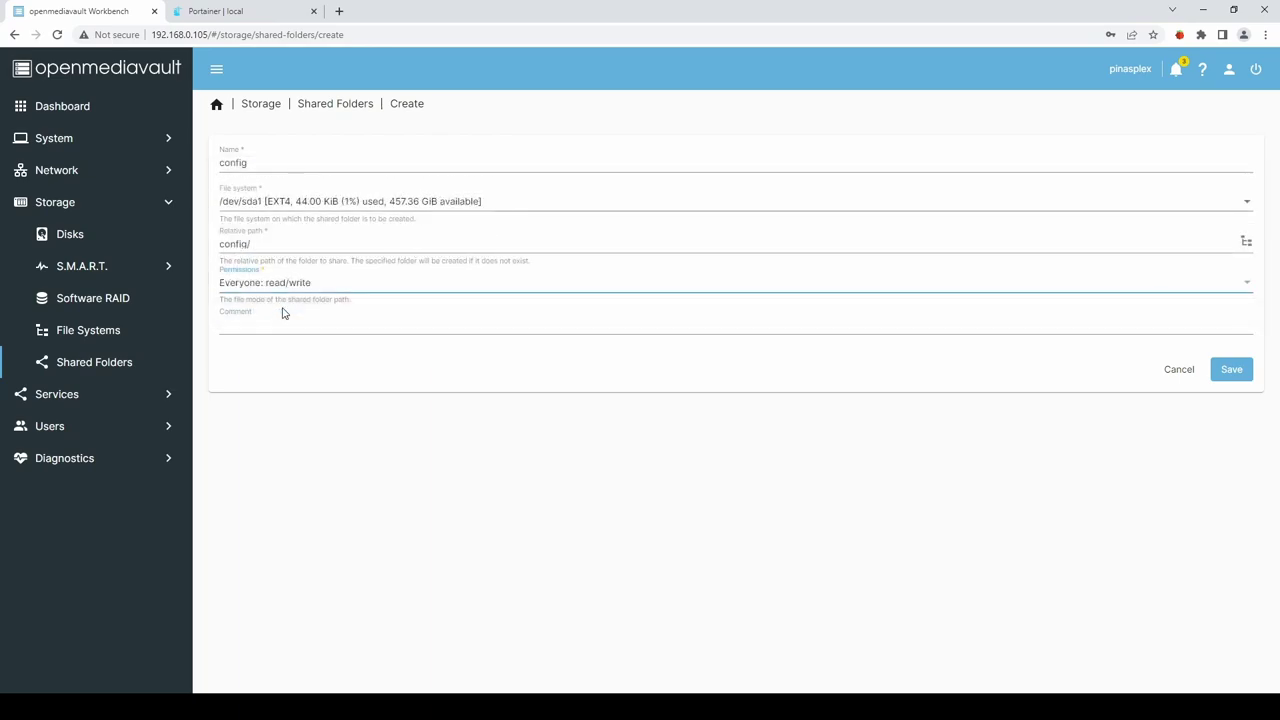
left_click(1240, 372)
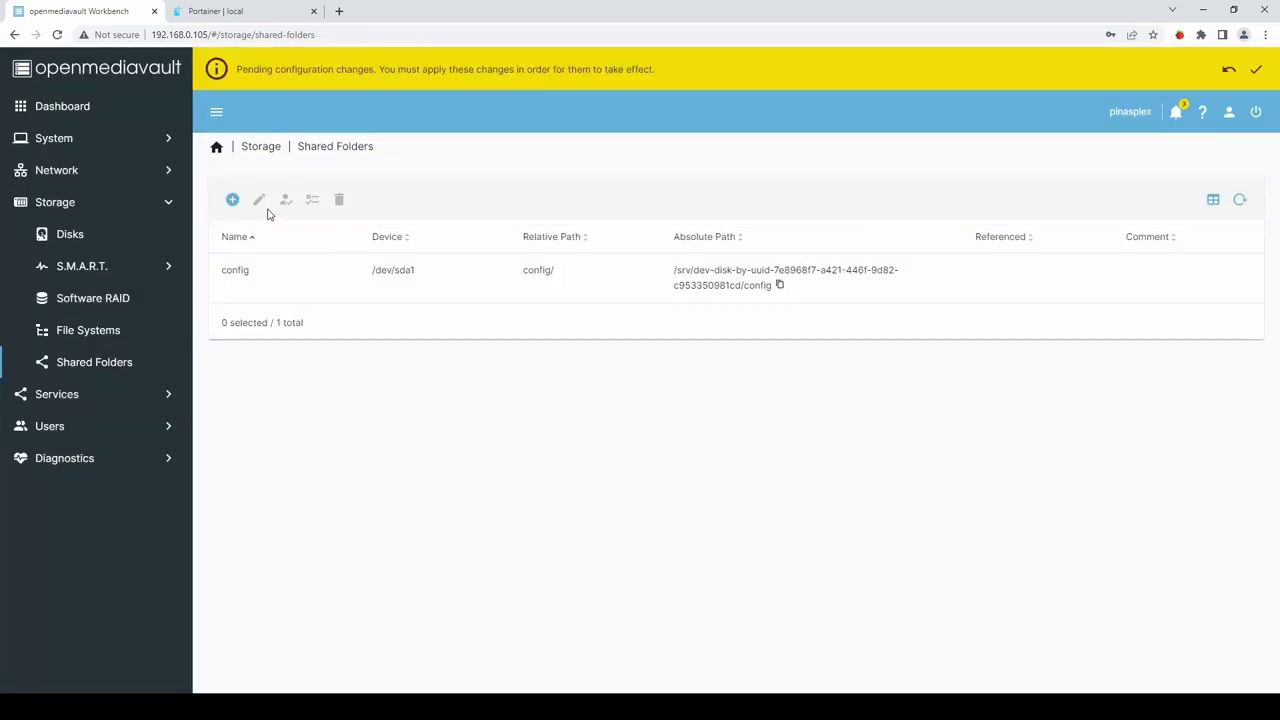
Create a 'tv' shared folder on /dev/sda1 with Everyone: read/write.
left_click(232, 201)
left_click(244, 204)
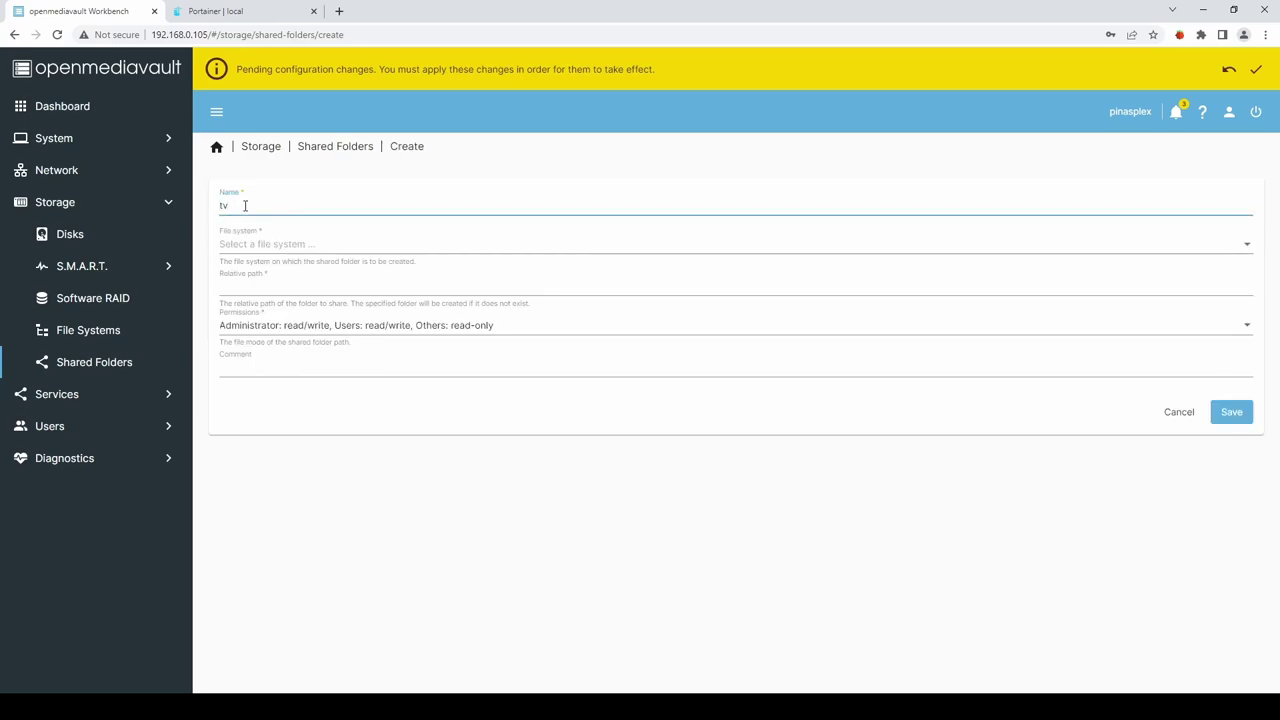
left_click(243, 245)
left_click(288, 247)
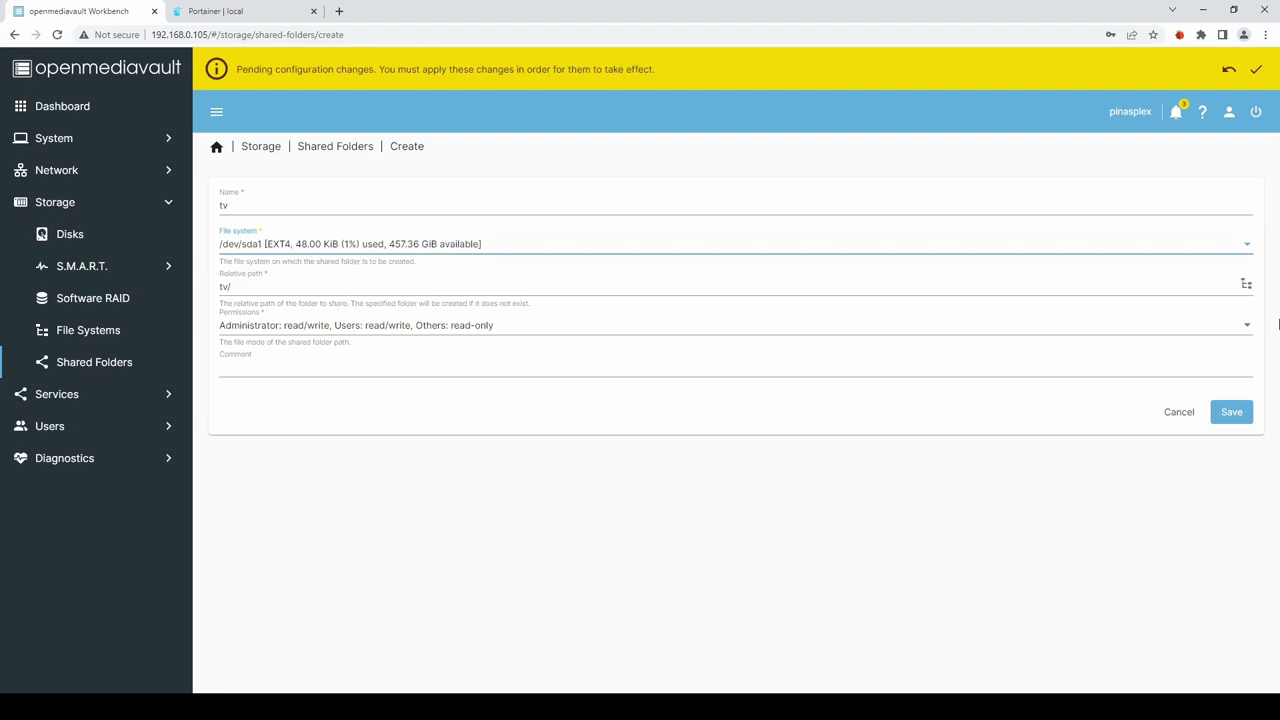
left_click(1245, 326)
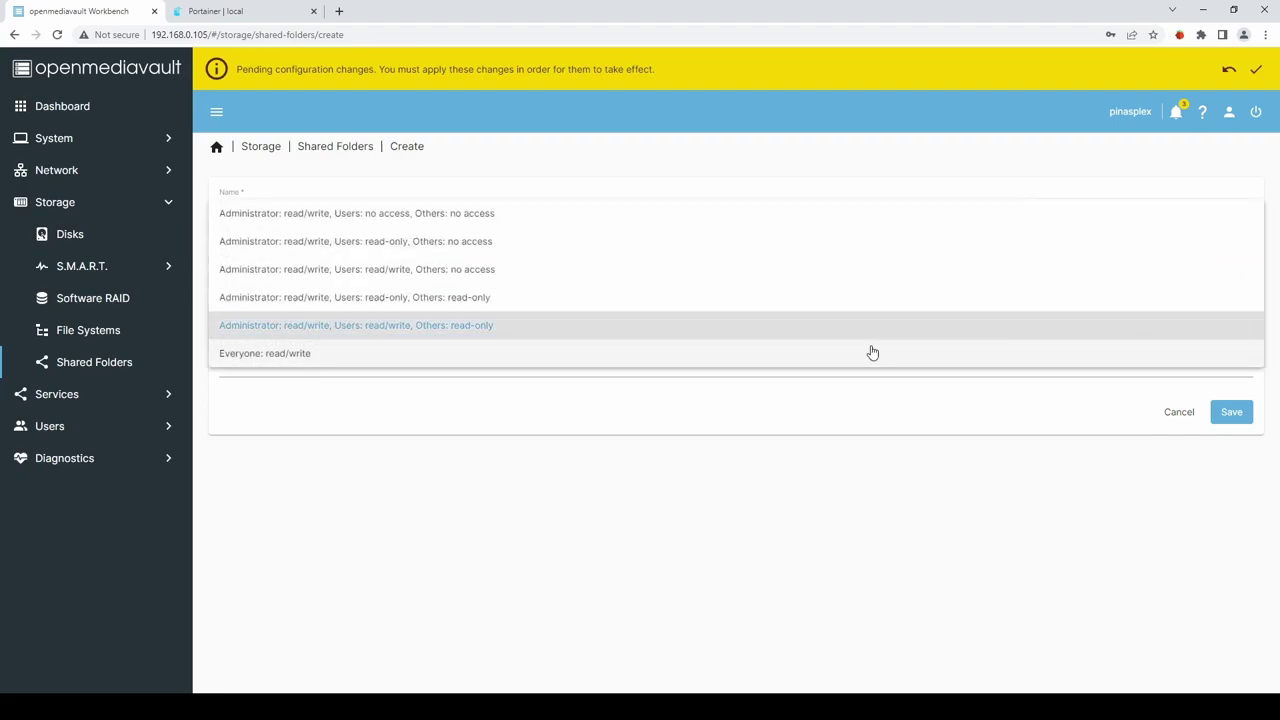
left_click(262, 356)
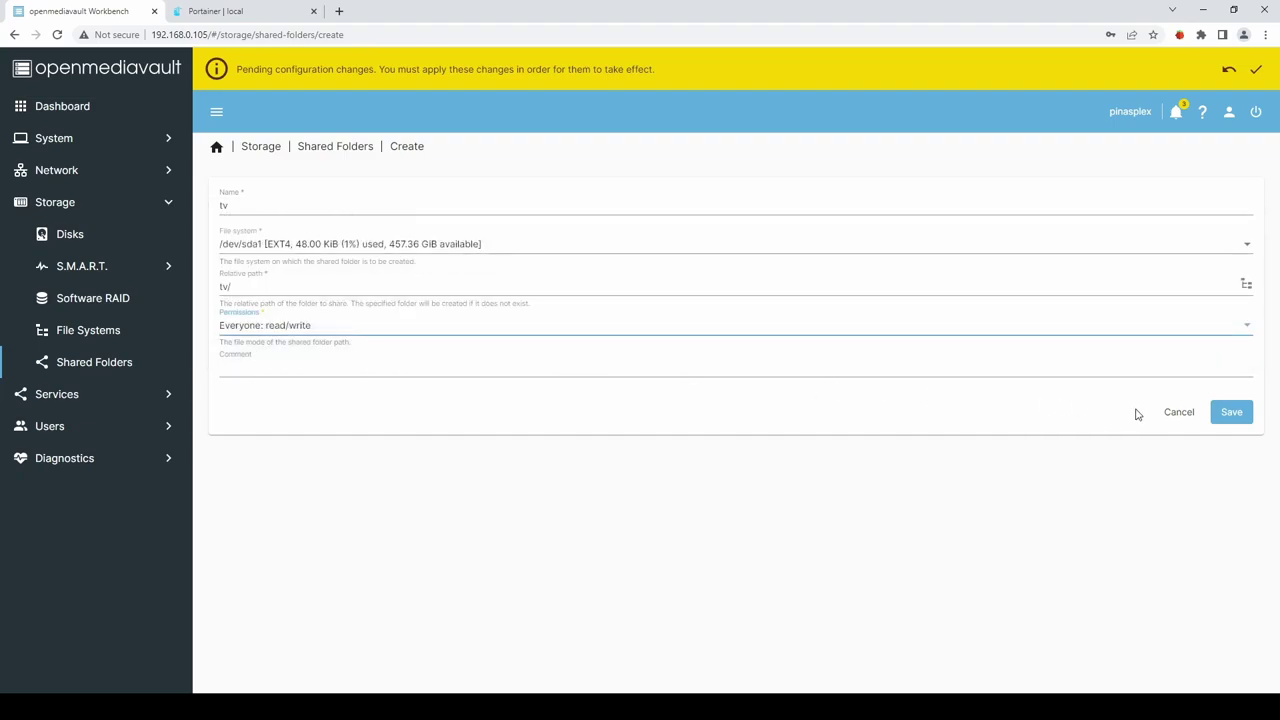
left_click(1238, 413)
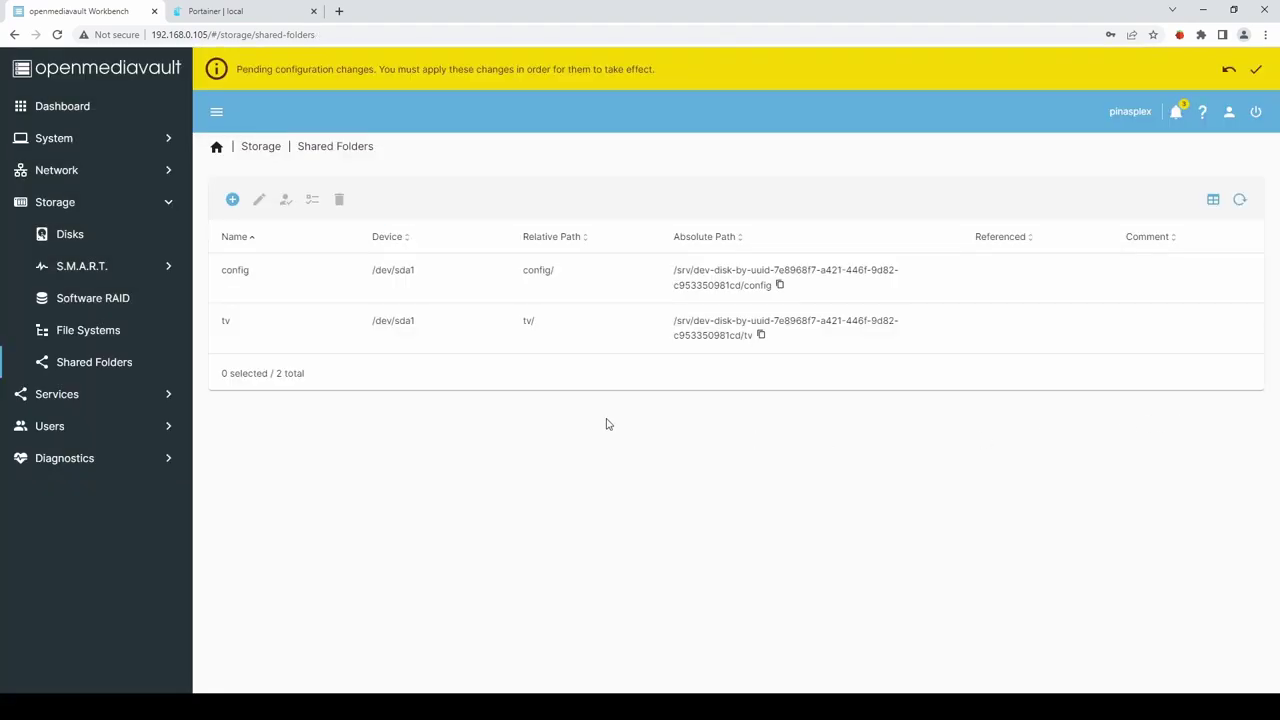
Create a 'films' shared folder on /dev/sda1 with Everyone: read/write.
left_click(232, 199)
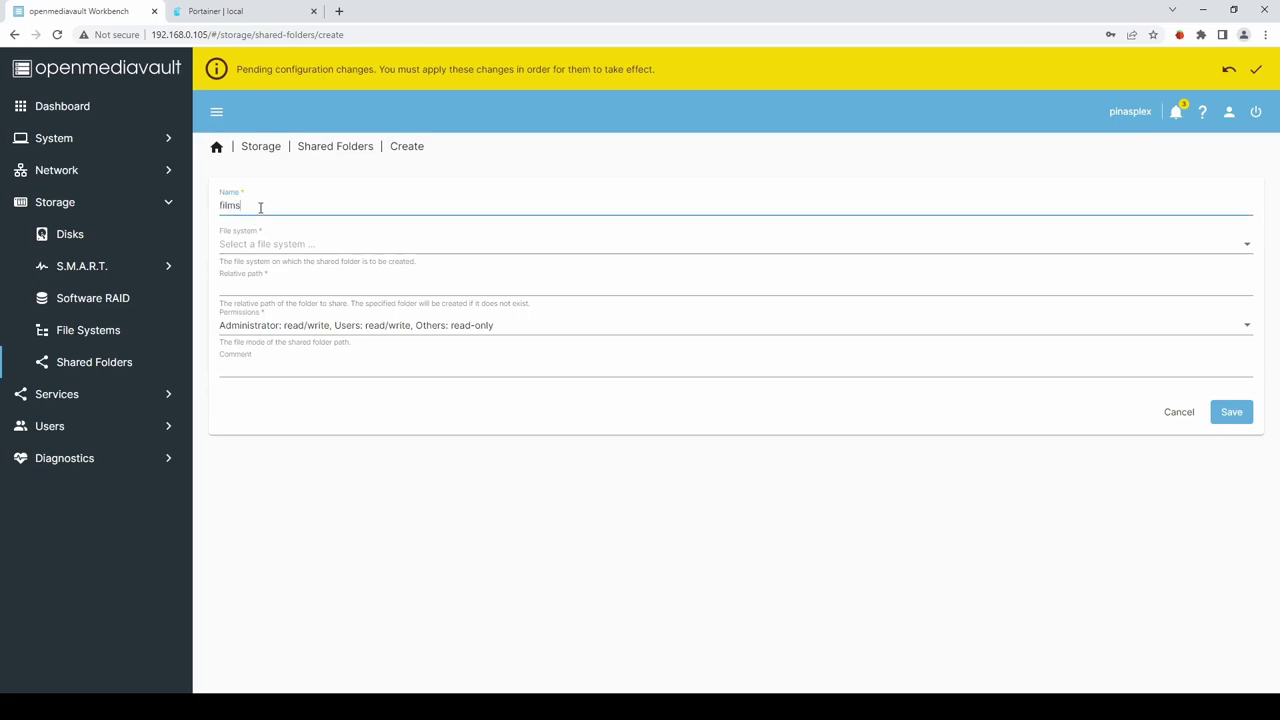
left_click(254, 243)
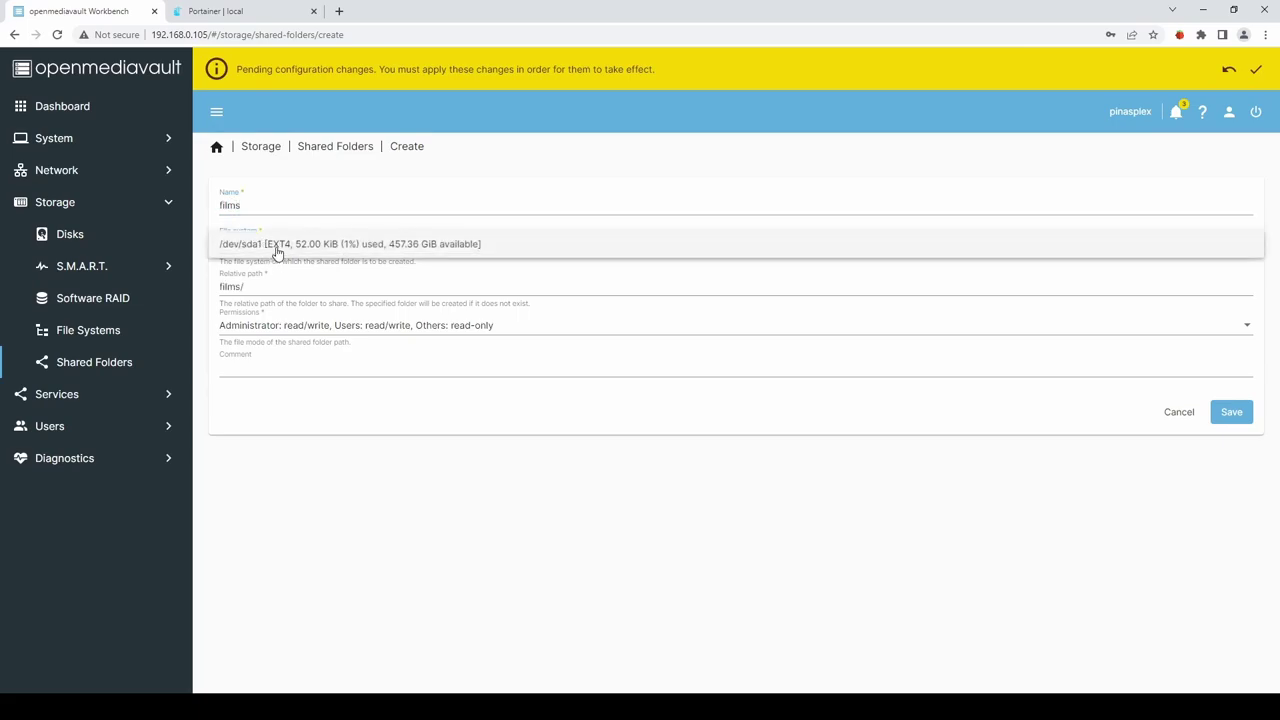
left_click(277, 248)
left_click(1235, 328)
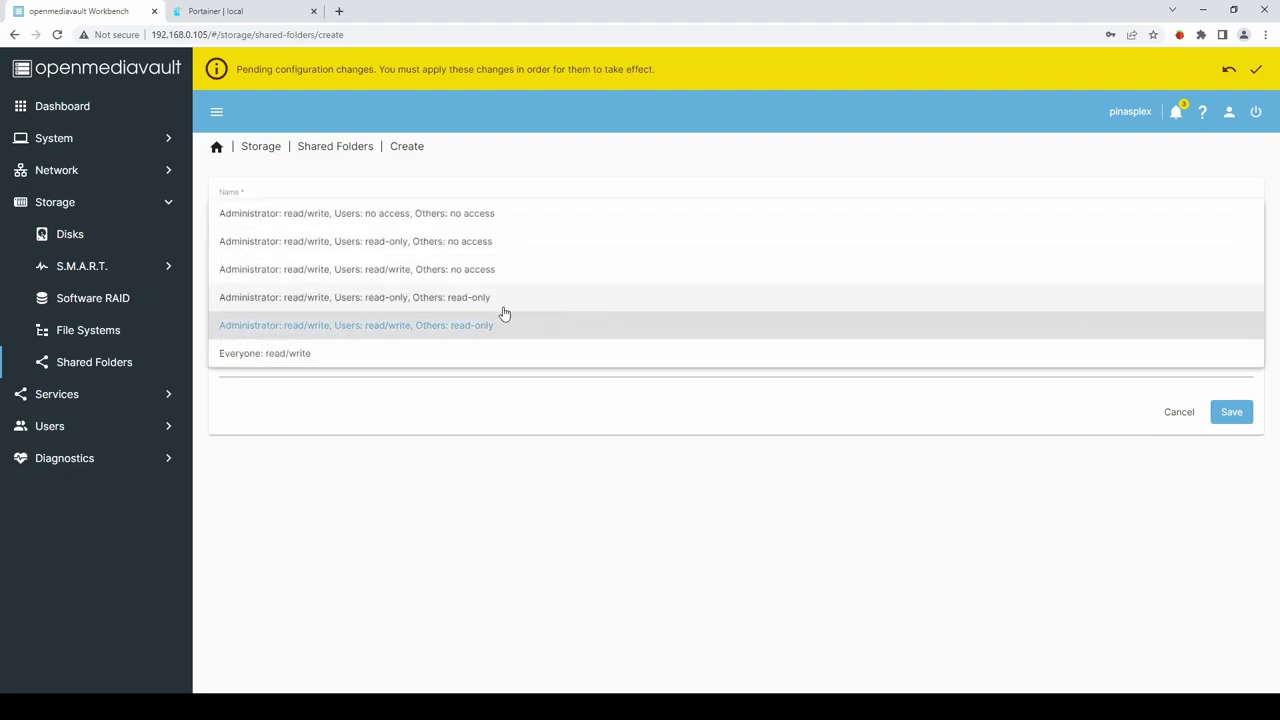
left_click(254, 356)
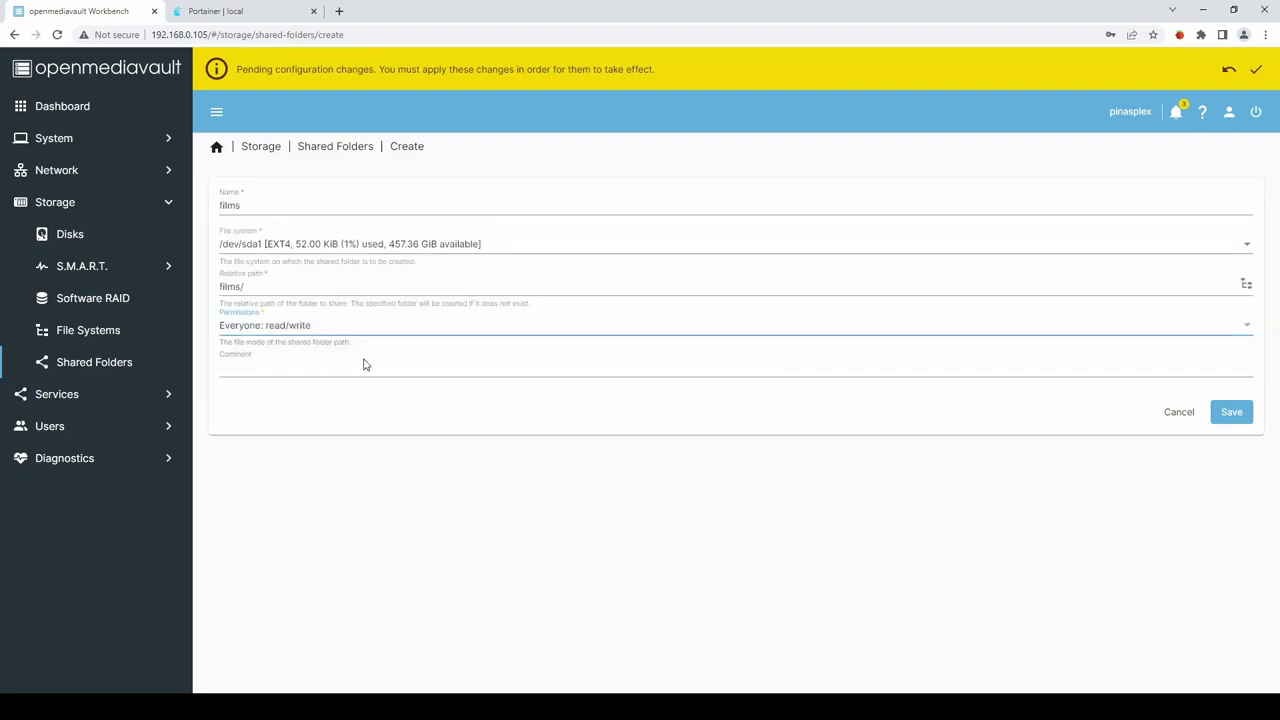
left_click(1232, 413)
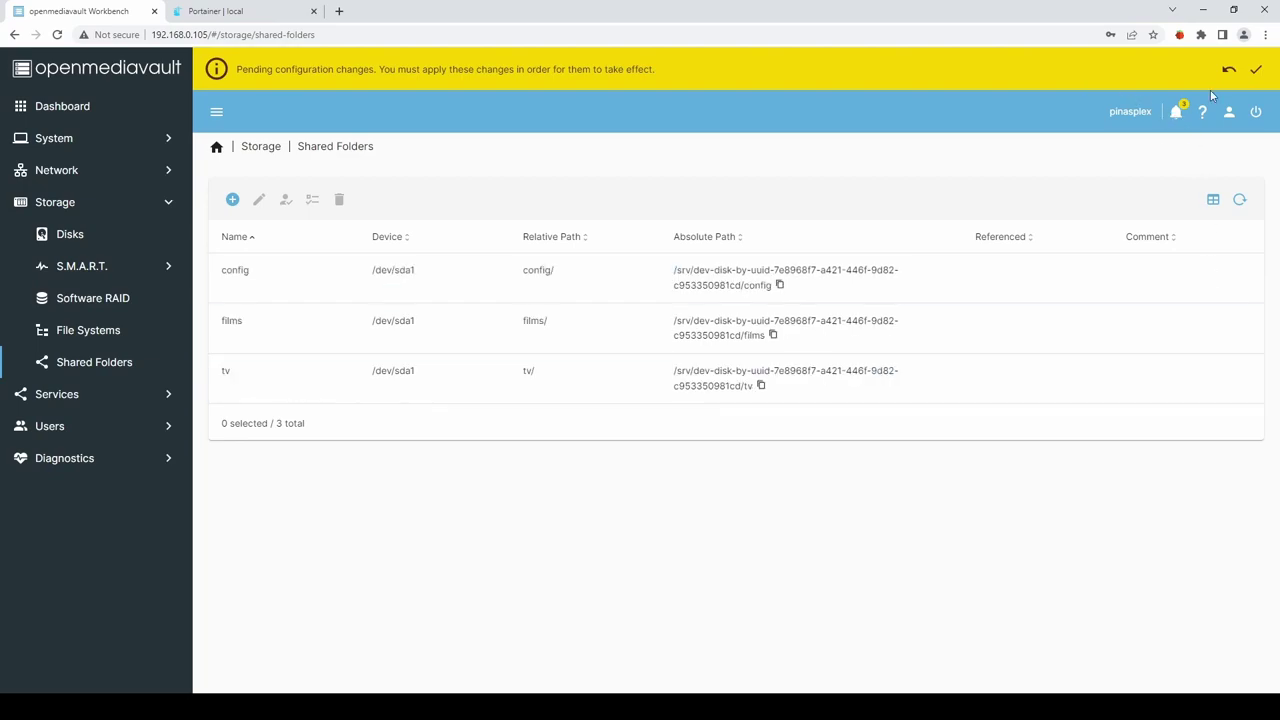
Confirm and apply the pending changes for the config, tv and films shared folders.
left_click(1258, 72)
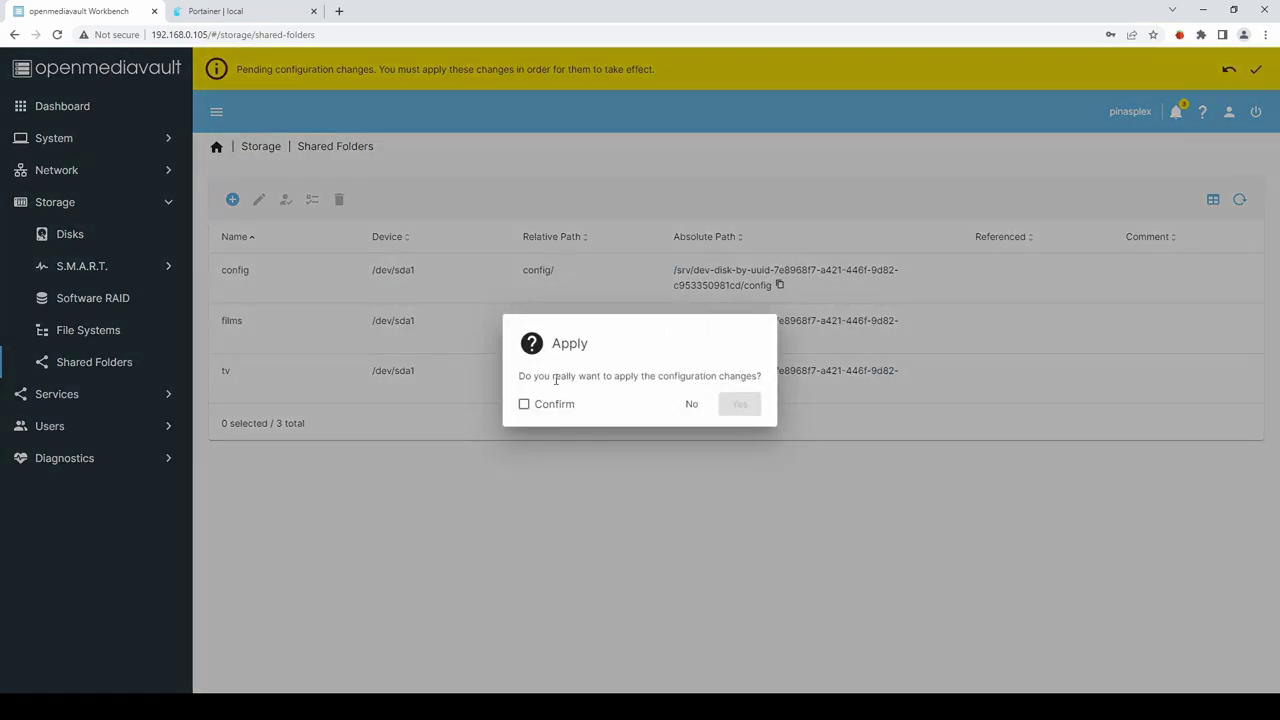
left_click(524, 404)
left_click(739, 404)
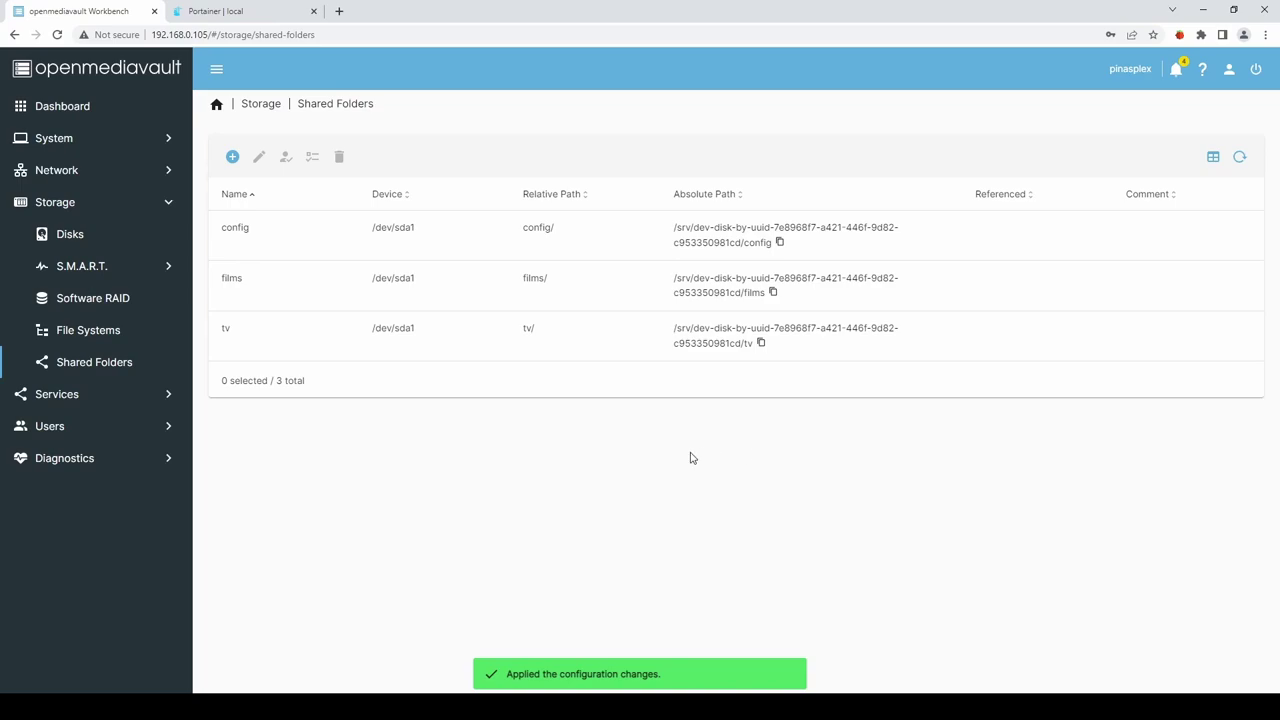
Add an SMB/CIFS share for the config folder.
left_click(62, 396)
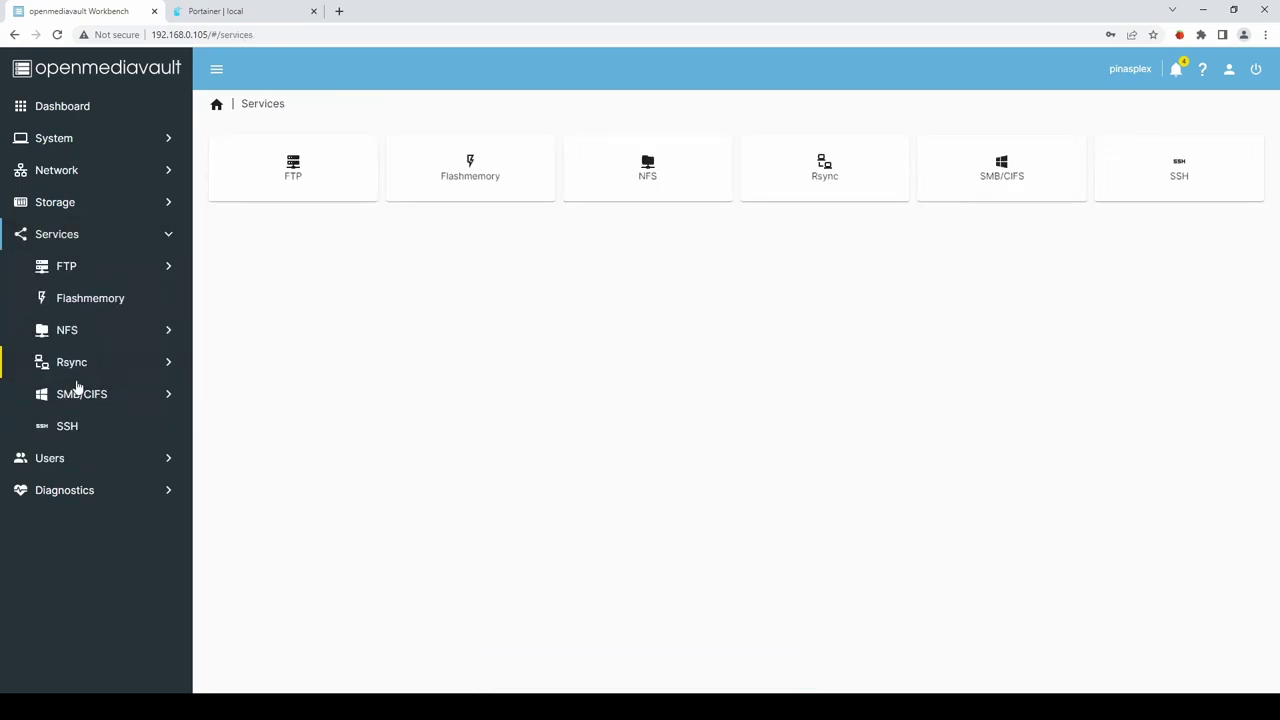
left_click(72, 398)
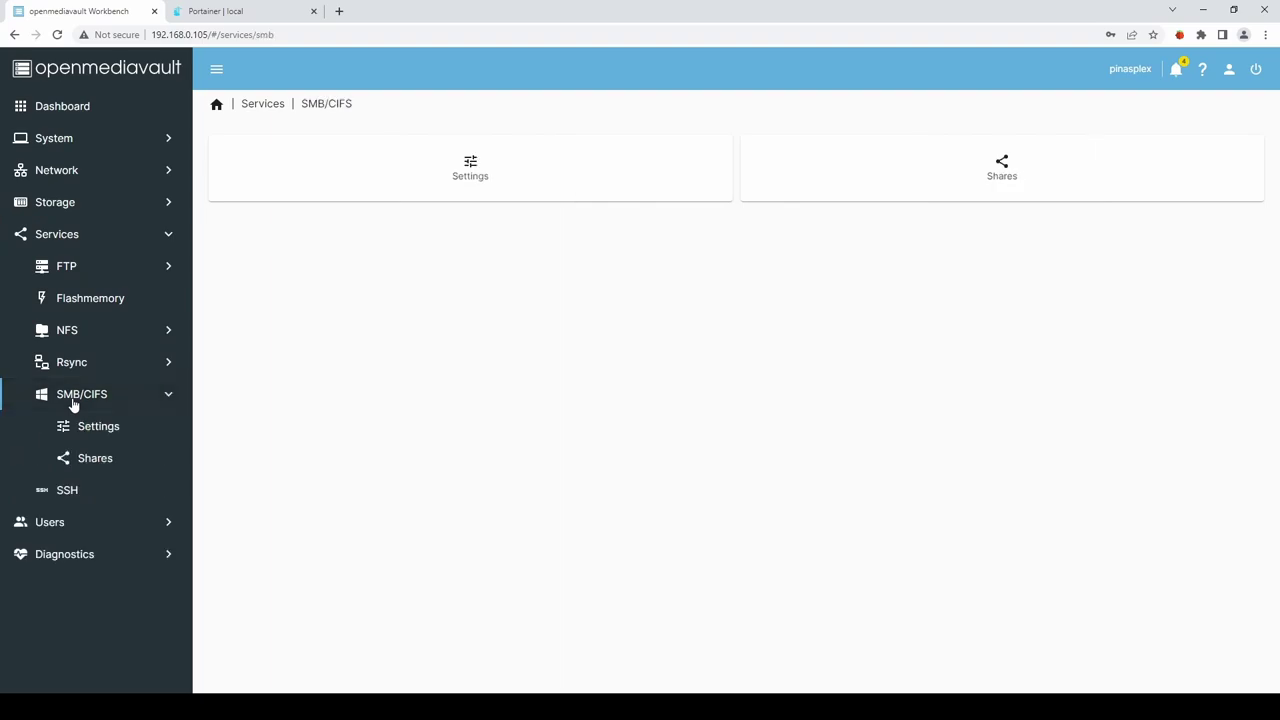
left_click(100, 464)
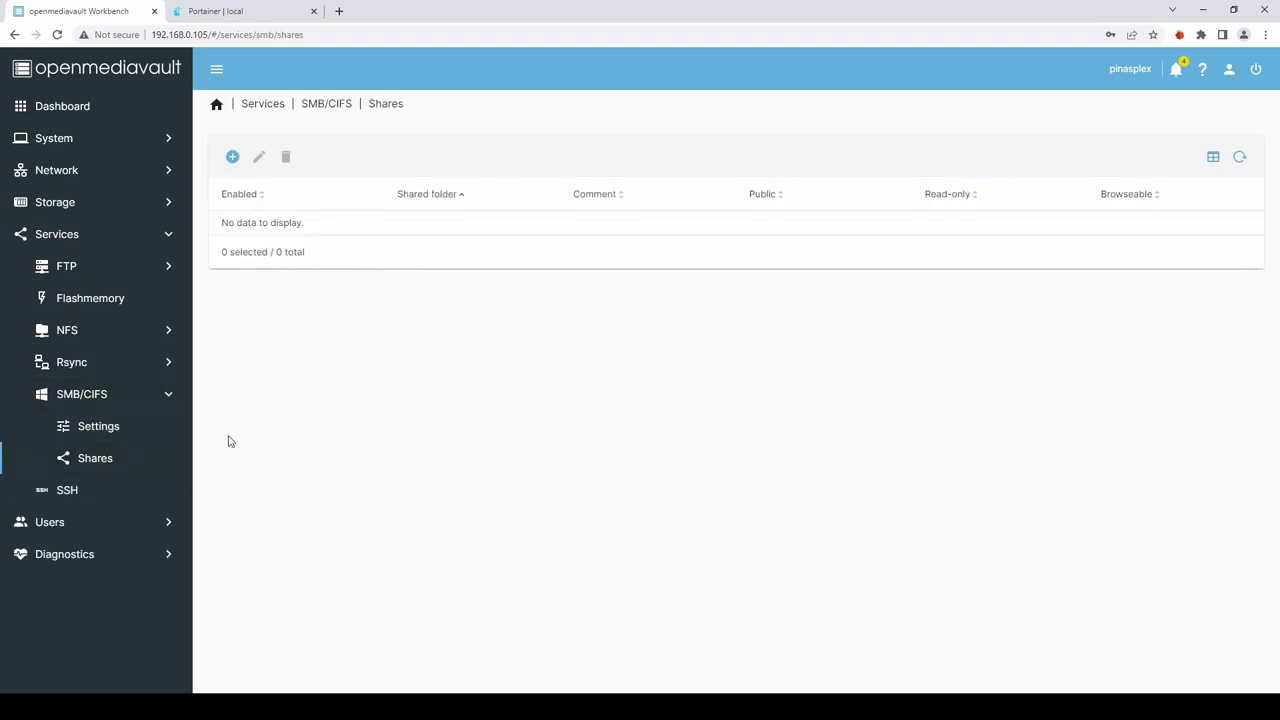
left_click(232, 157)
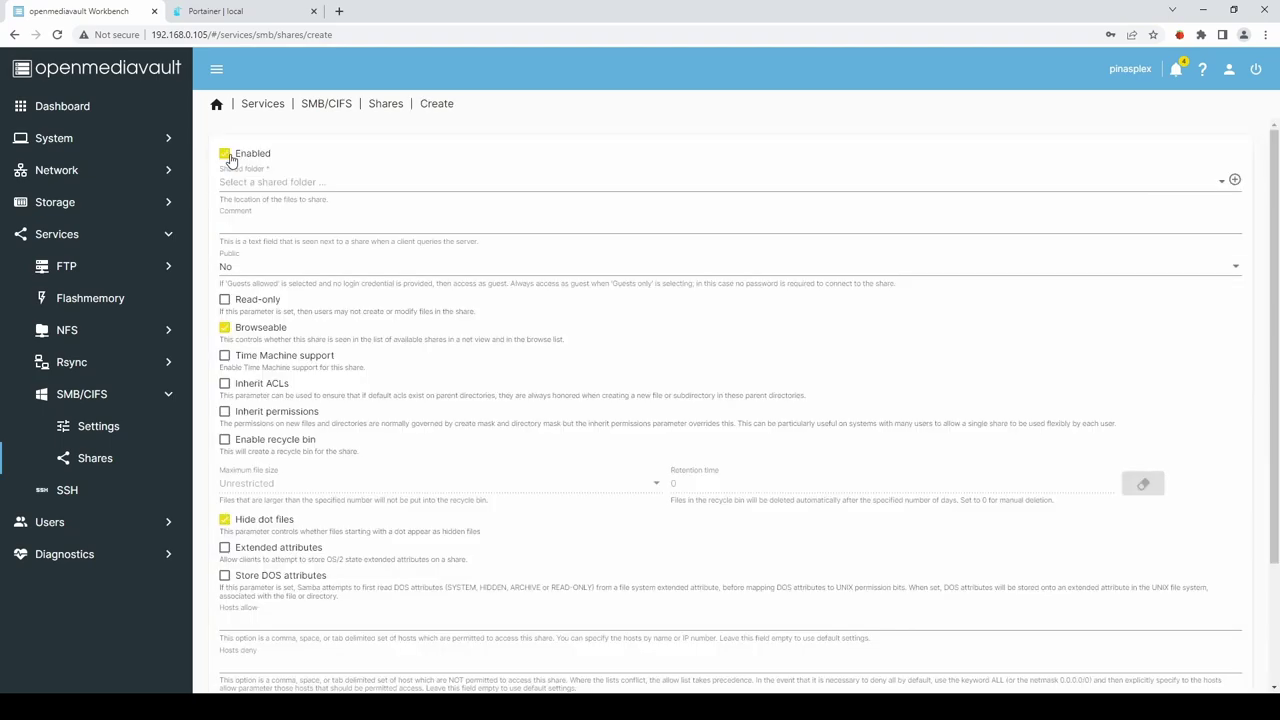
left_click(287, 184)
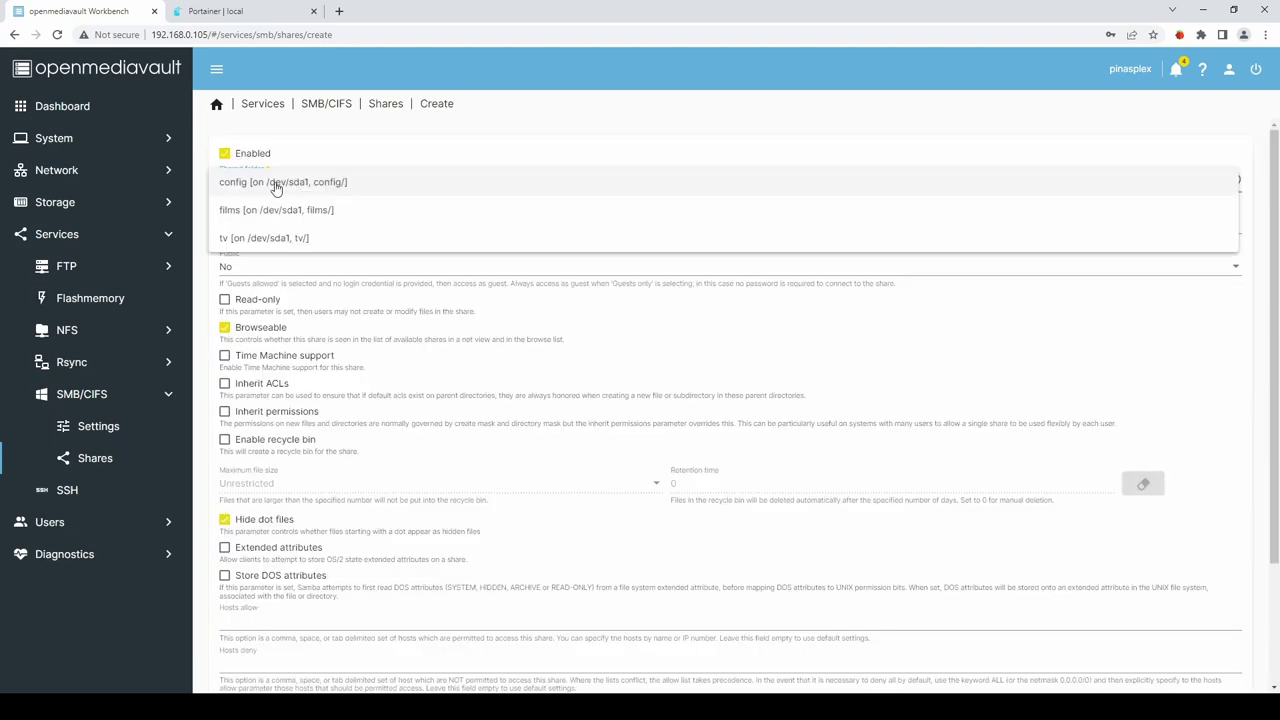
left_click(275, 185)
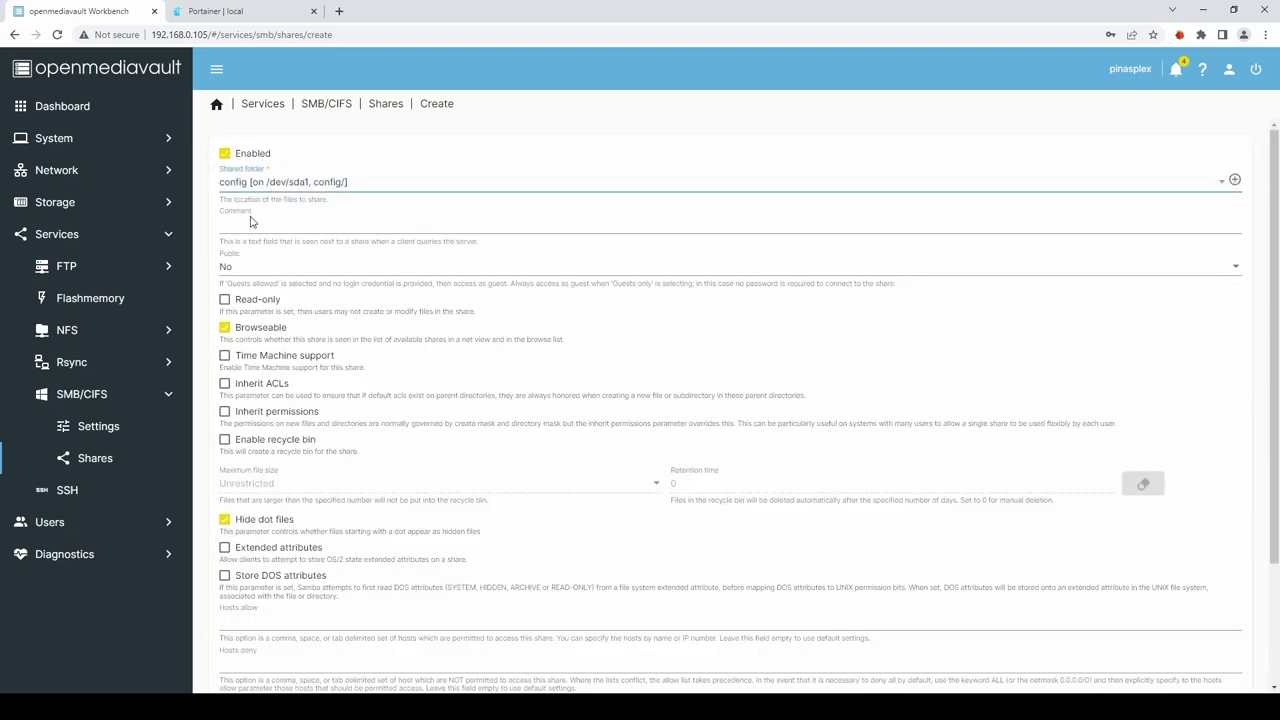
scroll(709, 480, "down", 3)
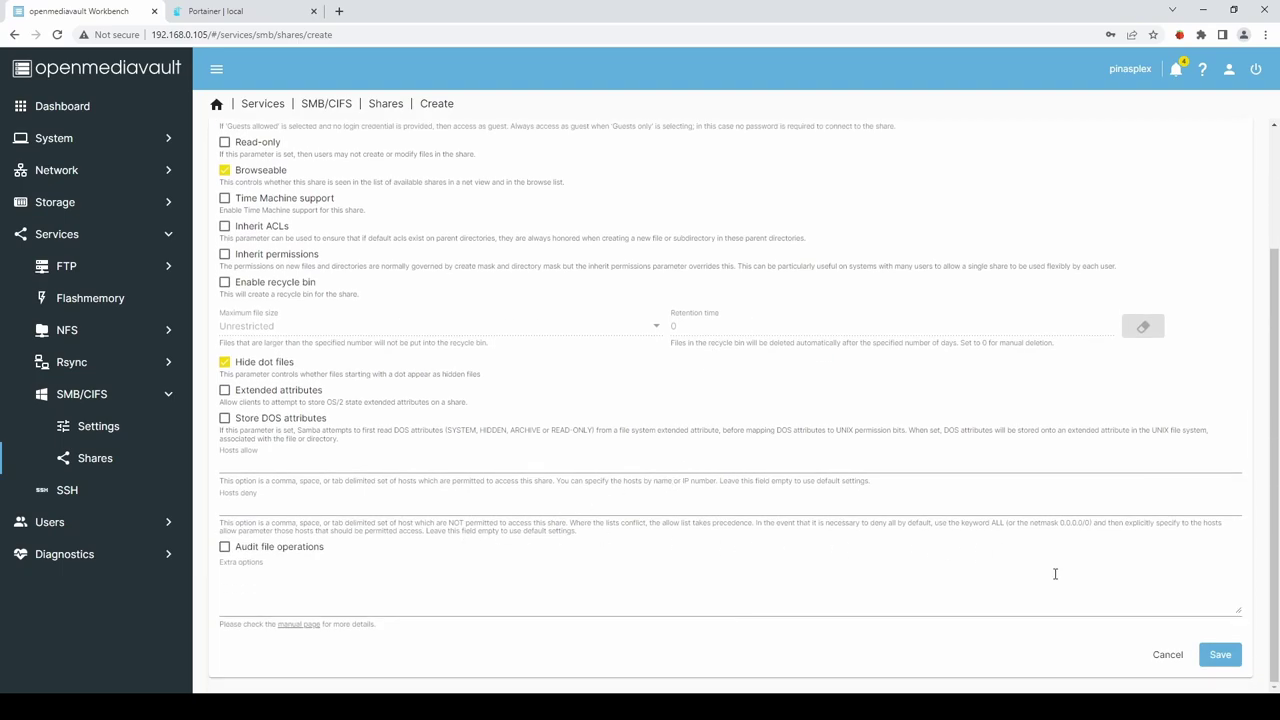
left_click(1221, 654)
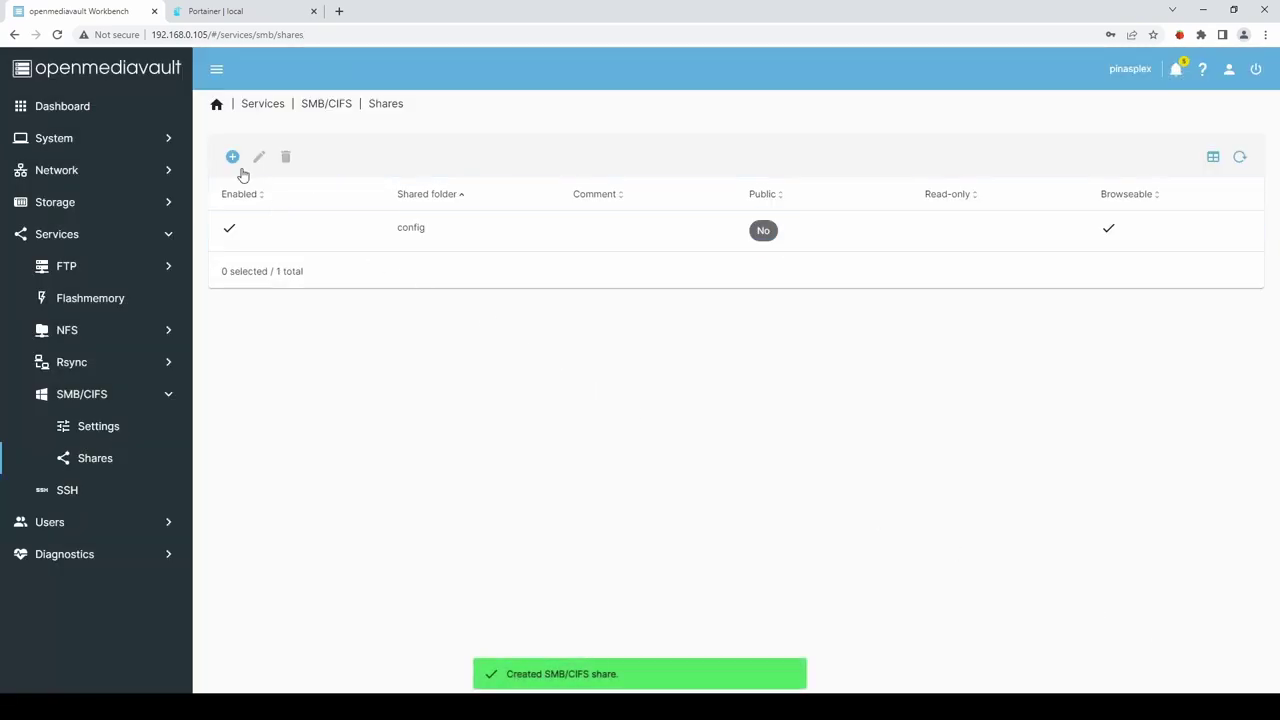
Add an SMB/CIFS share for the films folder.
left_click(232, 157)
left_click(241, 188)
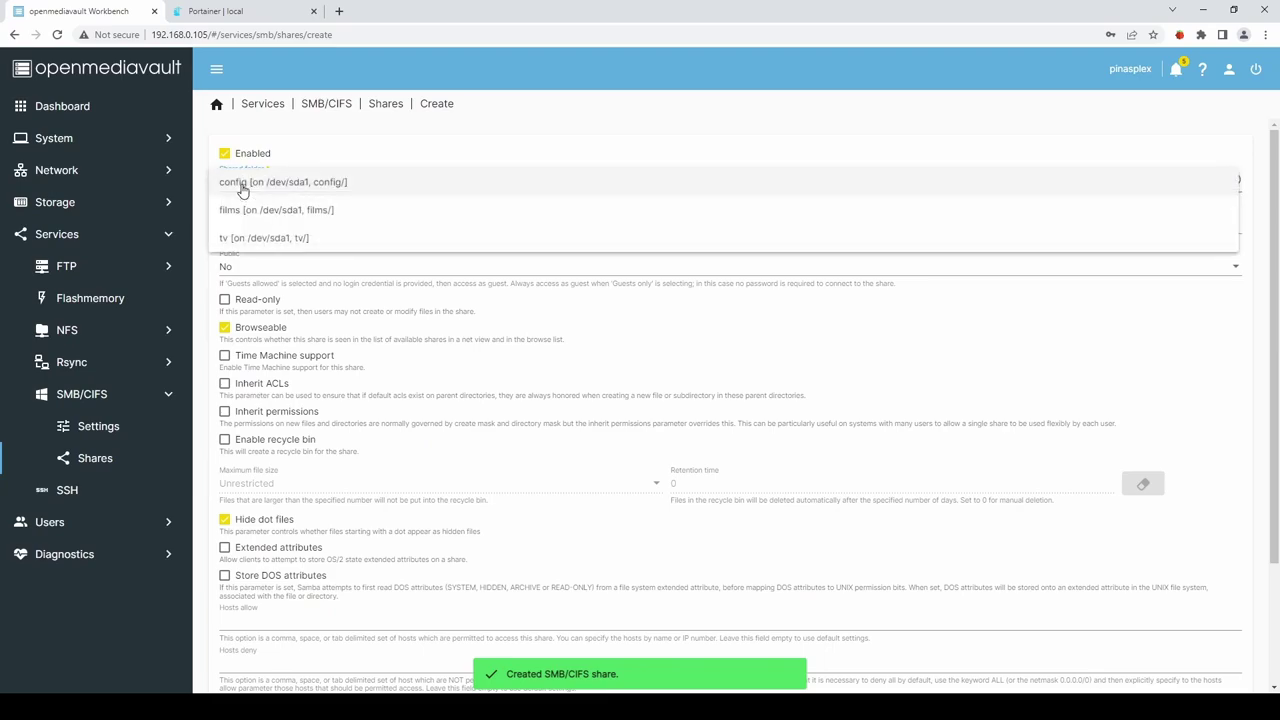
left_click(243, 210)
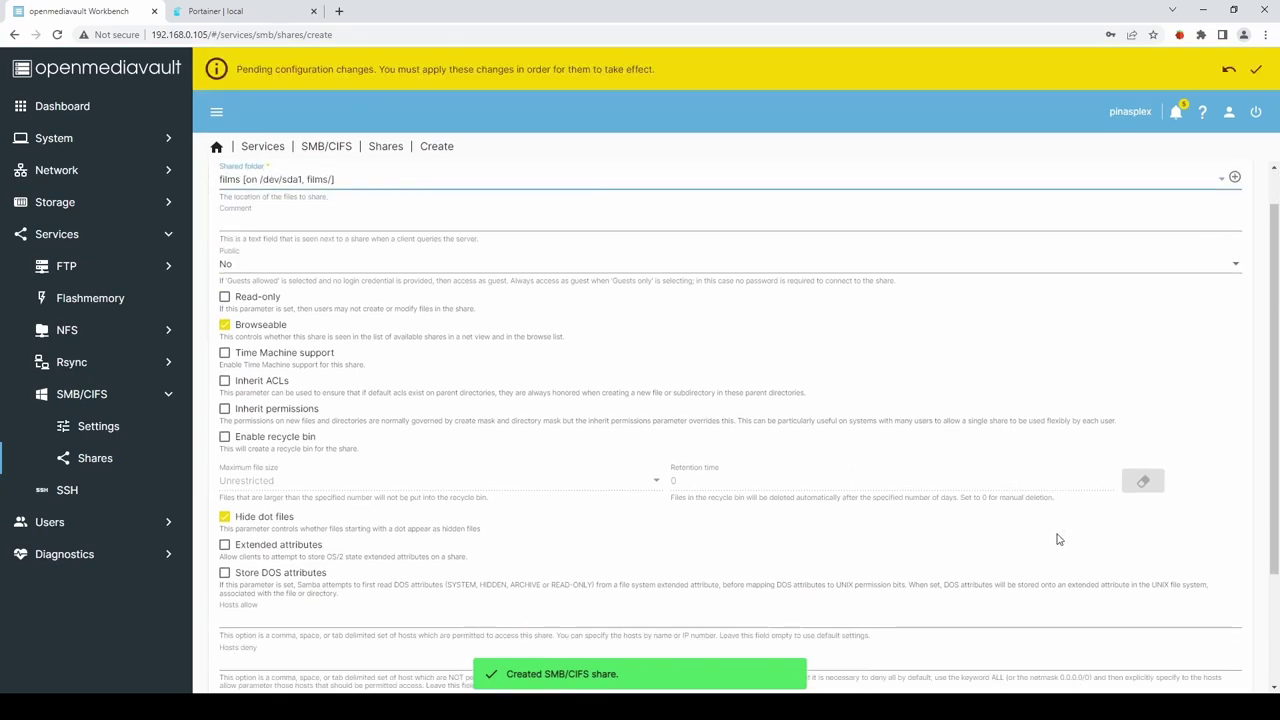
scroll(1061, 540, "down", 3)
left_click(1222, 668)
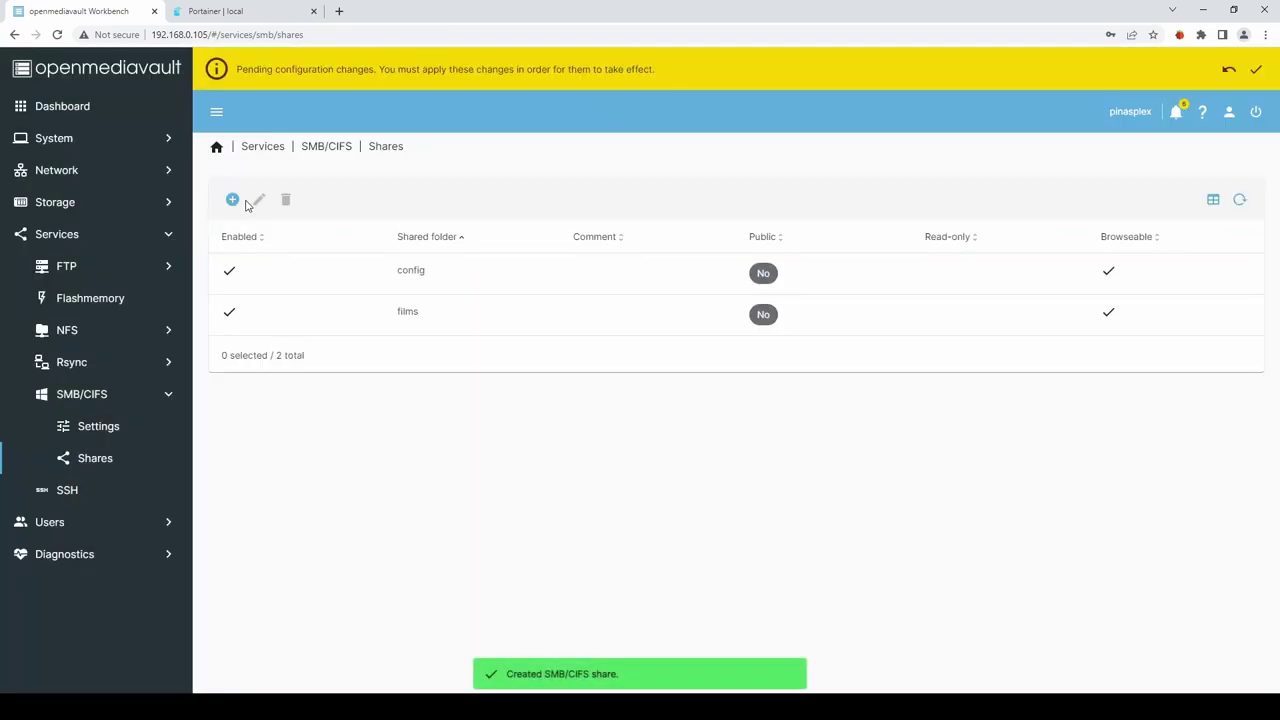
Add an SMB/CIFS share for the tv folder.
left_click(233, 200)
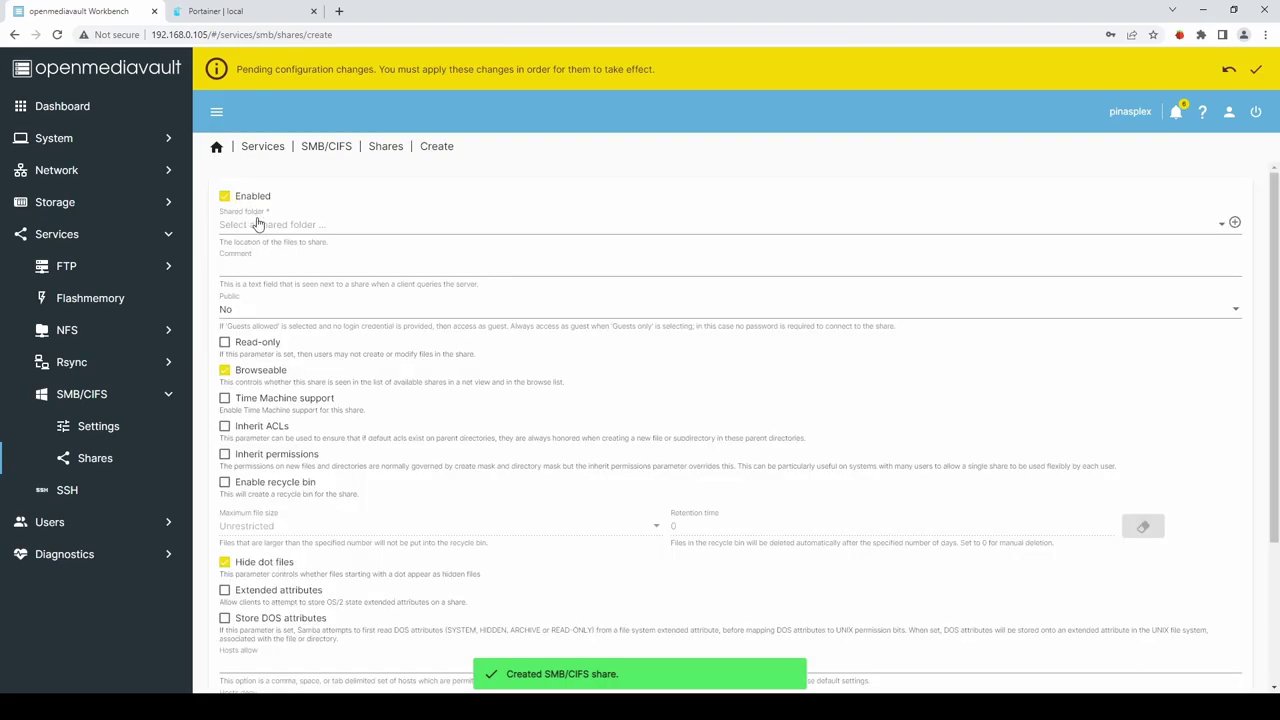
left_click(257, 224)
left_click(251, 281)
scroll(1020, 473, "down", 3)
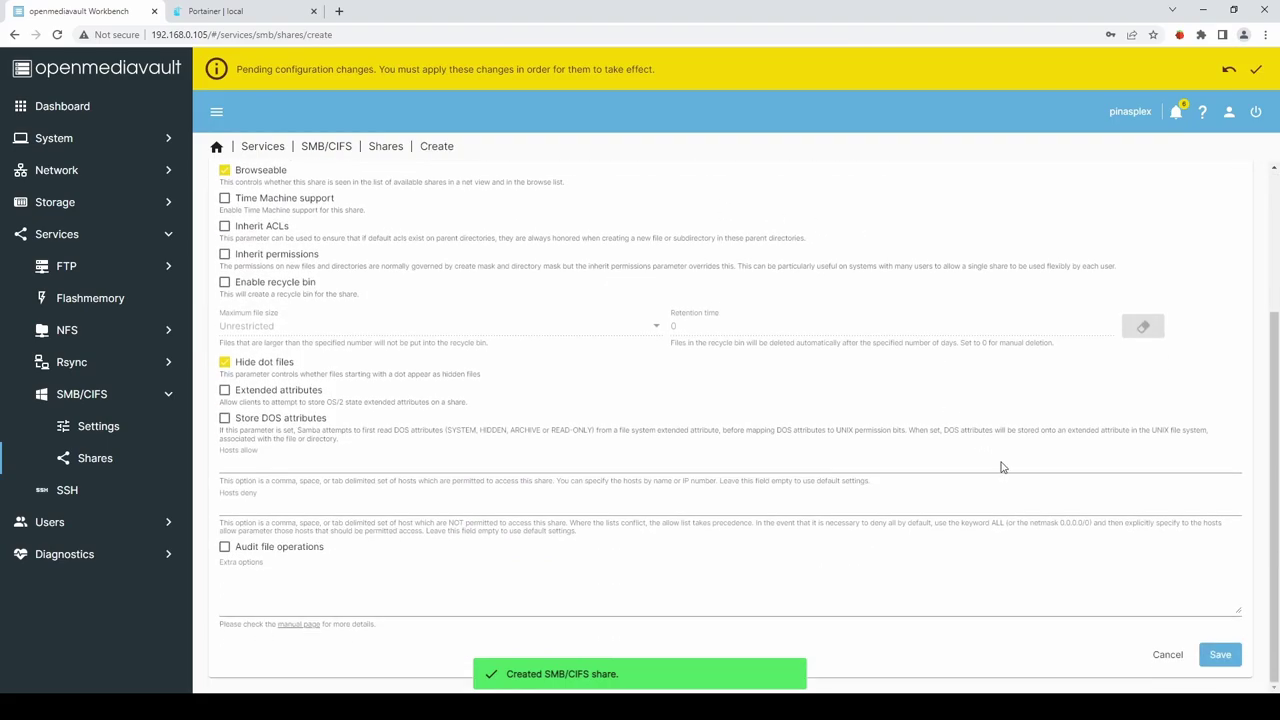
left_click(1220, 656)
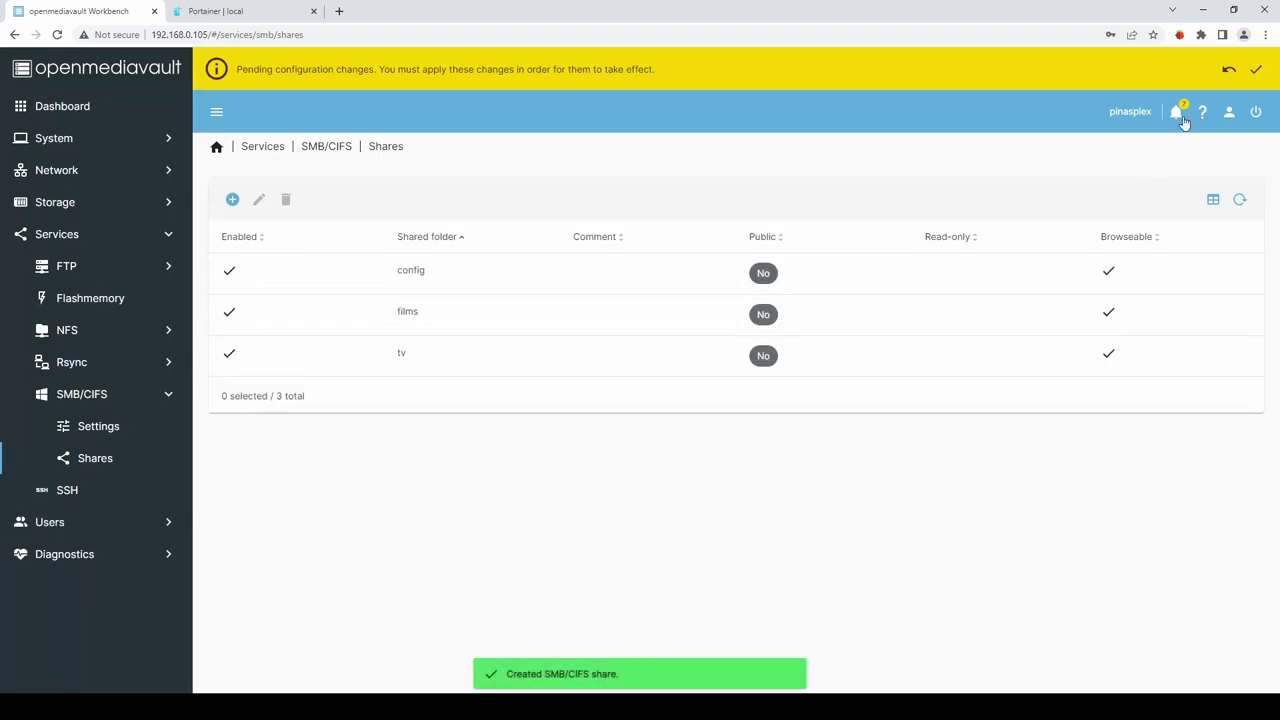
Confirm and apply the pending changes for the config, films and tv SMB shares.
left_click(1256, 70)
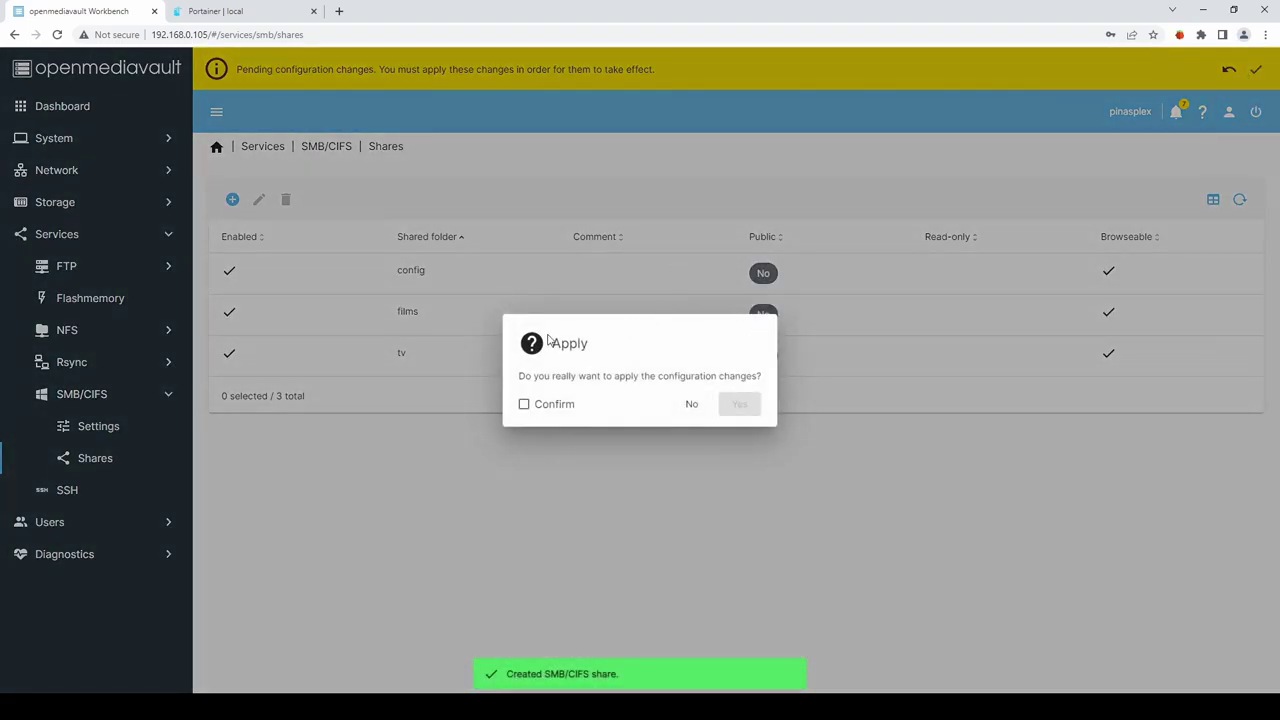
left_click(524, 404)
left_click(739, 405)
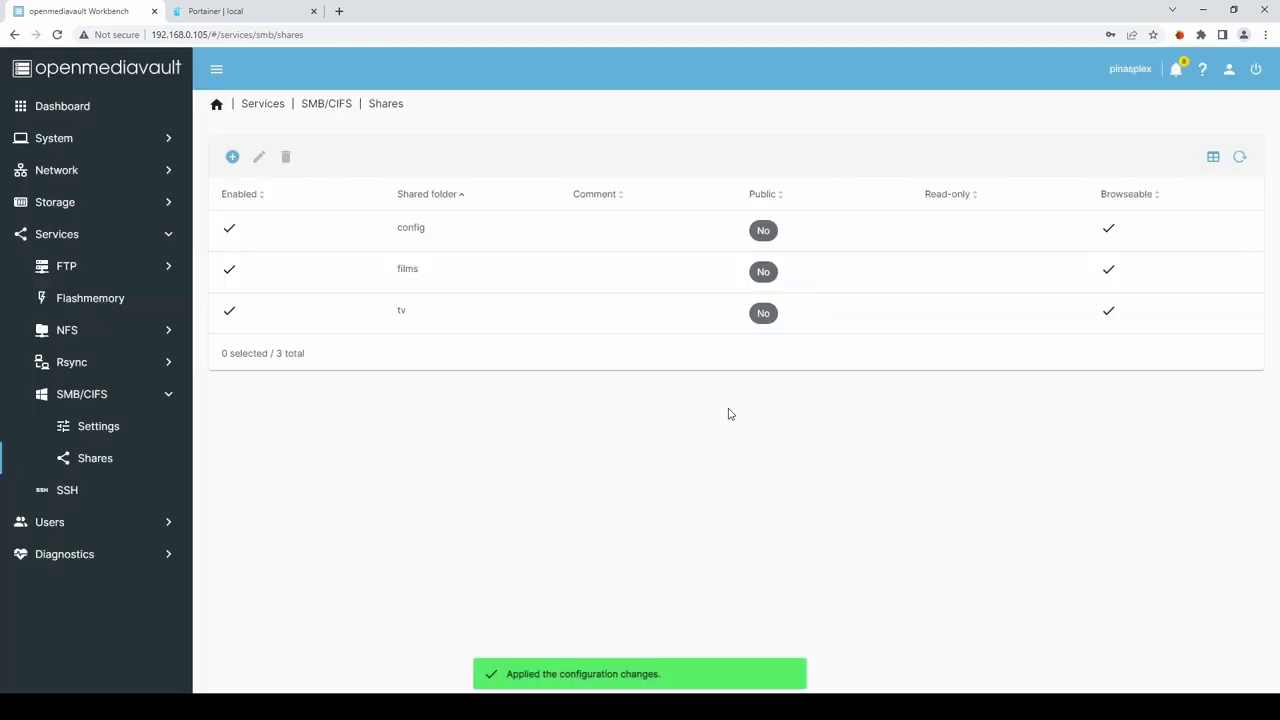
Copy the config folder's absolute path from Shared Folders and return to the Portainer plex stack.
left_click(64, 202)
left_click(96, 367)
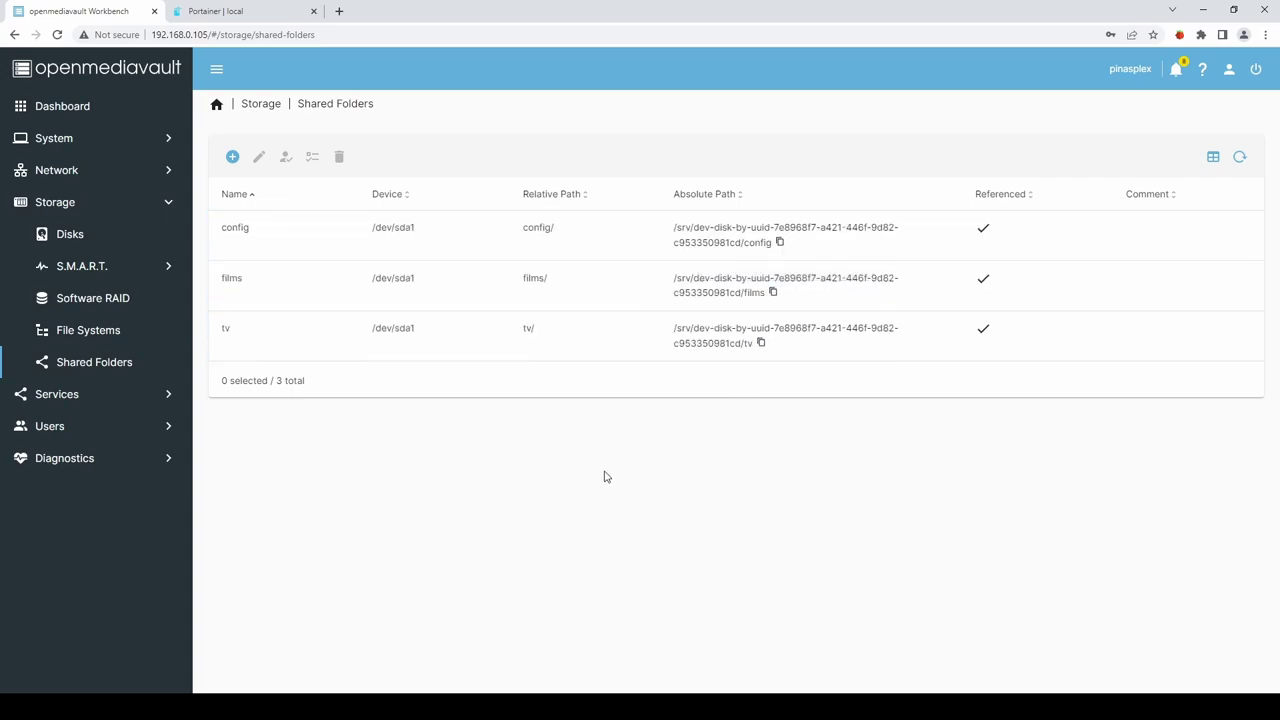
left_click(258, 14)
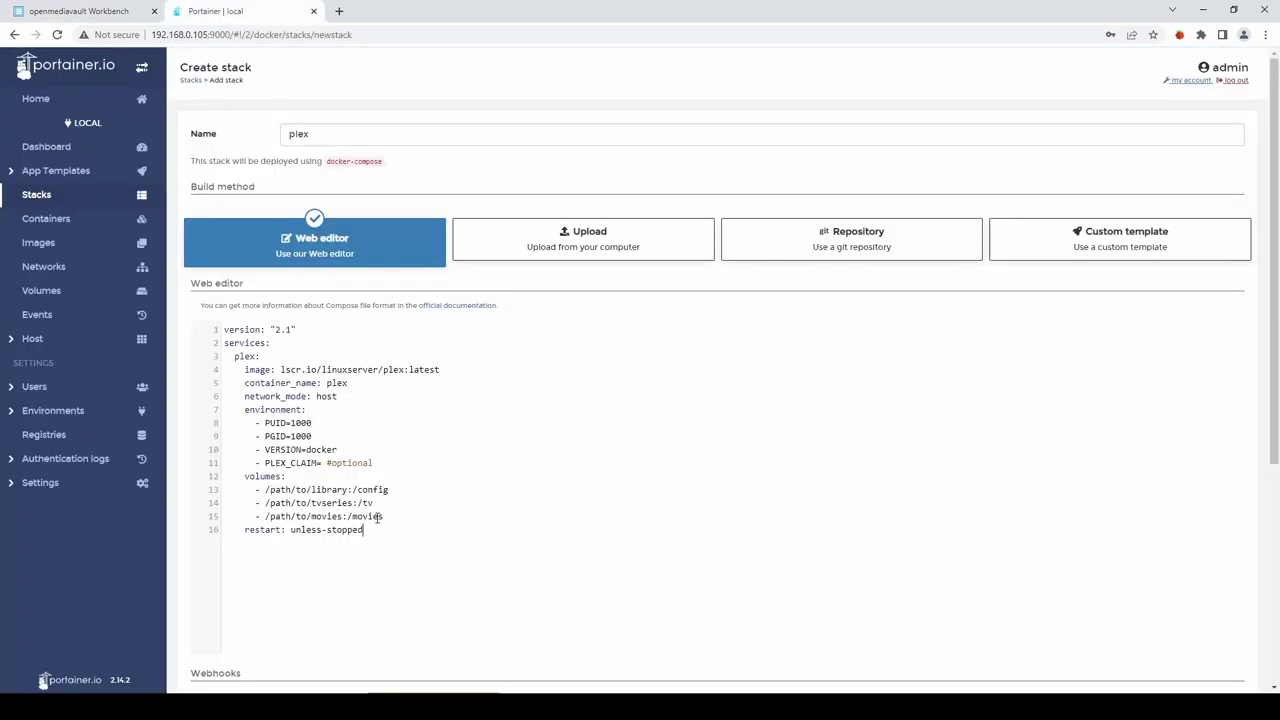
left_click(97, 14)
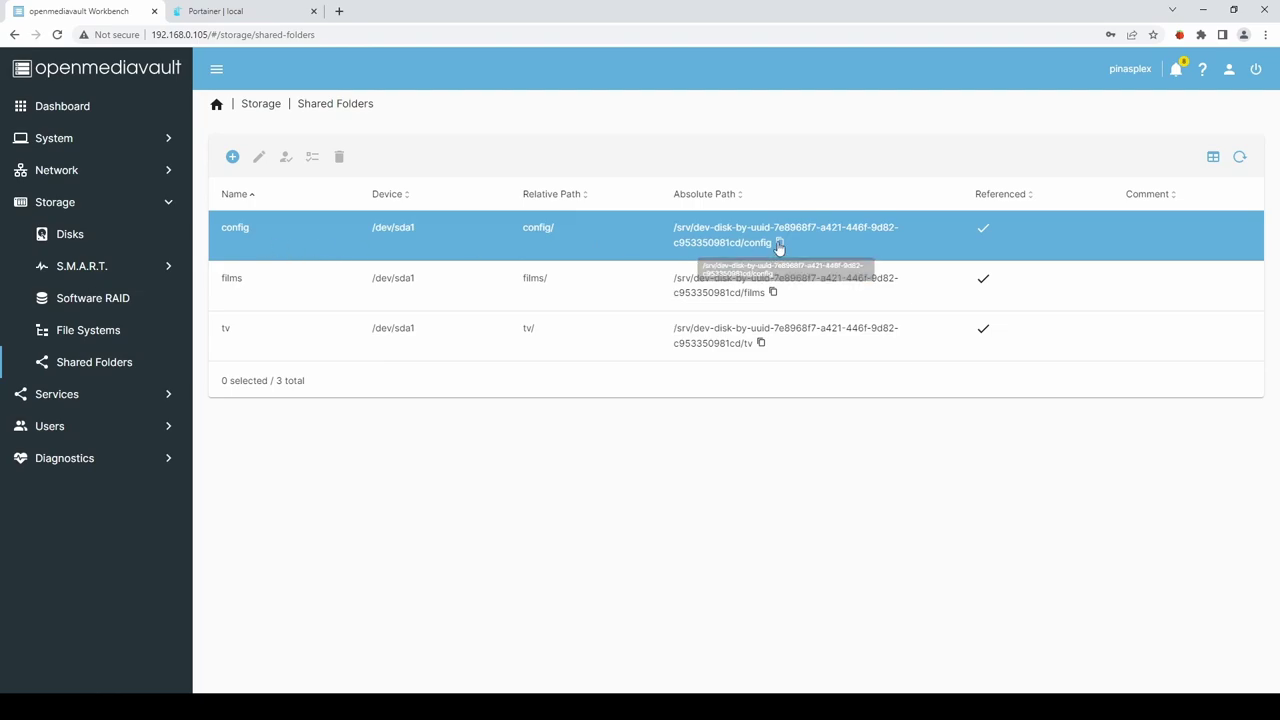
left_click(780, 244)
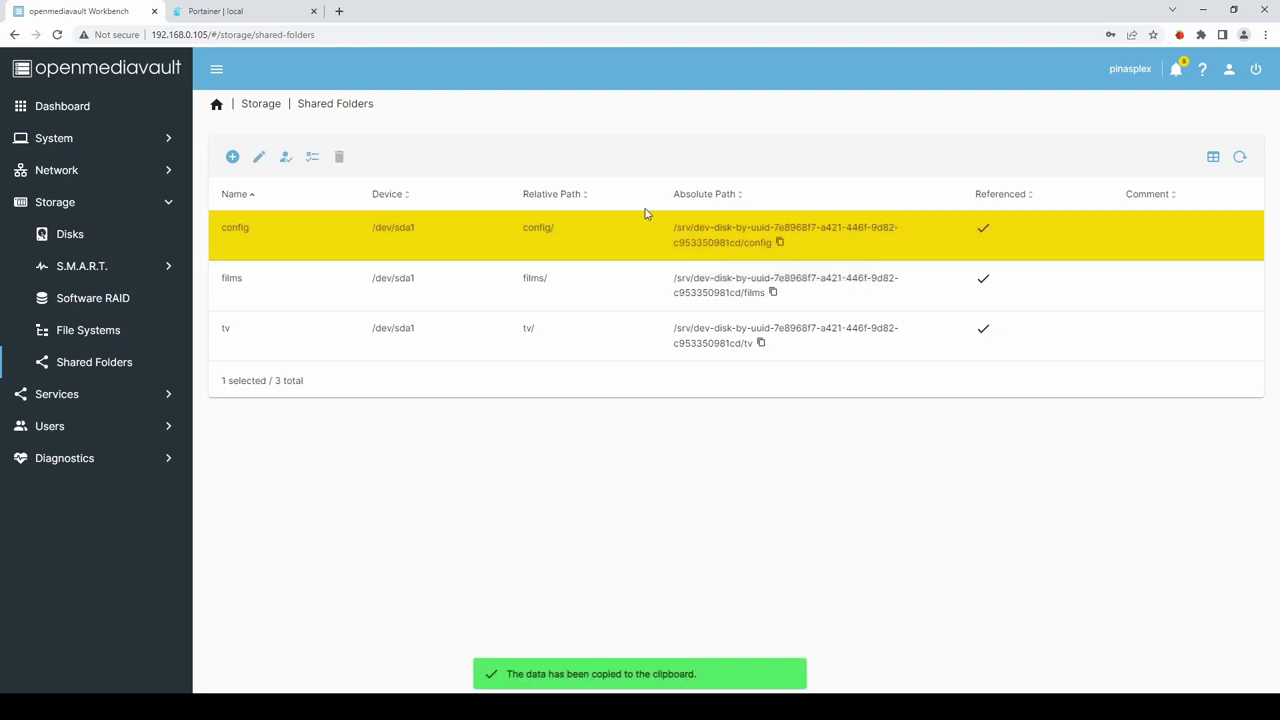
left_click(220, 13)
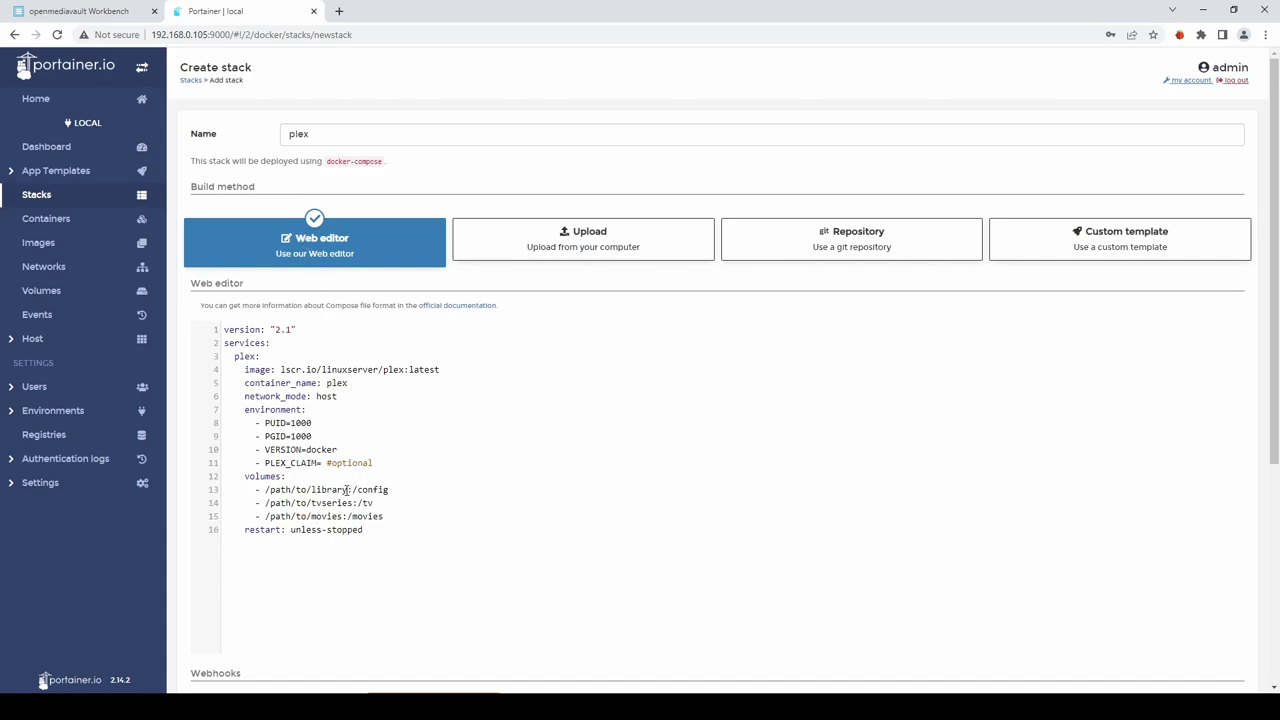
Replace the library and tvseries placeholders with the config and tv shared folder paths.
left_click_drag(347, 489, 265, 489)
key("ctrl+v")
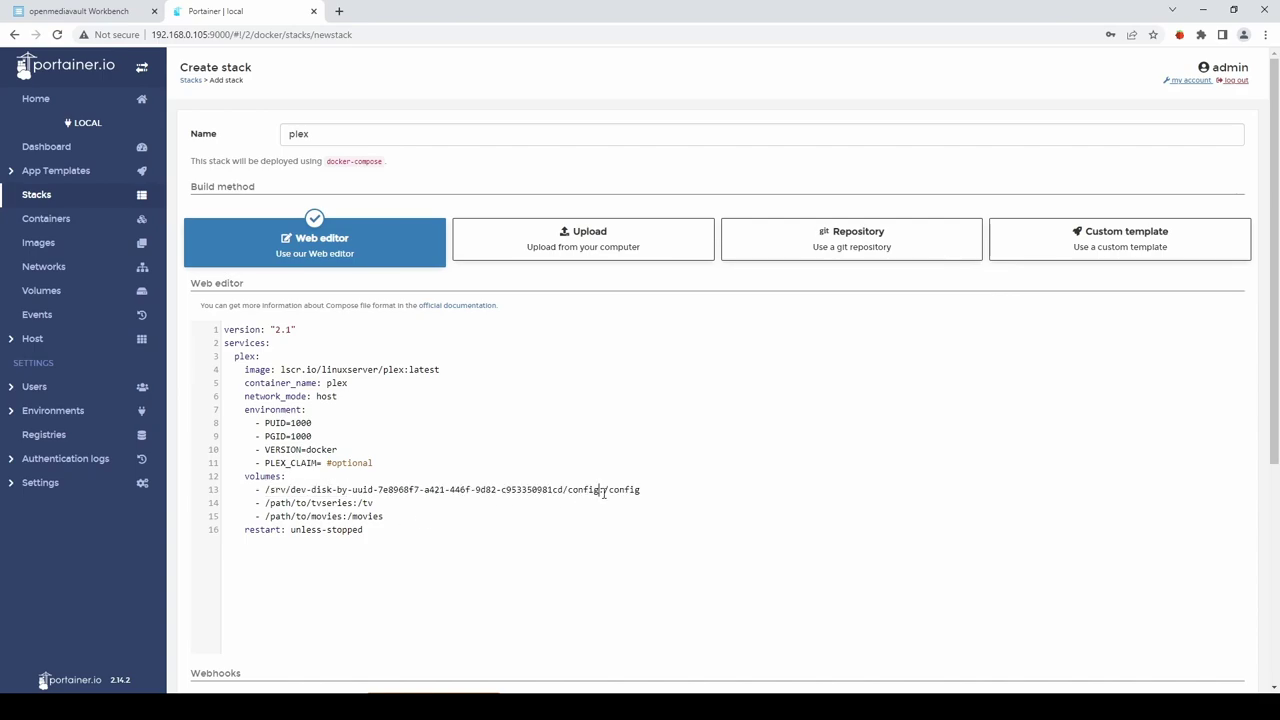
left_click(75, 12)
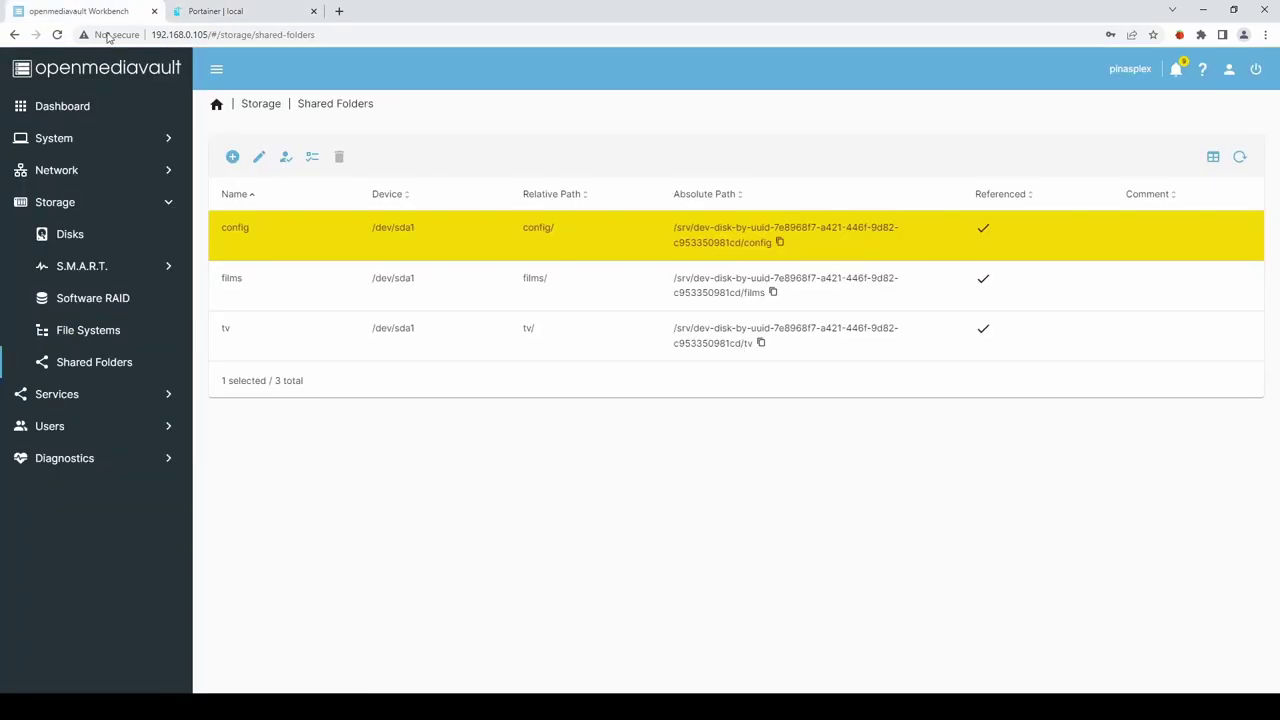
left_click(767, 348)
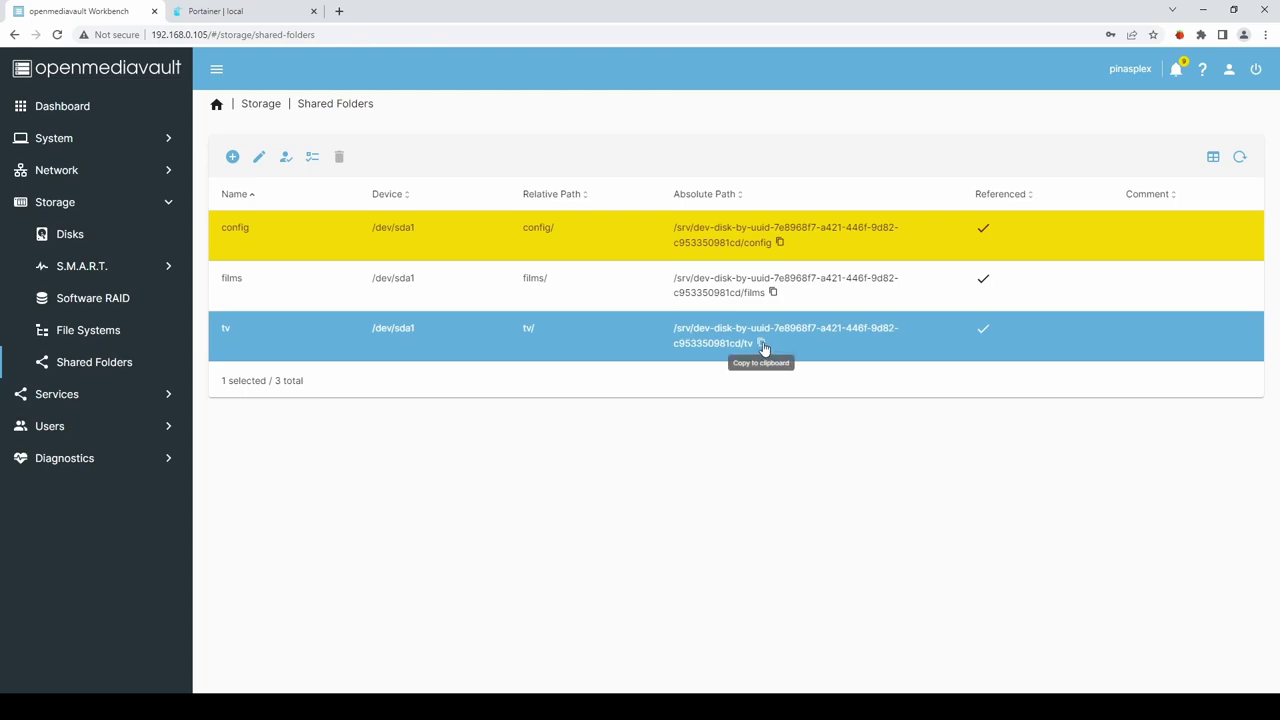
left_click(763, 346)
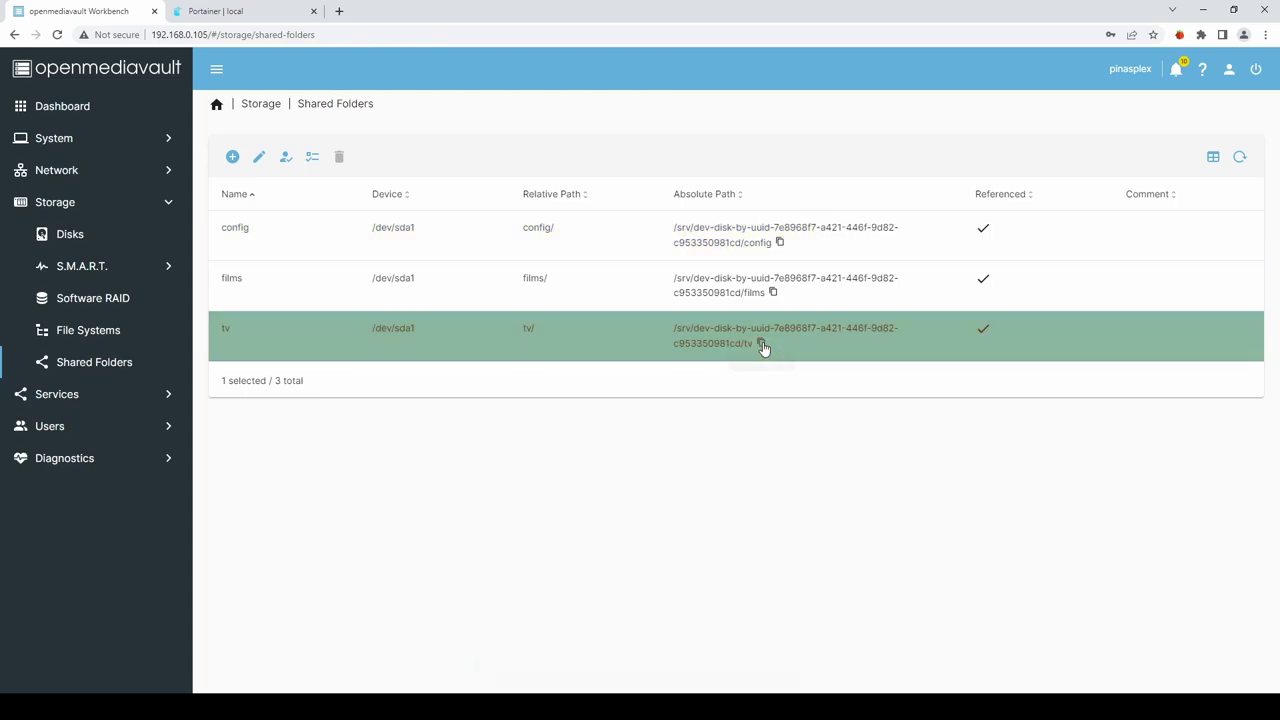
left_click(198, 10)
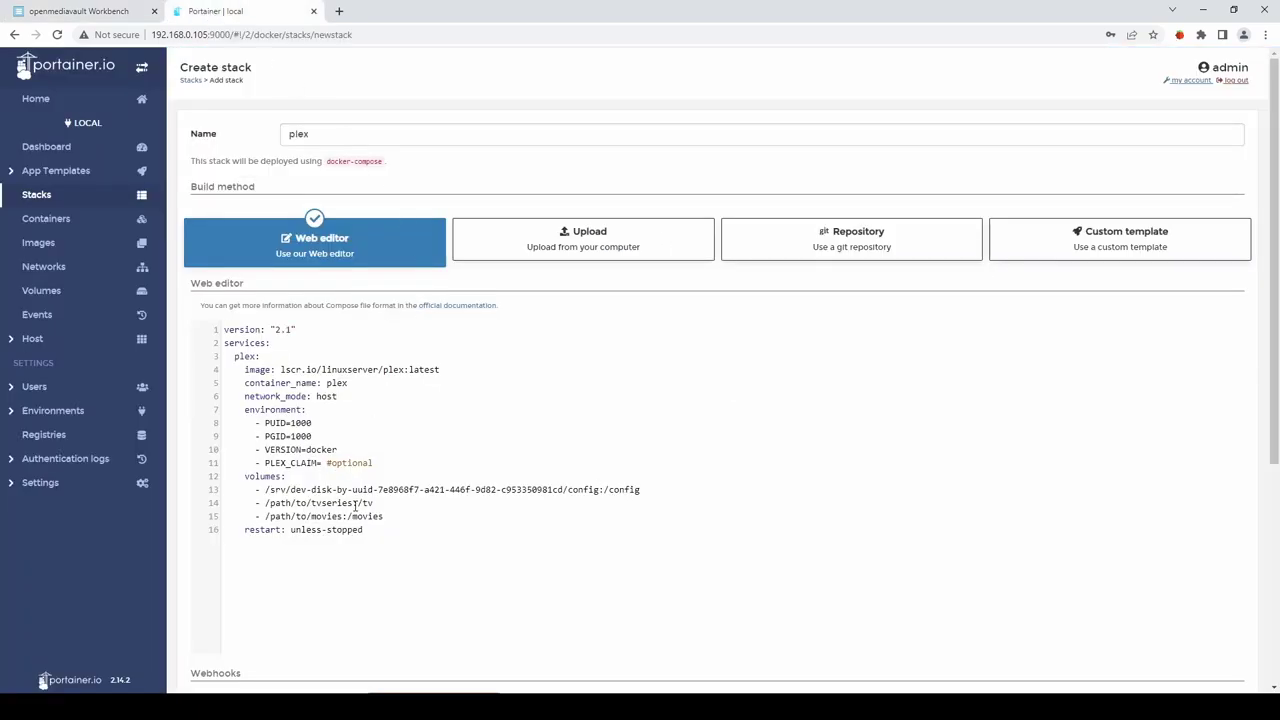
left_click_drag(353, 503, 265, 503)
key("BackSpace")
key("ctrl+v")
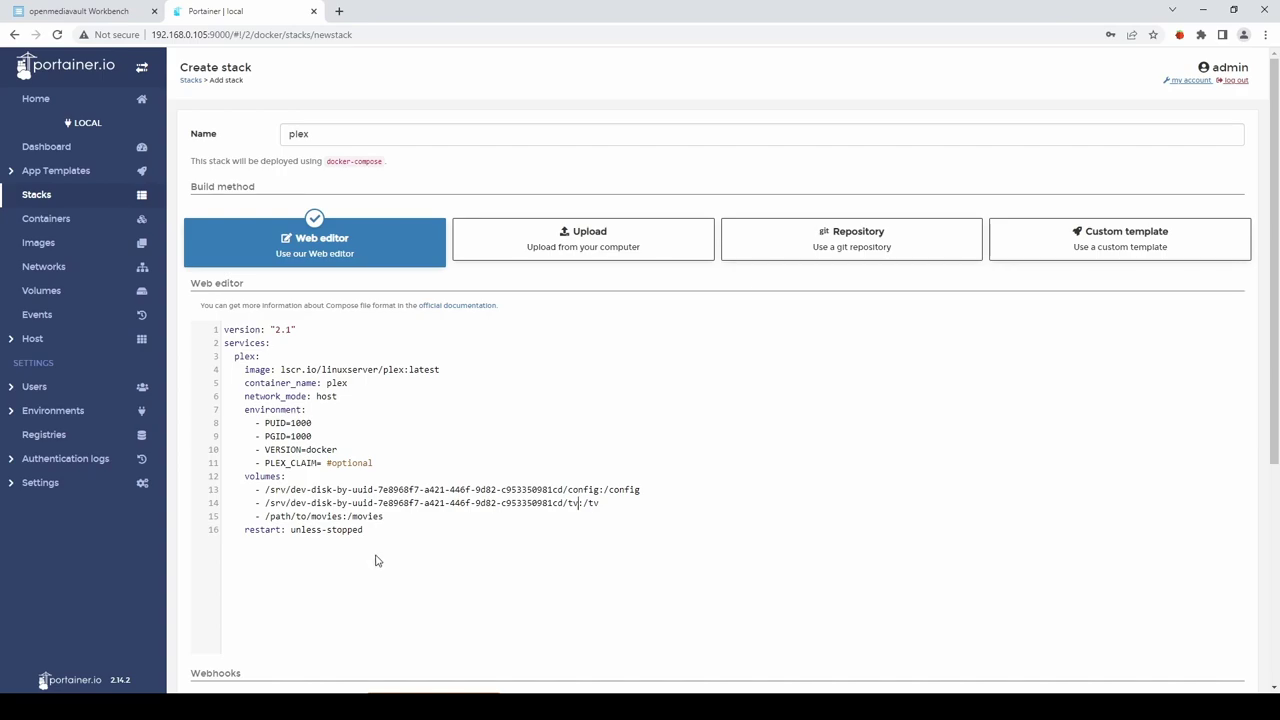
left_click(582, 507)
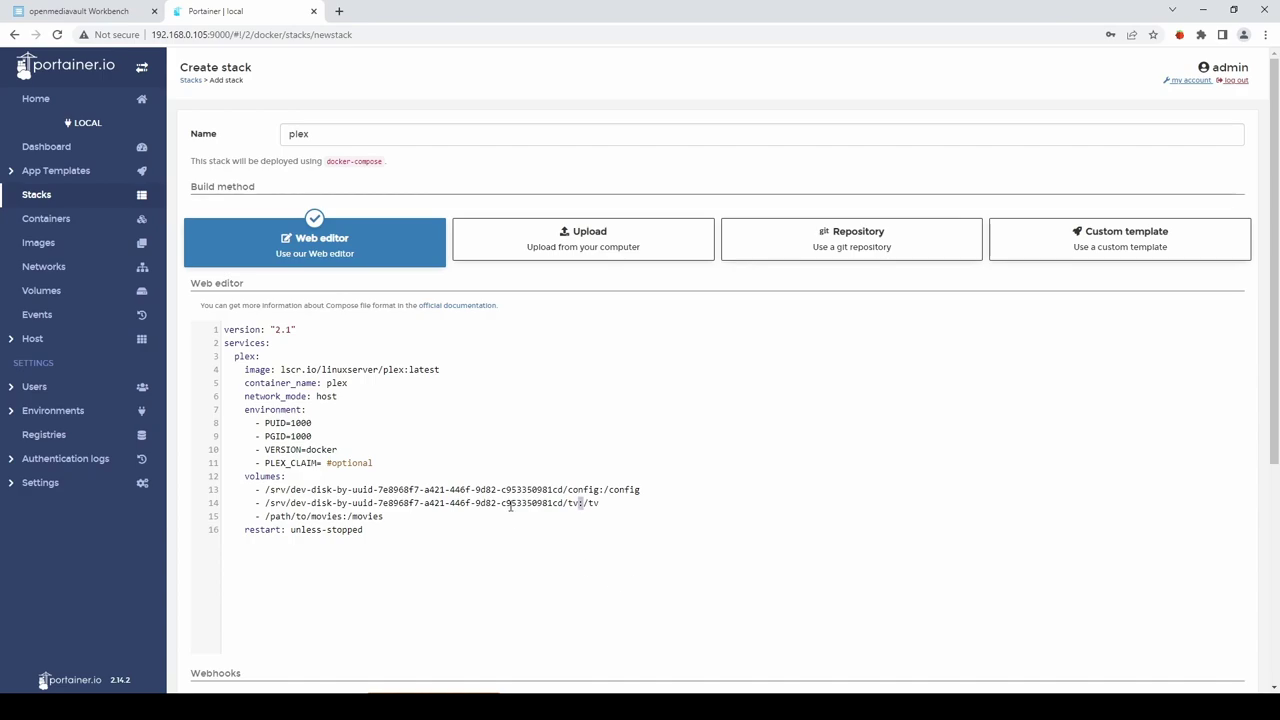
left_click(595, 503)
key("Left")
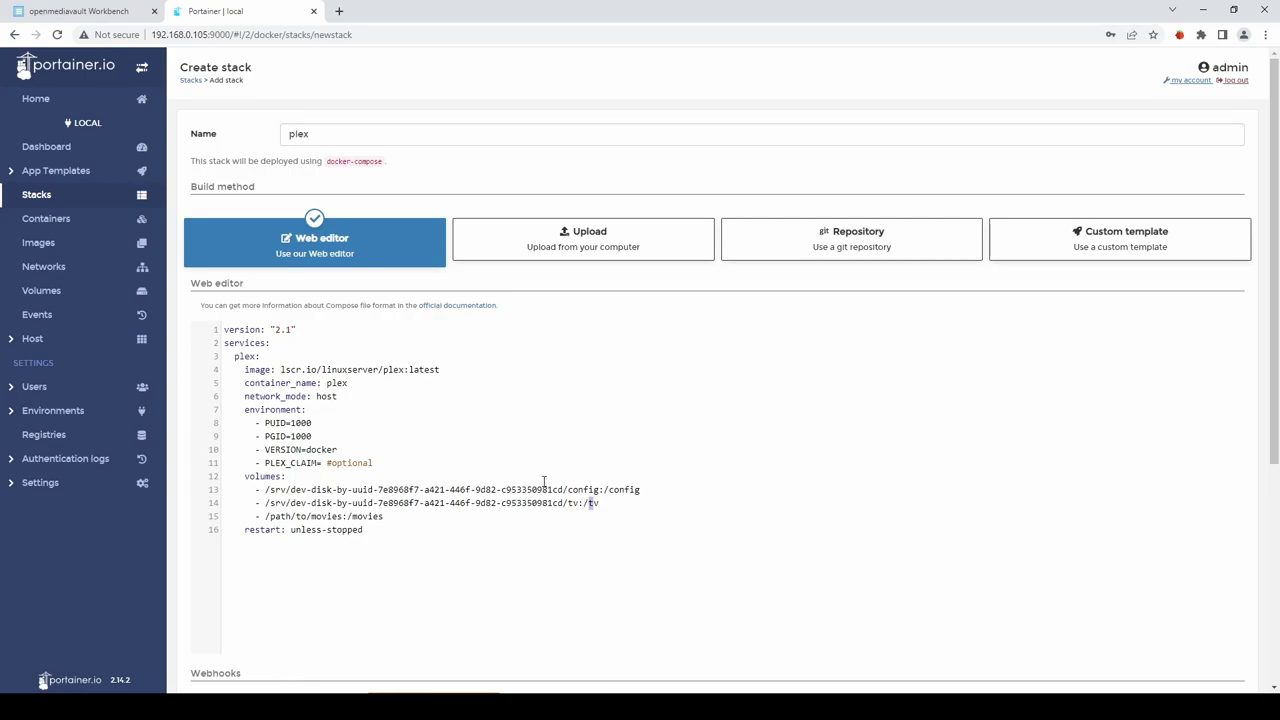
Replace the /path/to/movies placeholder with the films shared folder's absolute path.
left_click(129, 17)
left_click(635, 280)
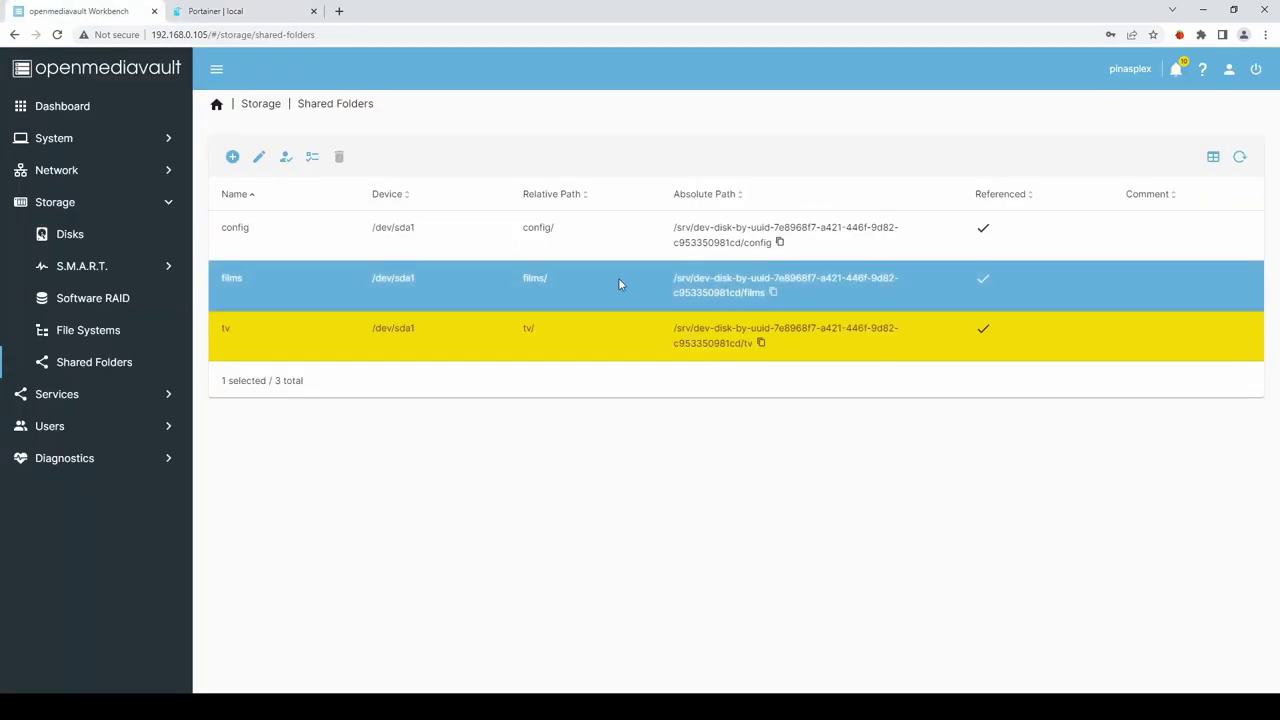
left_click(772, 292)
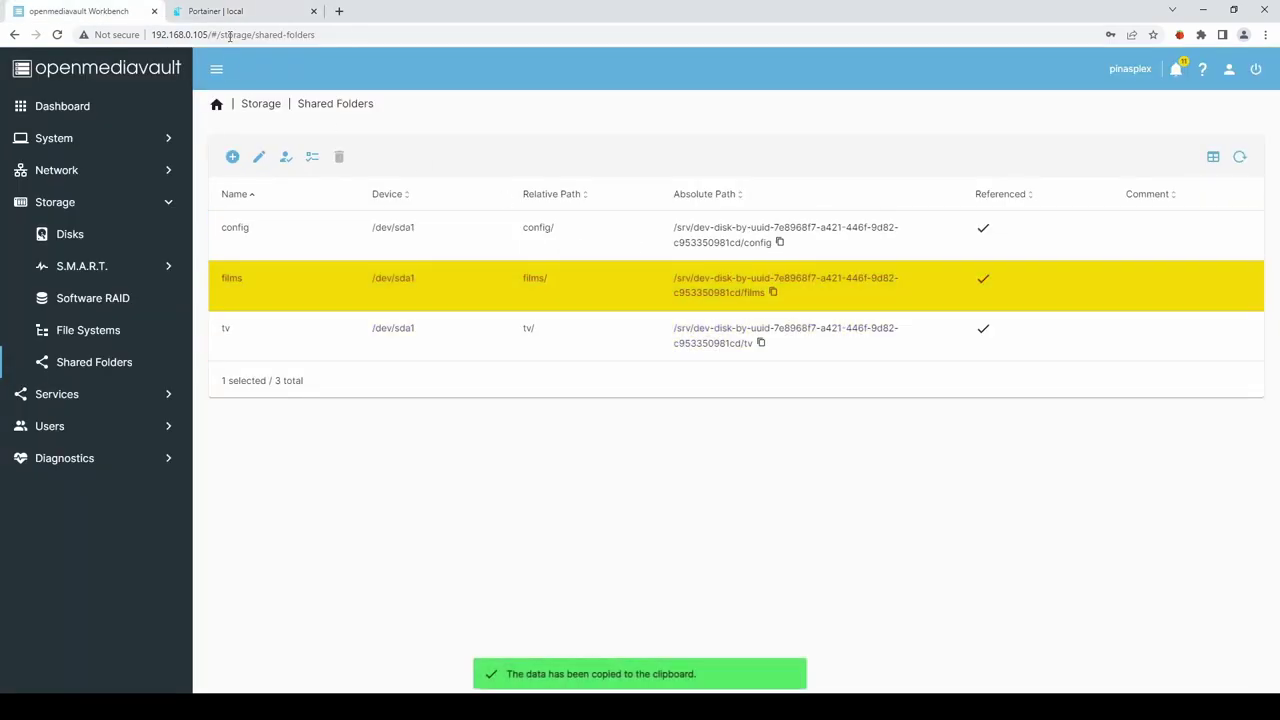
left_click(233, 11)
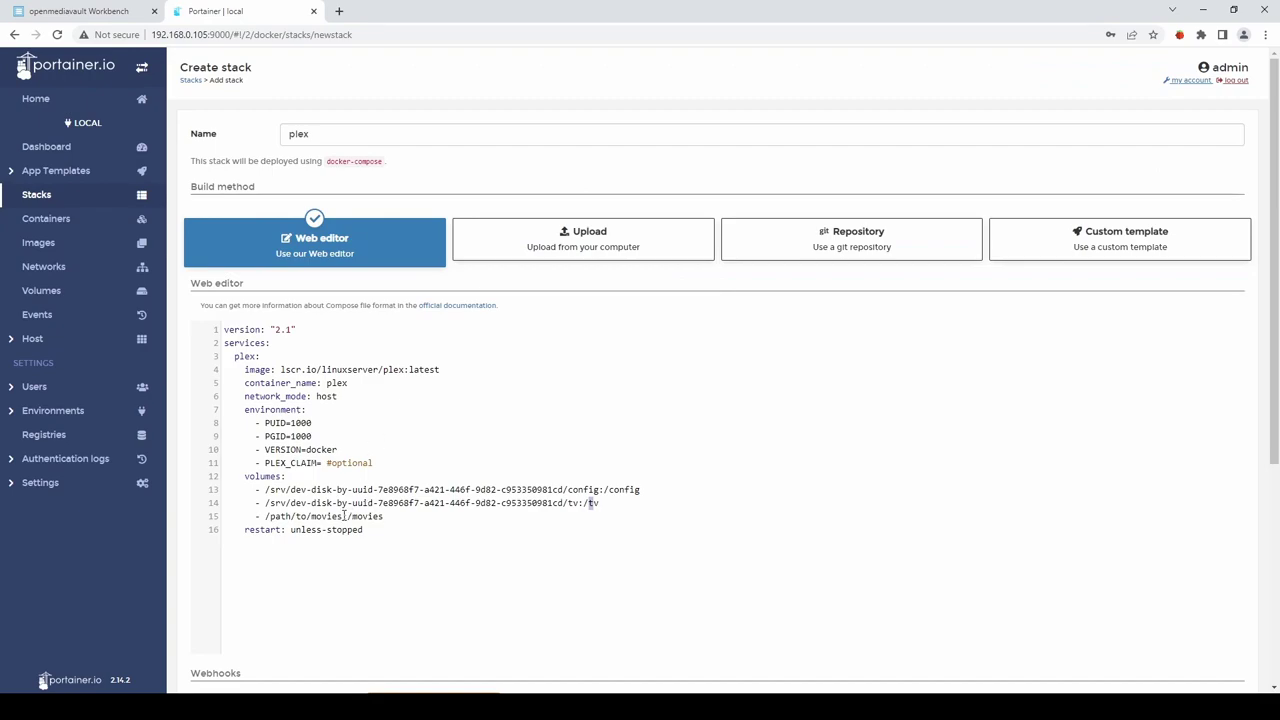
left_click_drag(343, 516, 267, 516)
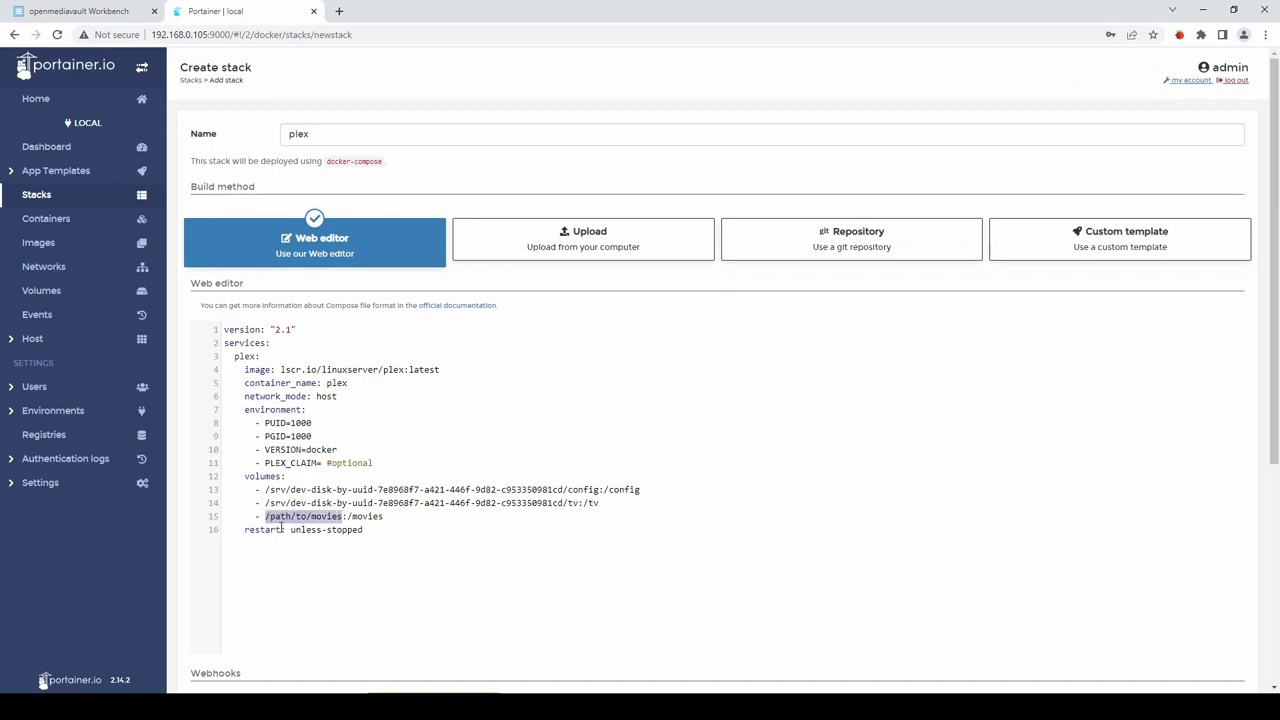
key("BackSpace")
key("Delete")
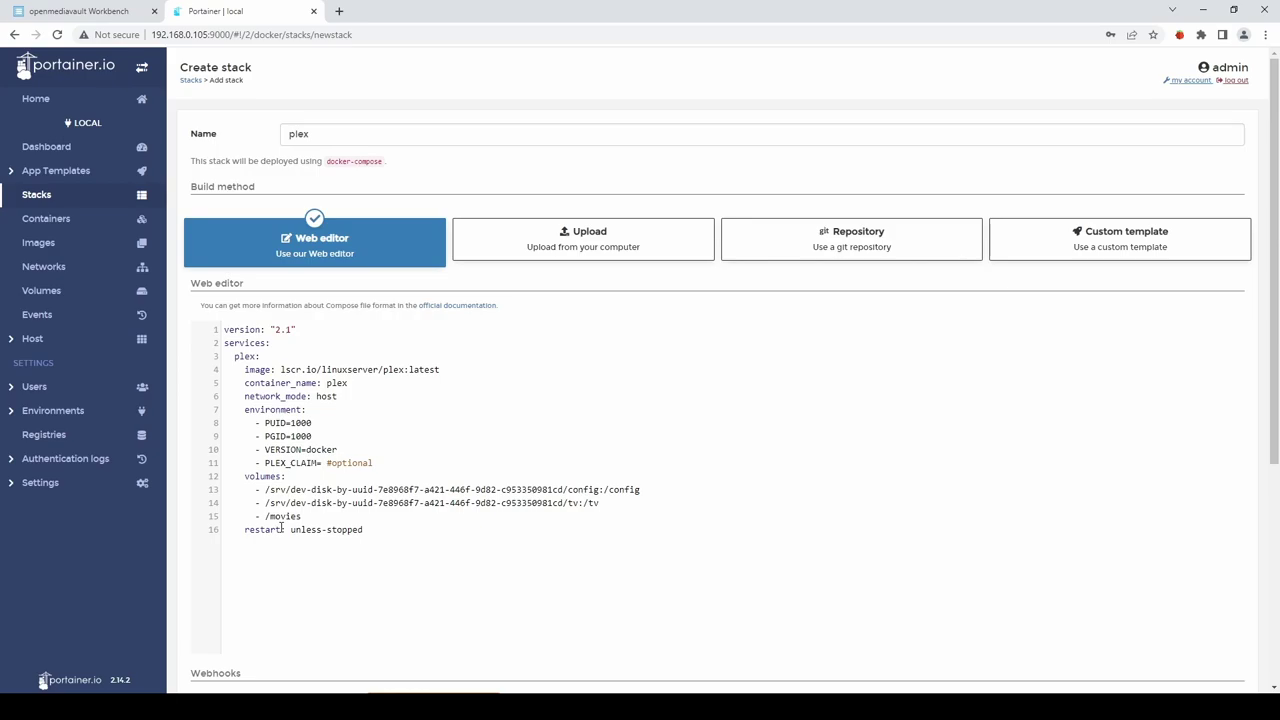
key("ctrl+z")
key("ctrl+v")
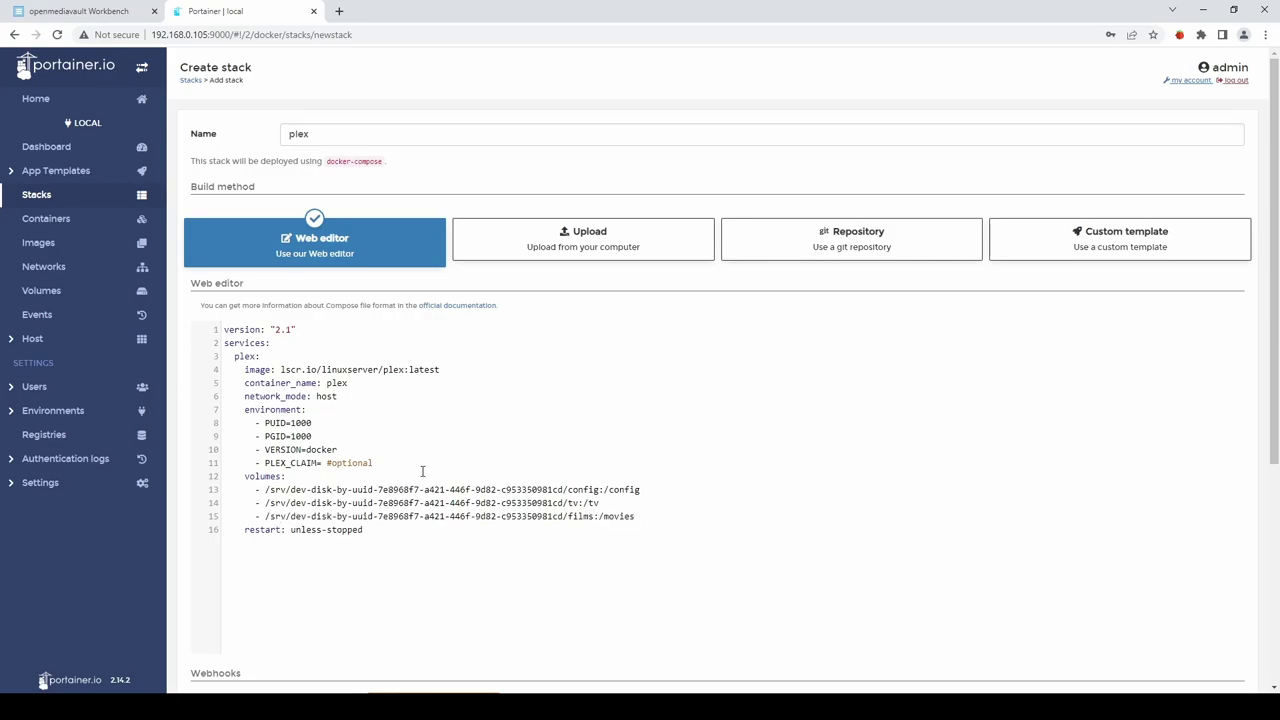
Deploy the plex stack and check the plex container is running in Containers.
scroll(425, 460, "down", 4)
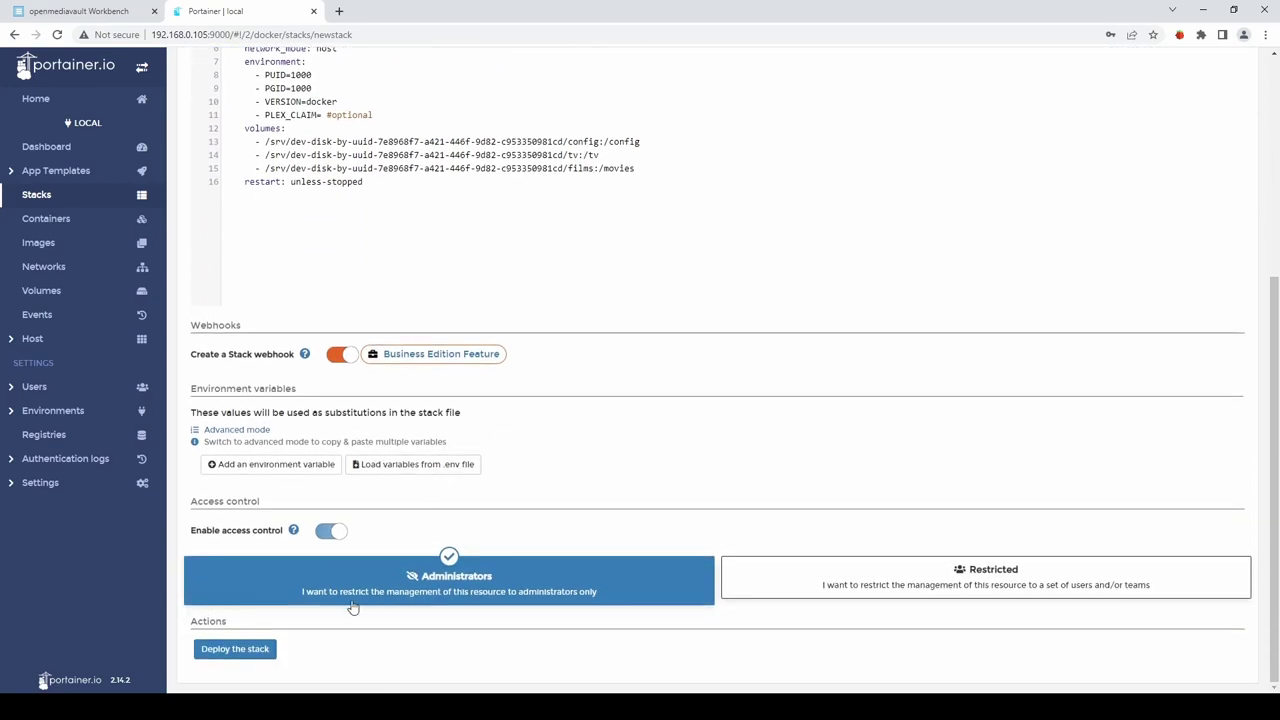
left_click(232, 649)
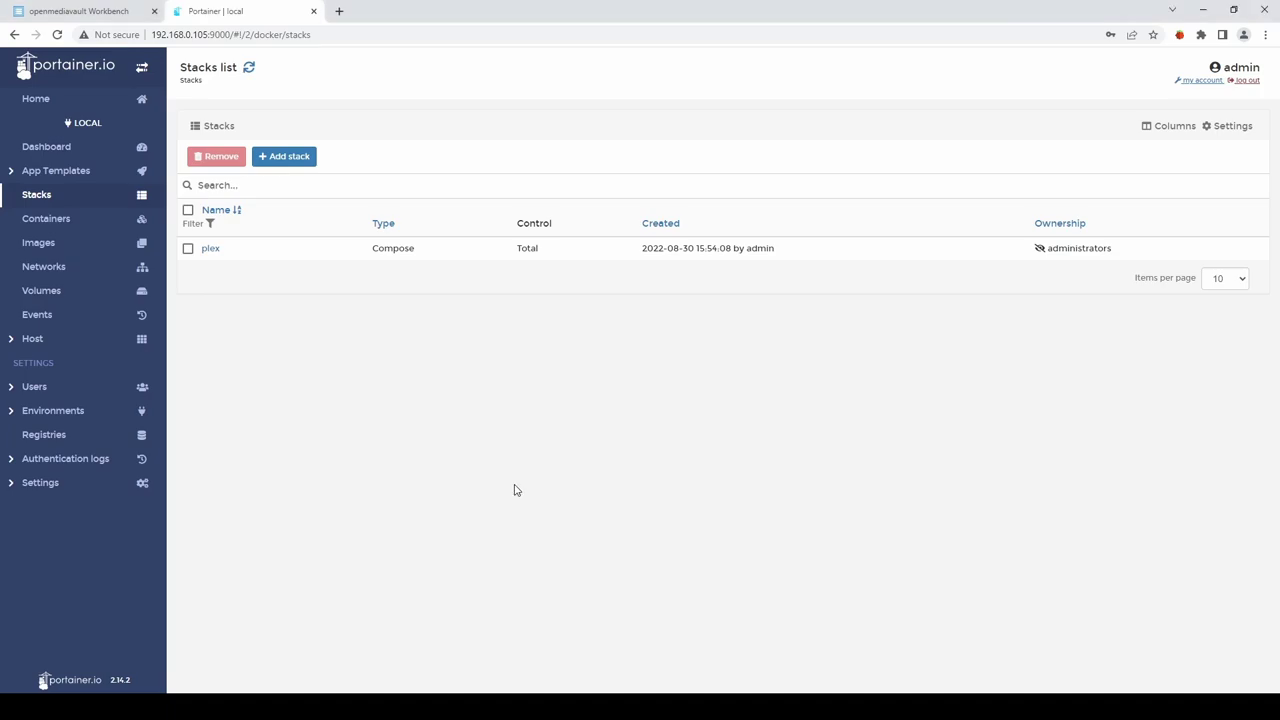
left_click(34, 222)
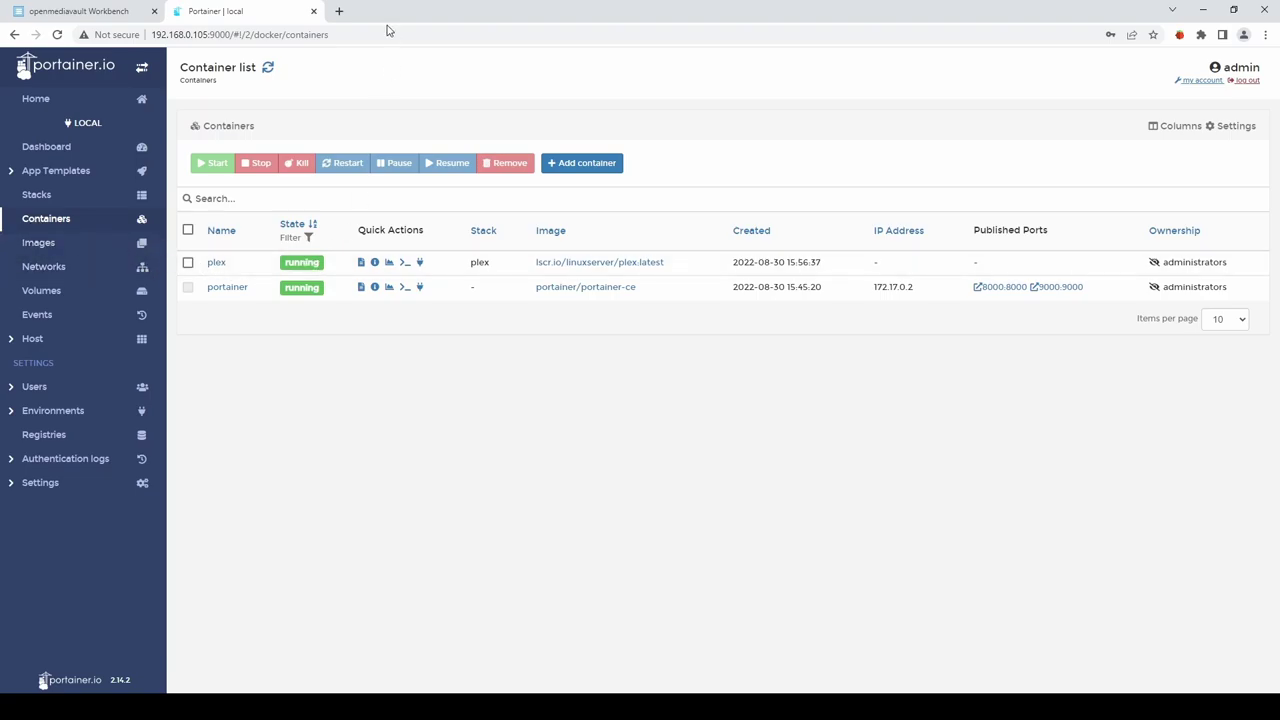
Load 192.168.0.105:32400/web in a new Chrome tab.
left_click(339, 12)
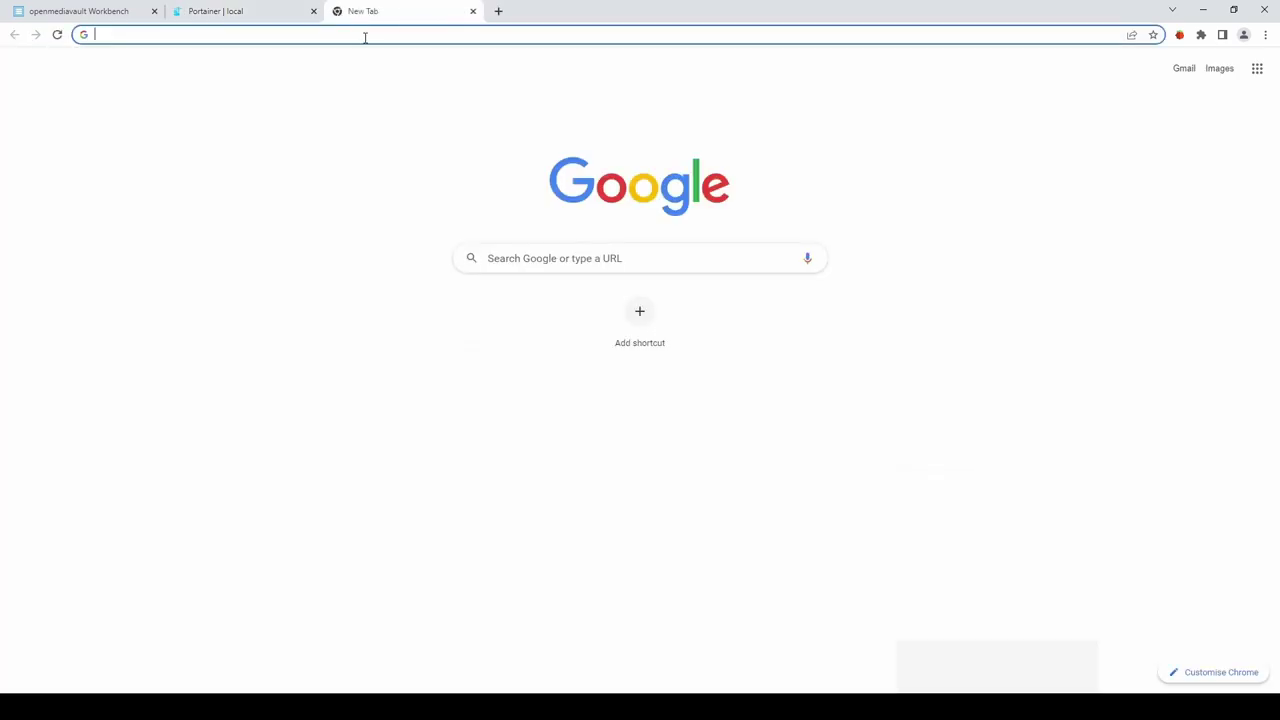
type("192.1")
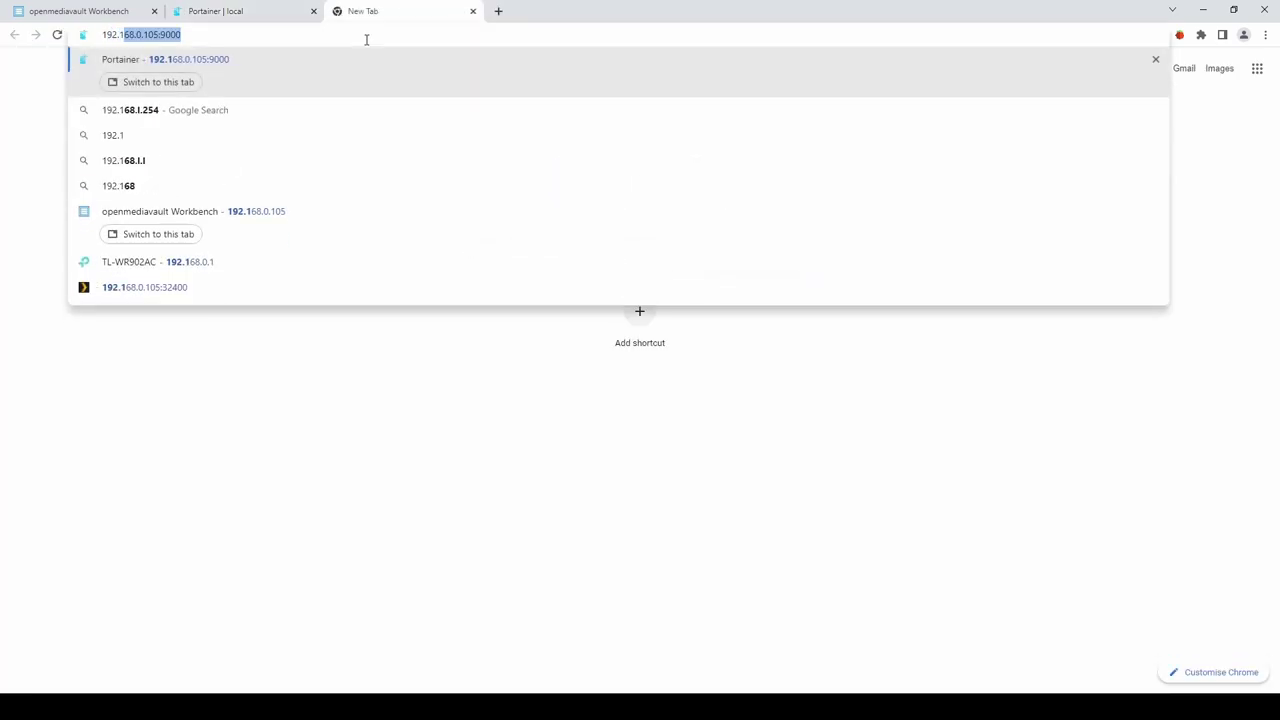
type("68.0.105")
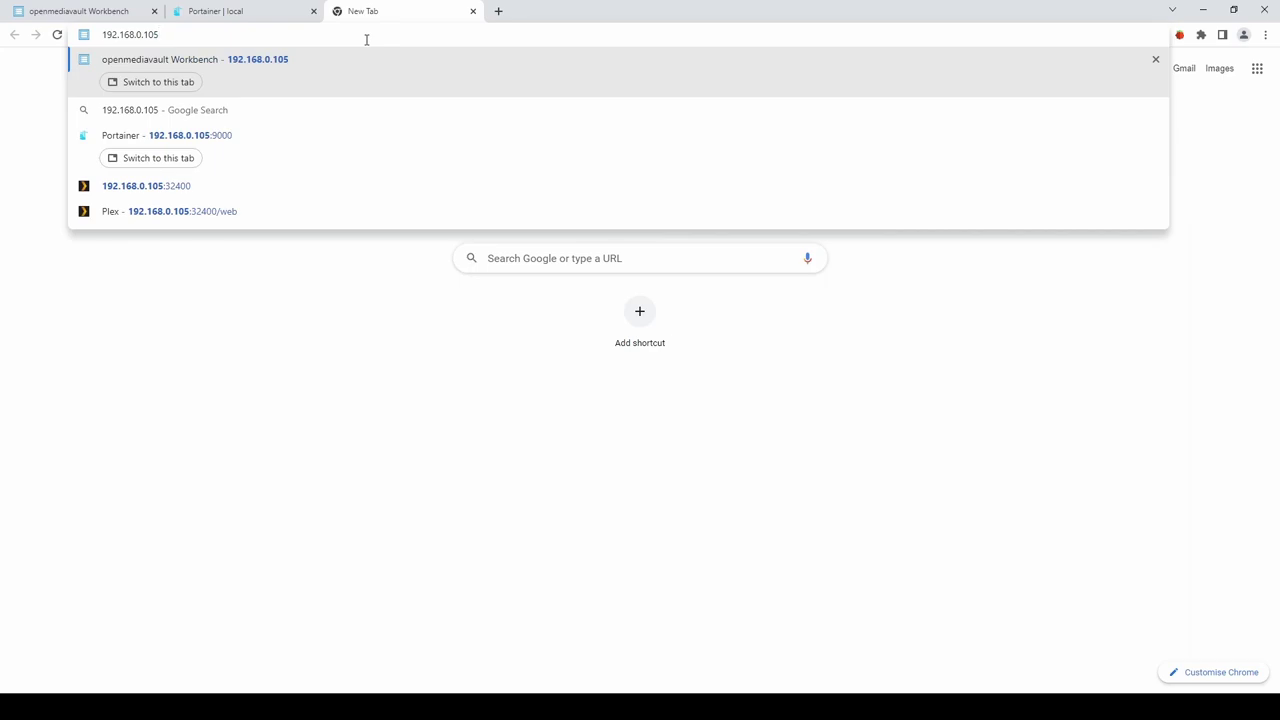
type(":32400")
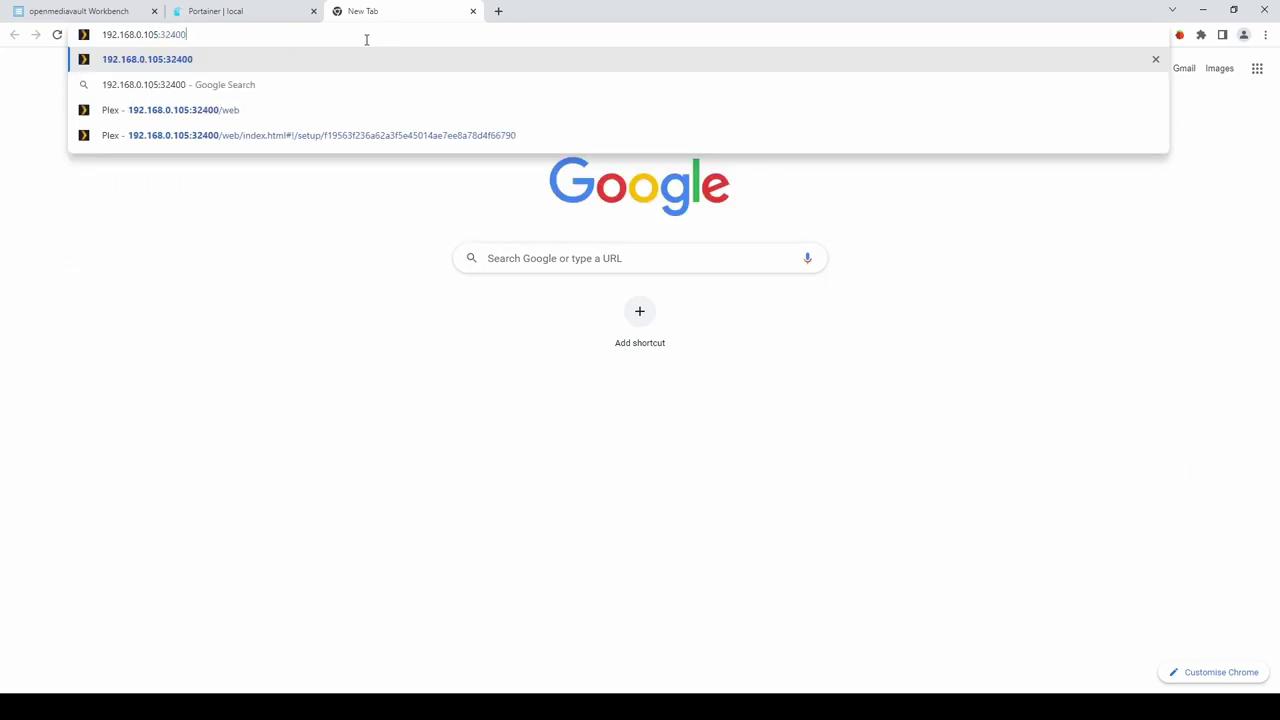
type("/web")
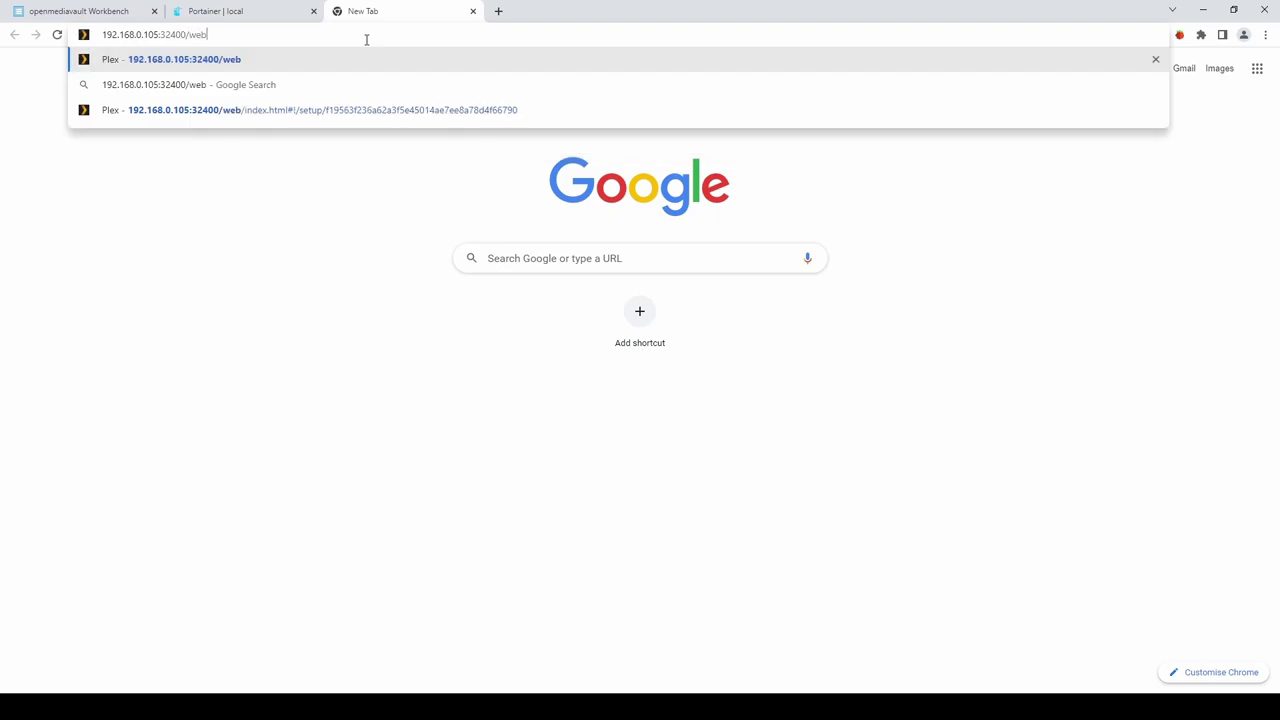
key("Return")
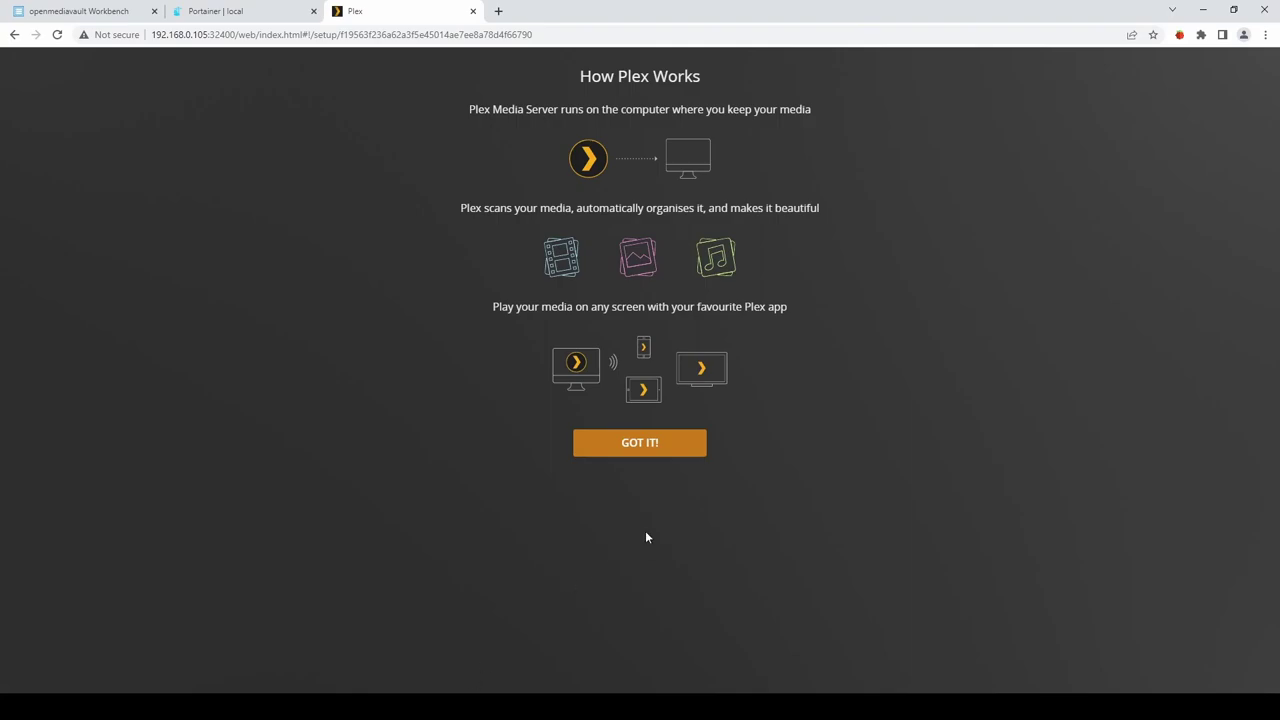
Dismiss the How Plex Works introduction and close the Plex Pass offer.
left_click(651, 448)
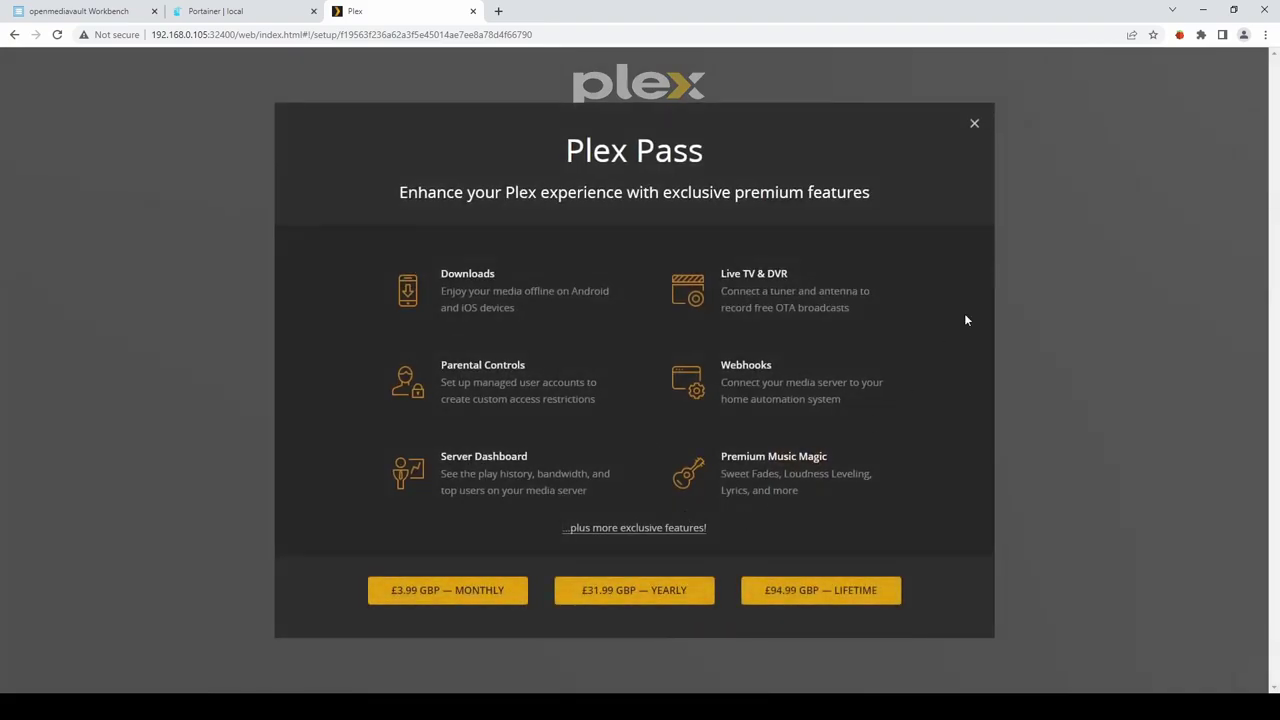
left_click(974, 126)
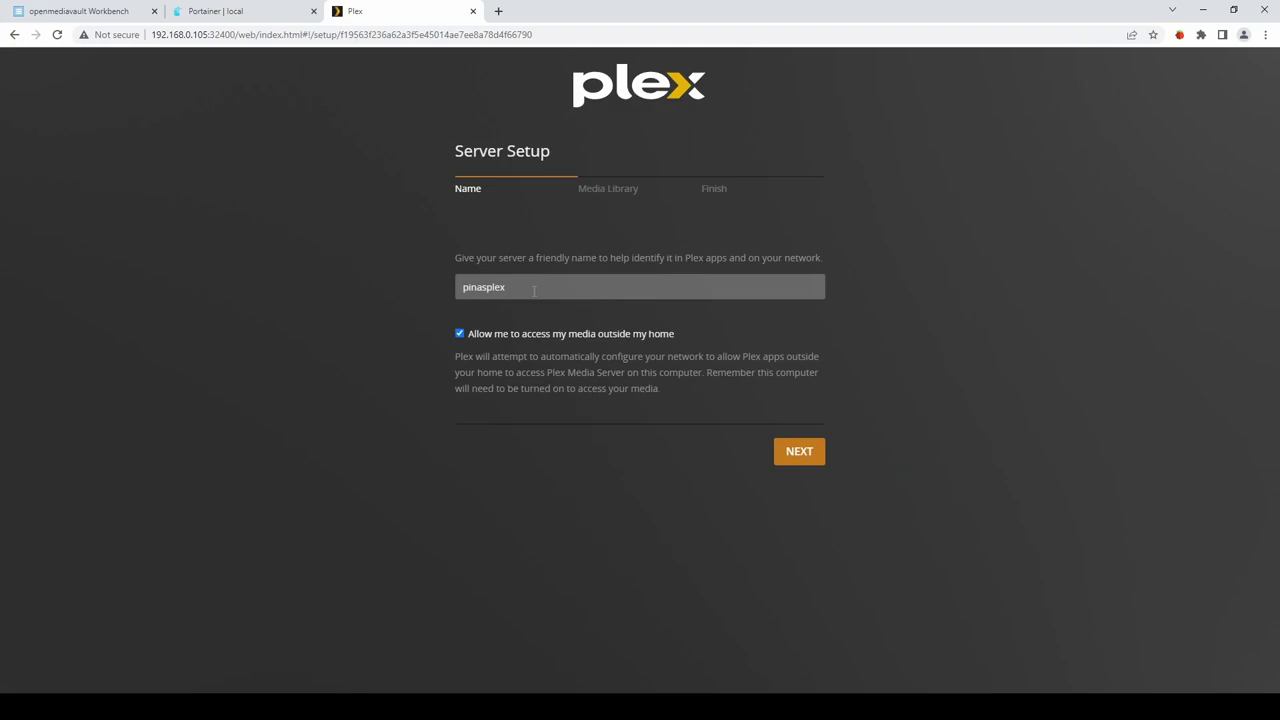
Keep server name pinasplex, disable outside-home access, continue, and begin adding a library.
left_click_drag(534, 291, 430, 294)
left_click(397, 367)
left_click(459, 335)
left_click(800, 456)
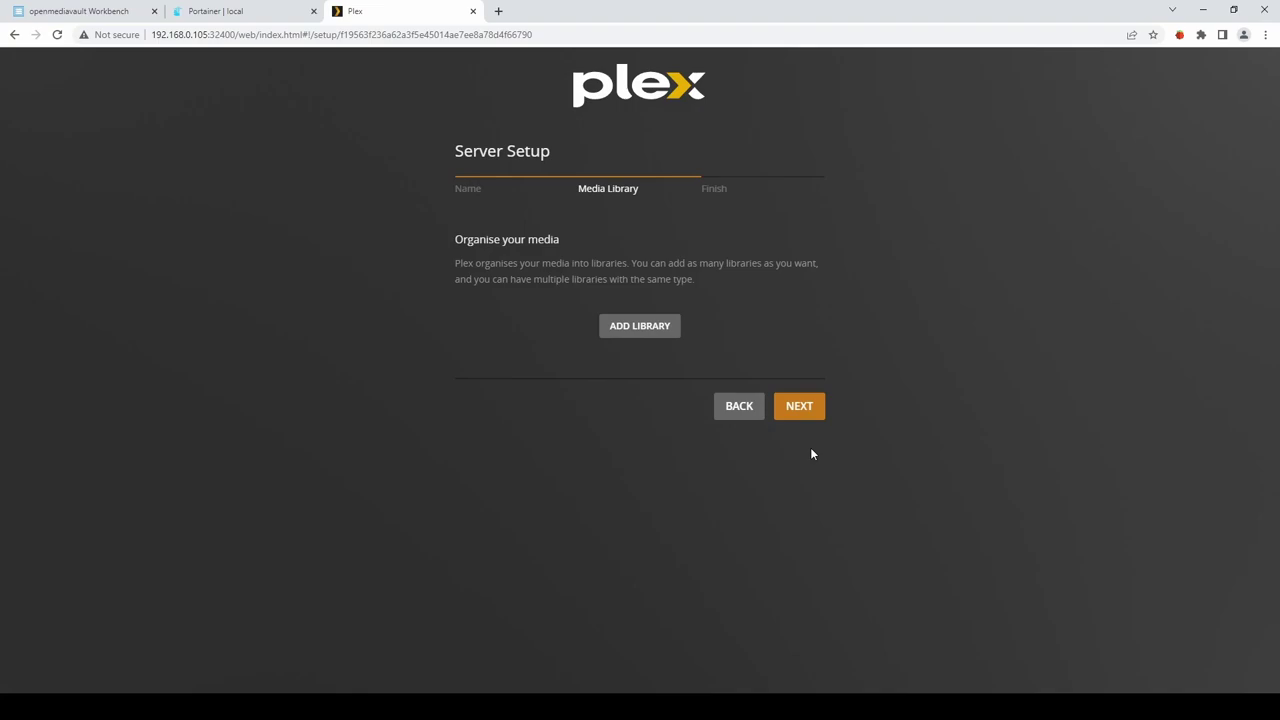
left_click(640, 327)
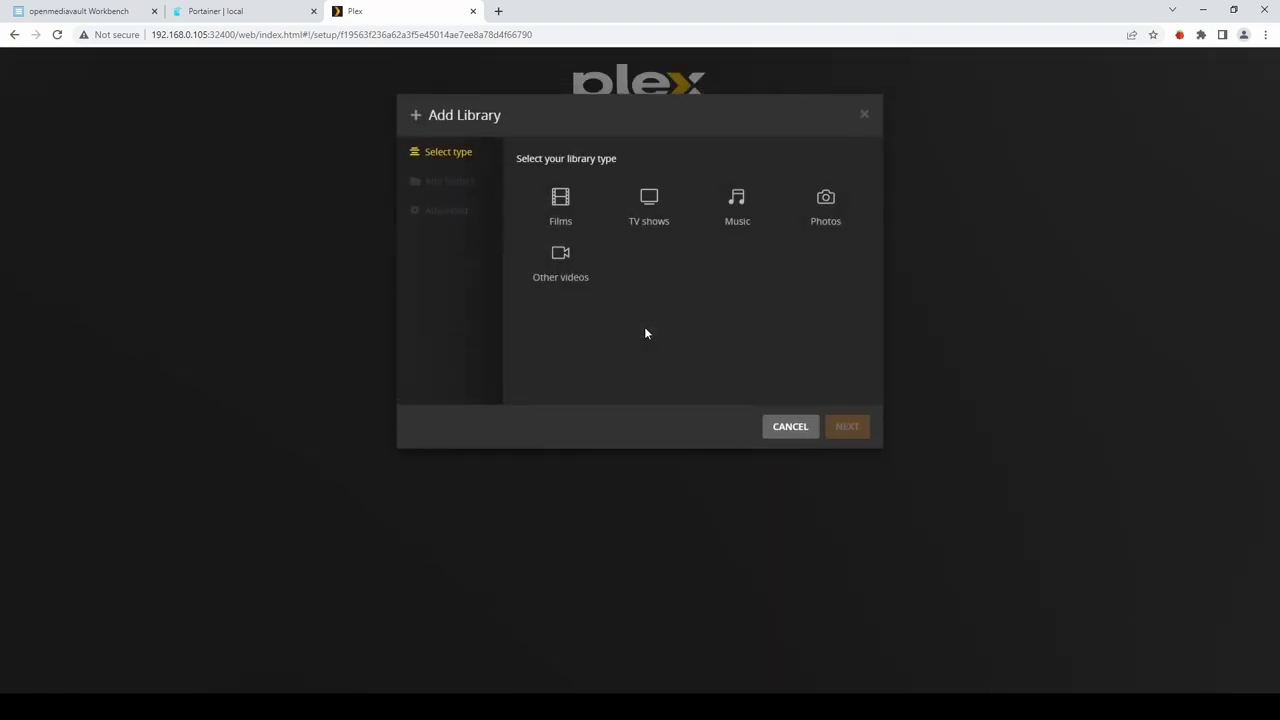
Create a Films library using the /movies folder.
left_click(561, 205)
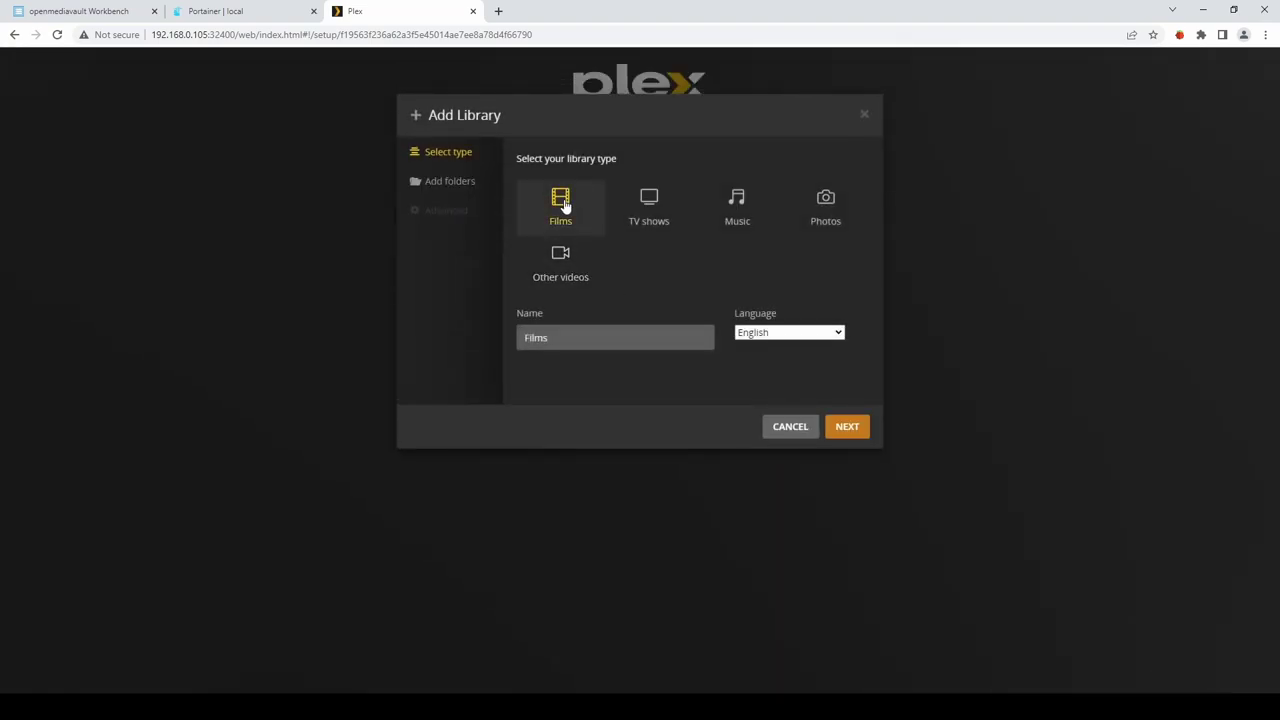
left_click(451, 183)
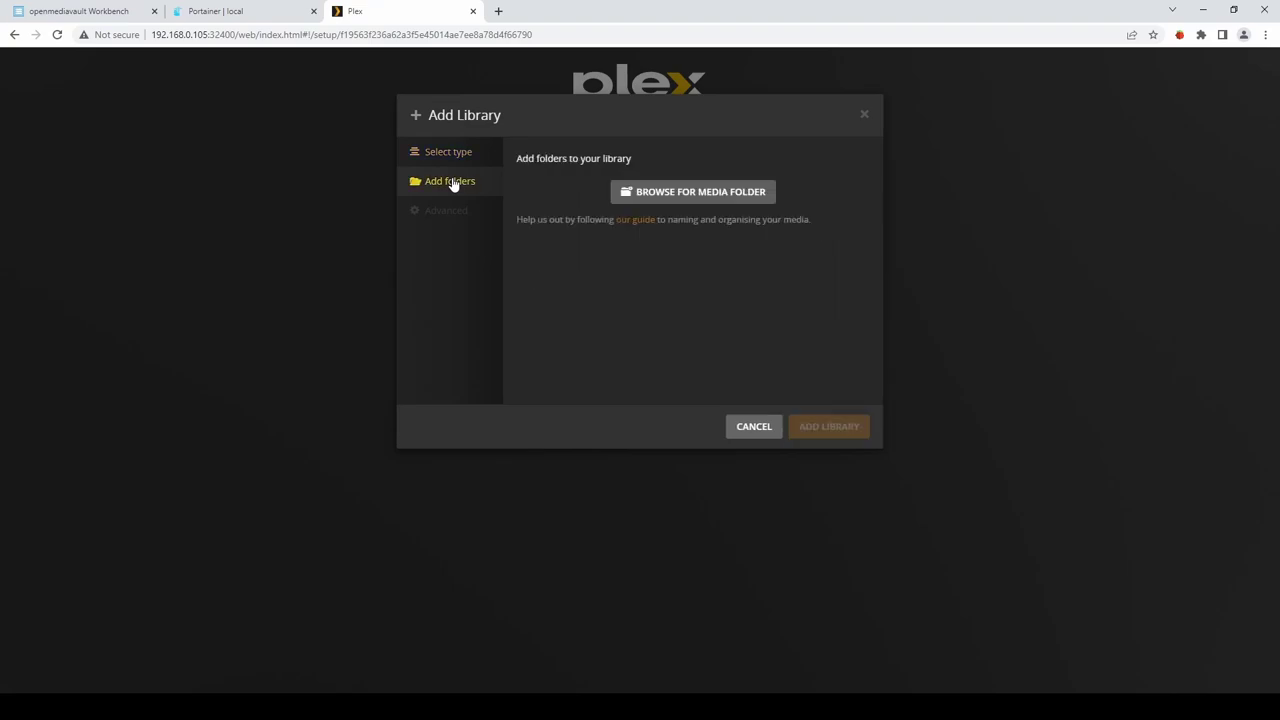
left_click(690, 197)
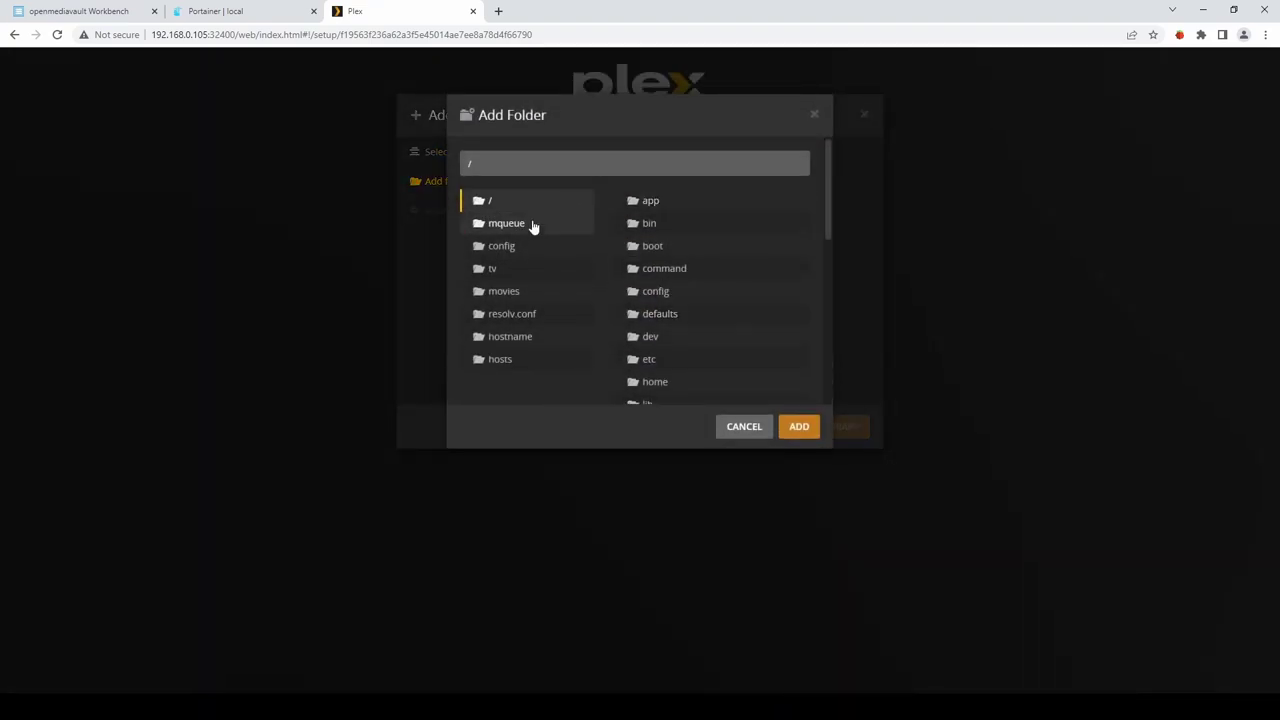
left_click(502, 293)
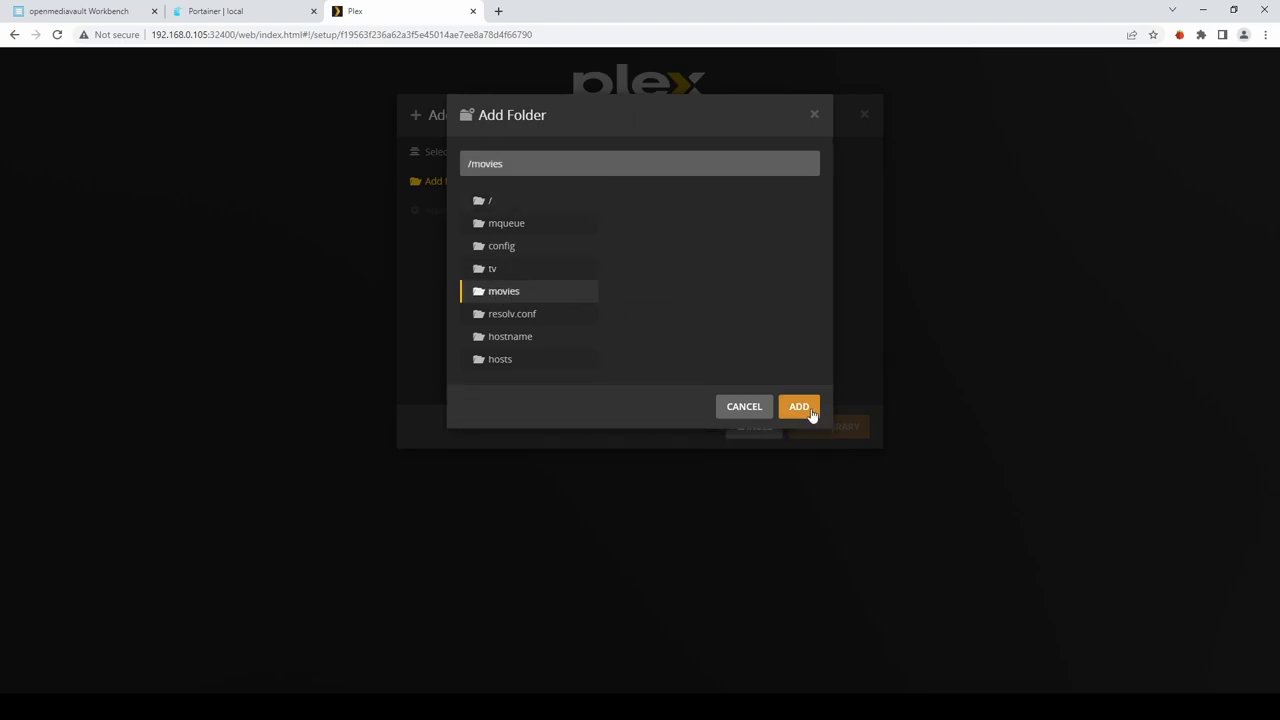
left_click(806, 413)
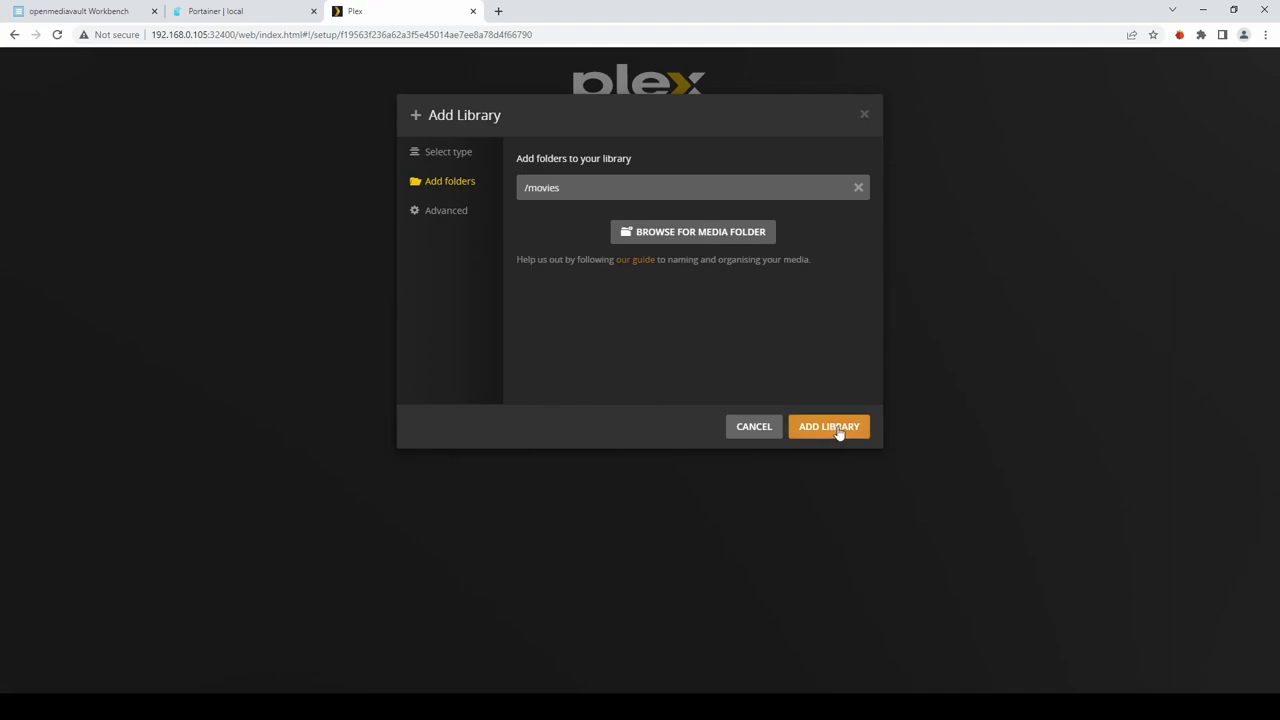
left_click(837, 432)
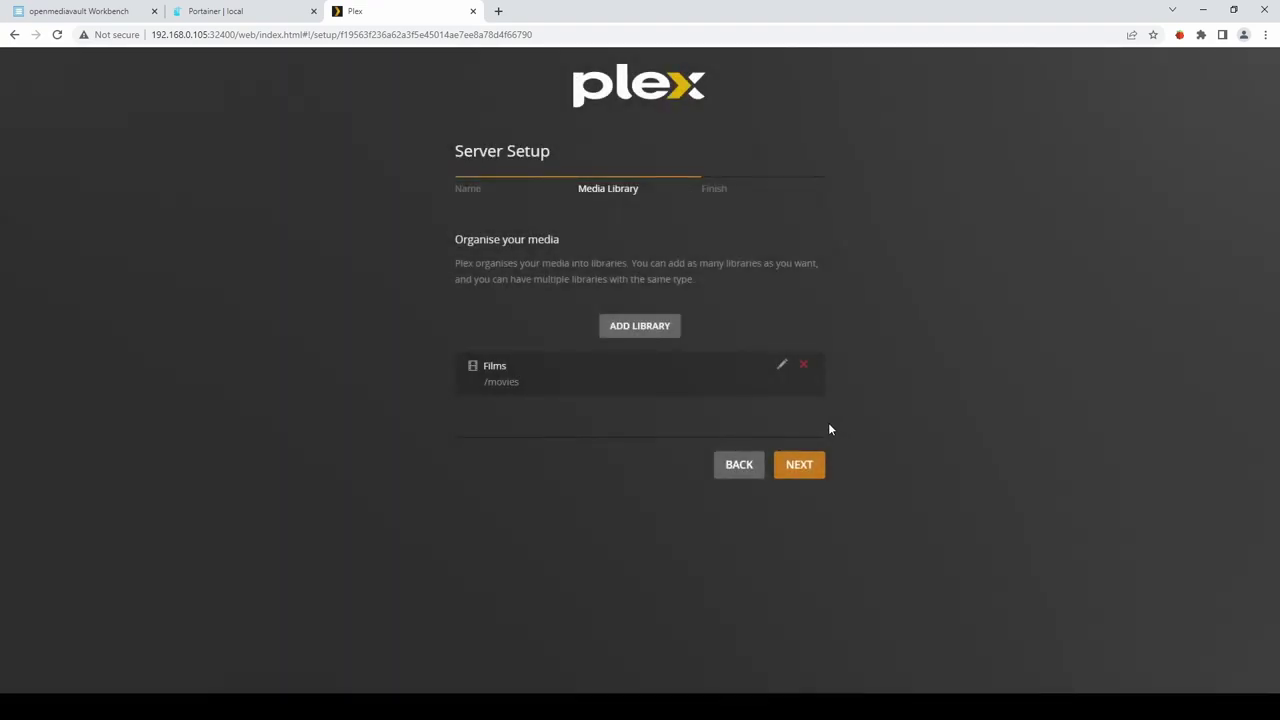
Create a TV shows library using the /tv folder.
left_click(634, 328)
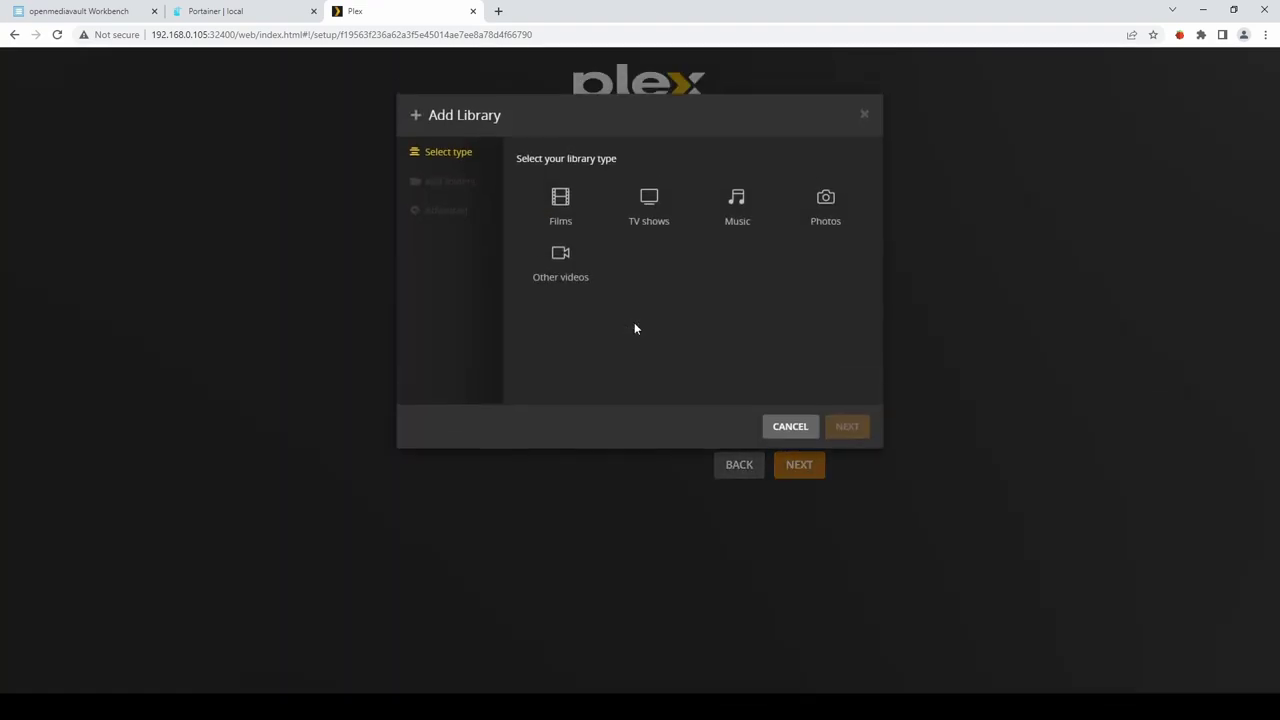
left_click(650, 210)
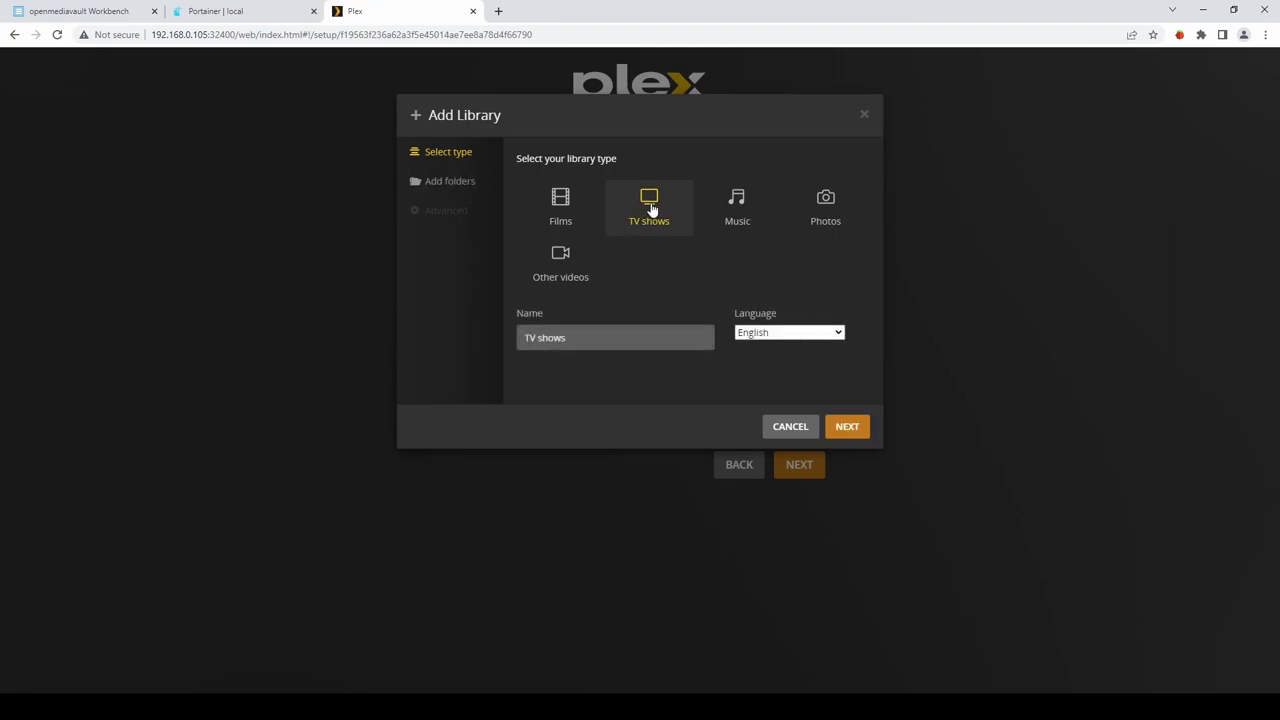
left_click(449, 185)
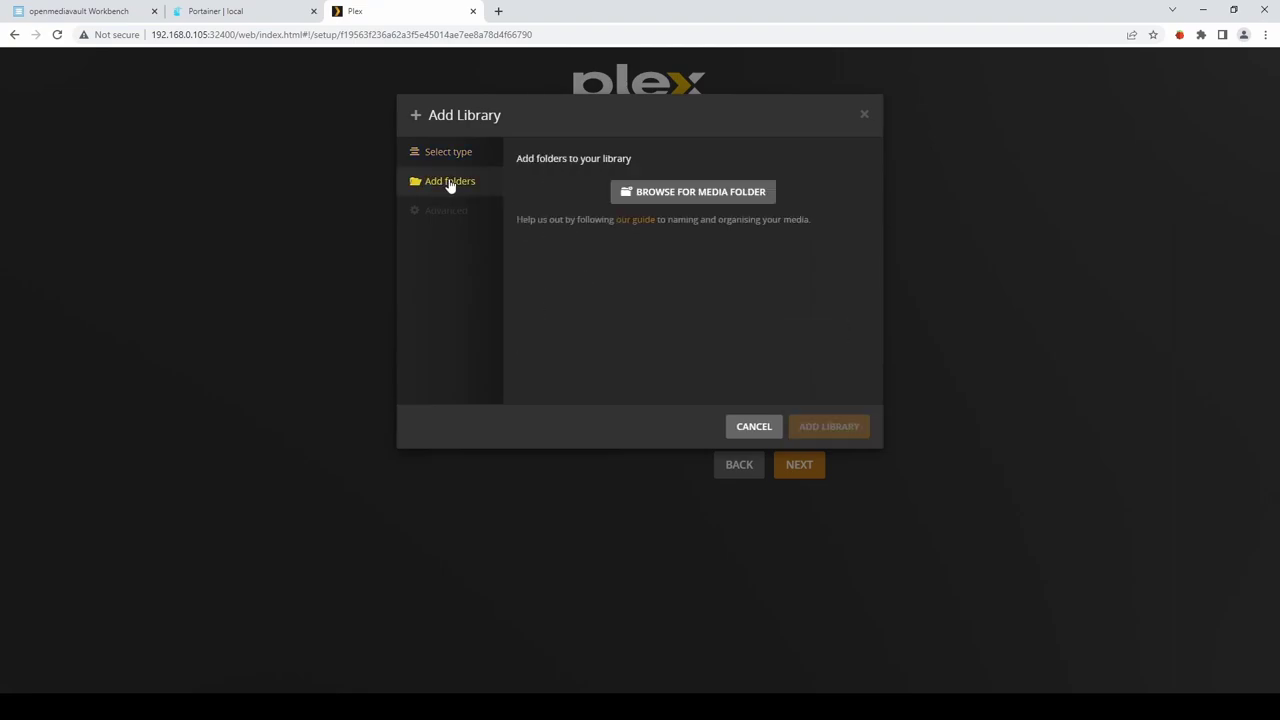
left_click(703, 195)
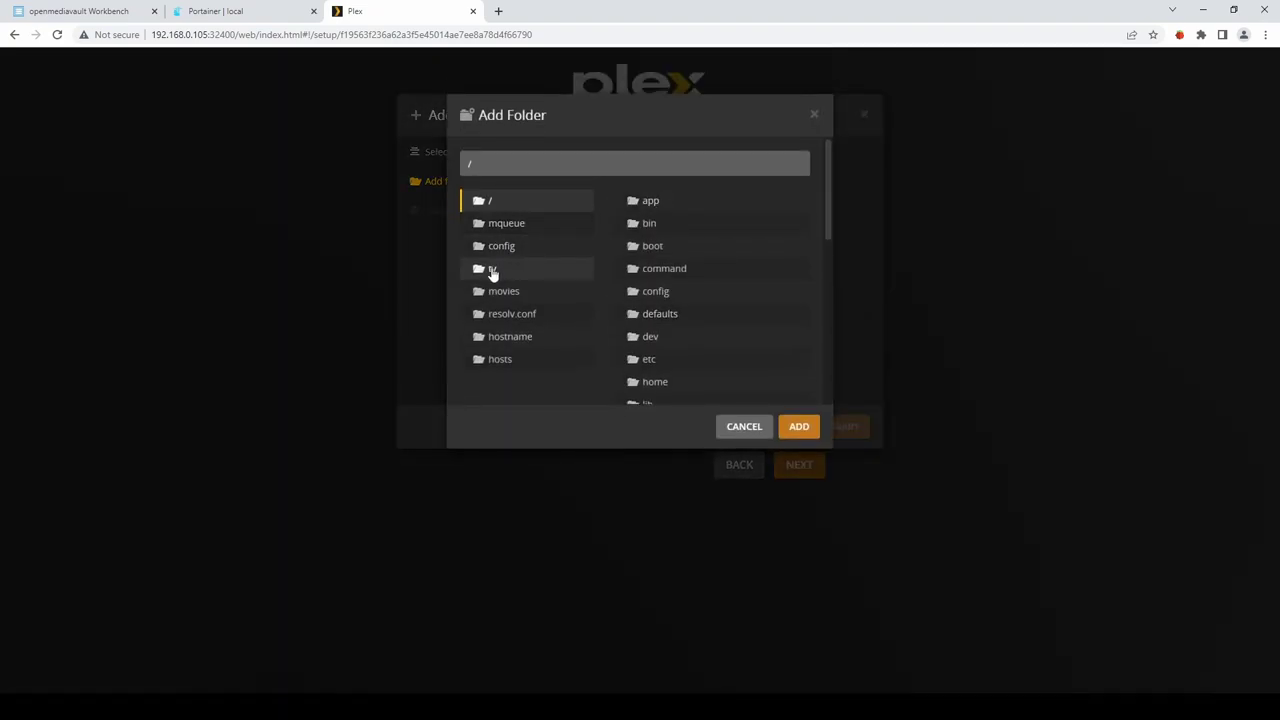
left_click(493, 270)
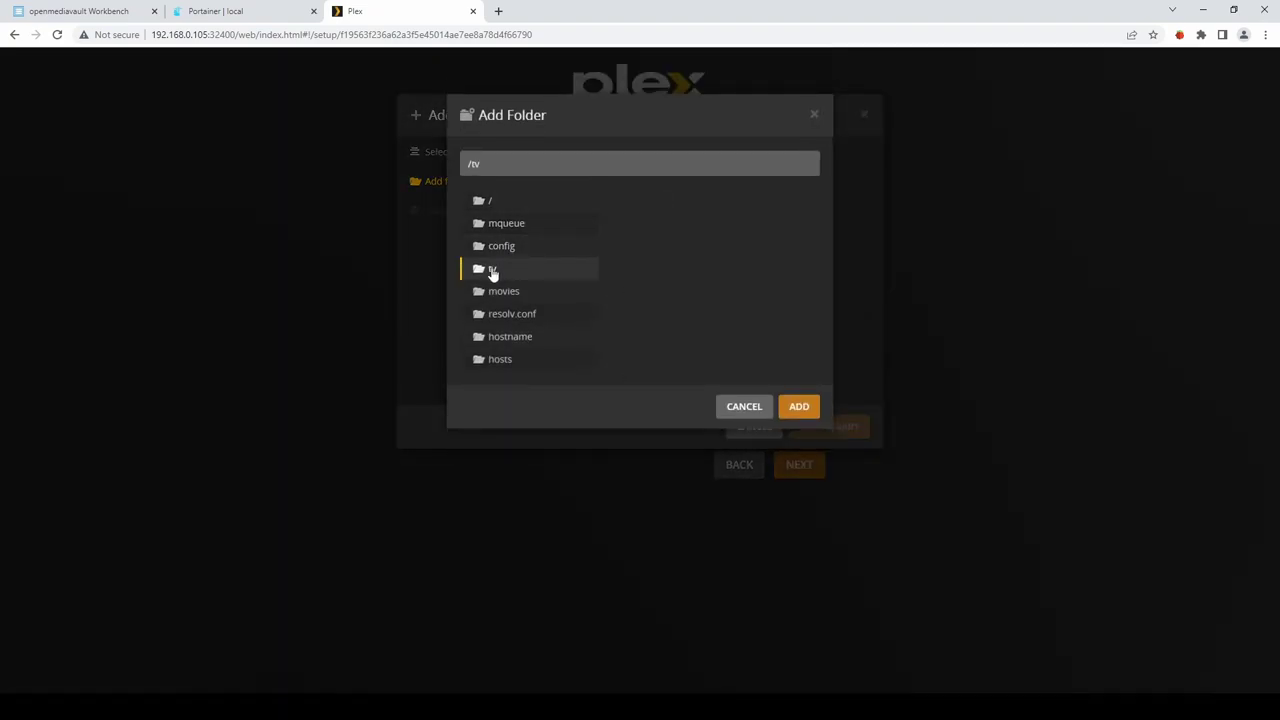
left_click(803, 409)
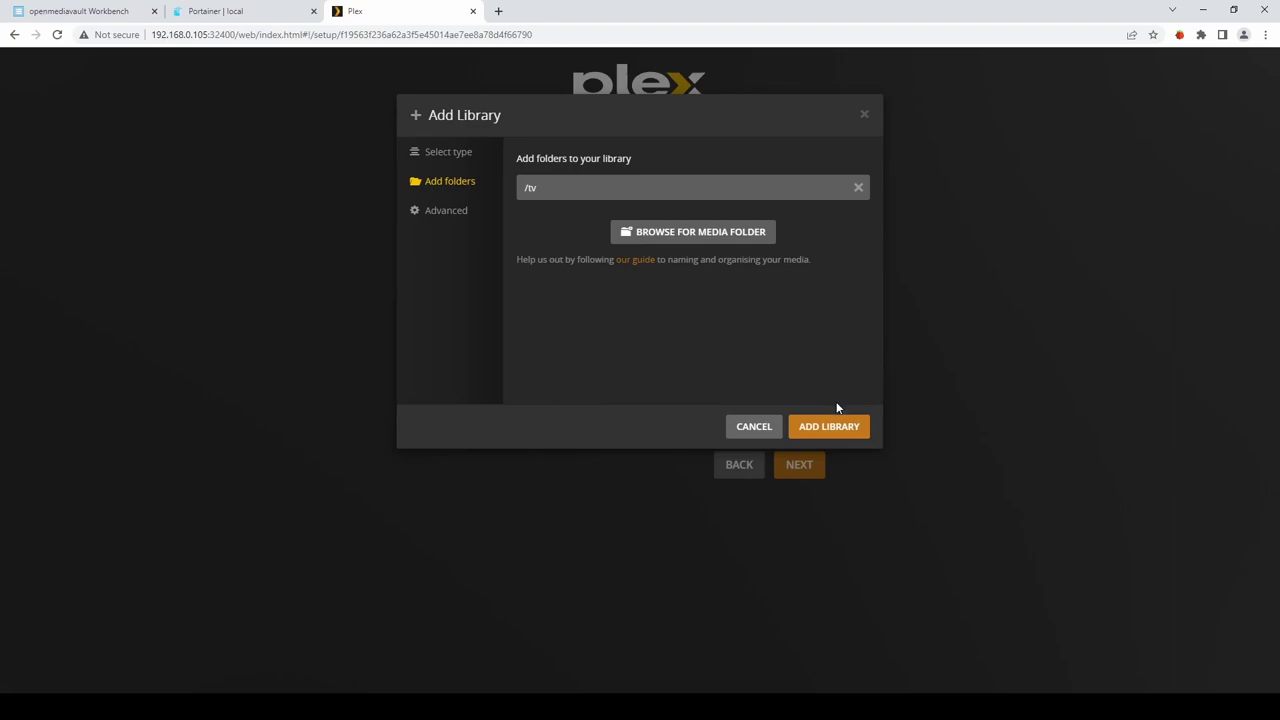
left_click(847, 428)
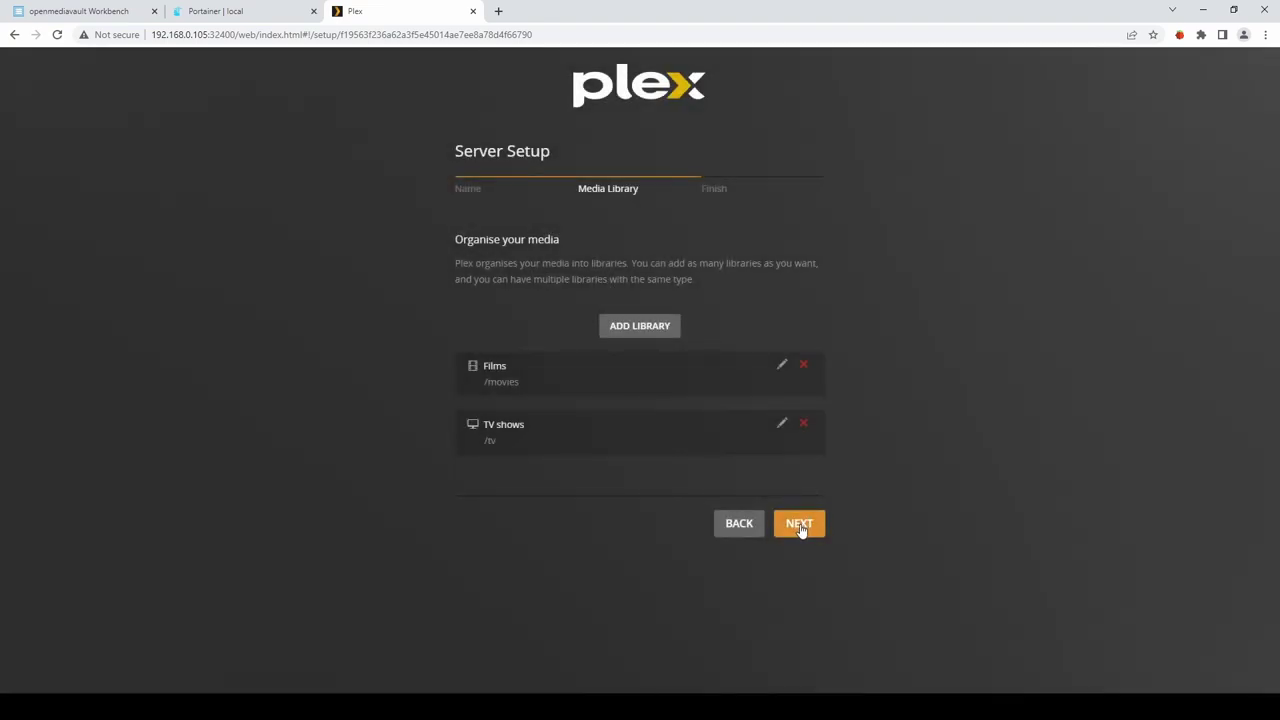
Finish Plex server setup, view the empty Films library, then return to openmediavault.
left_click(801, 525)
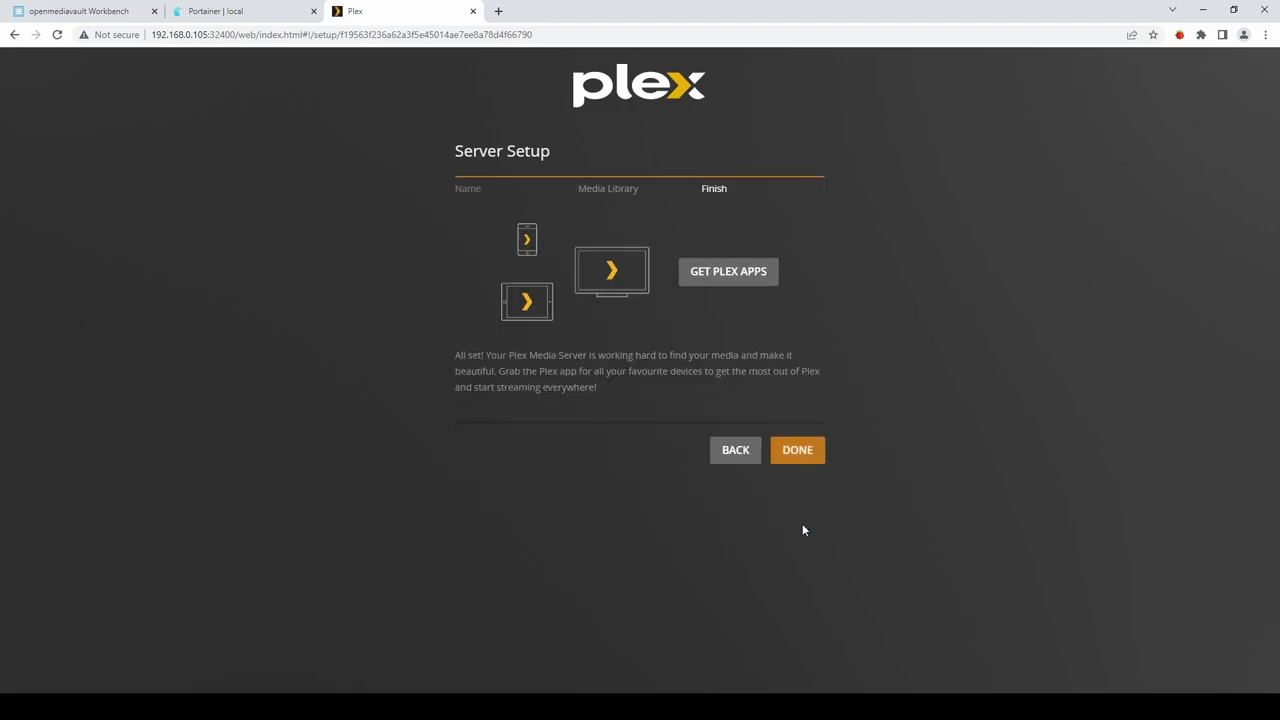
left_click(806, 452)
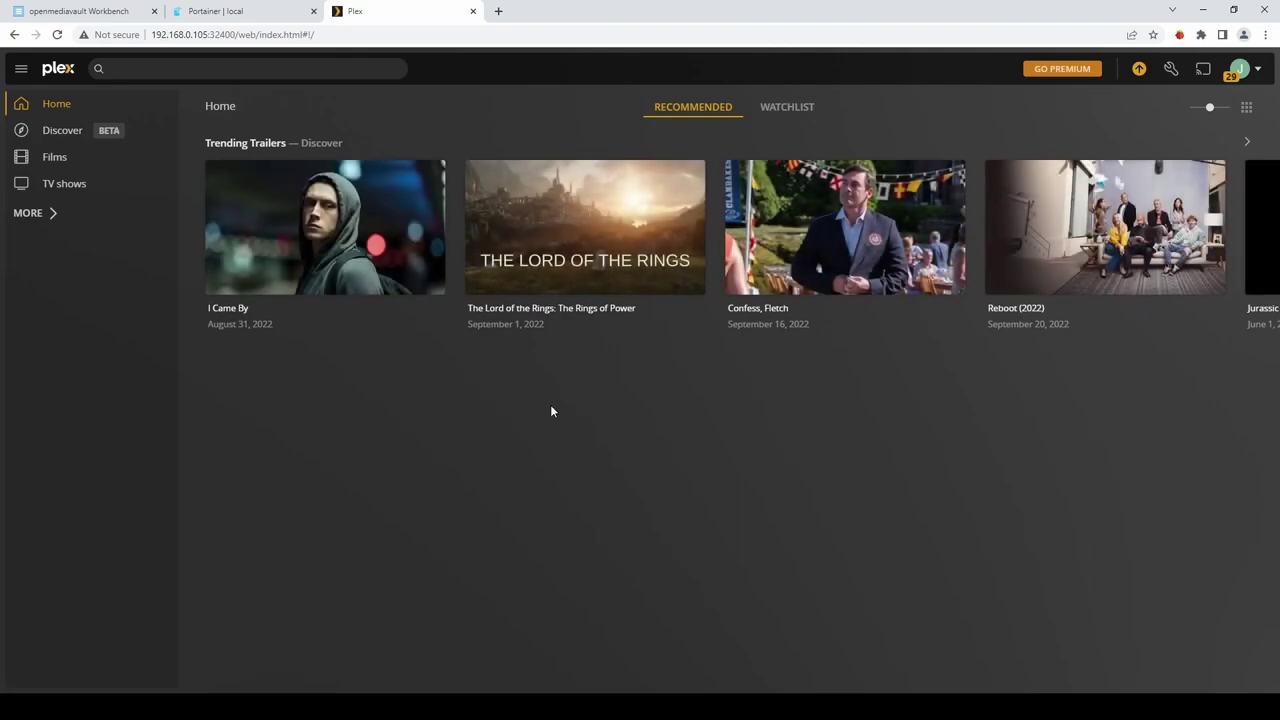
left_click(54, 168)
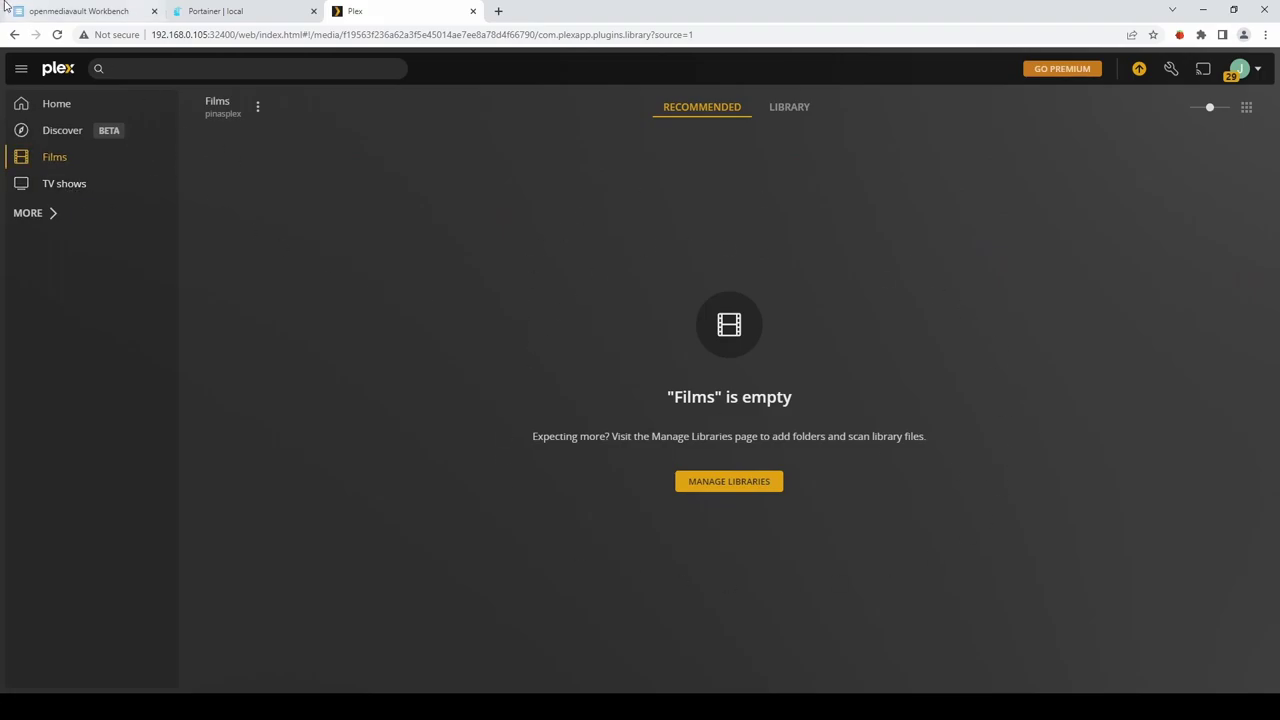
left_click(66, 14)
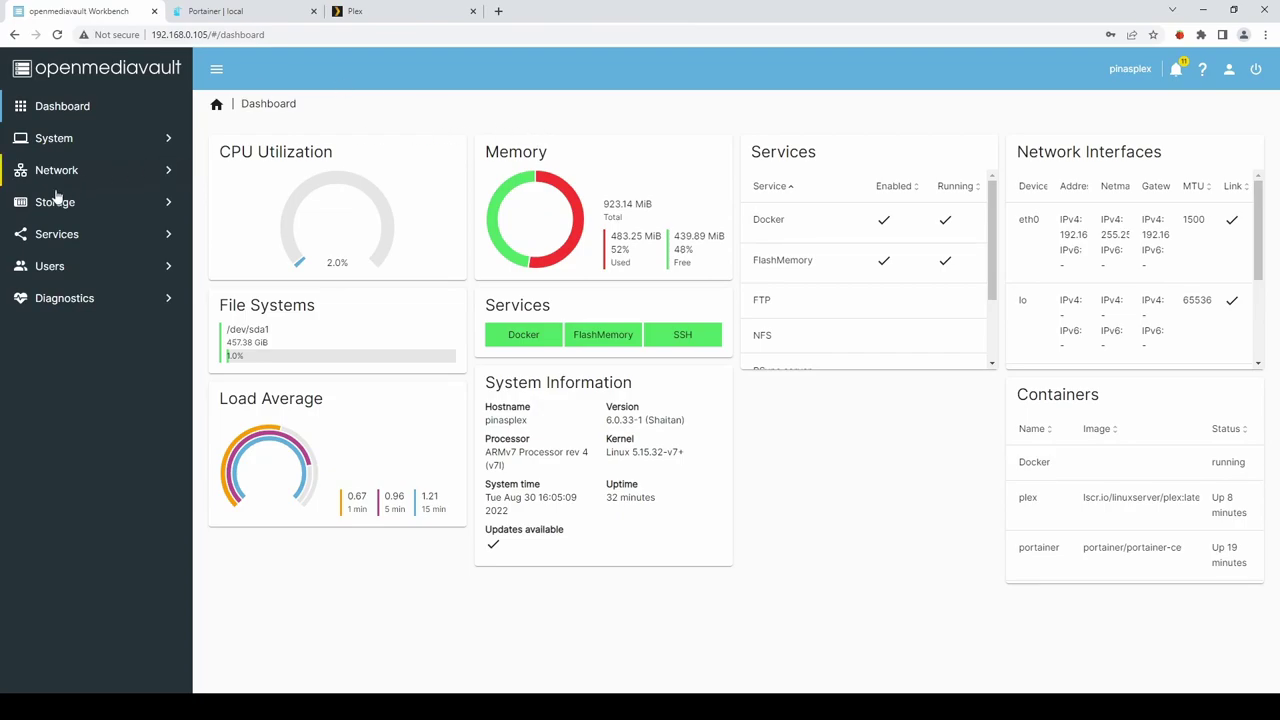
Enable the SMB/CIFS service, save its settings, and apply the pending configuration changes.
left_click(56, 236)
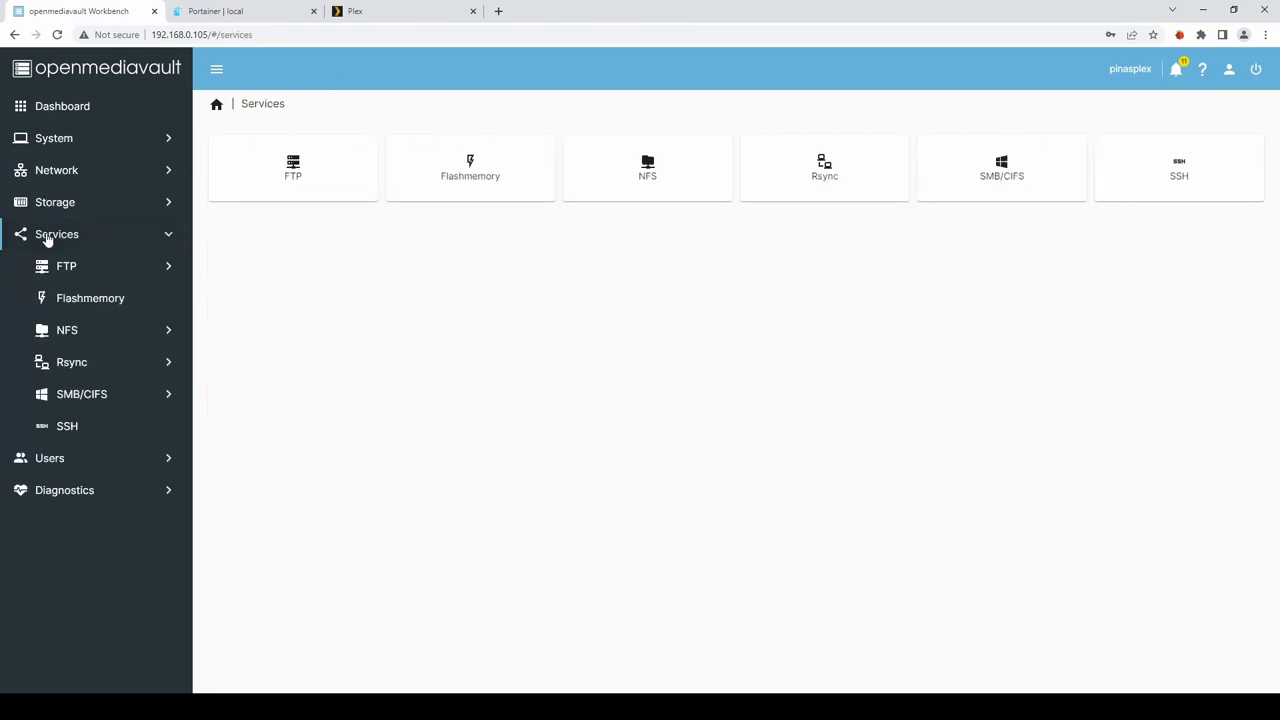
left_click(91, 397)
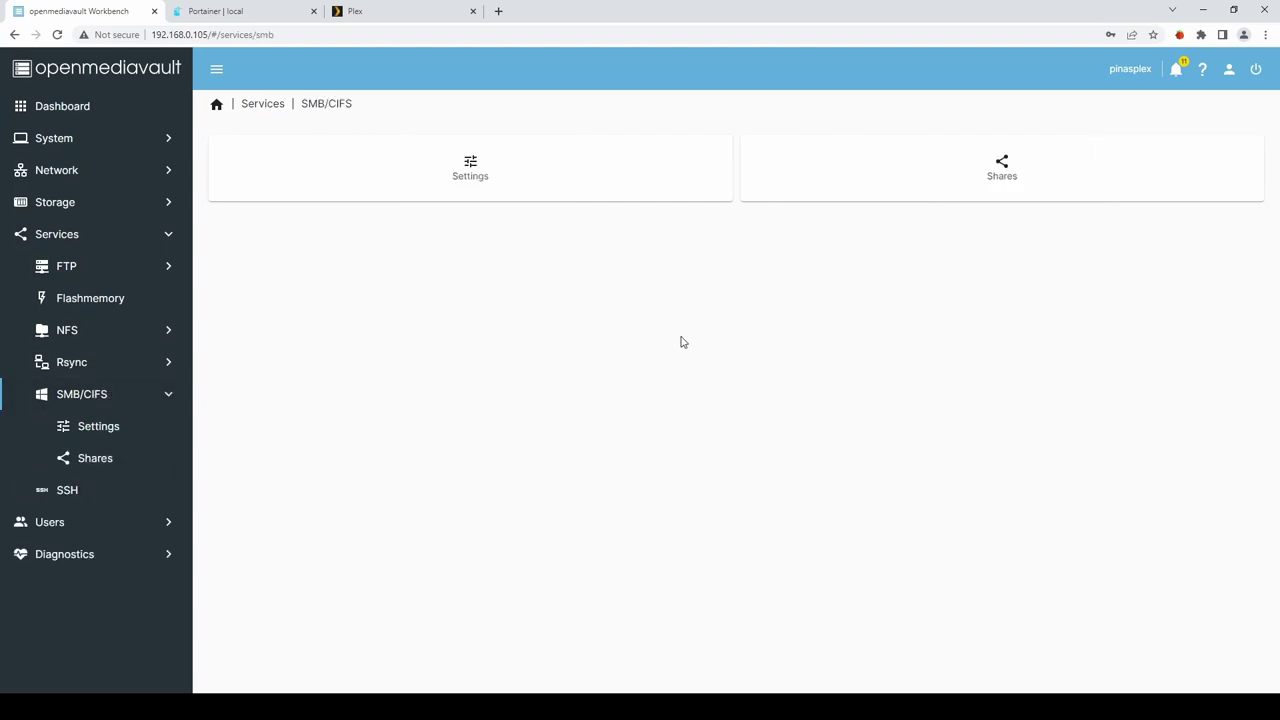
left_click(463, 172)
left_click(225, 155)
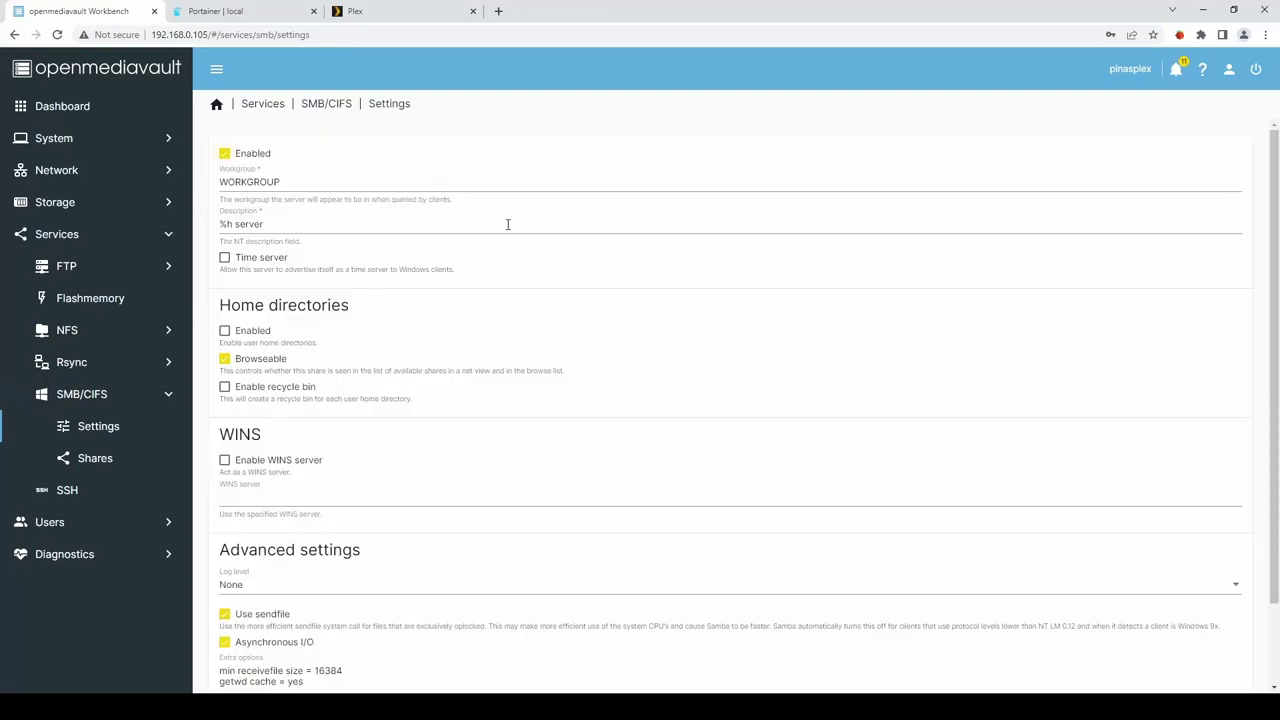
scroll(507, 224, "down", 2)
left_click(1221, 655)
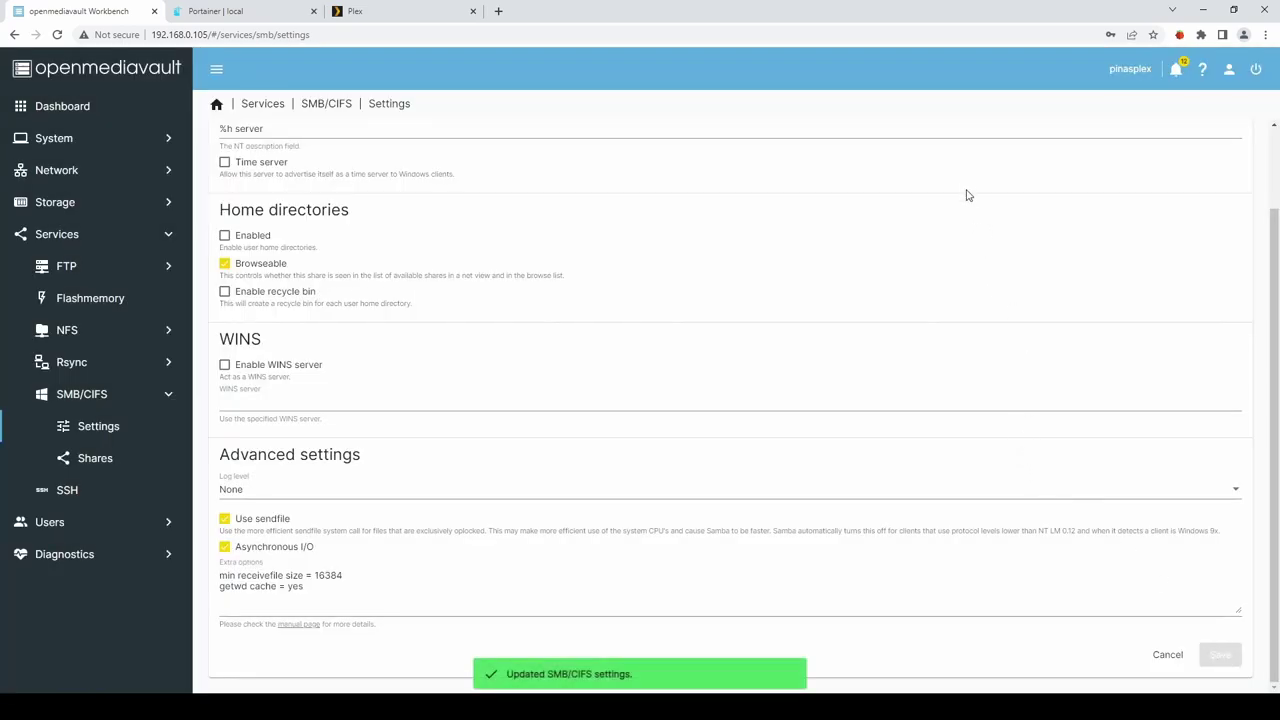
left_click(1259, 71)
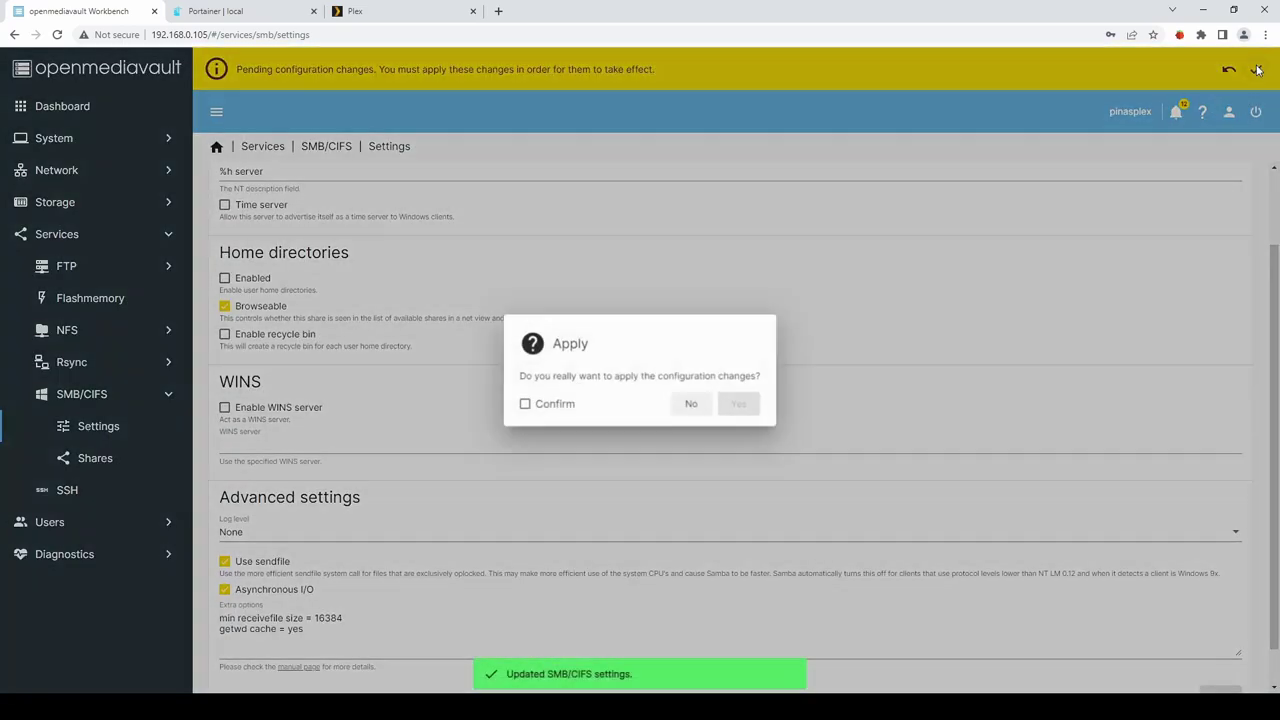
left_click(523, 404)
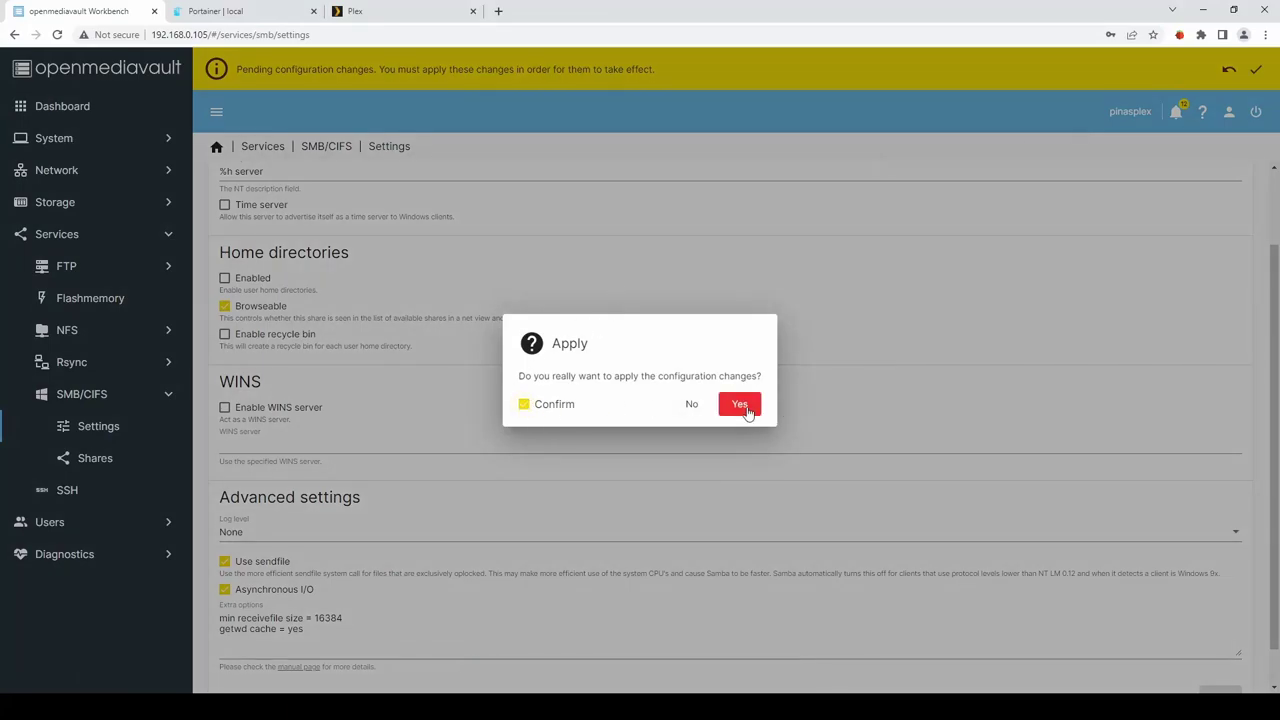
left_click(749, 407)
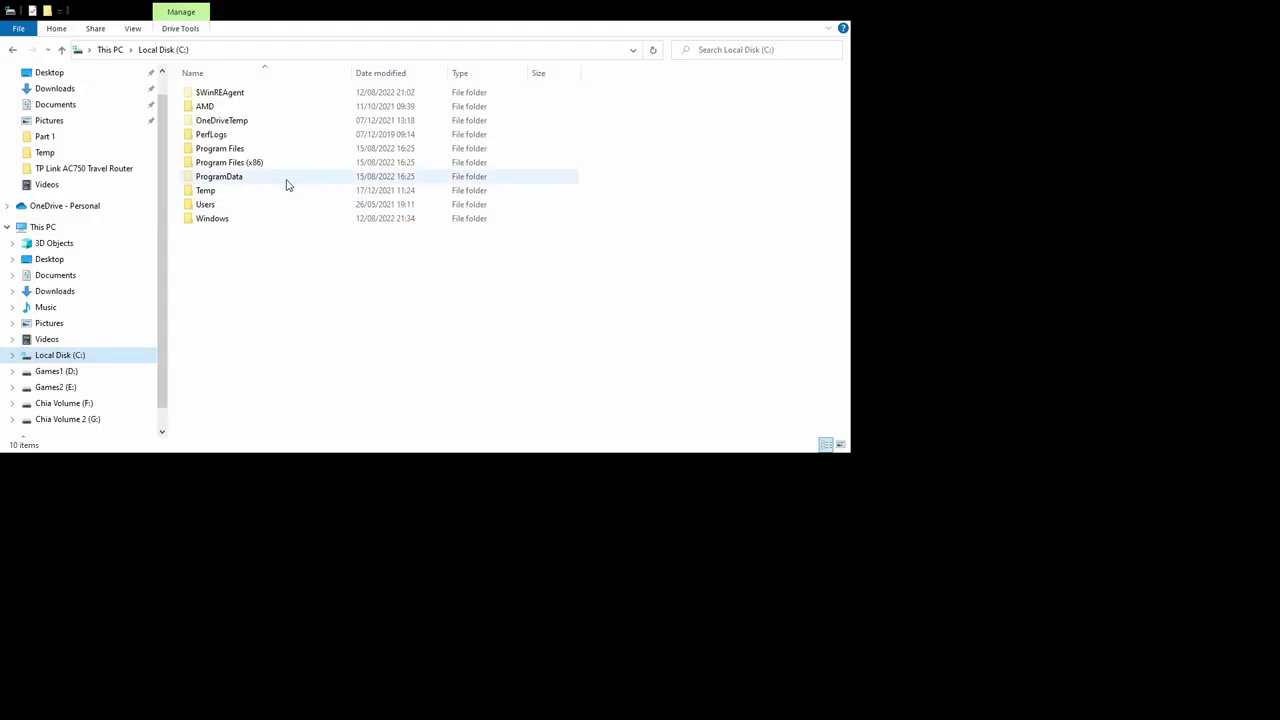
Browse to \\192.168.0.105 in File Explorer and open the empty films share.
left_click(237, 50)
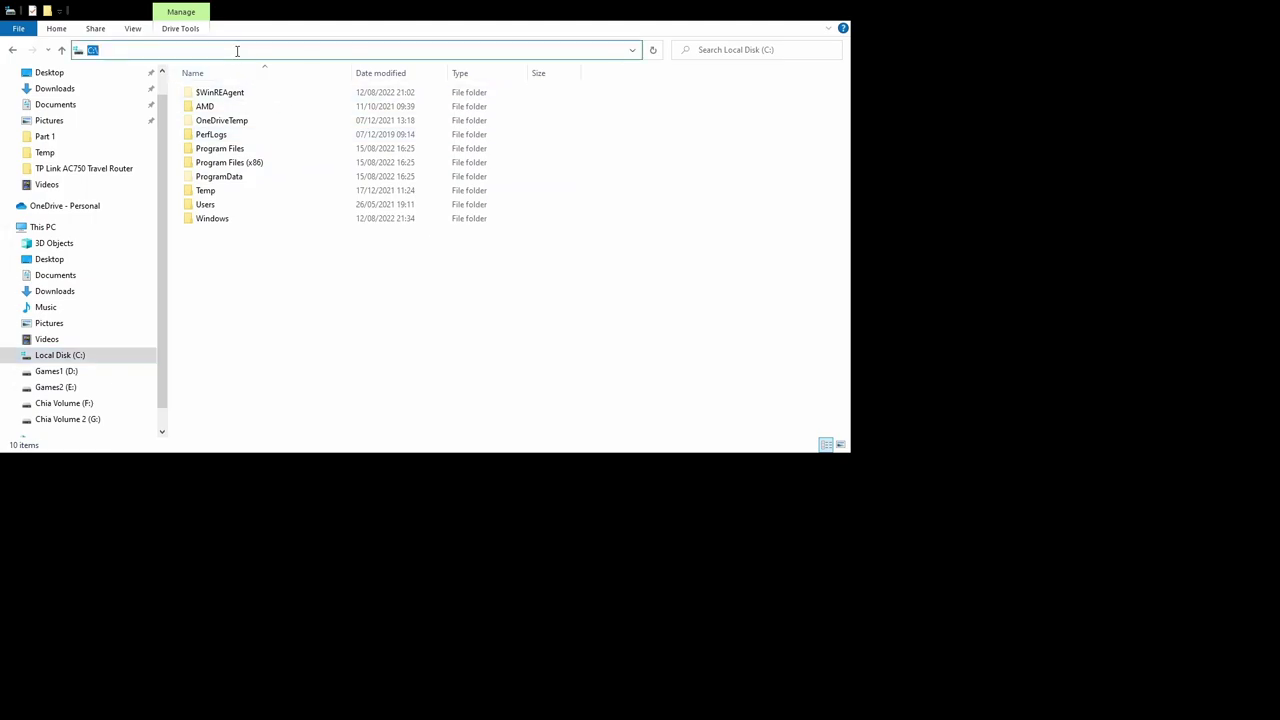
type("\\\\192.168.0.105")
key("Return")
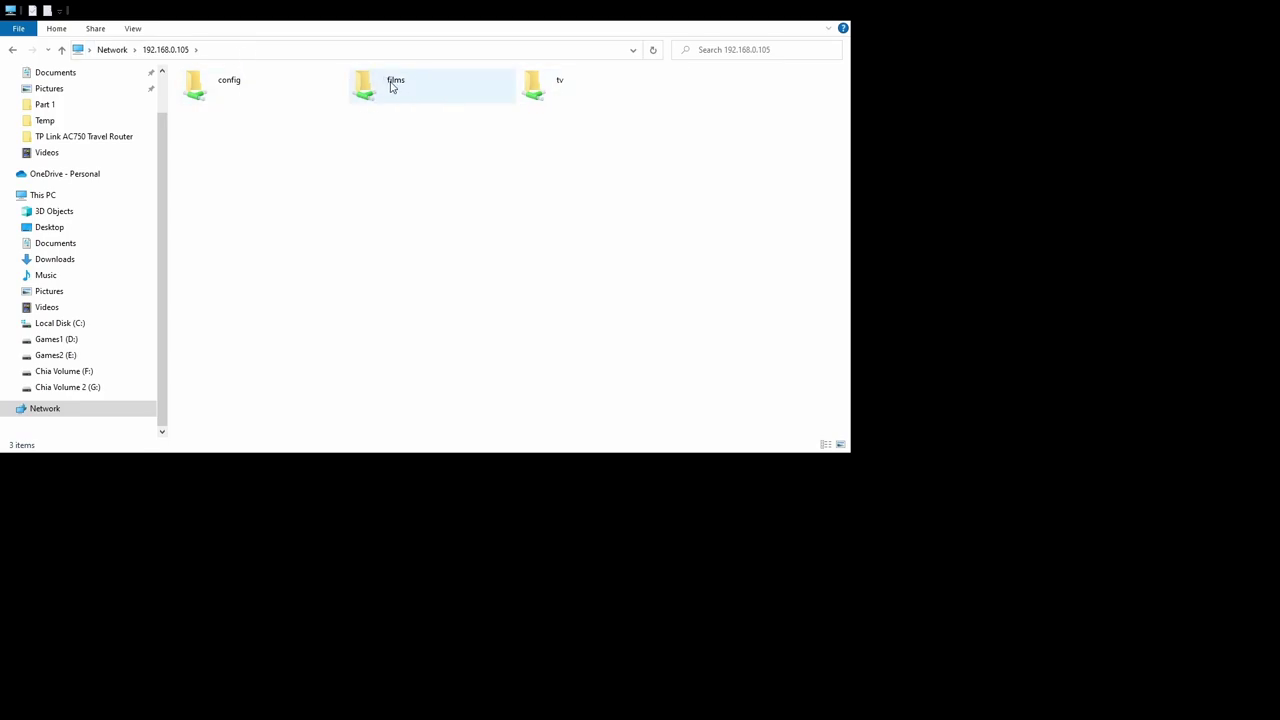
double_click(392, 87)
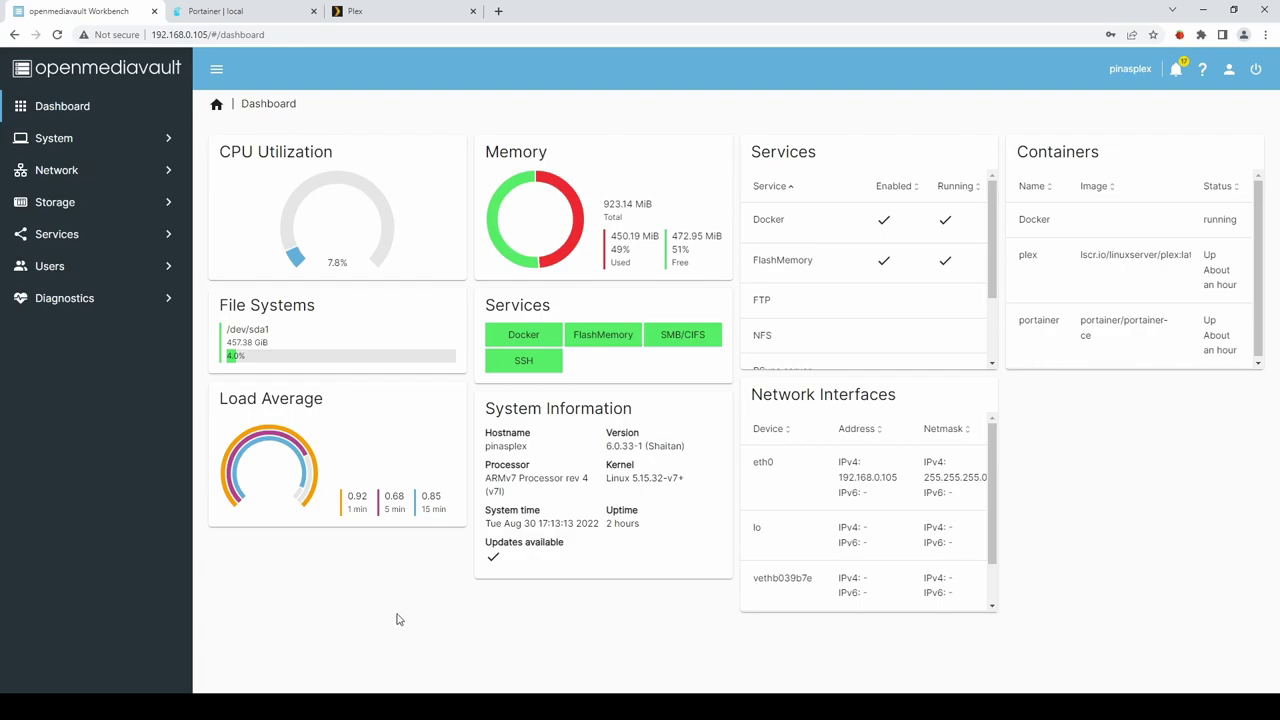
Set and confirm a new password for the server's only user account, then save.
left_click(47, 266)
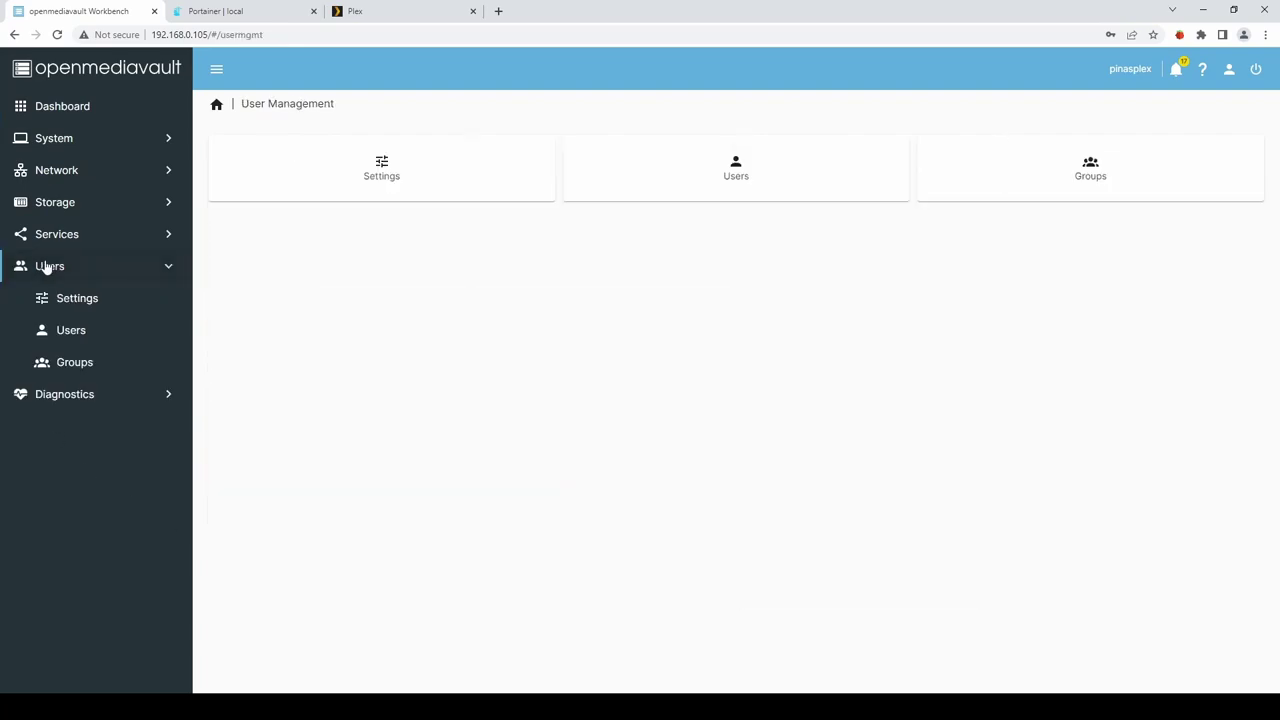
left_click(735, 165)
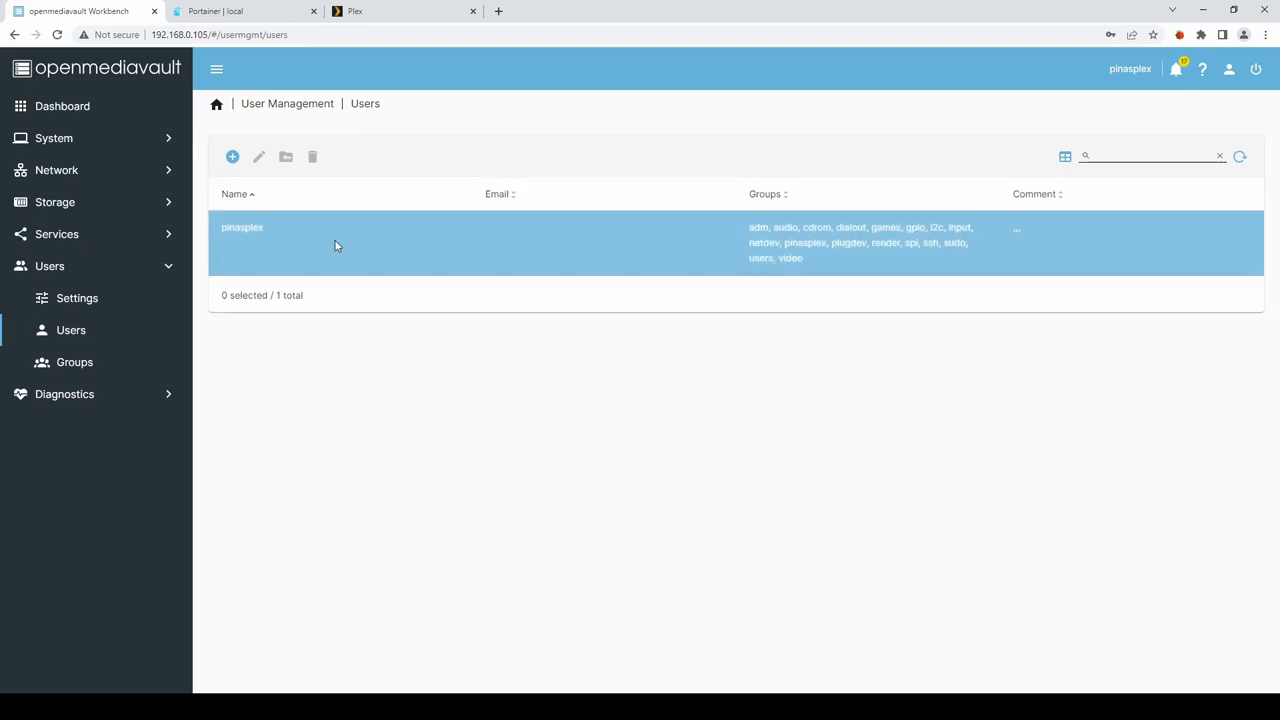
left_click(249, 244)
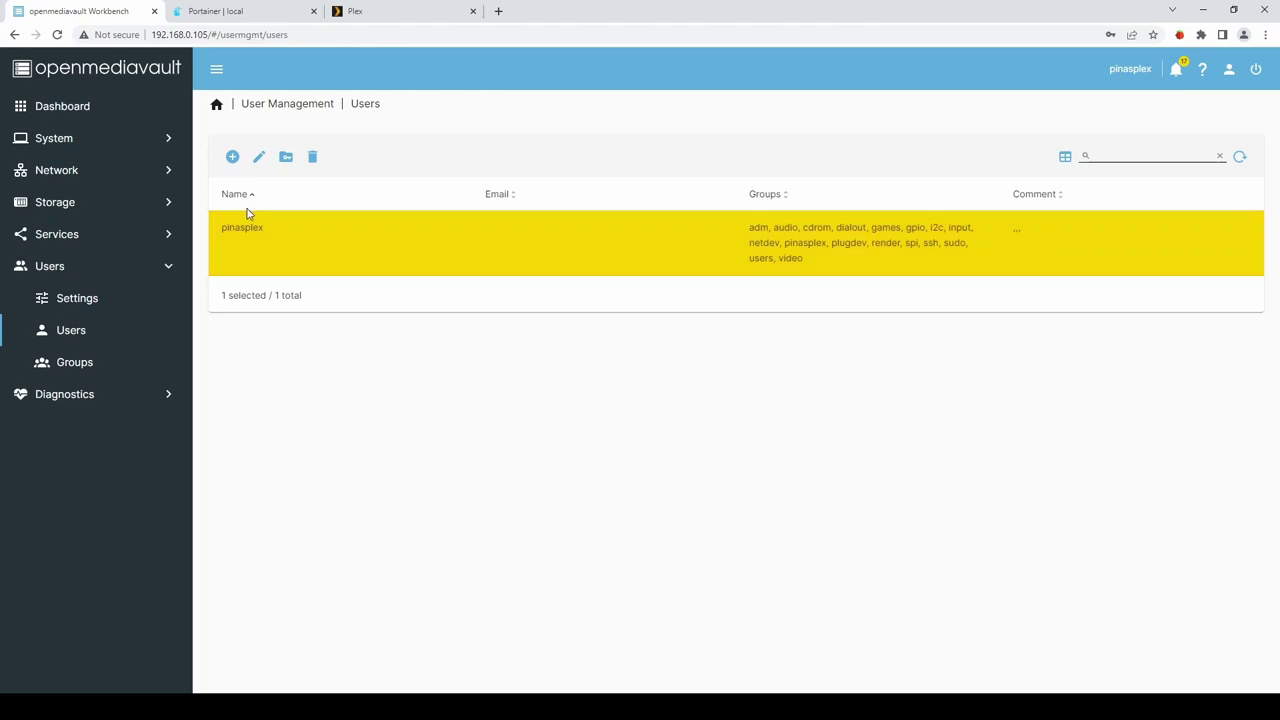
left_click(258, 157)
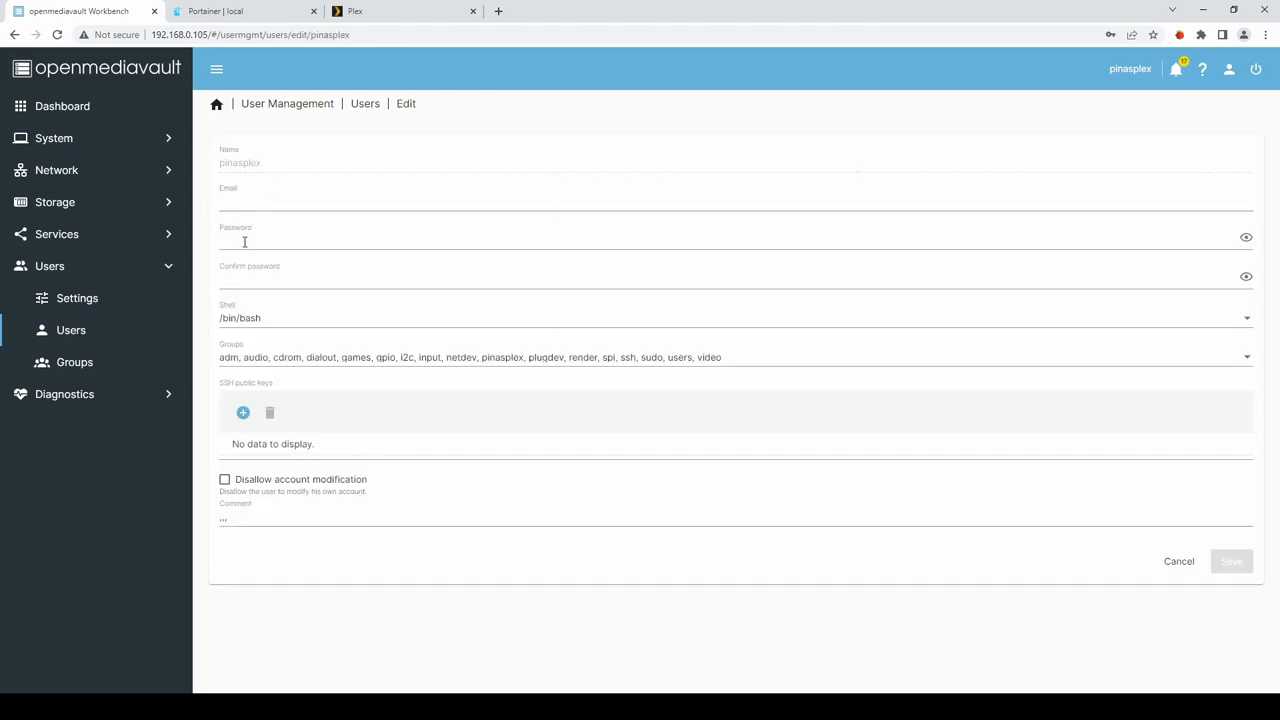
left_click(245, 240)
type("••")
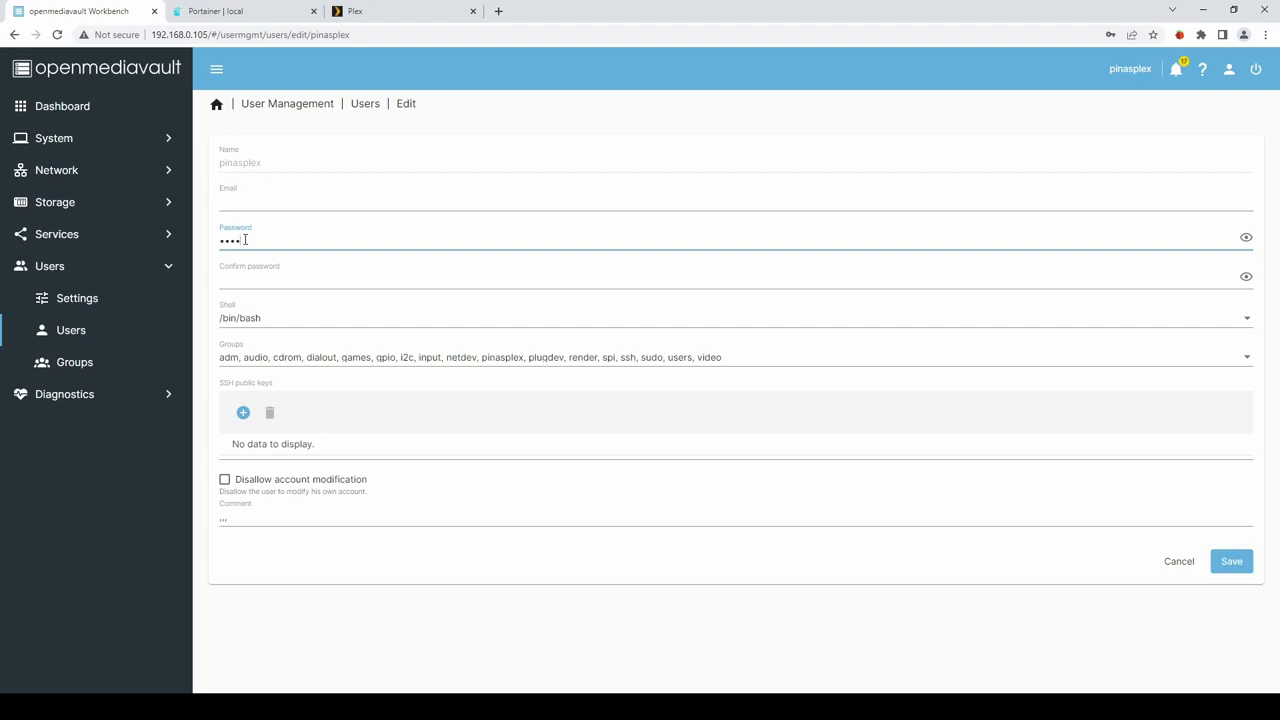
type("••••••••")
key("Tab")
type("•")
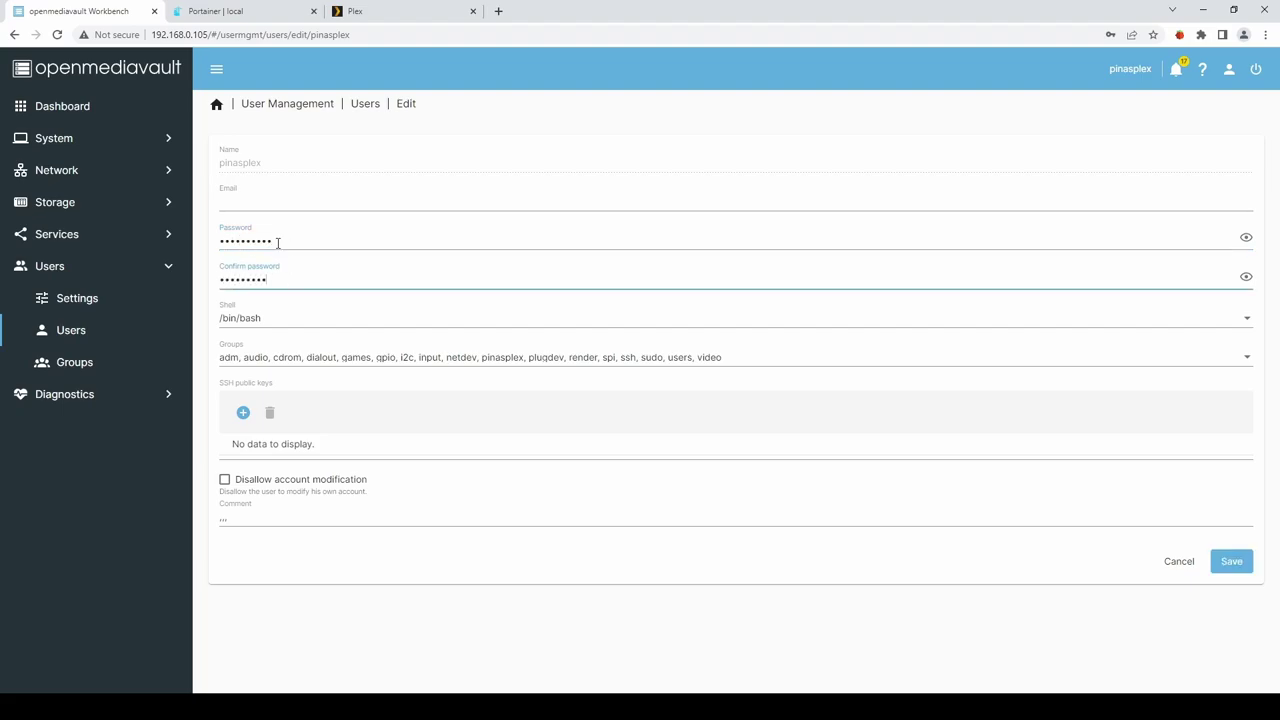
key("shift+Tab")
type("•••••••••")
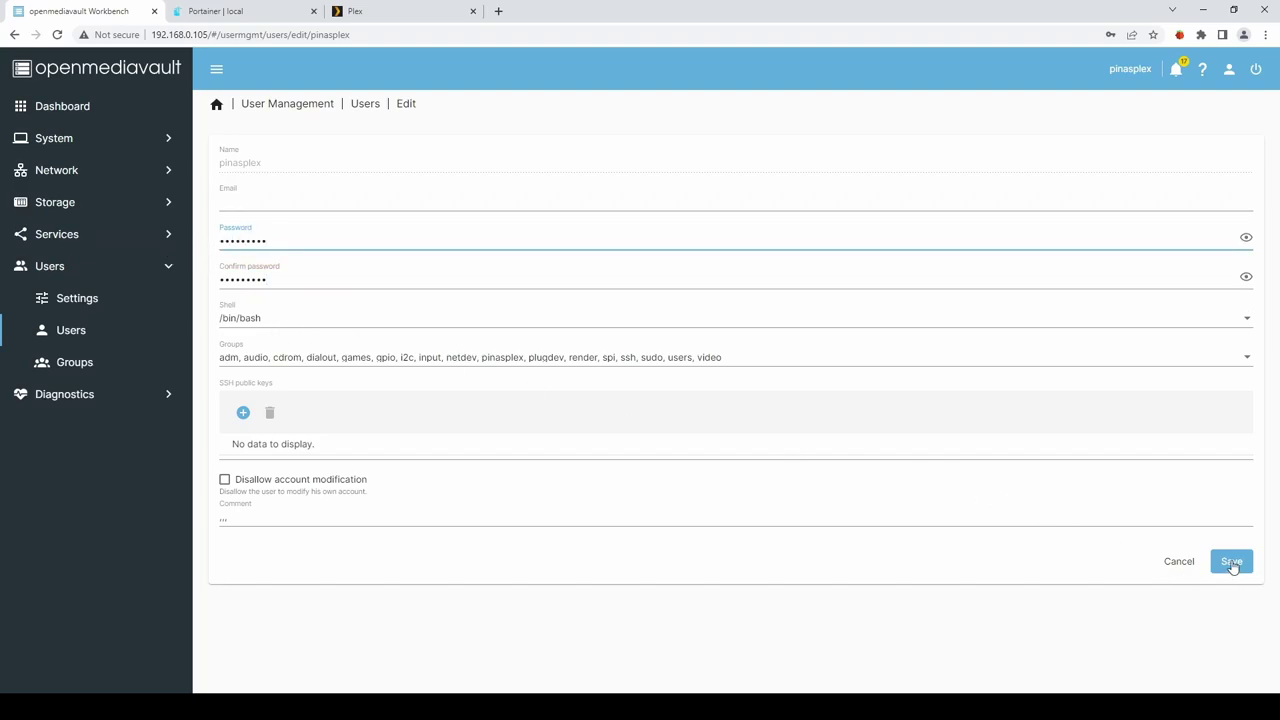
left_click(1232, 564)
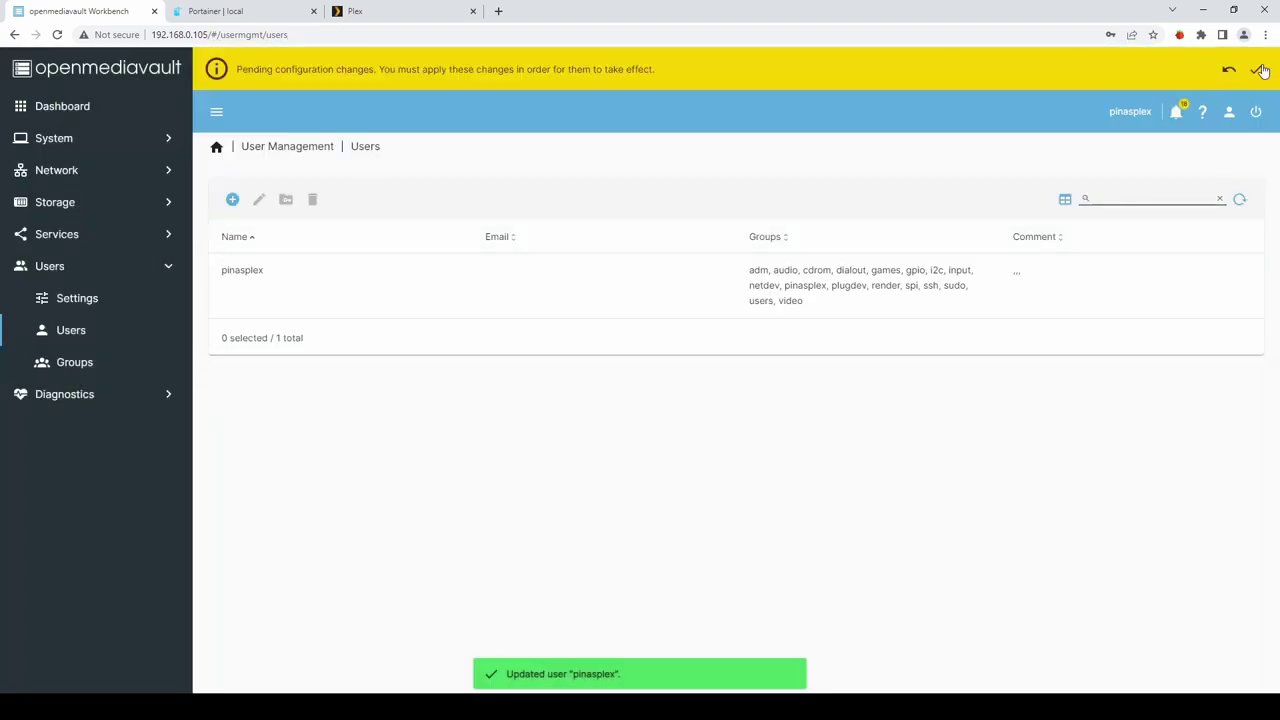
Apply the pending configuration changes and switch to the Plex library tab.
left_click(1259, 70)
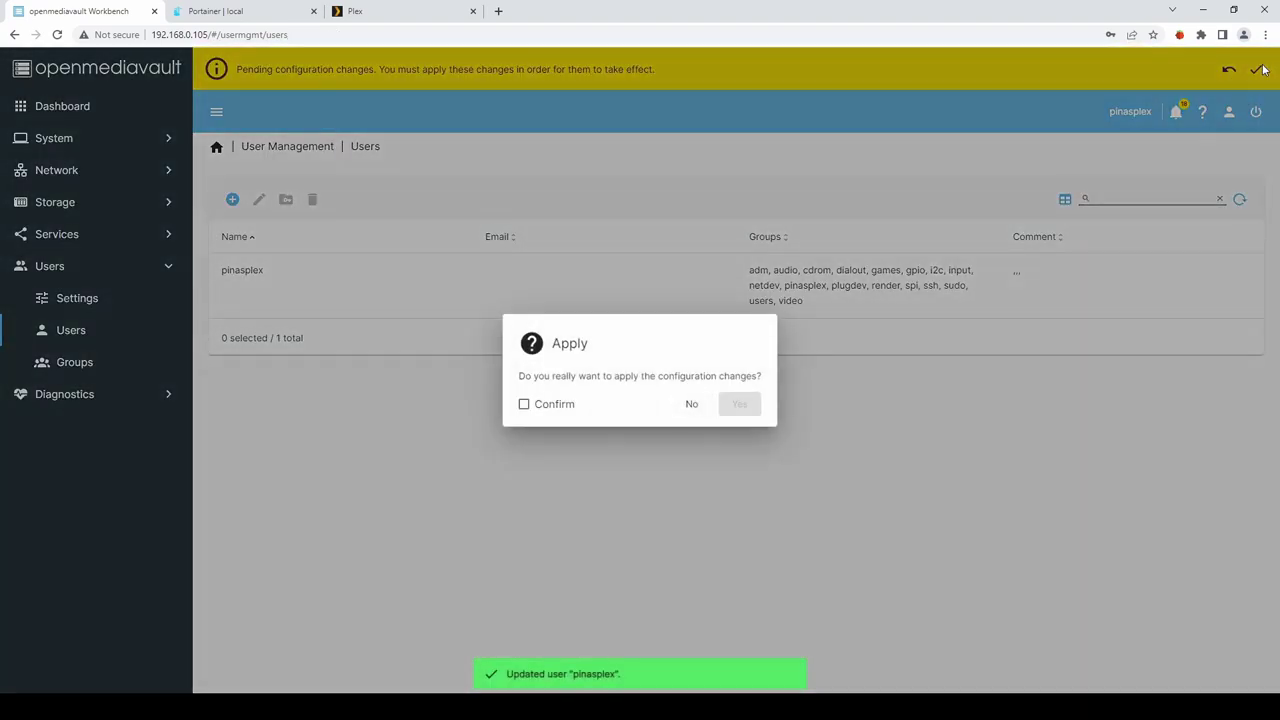
left_click(553, 410)
left_click(742, 408)
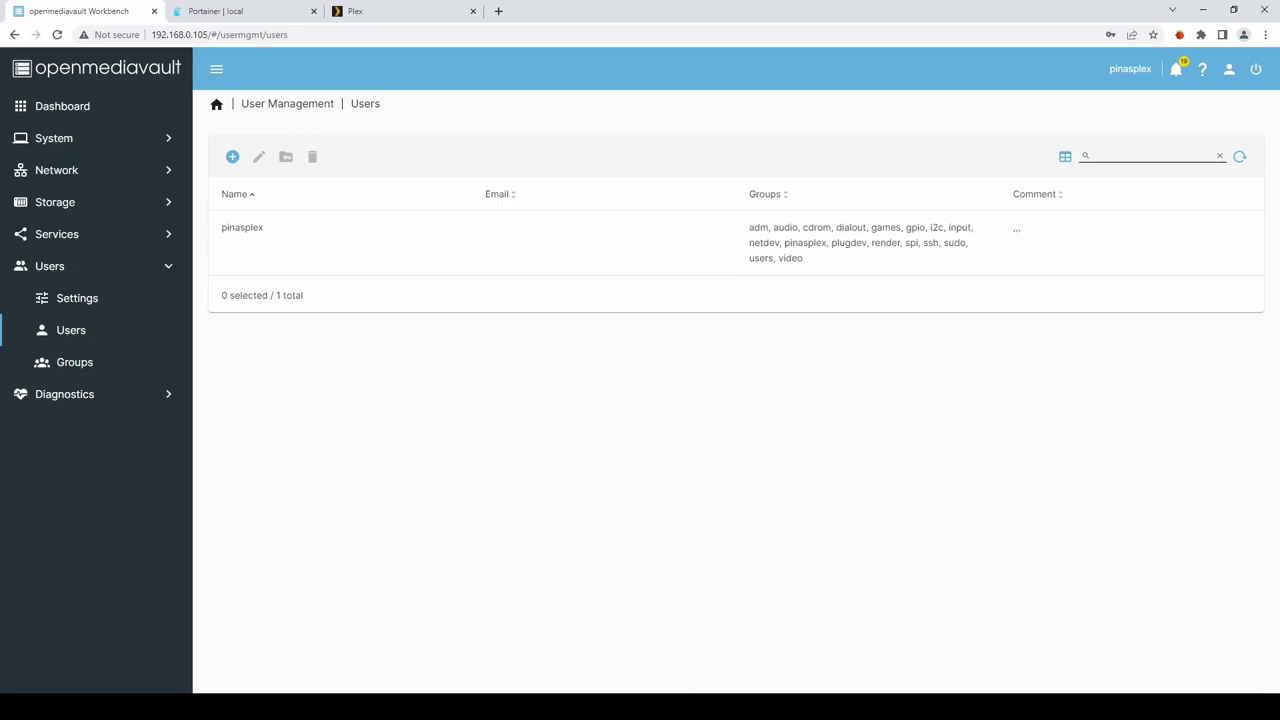
key("ctrl+3")
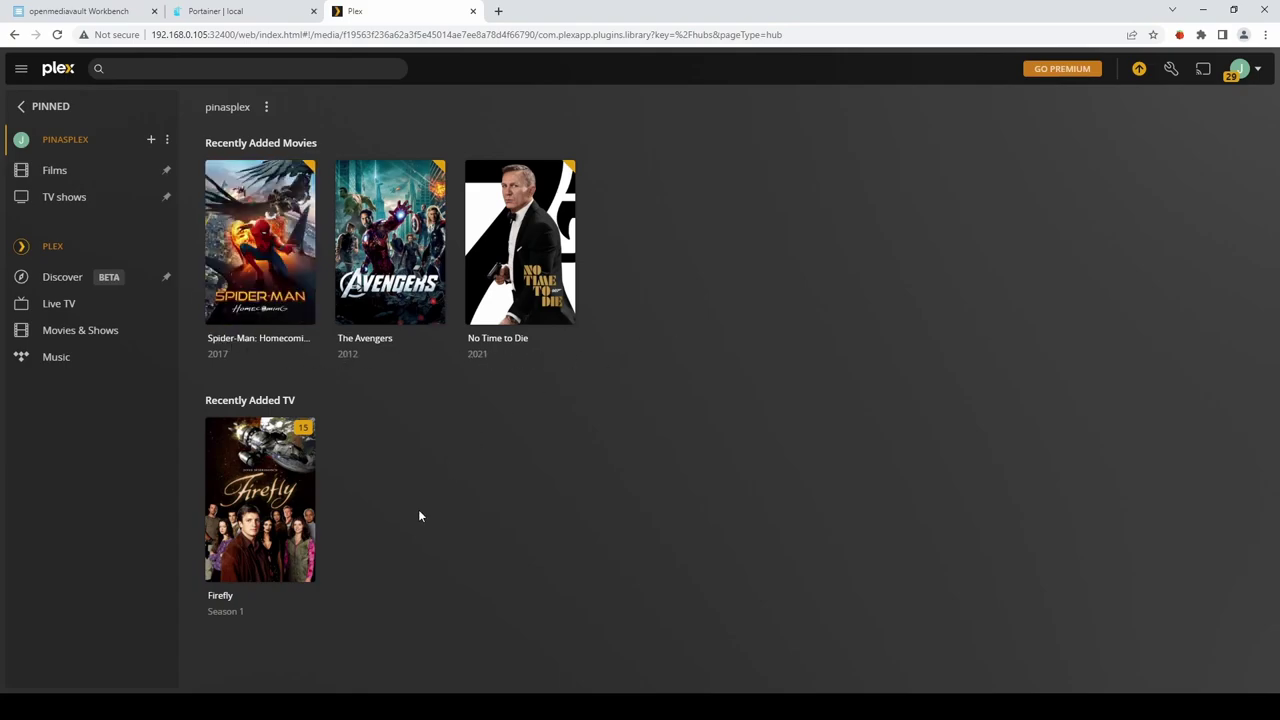
Run Scan Library Files on the Films and TV shows libraries, then go back to openmediavault.
left_click(166, 172)
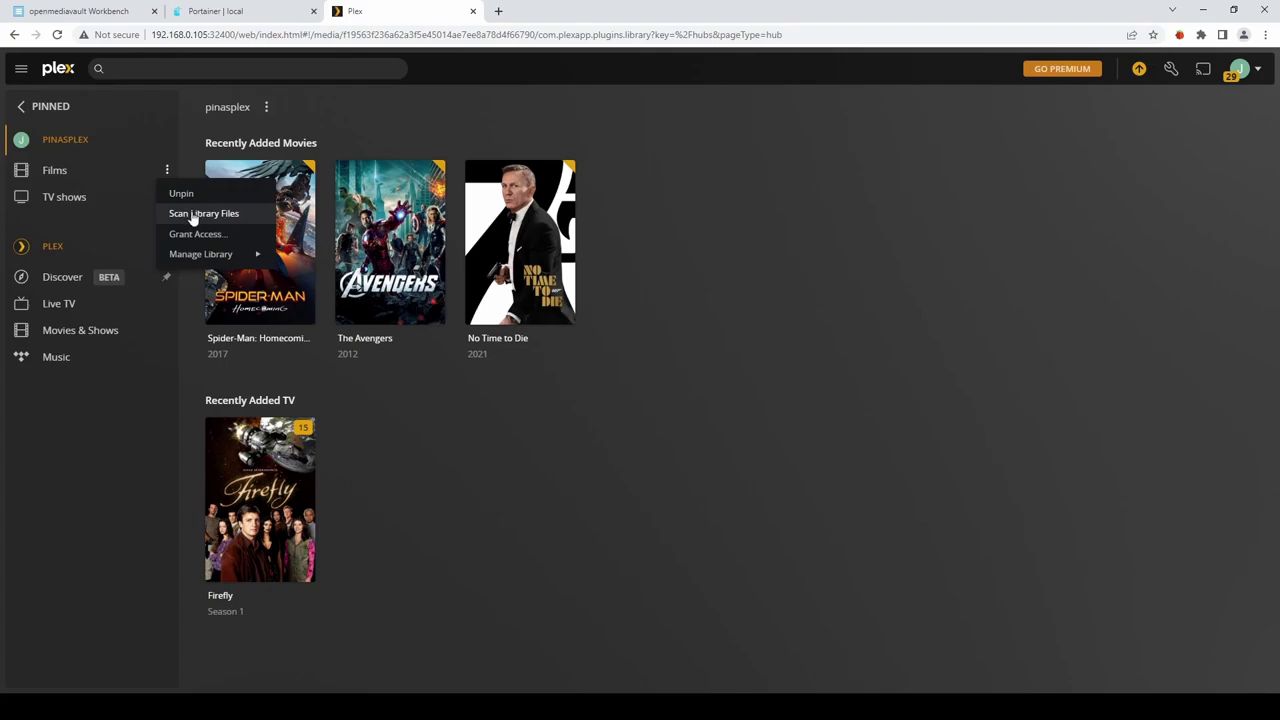
left_click(193, 216)
left_click(169, 198)
left_click(173, 241)
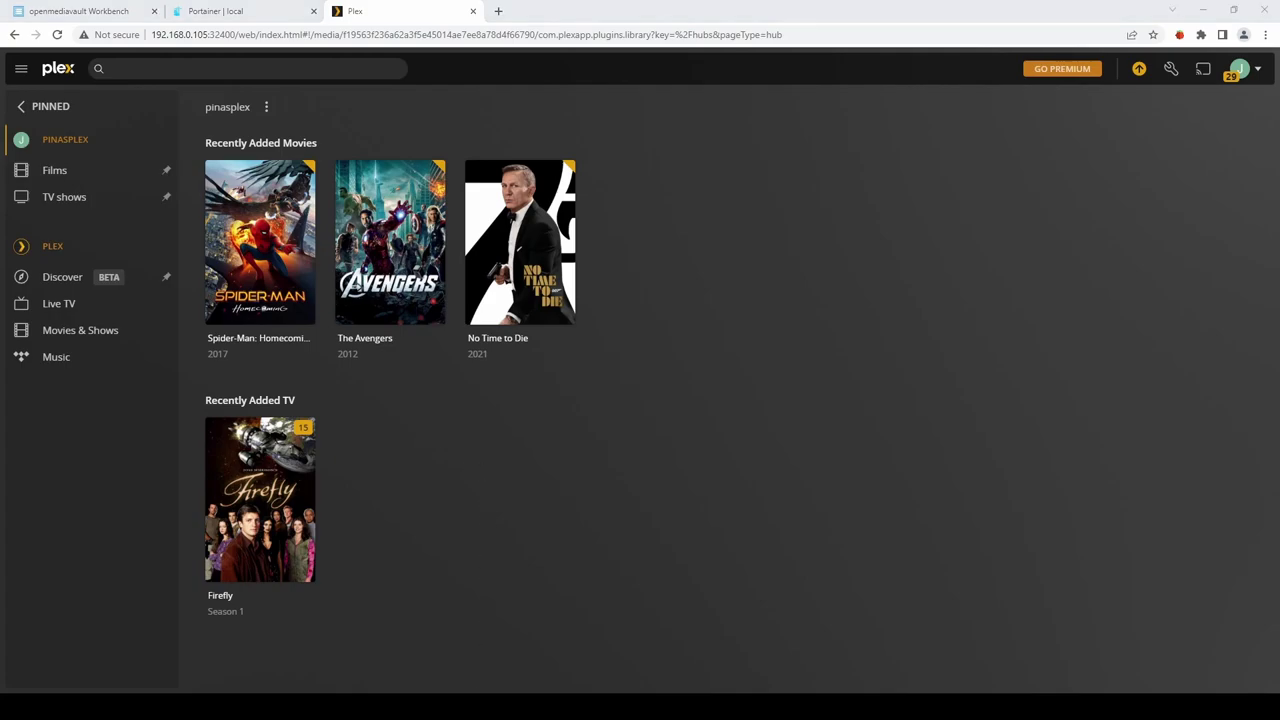
key("ctrl+1")
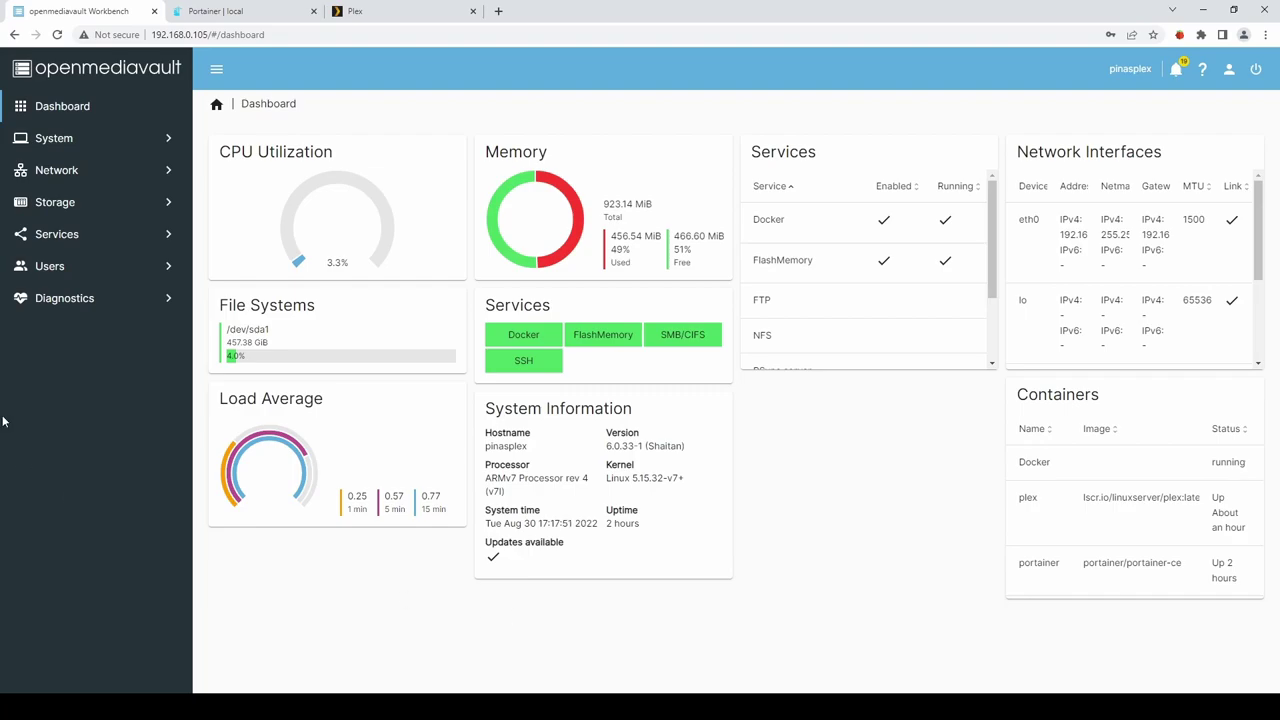
Search the plugins for 'mini' and install openmediavault-minidlna, confirming the prompt.
left_click(58, 141)
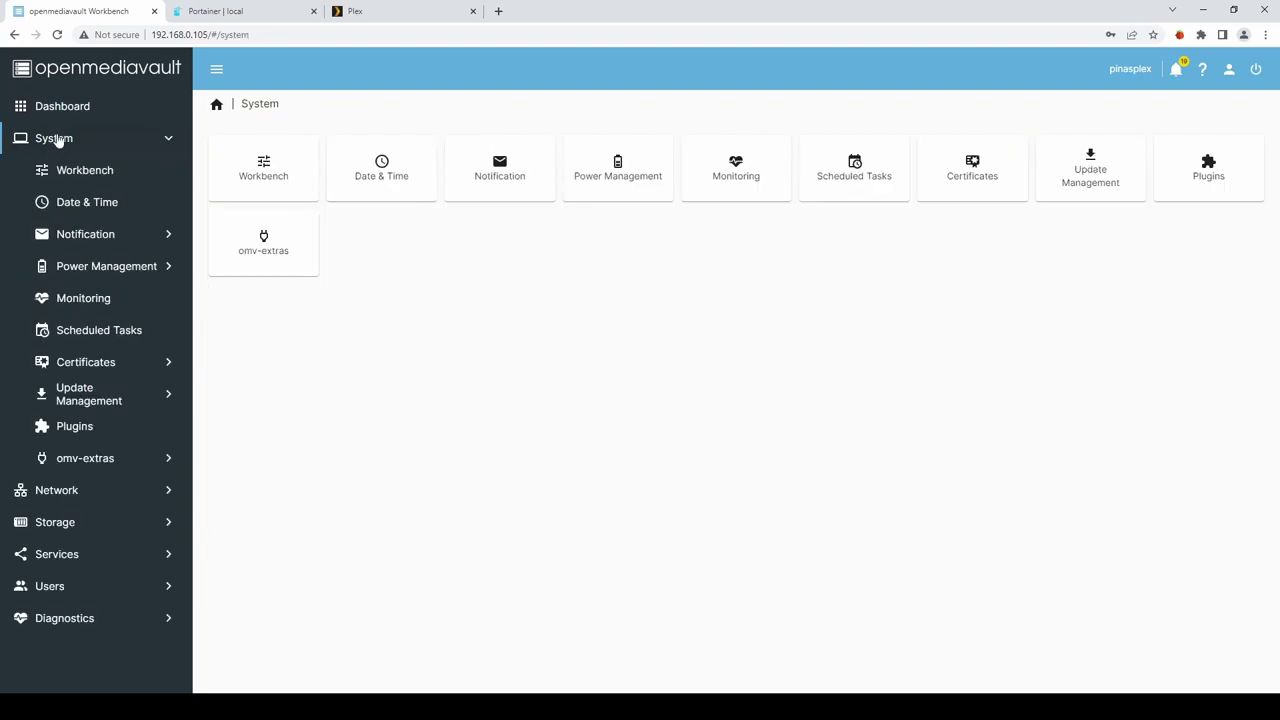
left_click(72, 429)
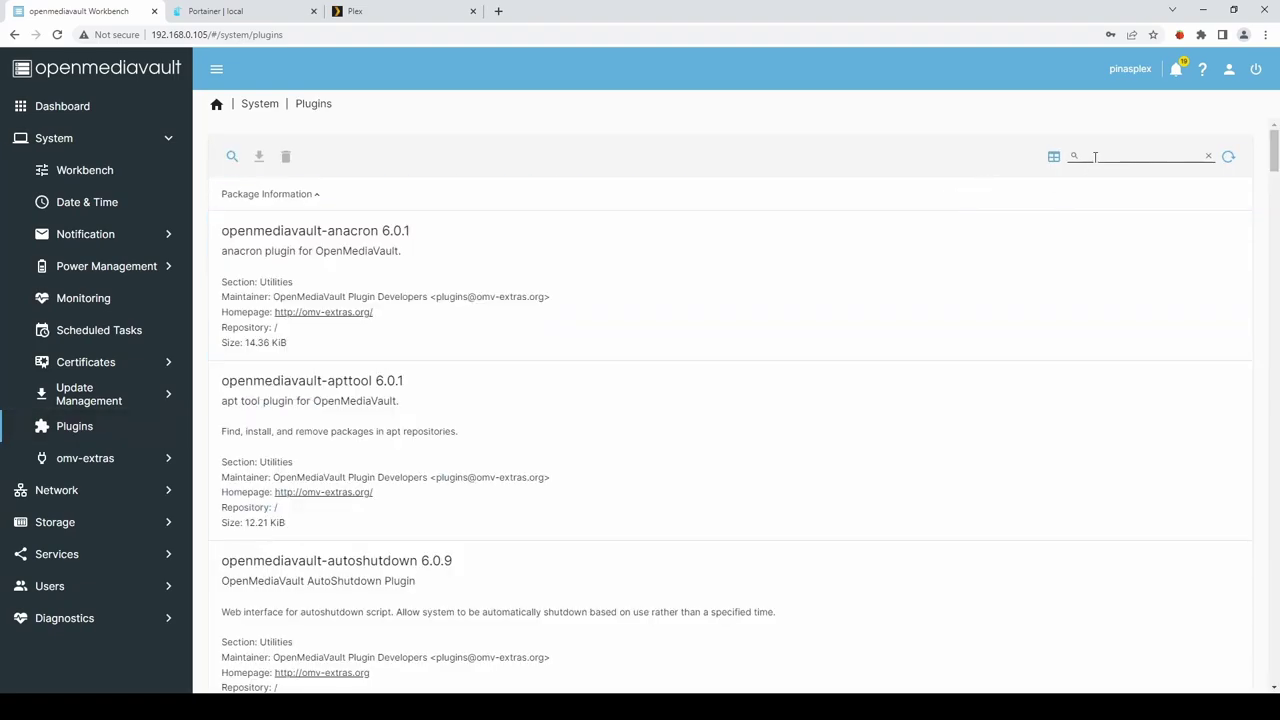
type("mini")
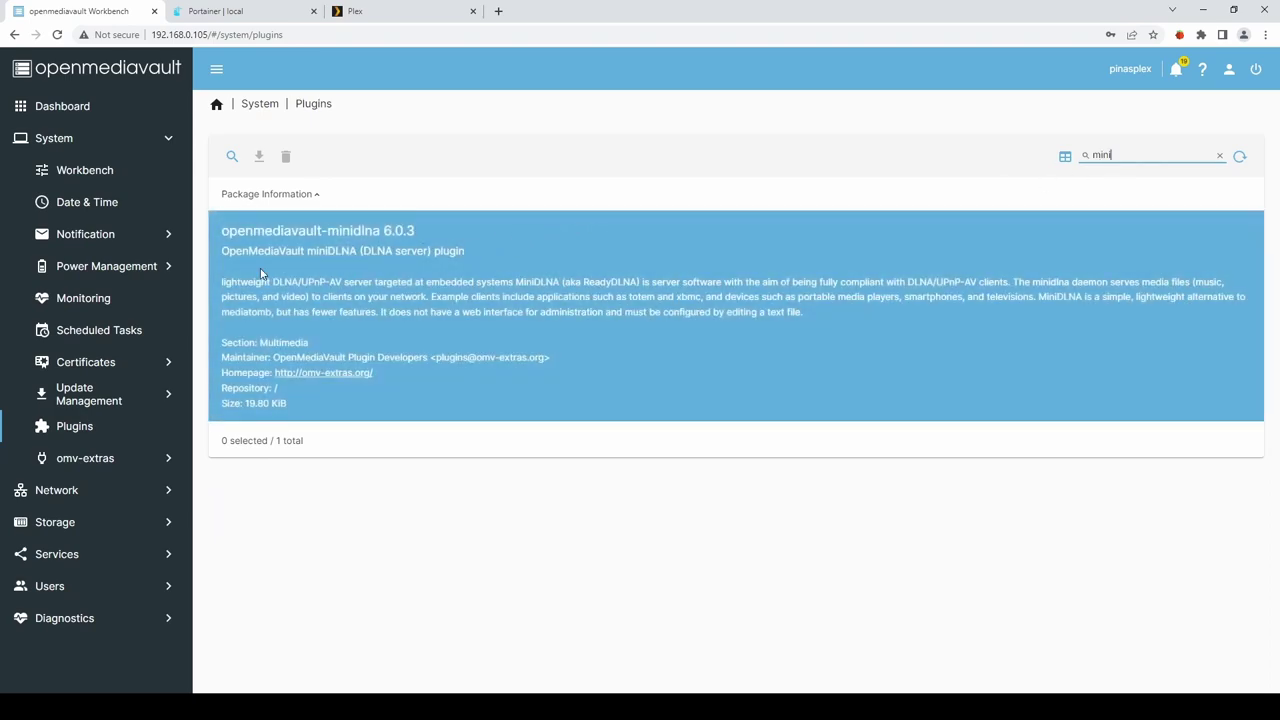
left_click(274, 276)
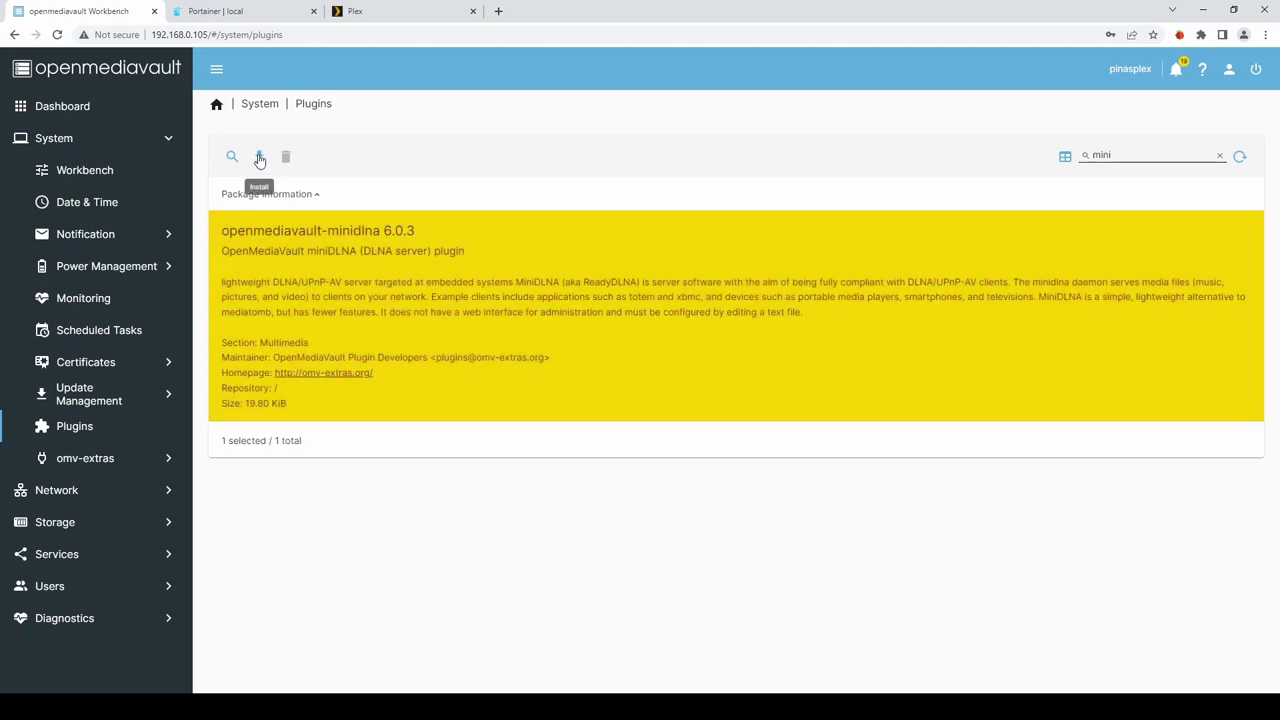
left_click(259, 157)
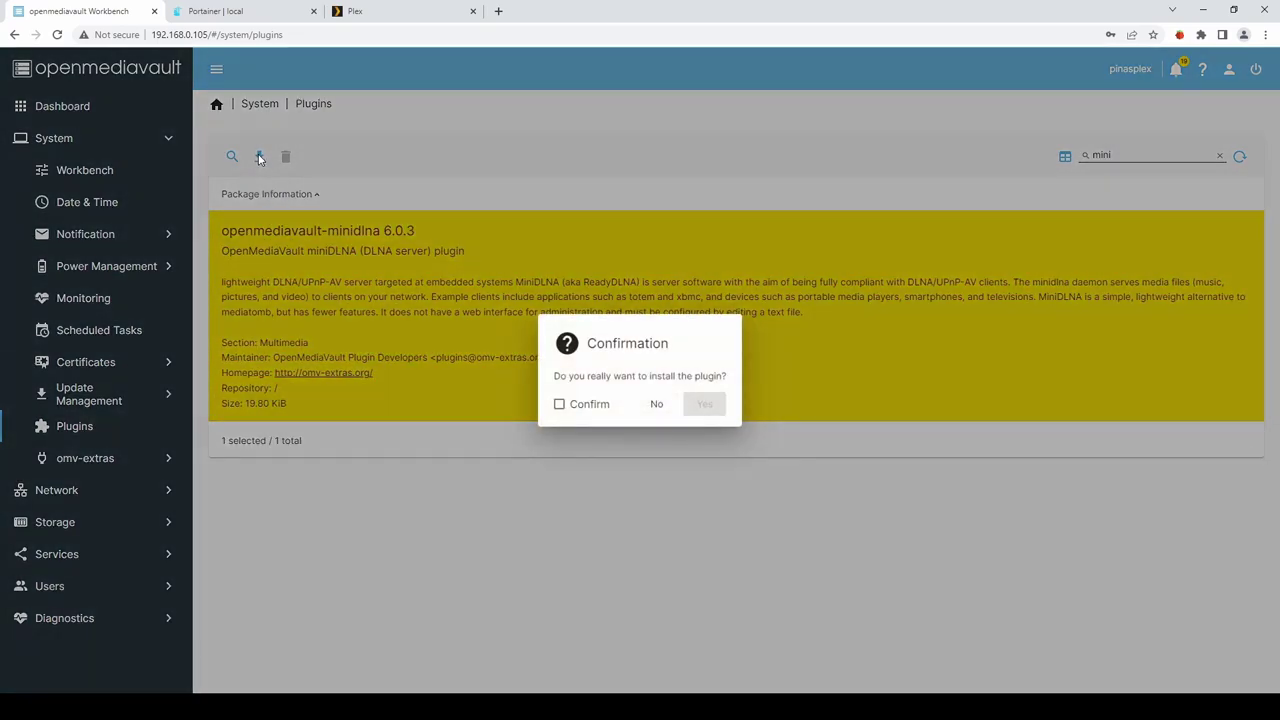
left_click(560, 405)
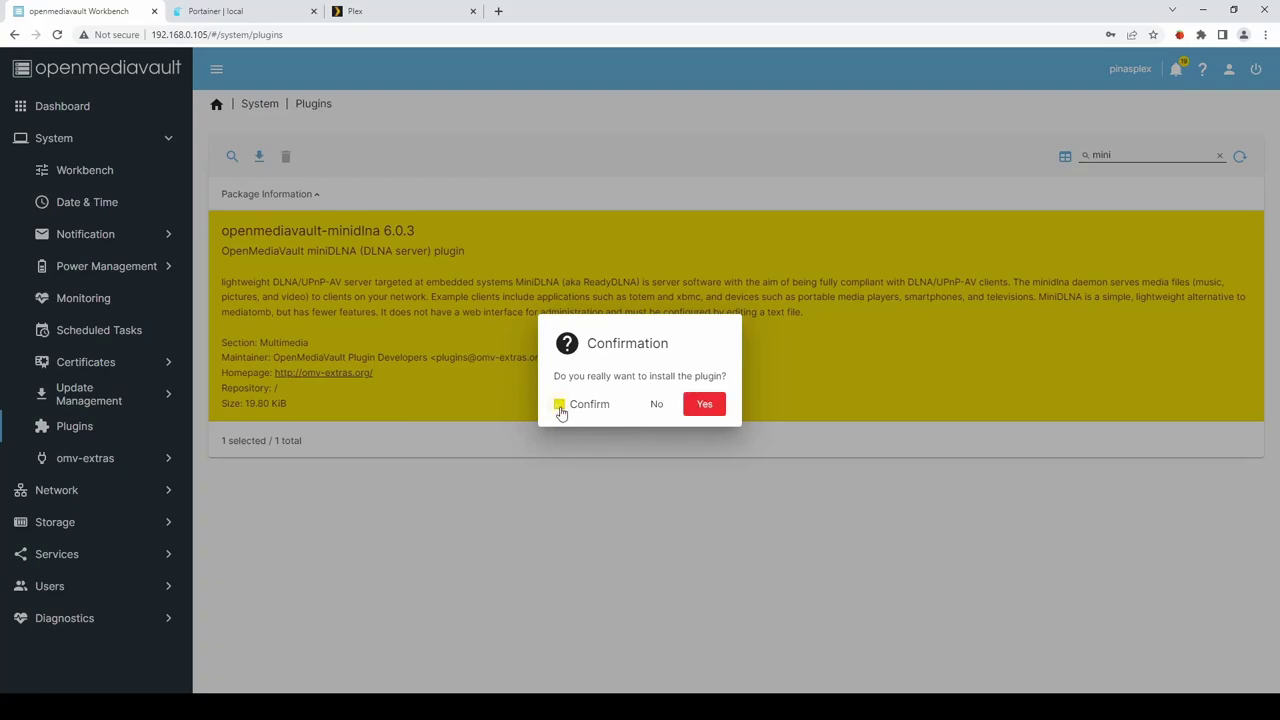
left_click(706, 405)
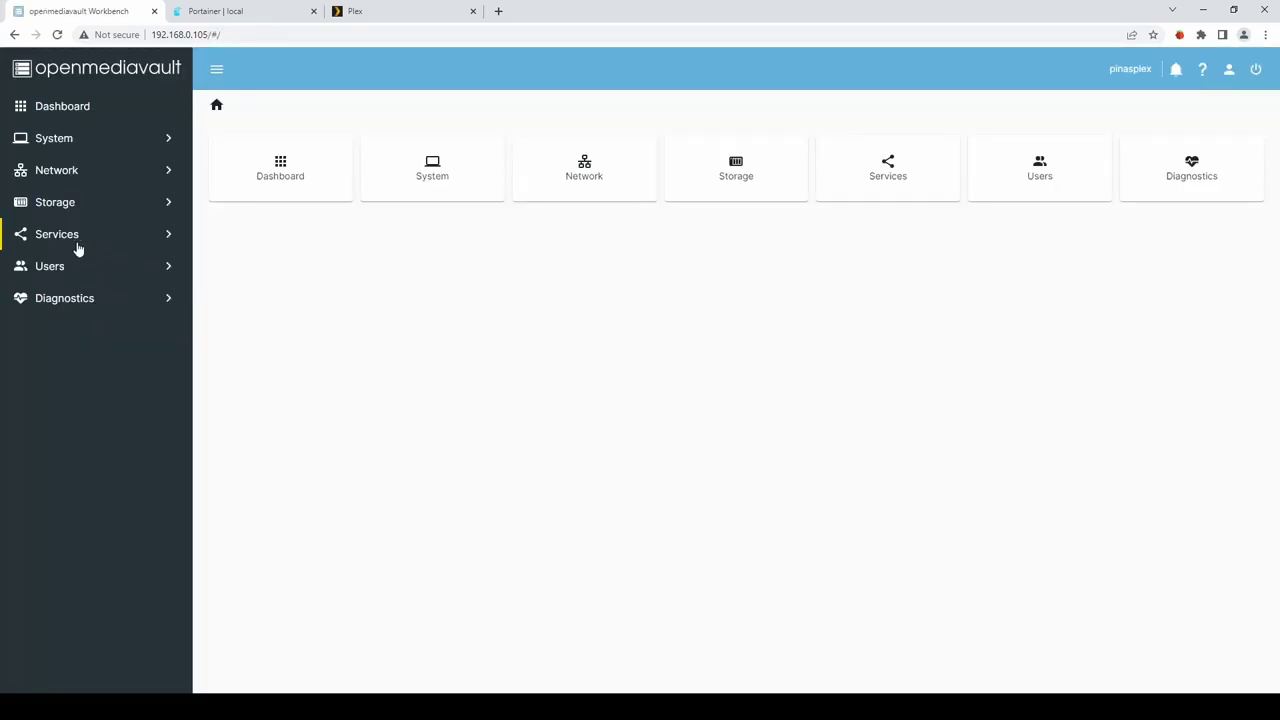
Enable MiniDLNA in its Settings page and save.
left_click(56, 236)
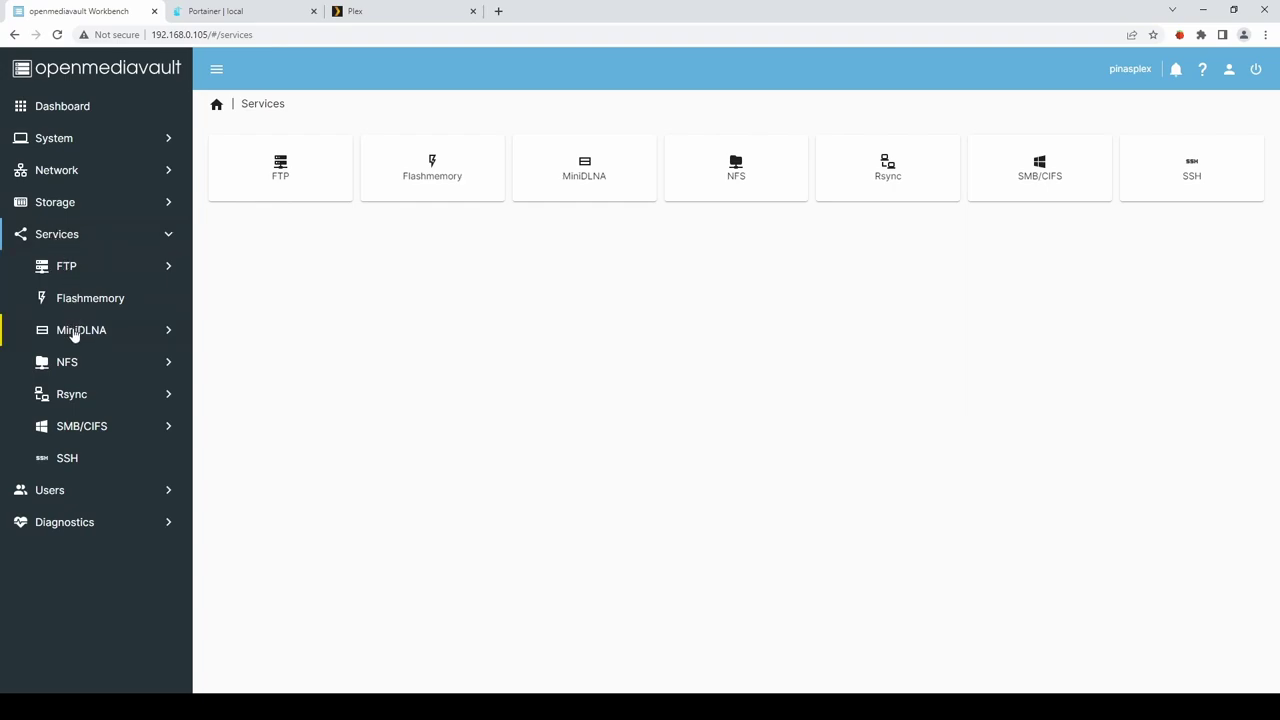
left_click(74, 333)
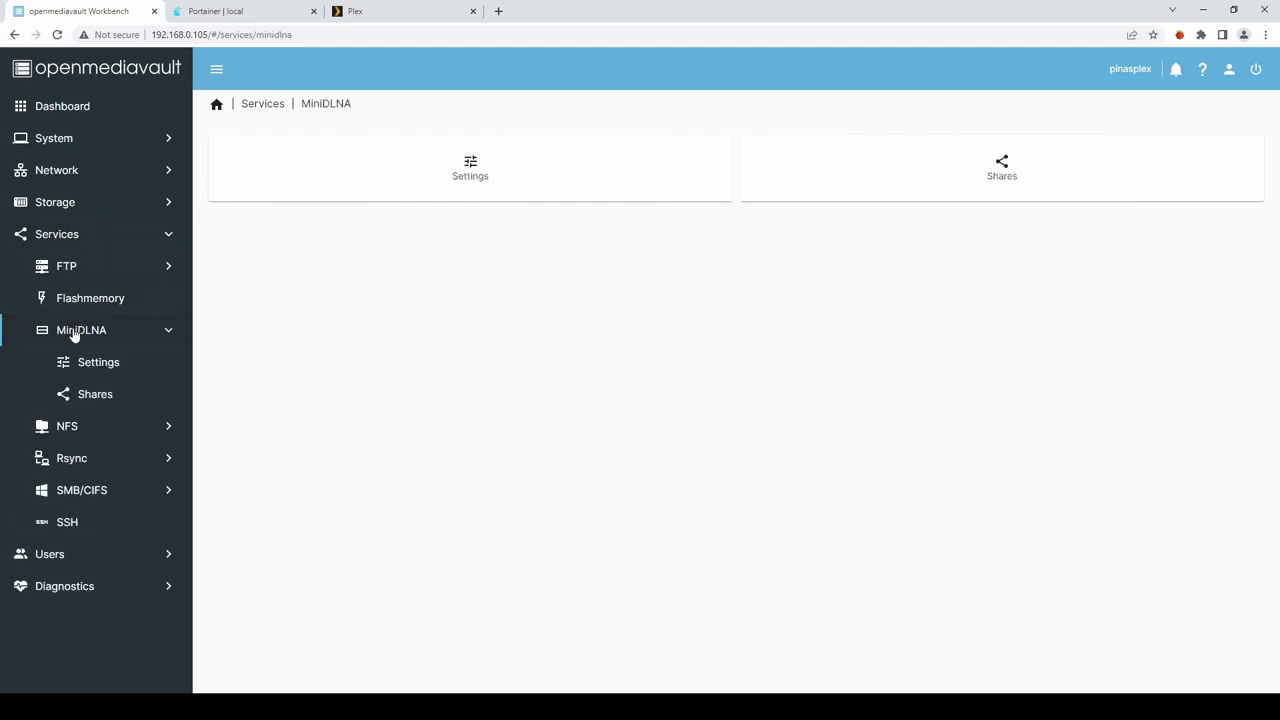
left_click(472, 170)
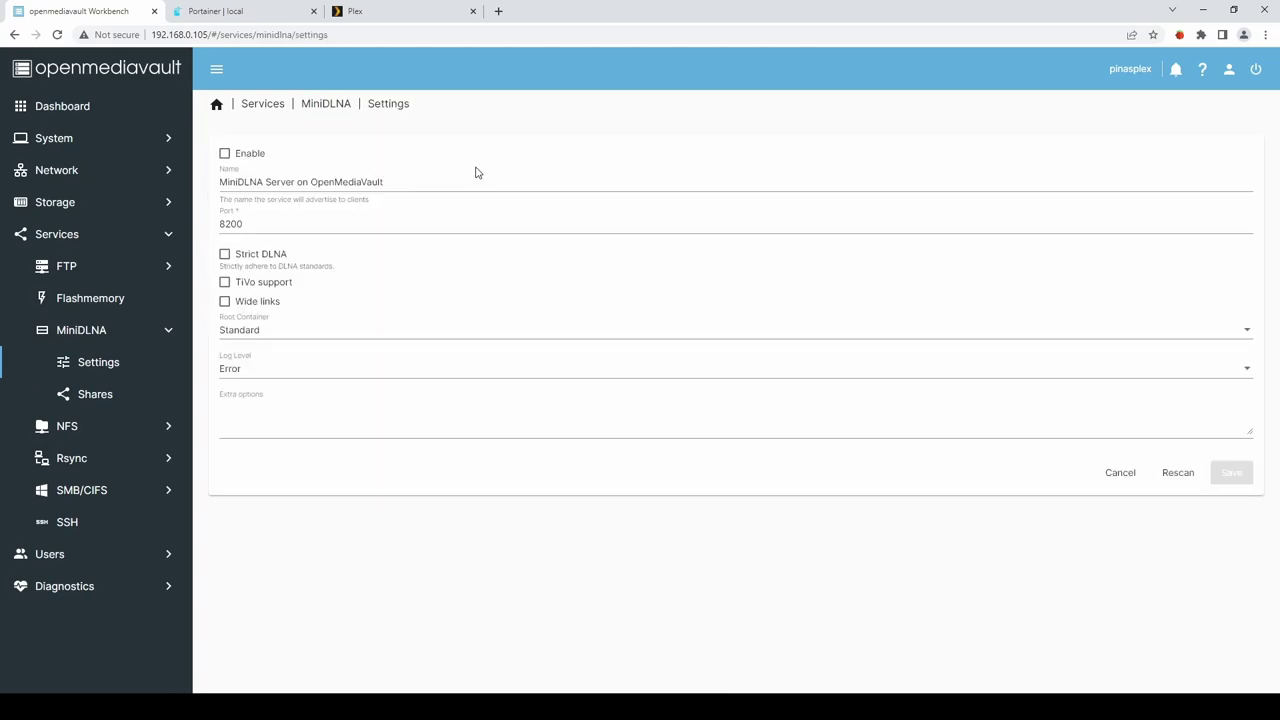
left_click(225, 155)
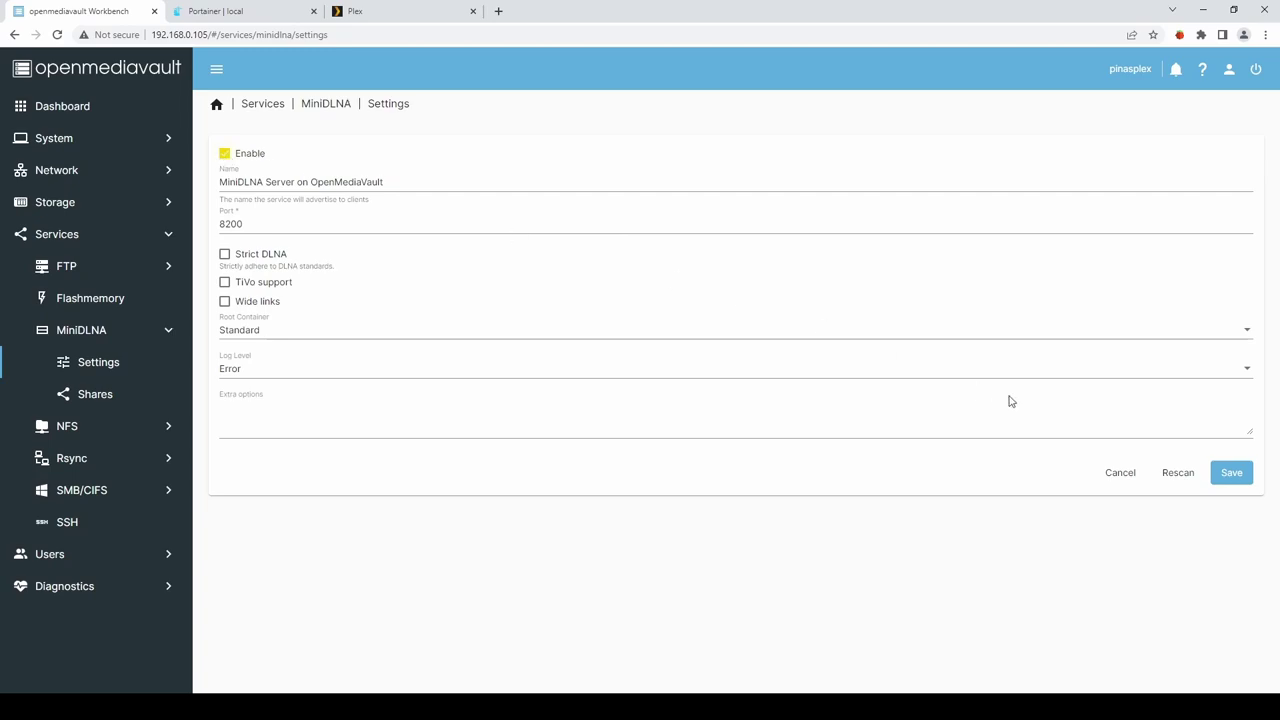
left_click(1232, 478)
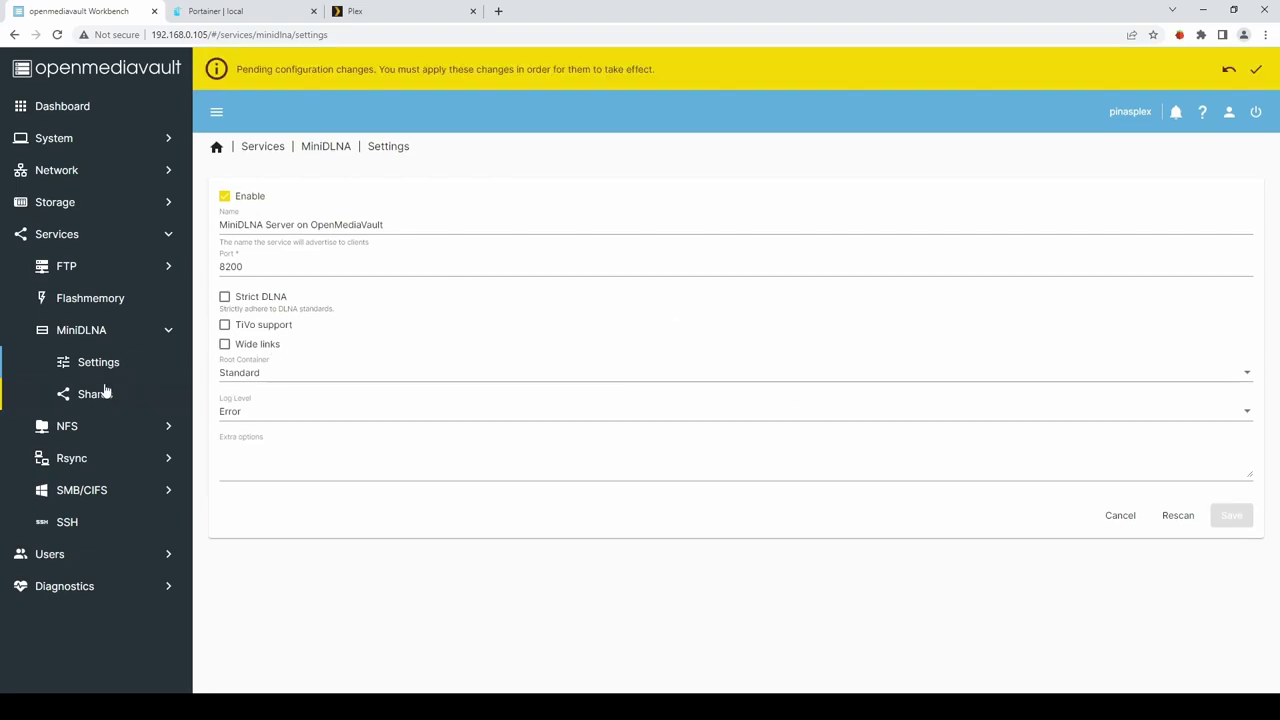
Apply the pending configuration changes and confirm.
left_click(1256, 69)
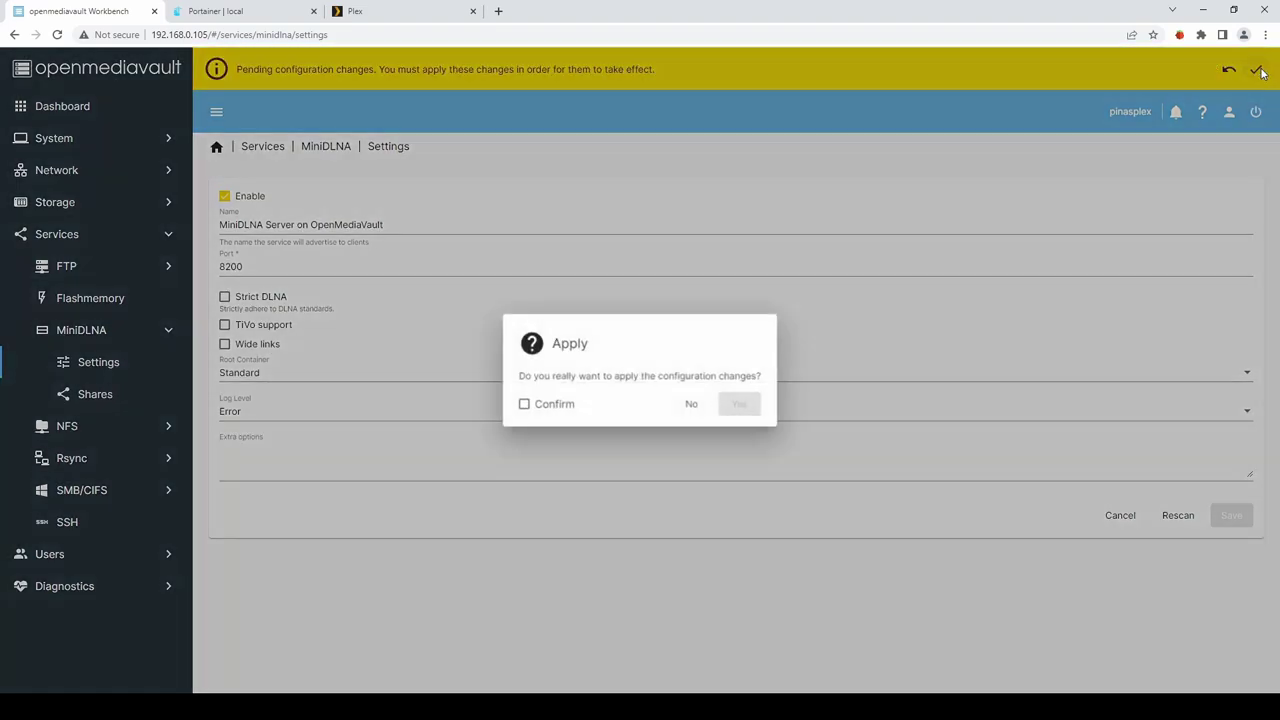
left_click(541, 408)
left_click(740, 404)
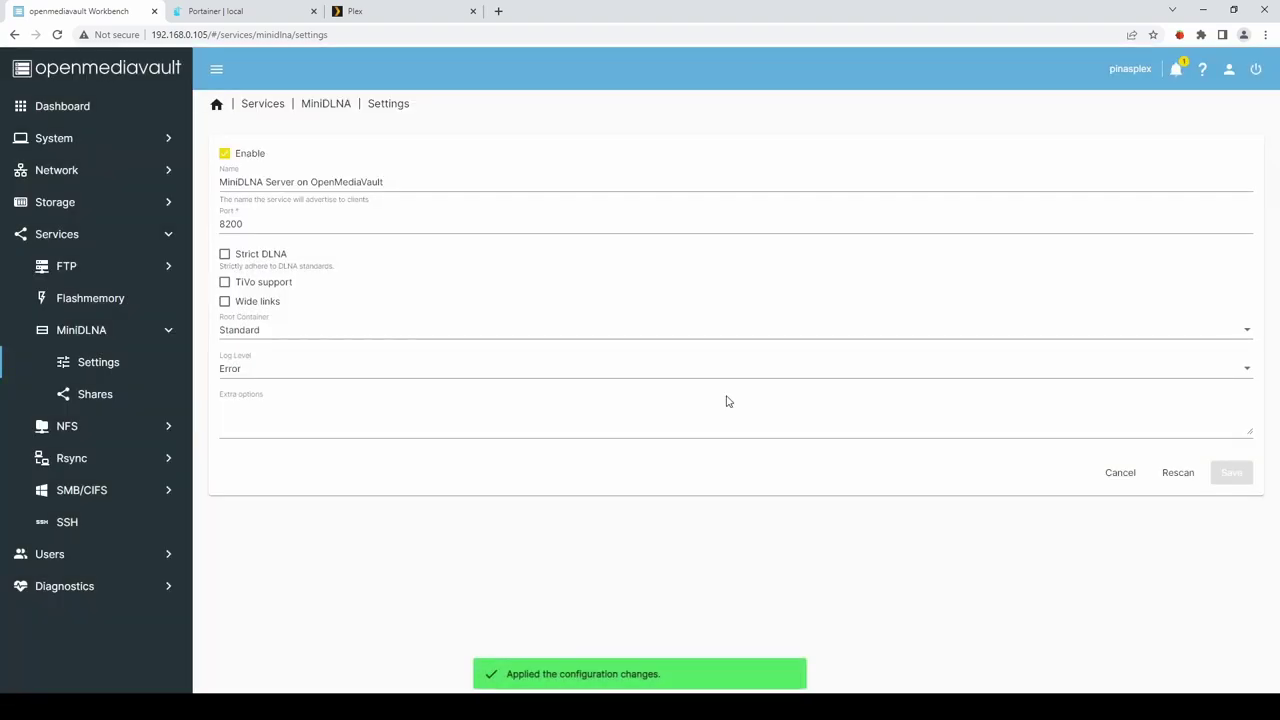
Add a MiniDLNA share for the films folder with All media content type.
left_click(80, 394)
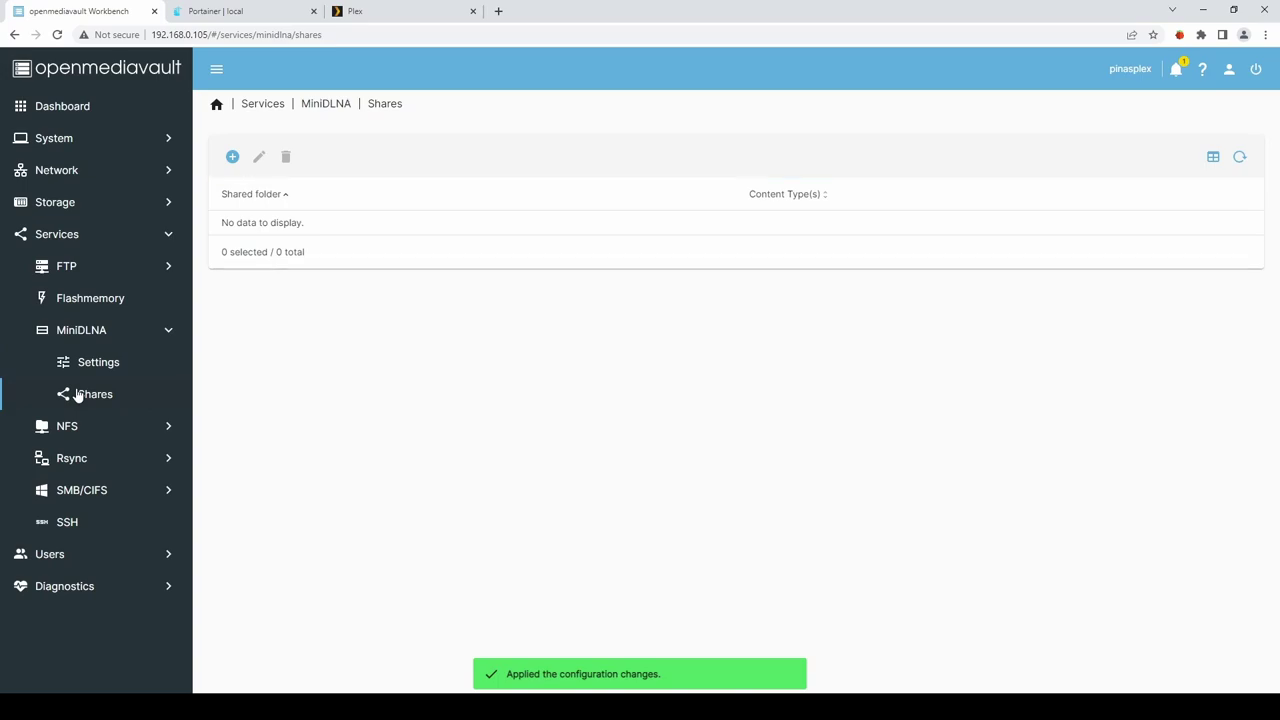
left_click(231, 160)
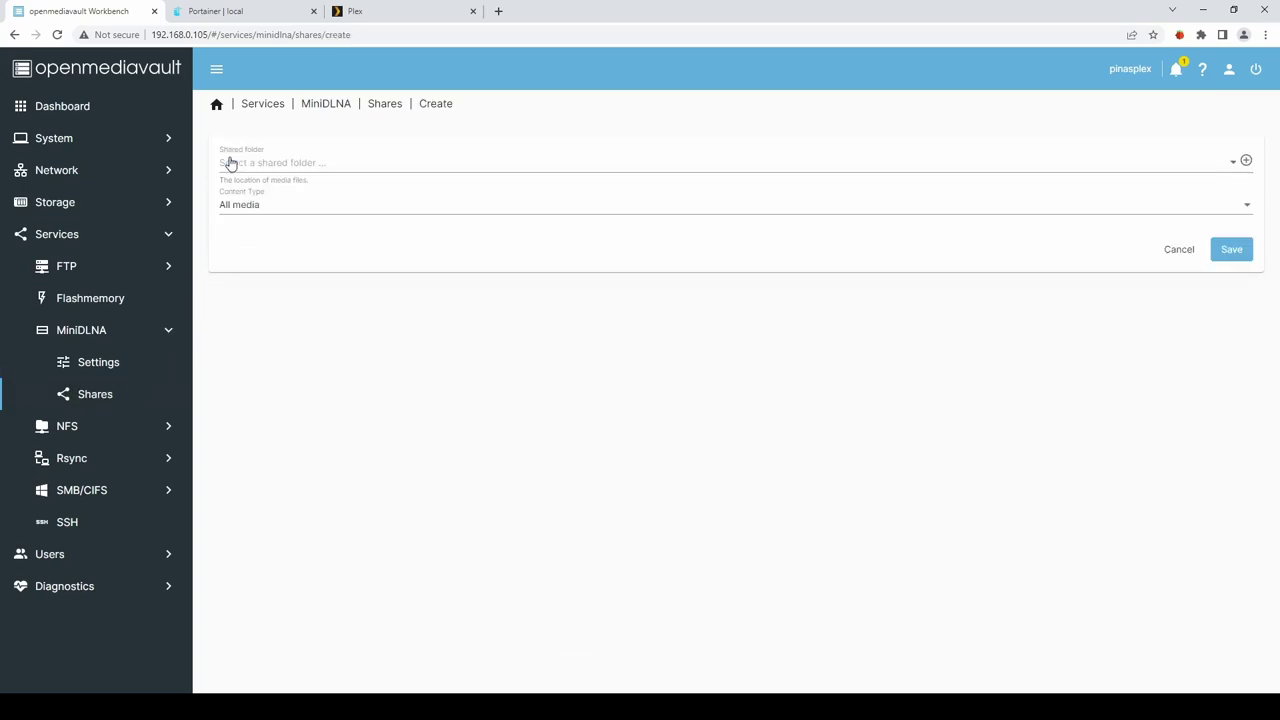
left_click(293, 163)
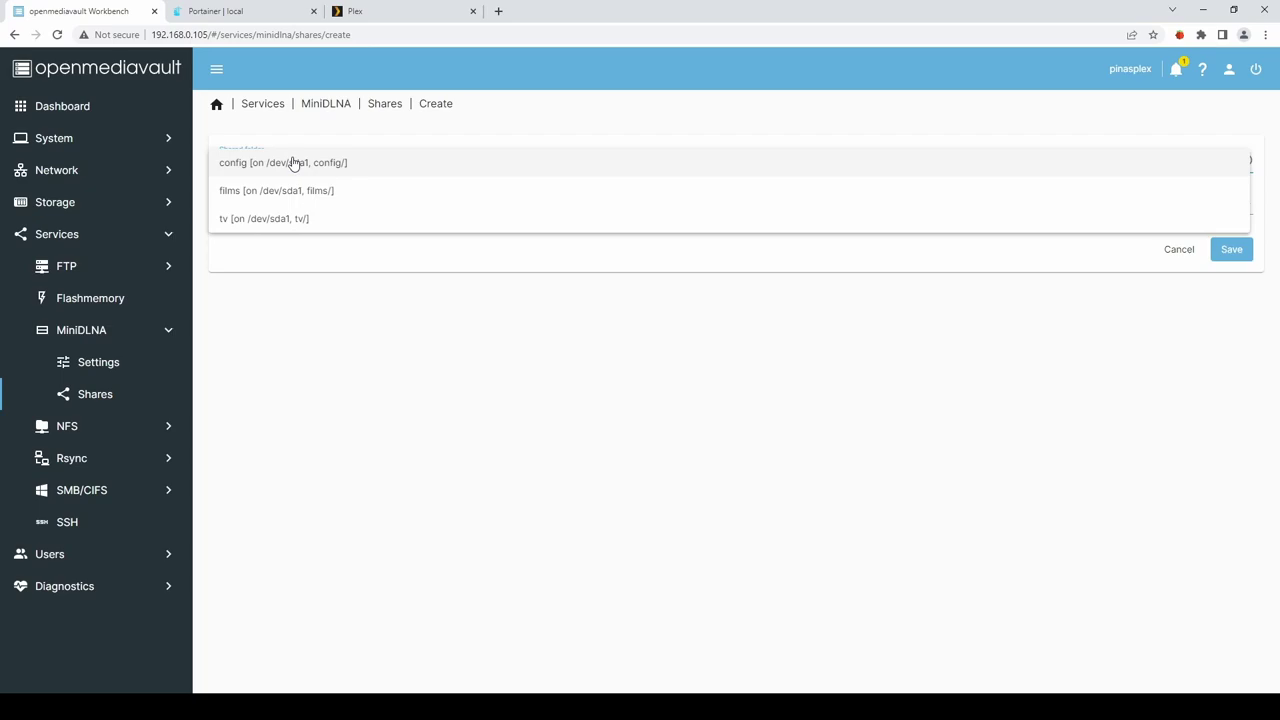
left_click(245, 192)
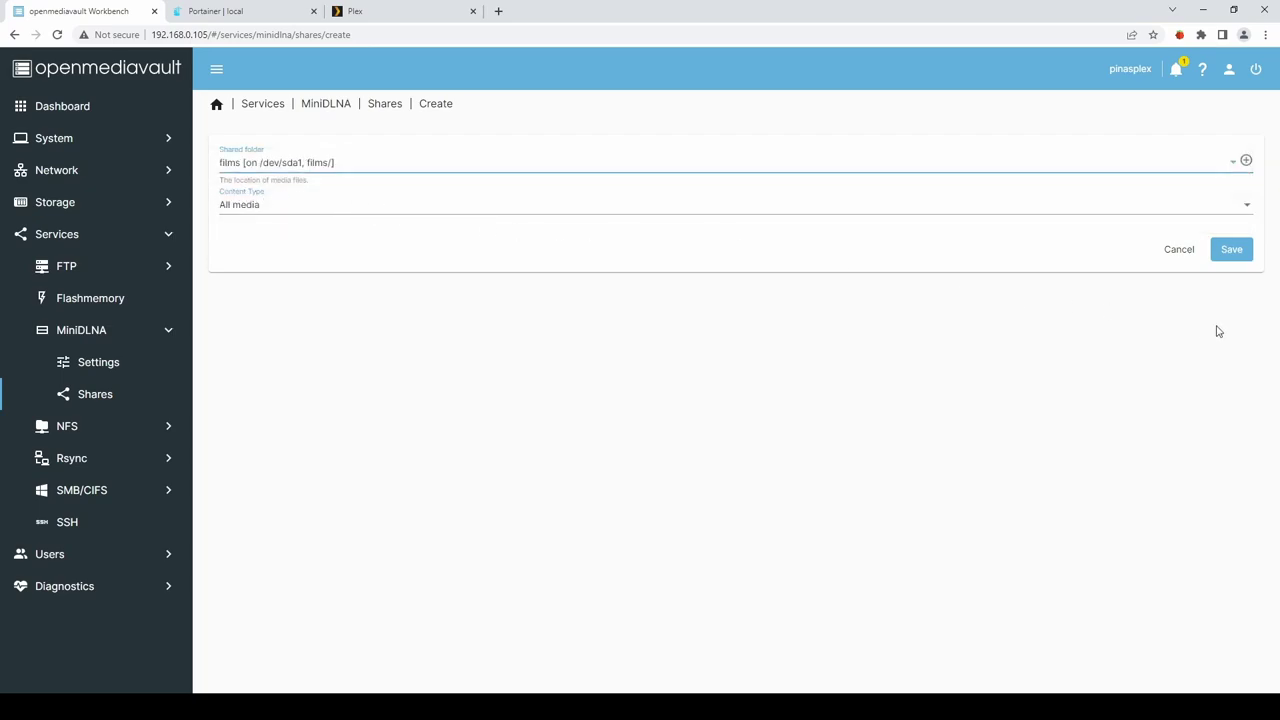
left_click(1247, 211)
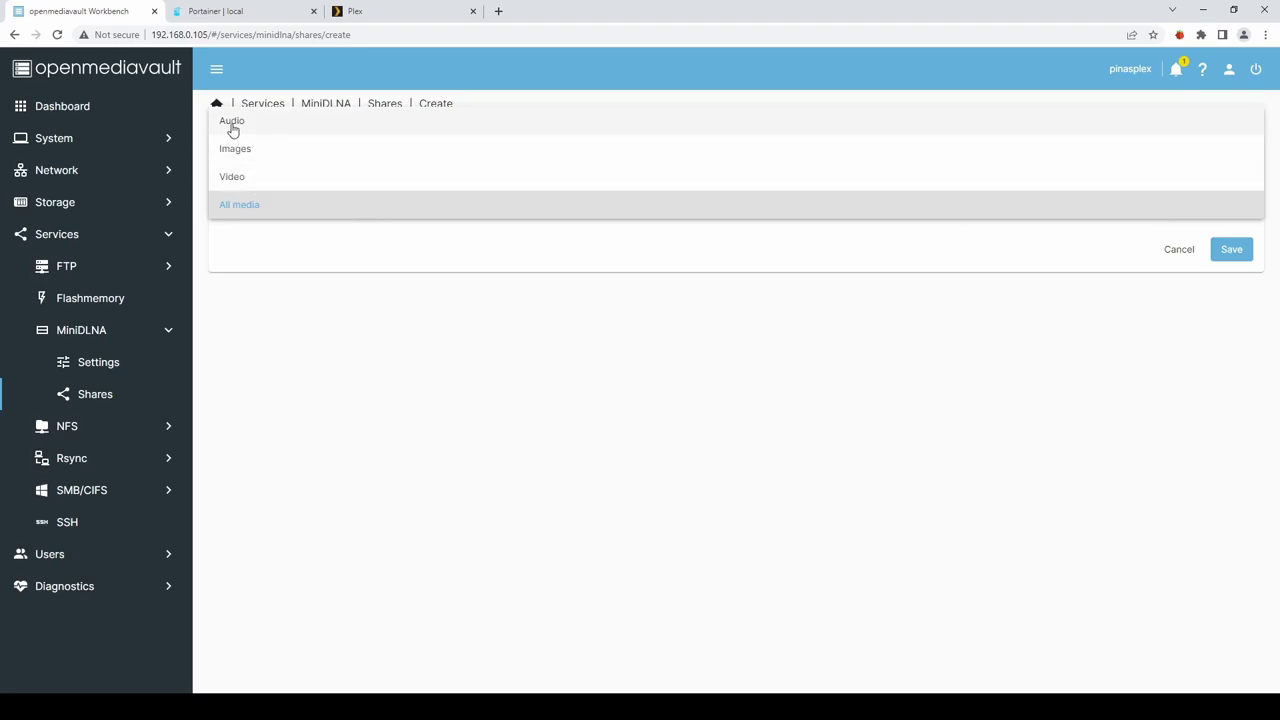
left_click(1166, 320)
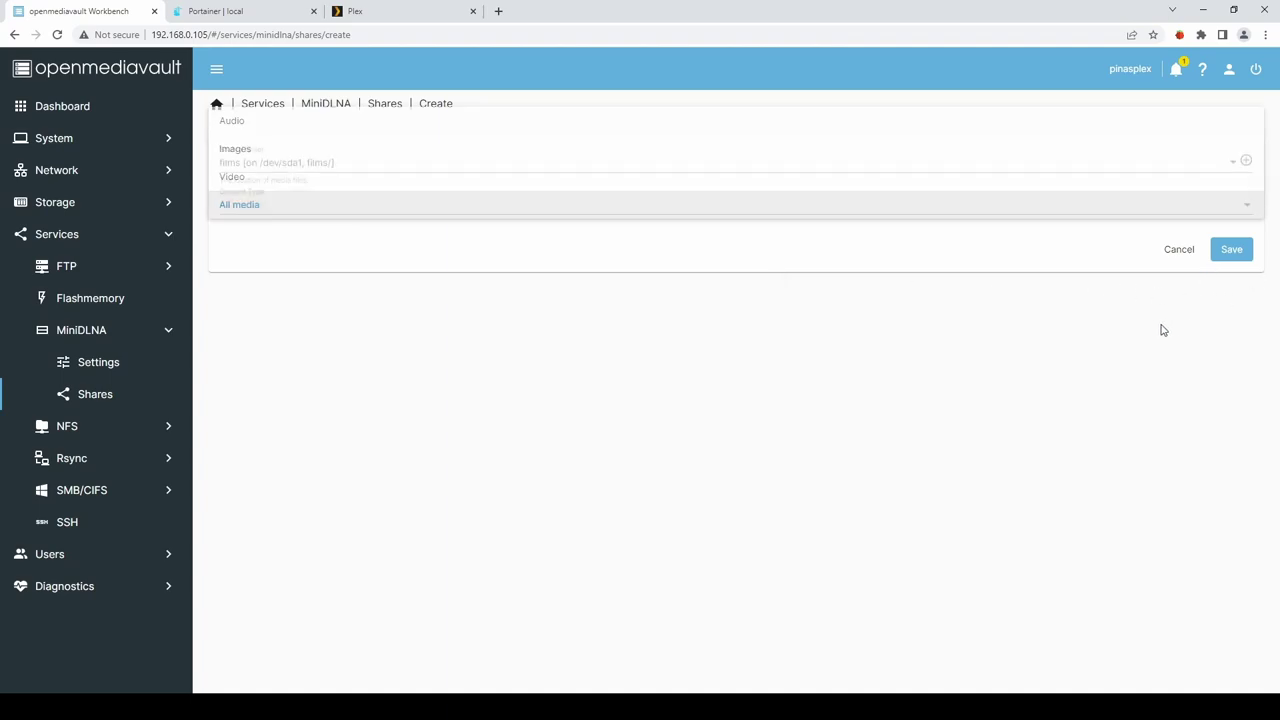
left_click(1237, 251)
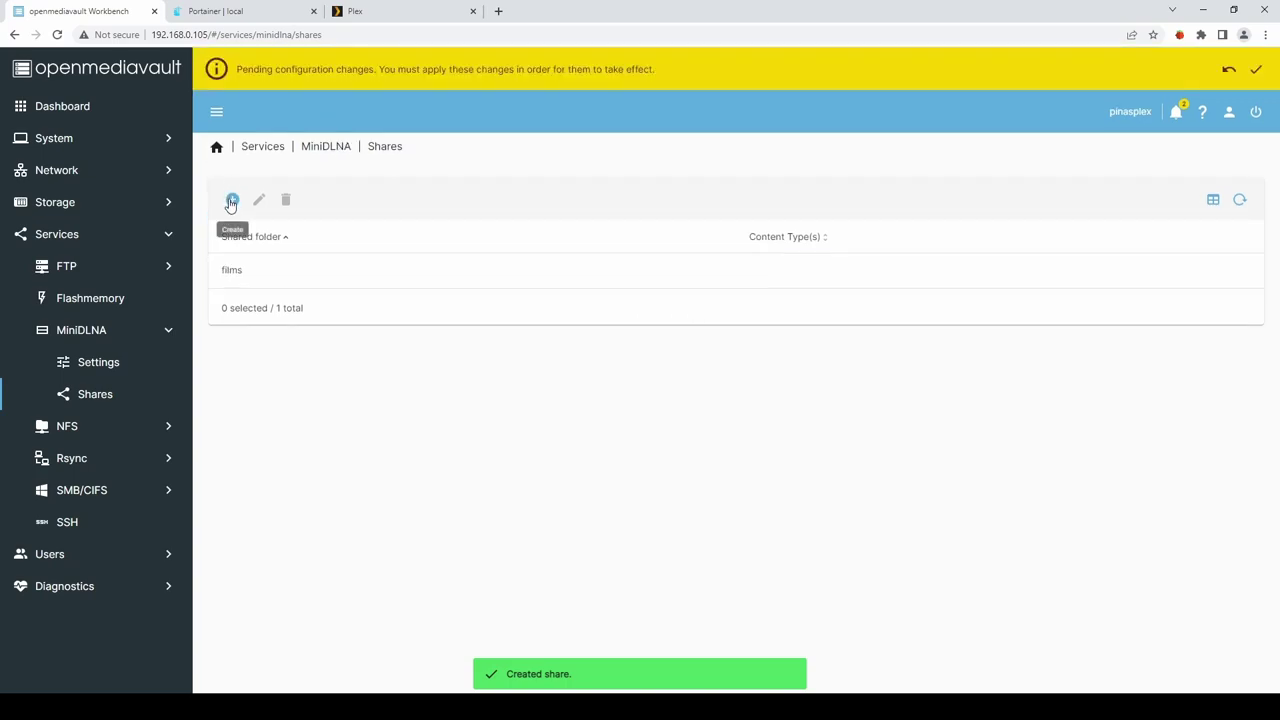
Add a tv folder MiniDLNA share, then apply and confirm the configuration changes.
left_click(229, 200)
left_click(238, 207)
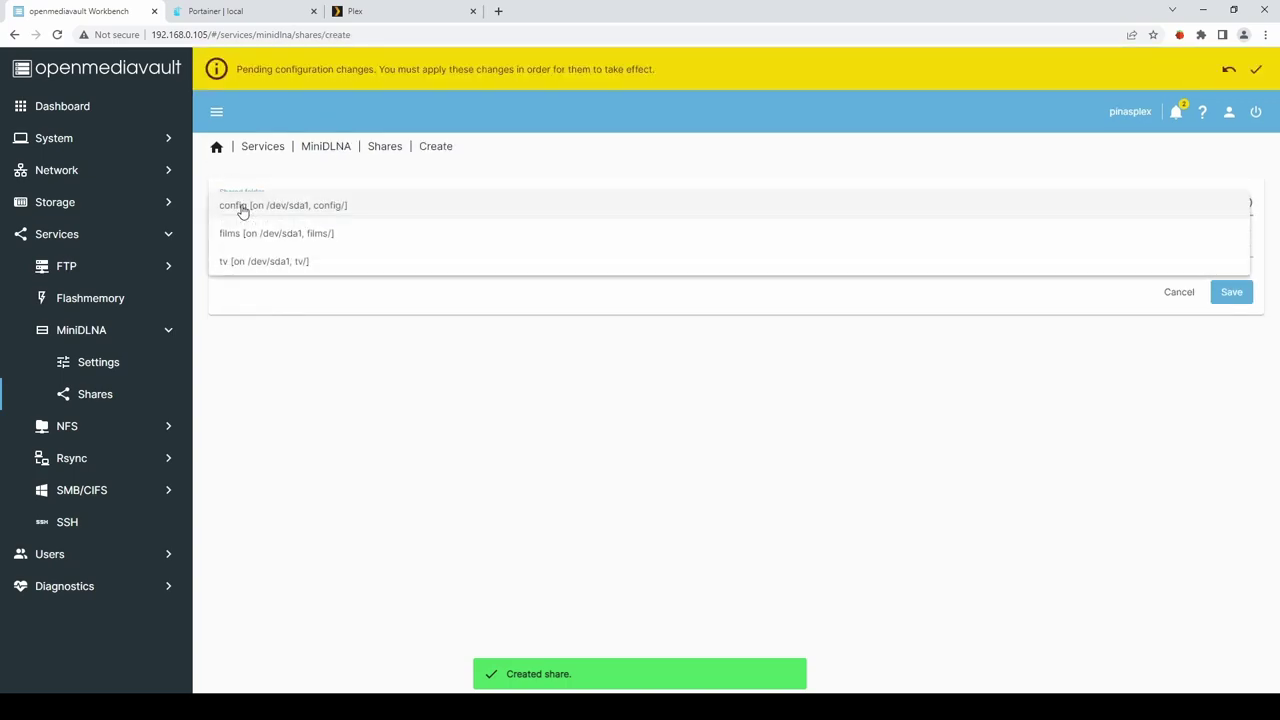
left_click(243, 265)
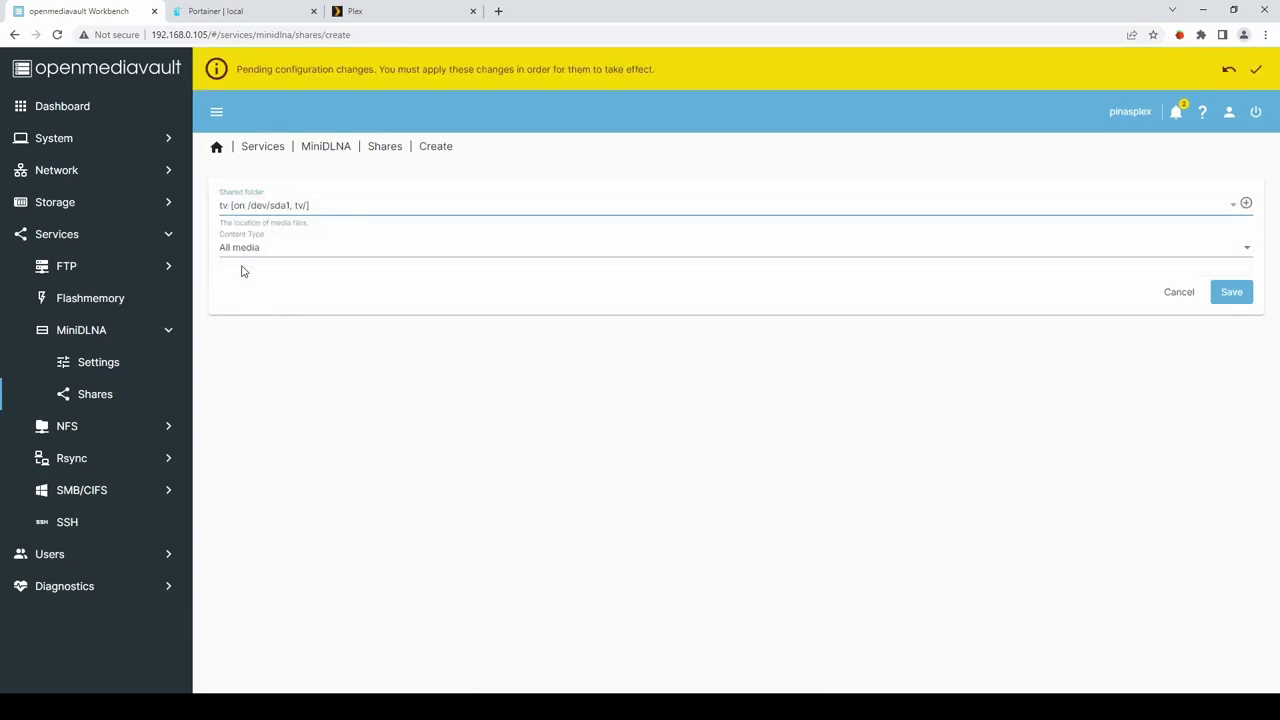
left_click(1238, 296)
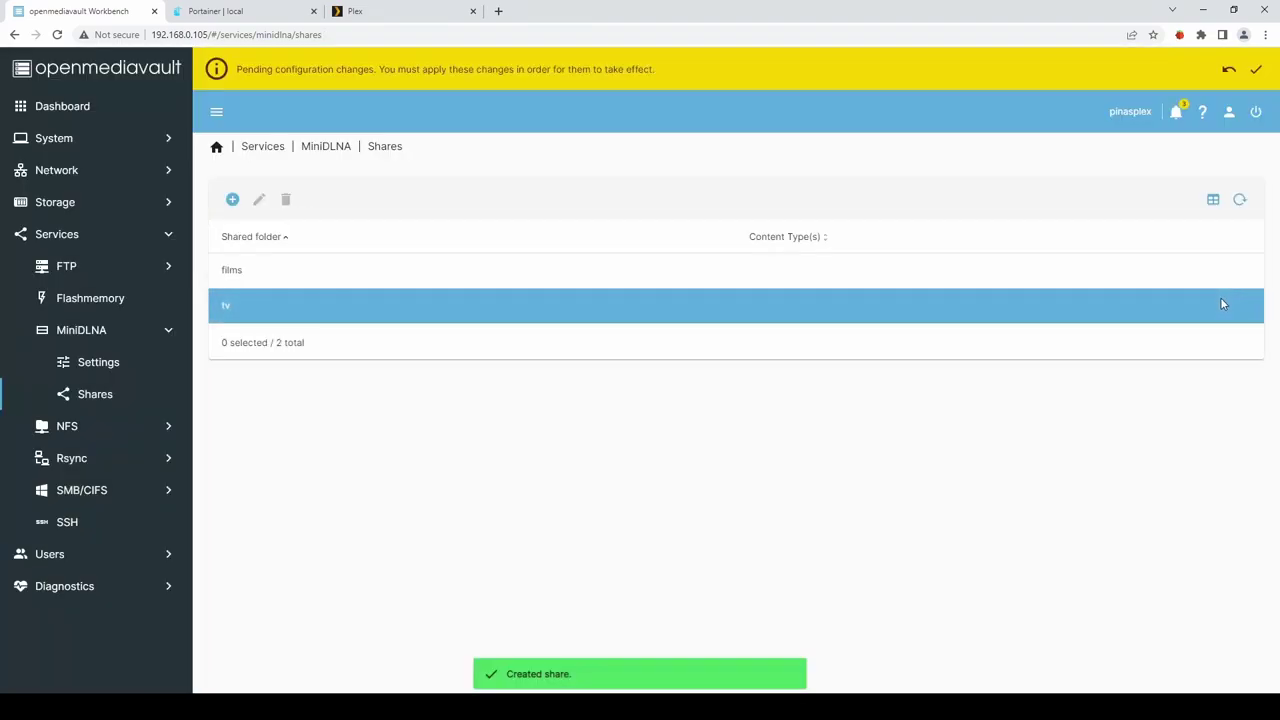
left_click(1256, 69)
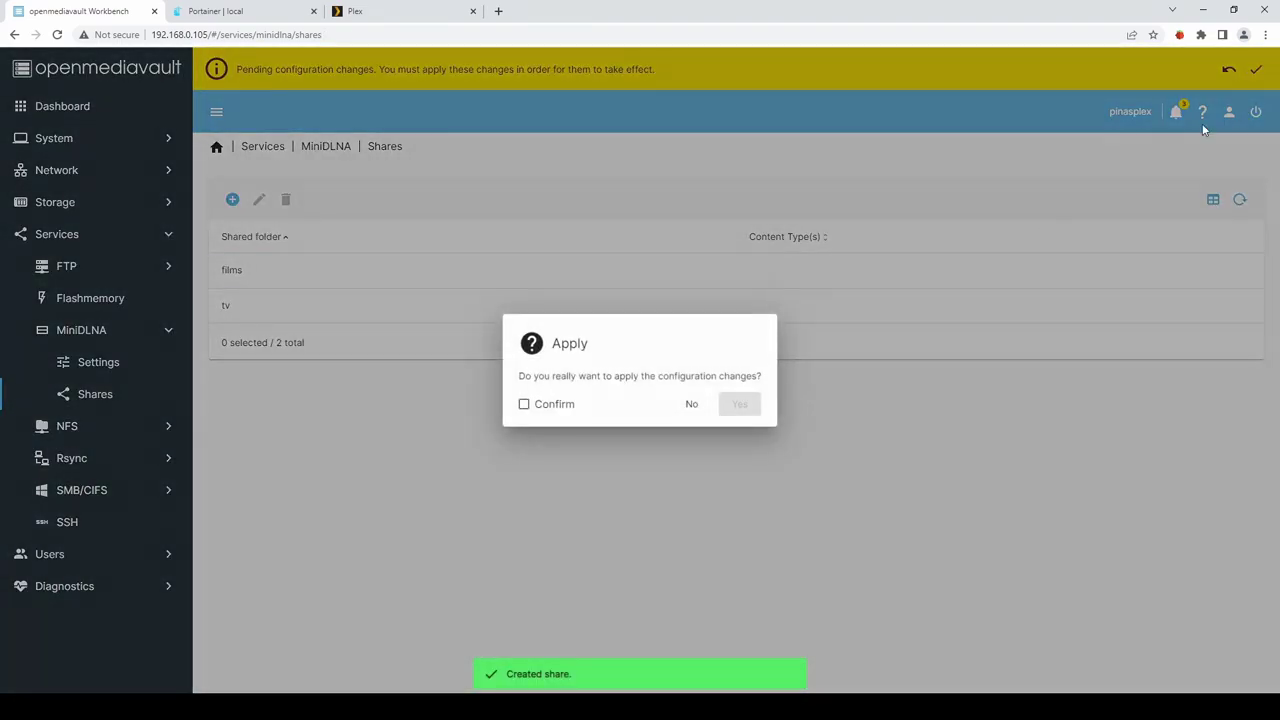
left_click(524, 404)
left_click(740, 404)
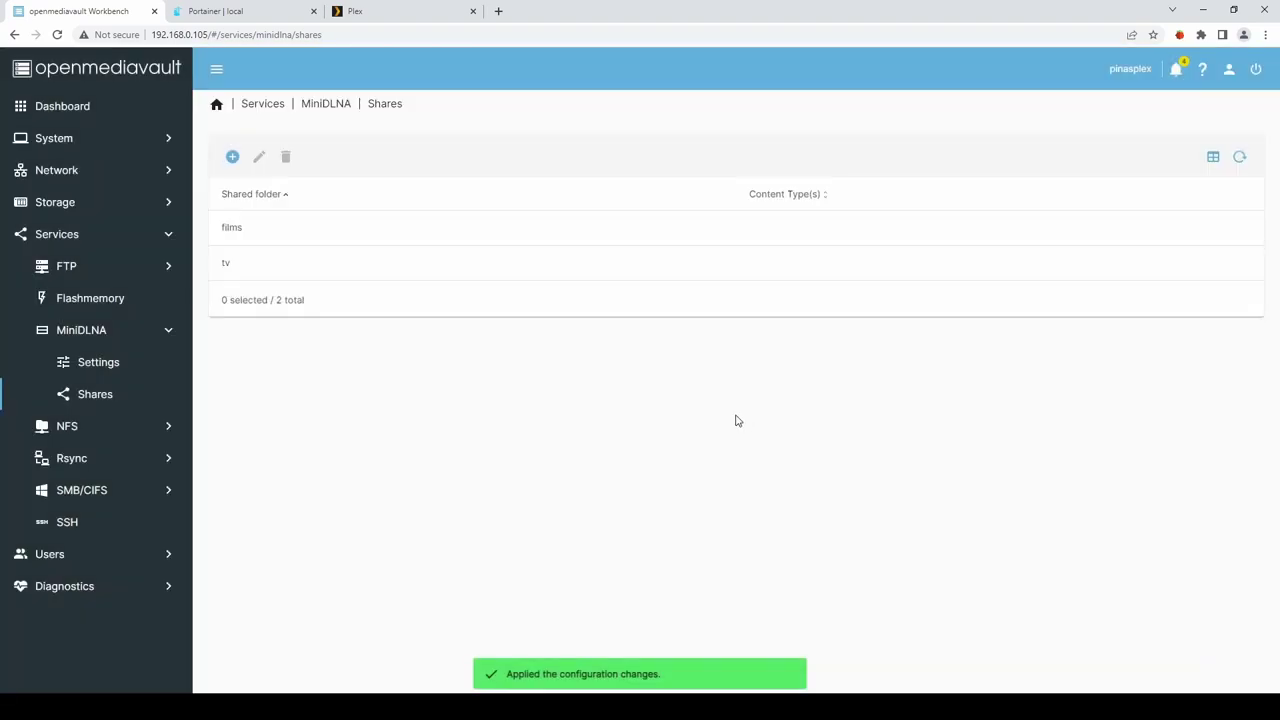
Create a 'music' shared folder on /dev/sda1 with Everyone: read/write permissions.
left_click(60, 205)
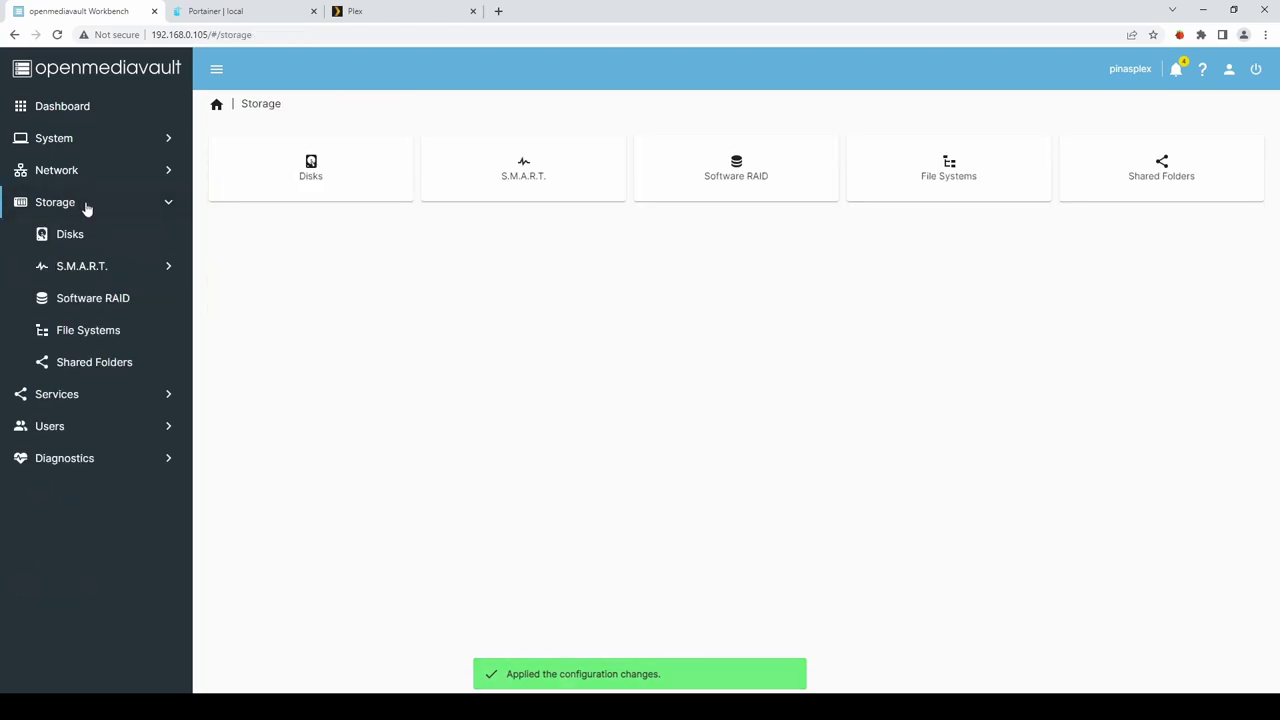
left_click(83, 366)
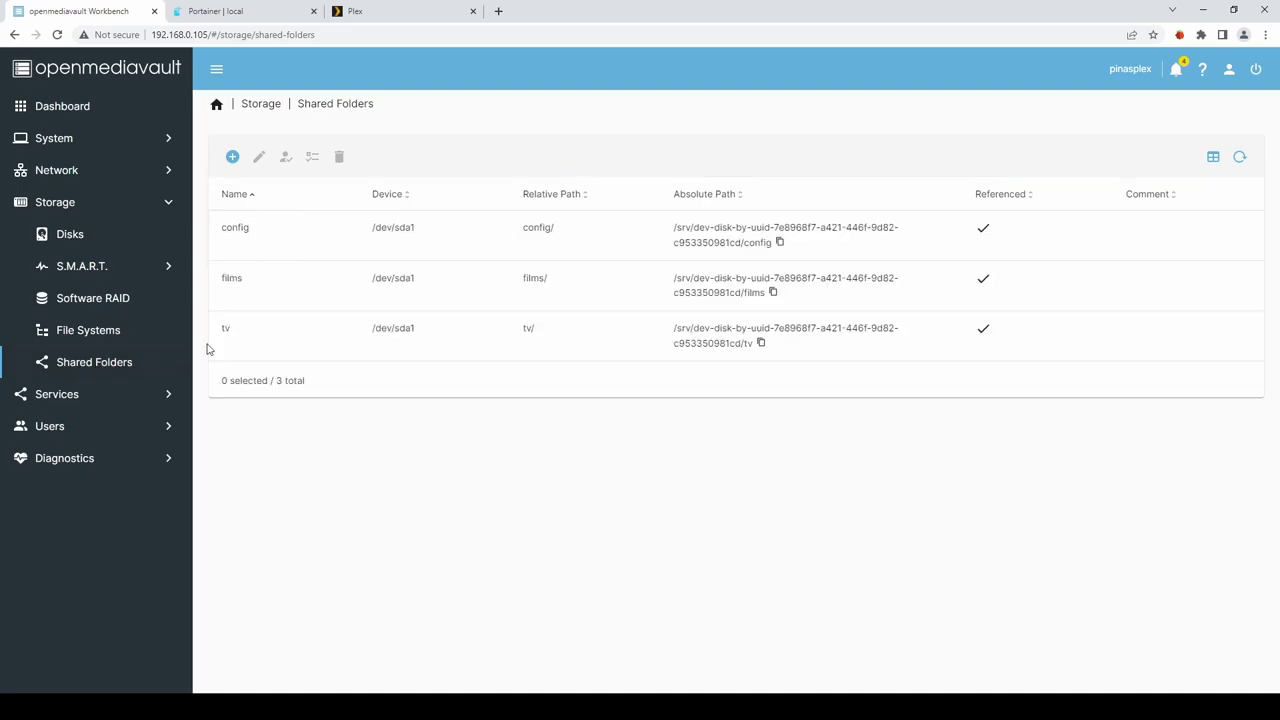
left_click(232, 157)
left_click(234, 158)
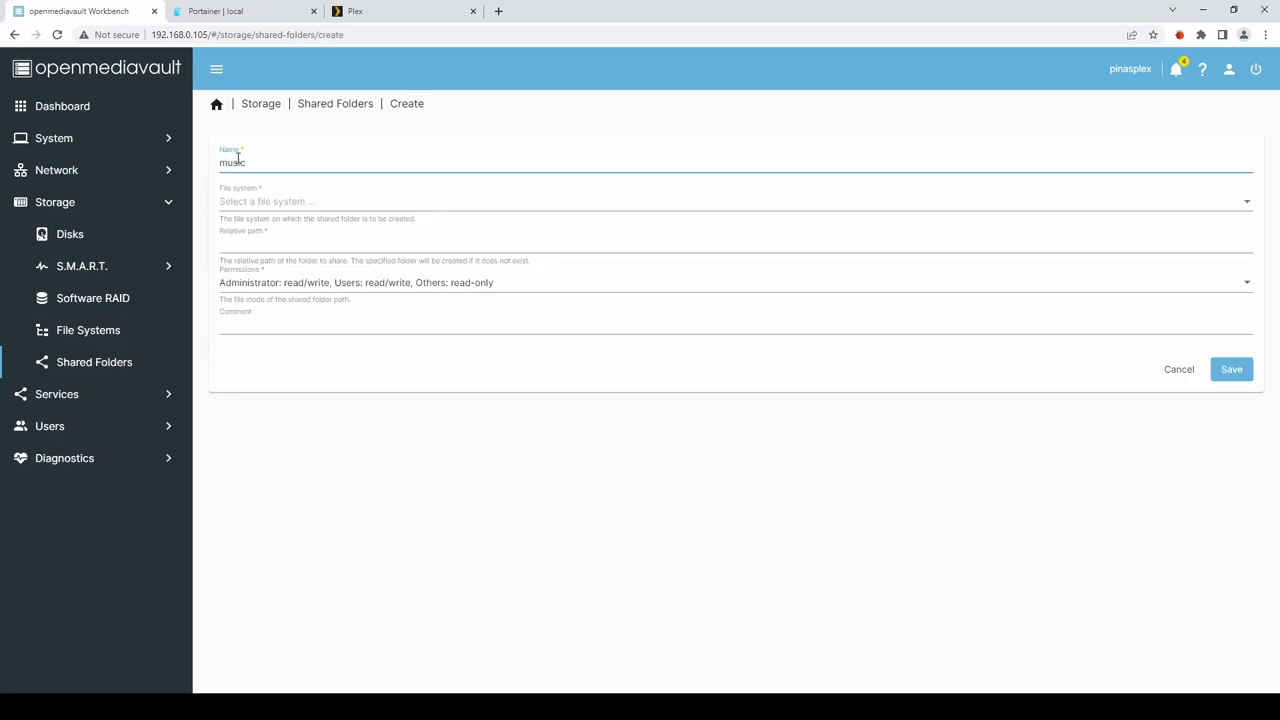
left_click(266, 206)
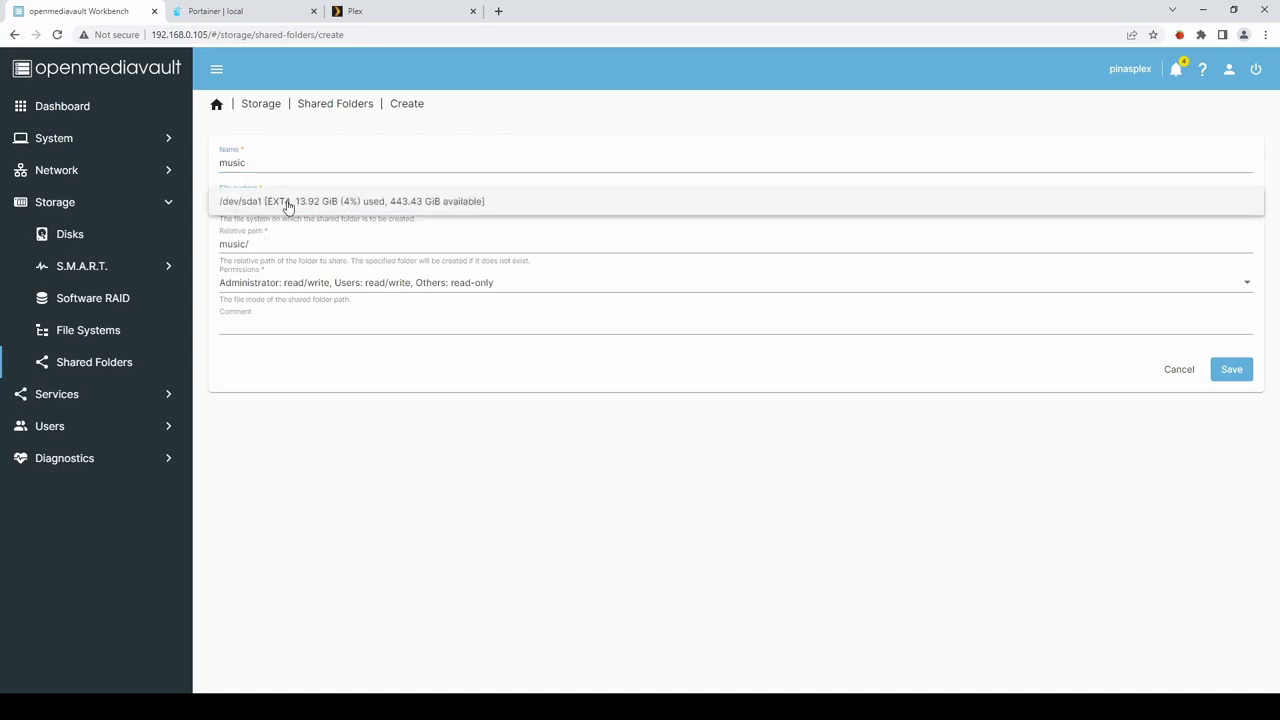
left_click(289, 204)
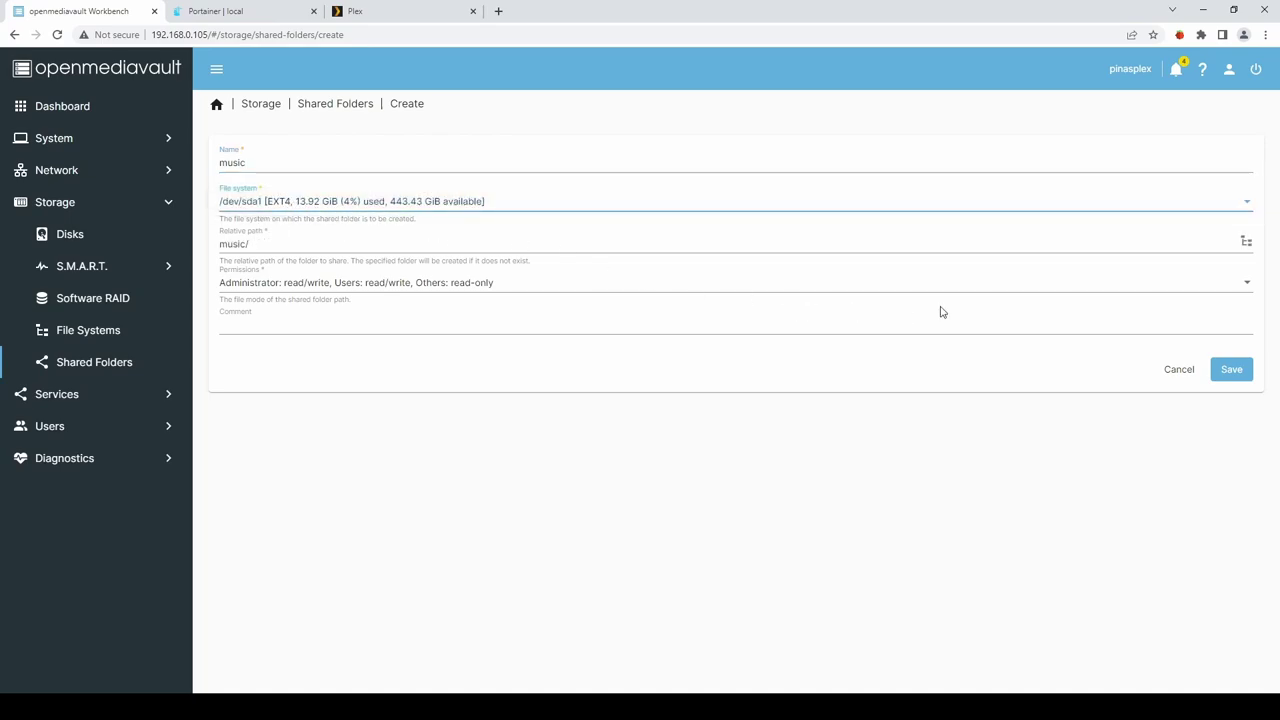
left_click(1126, 282)
left_click(280, 318)
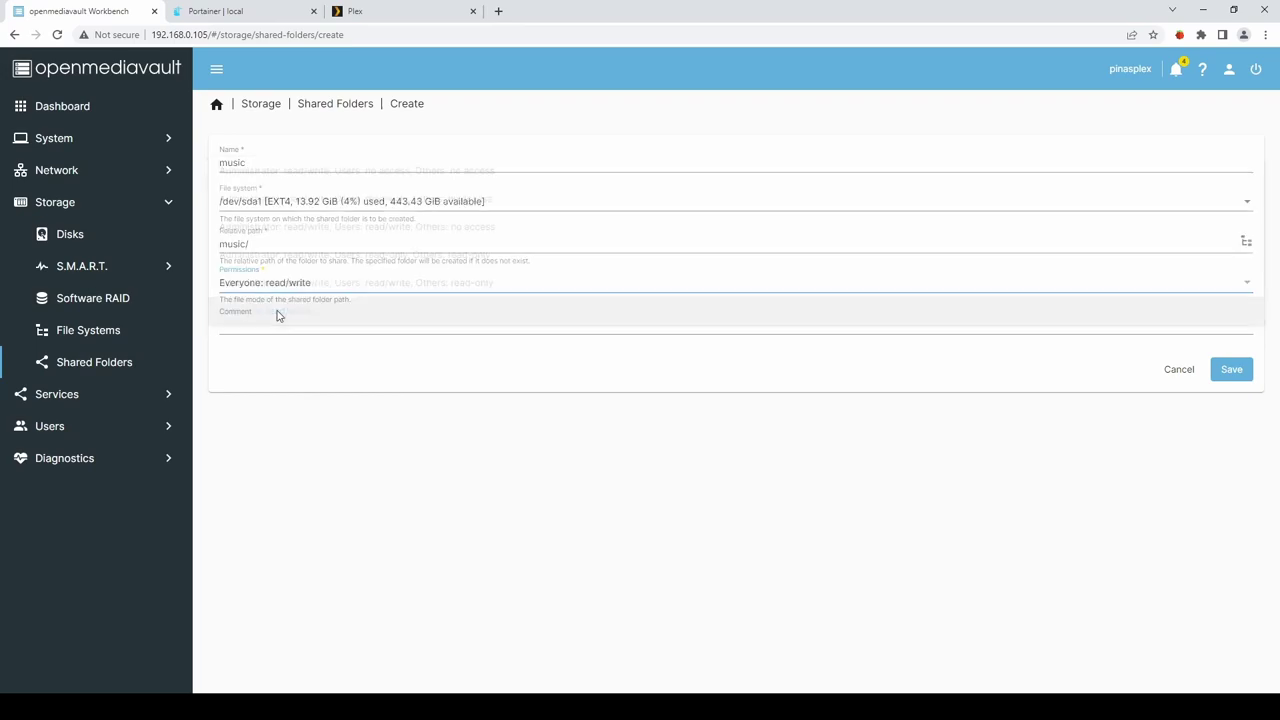
left_click(1228, 370)
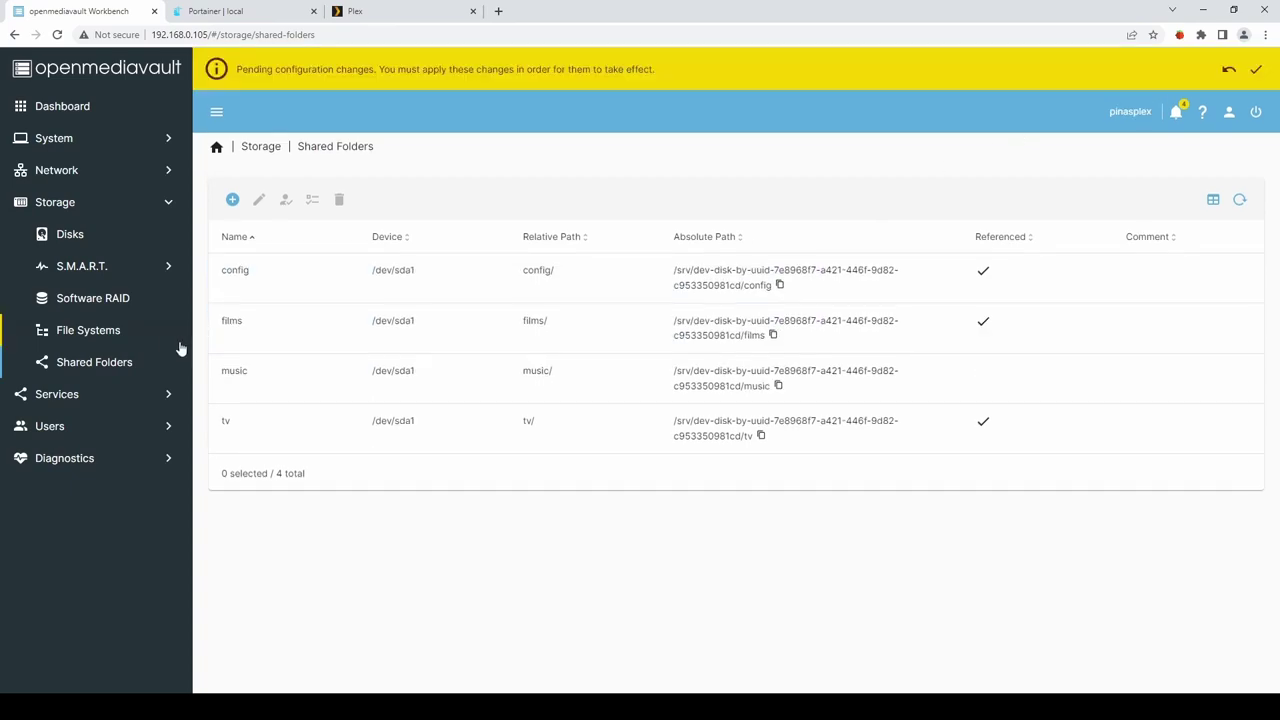
Apply the pending configuration changes and confirm.
left_click(1258, 69)
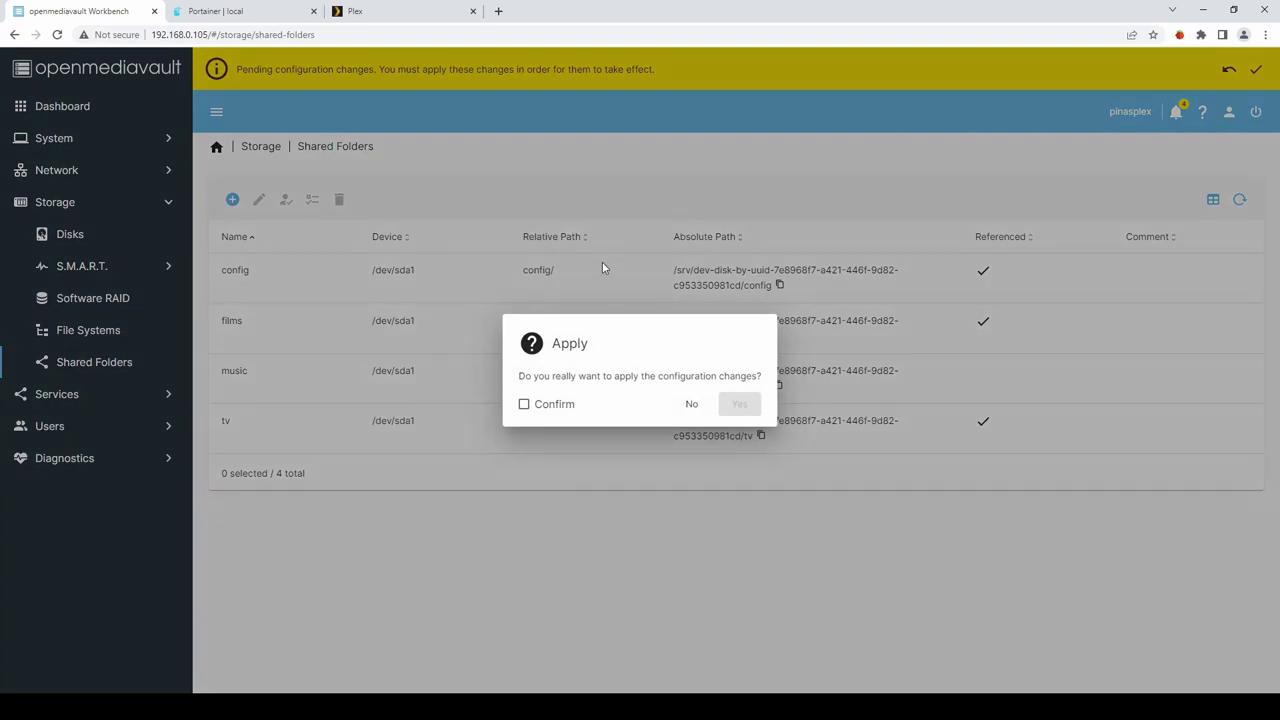
left_click(522, 403)
left_click(739, 404)
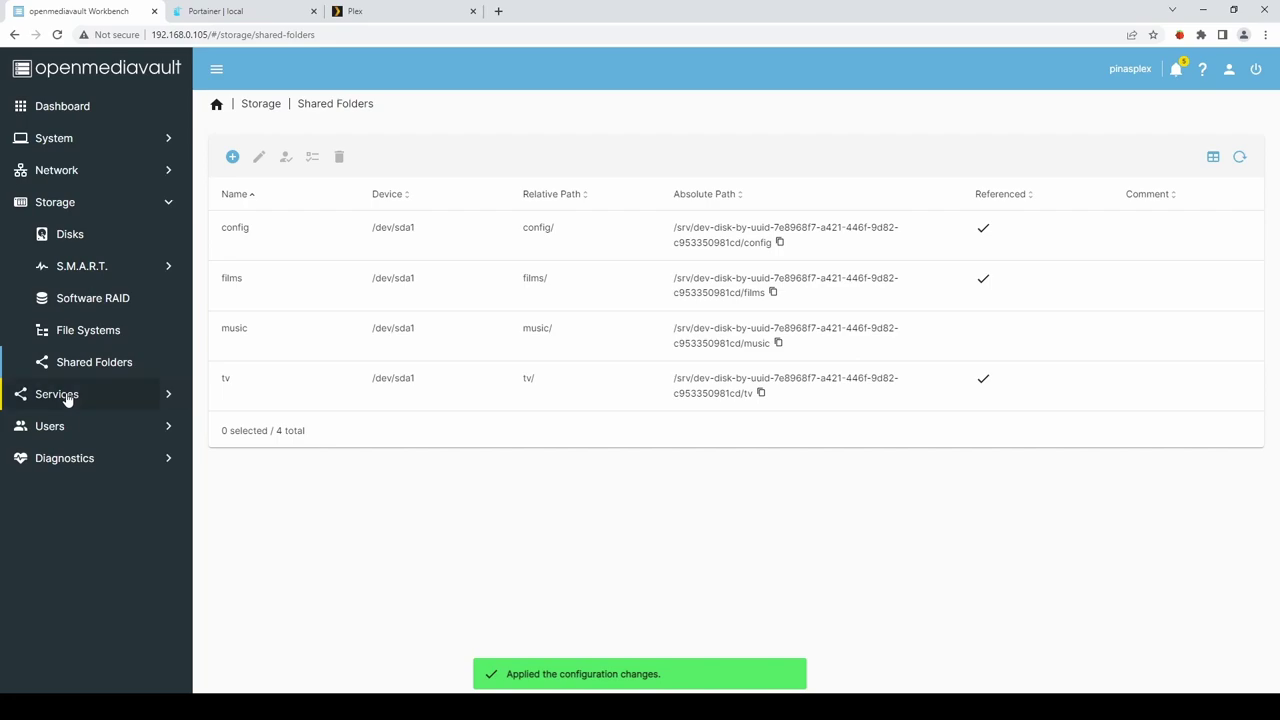
Add an SMB/CIFS share for the music shared folder.
left_click(60, 396)
left_click(78, 430)
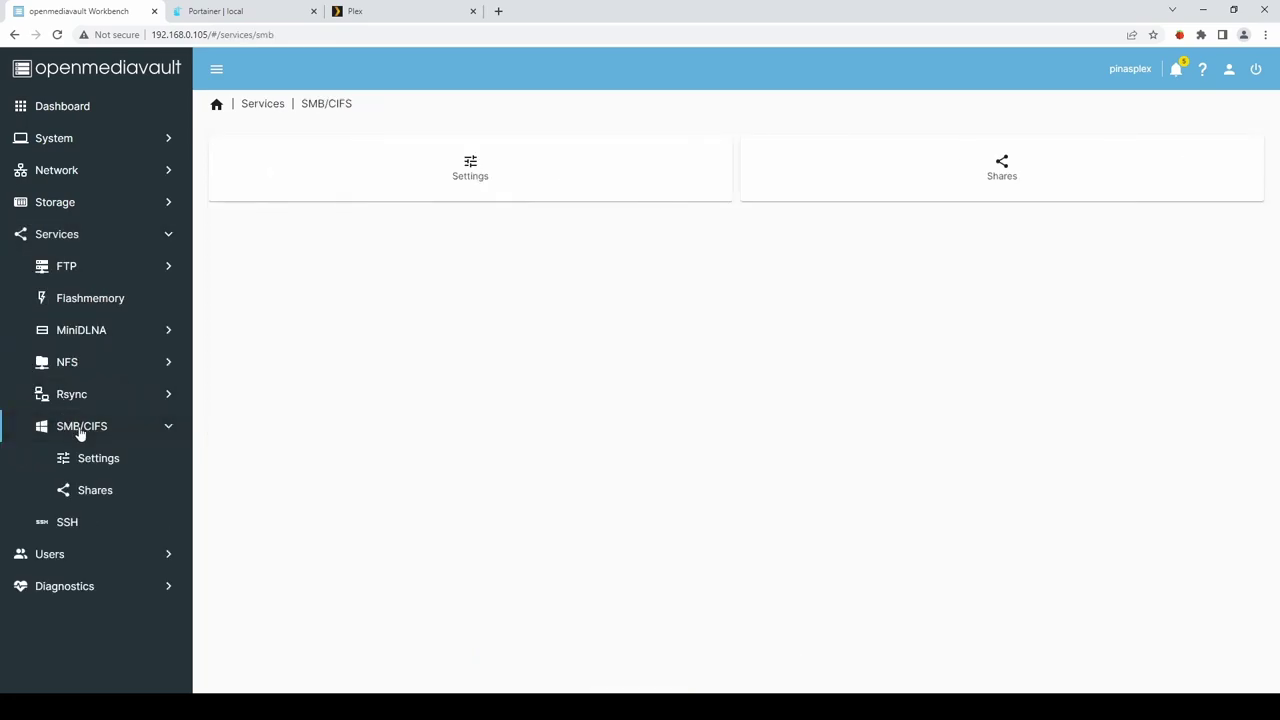
left_click(1002, 168)
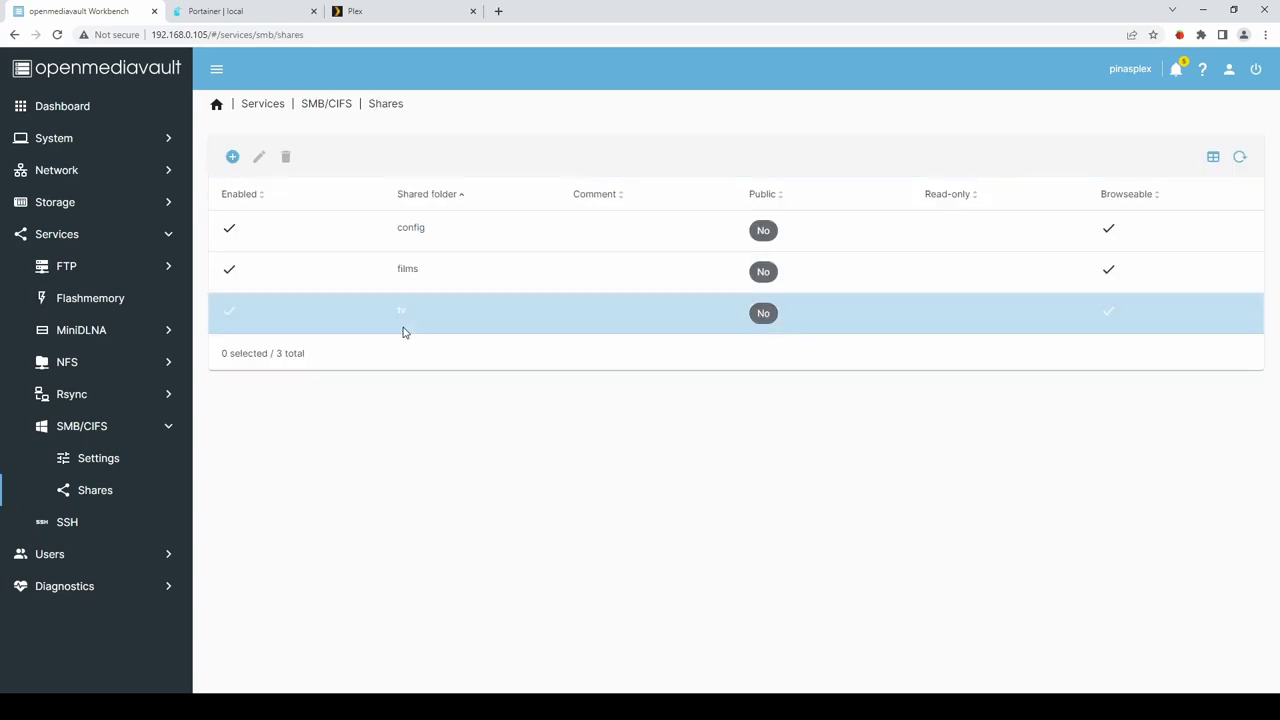
left_click(232, 158)
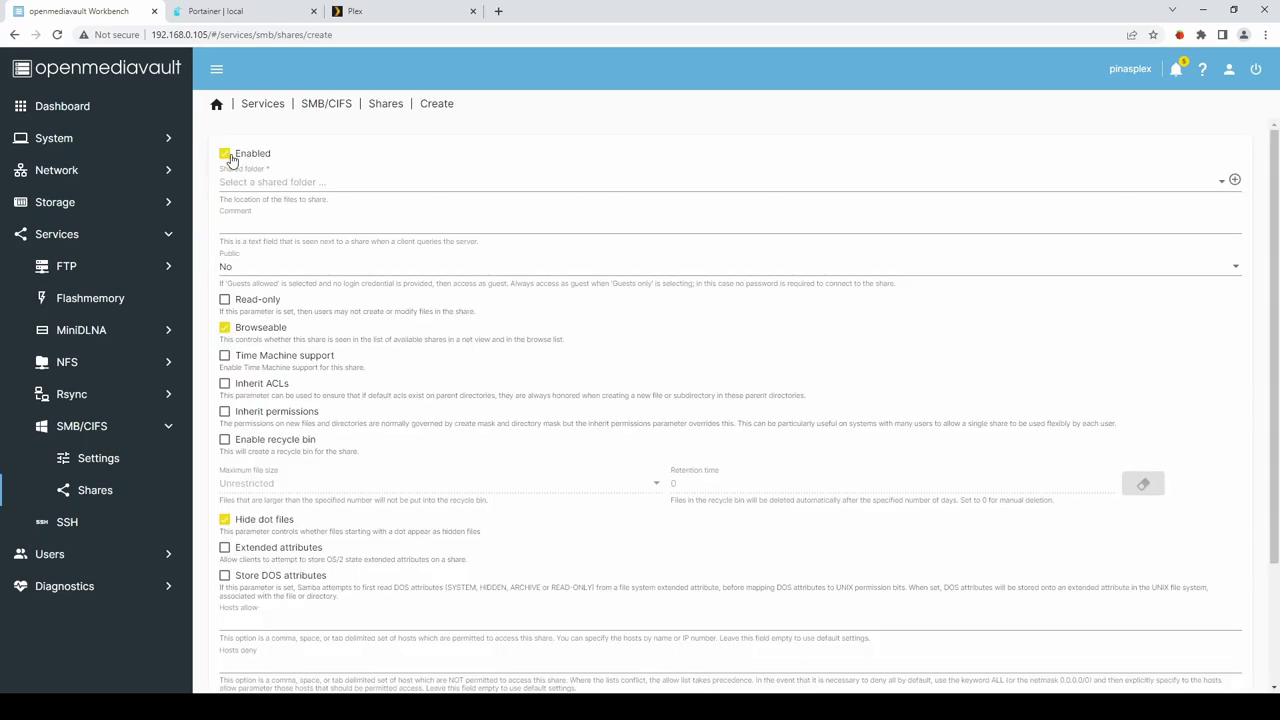
left_click(283, 184)
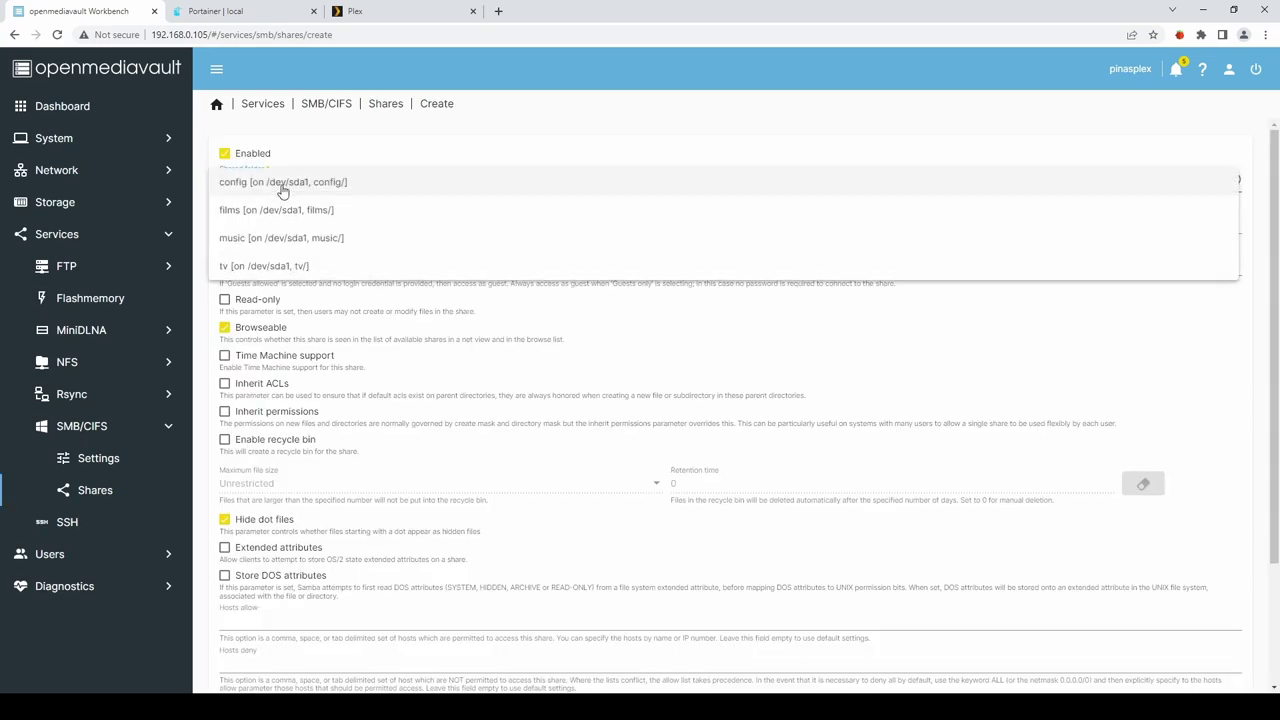
left_click(246, 240)
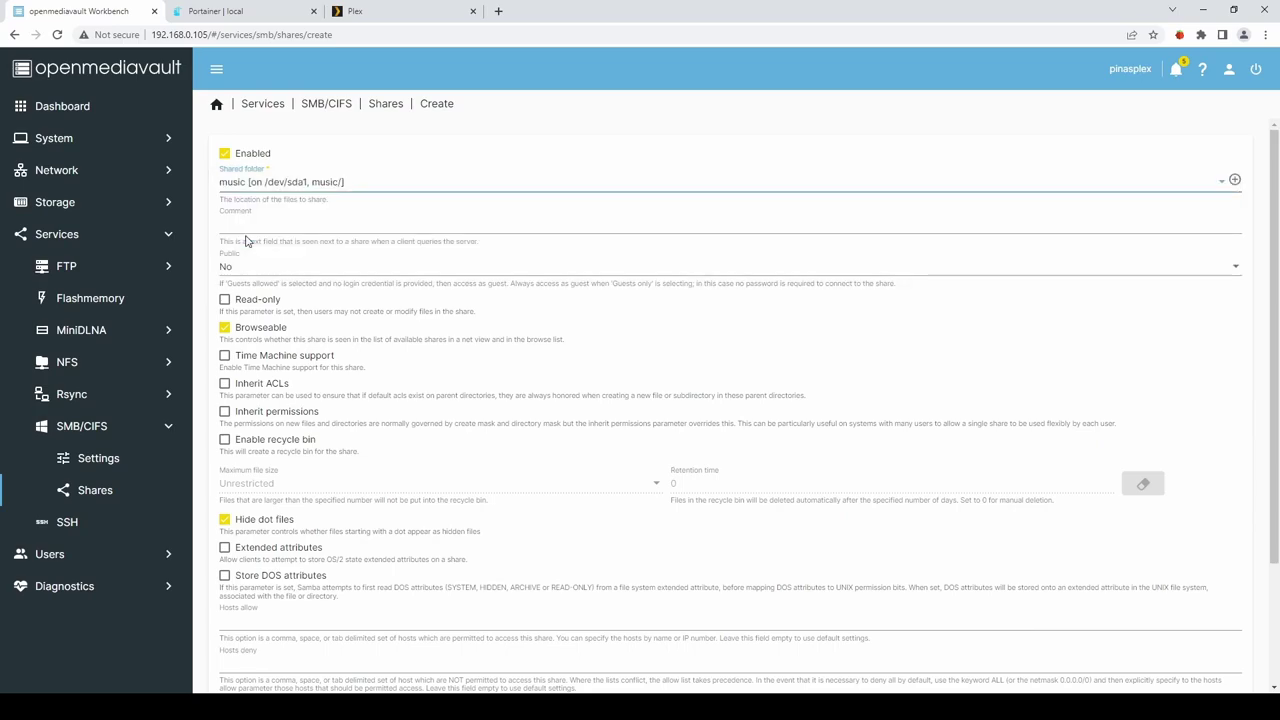
scroll(612, 376, "down", 3)
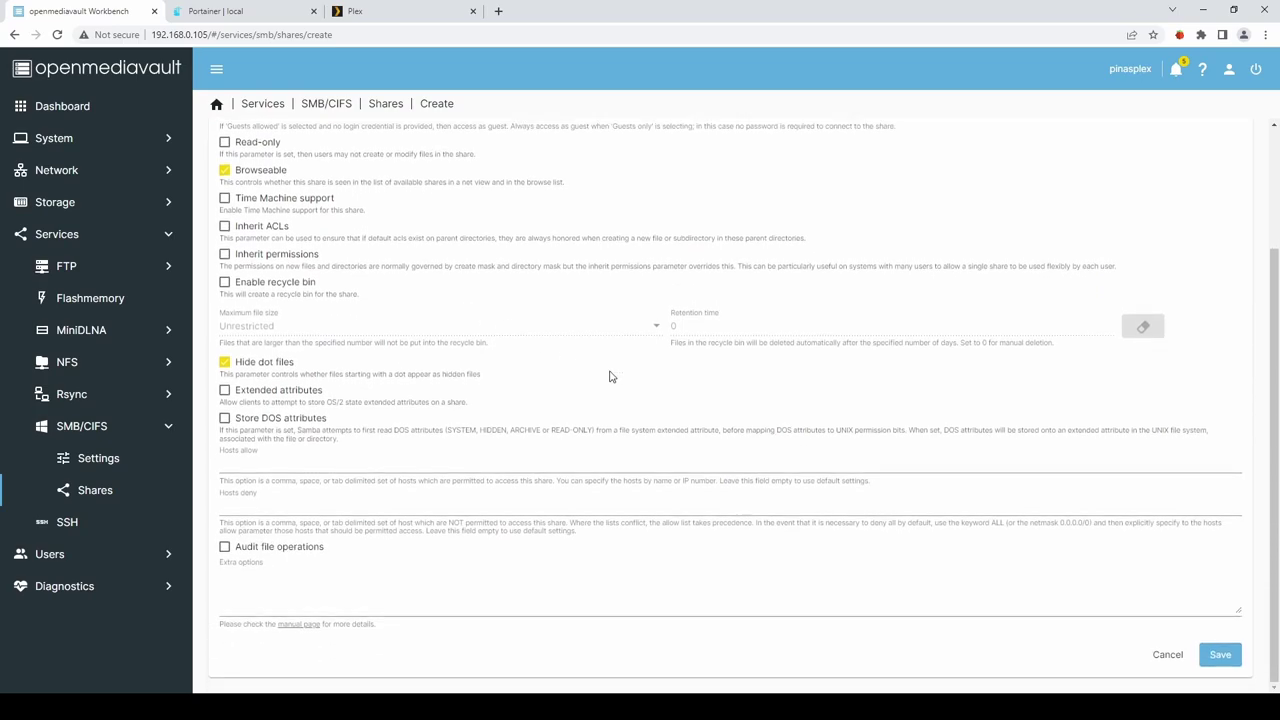
left_click(1232, 662)
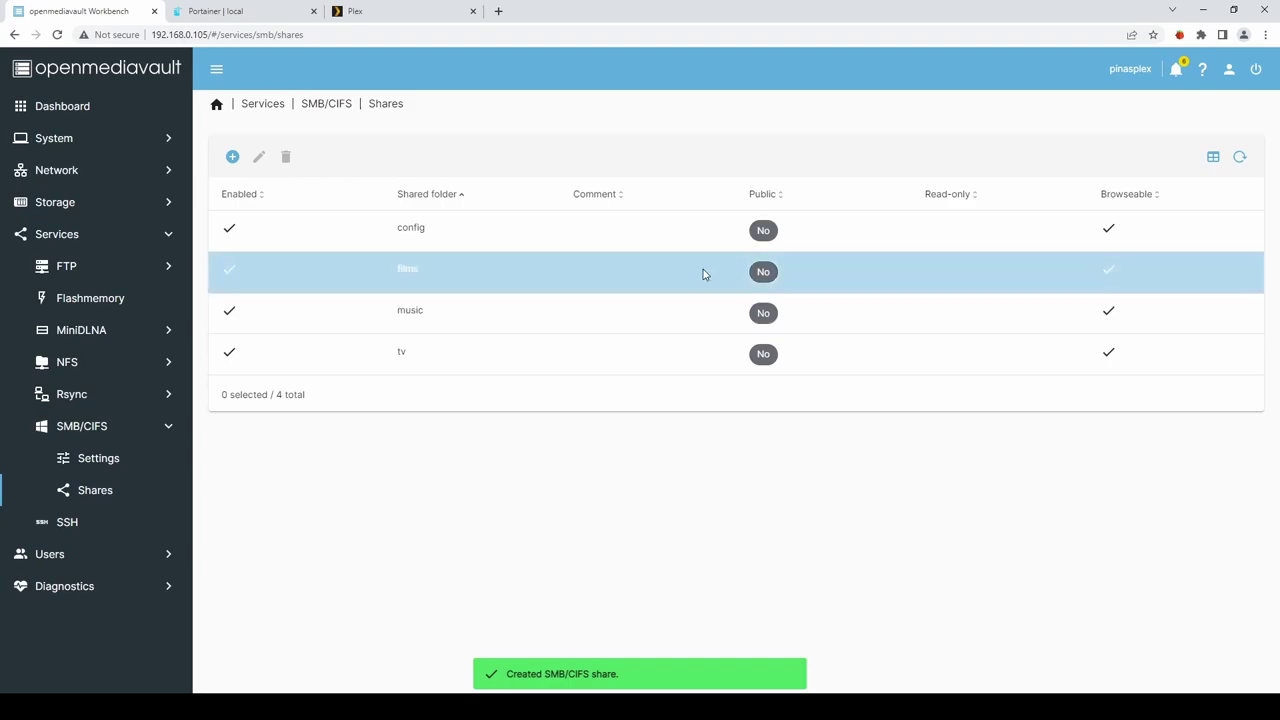
Apply the pending configuration changes and confirm.
left_click(1256, 69)
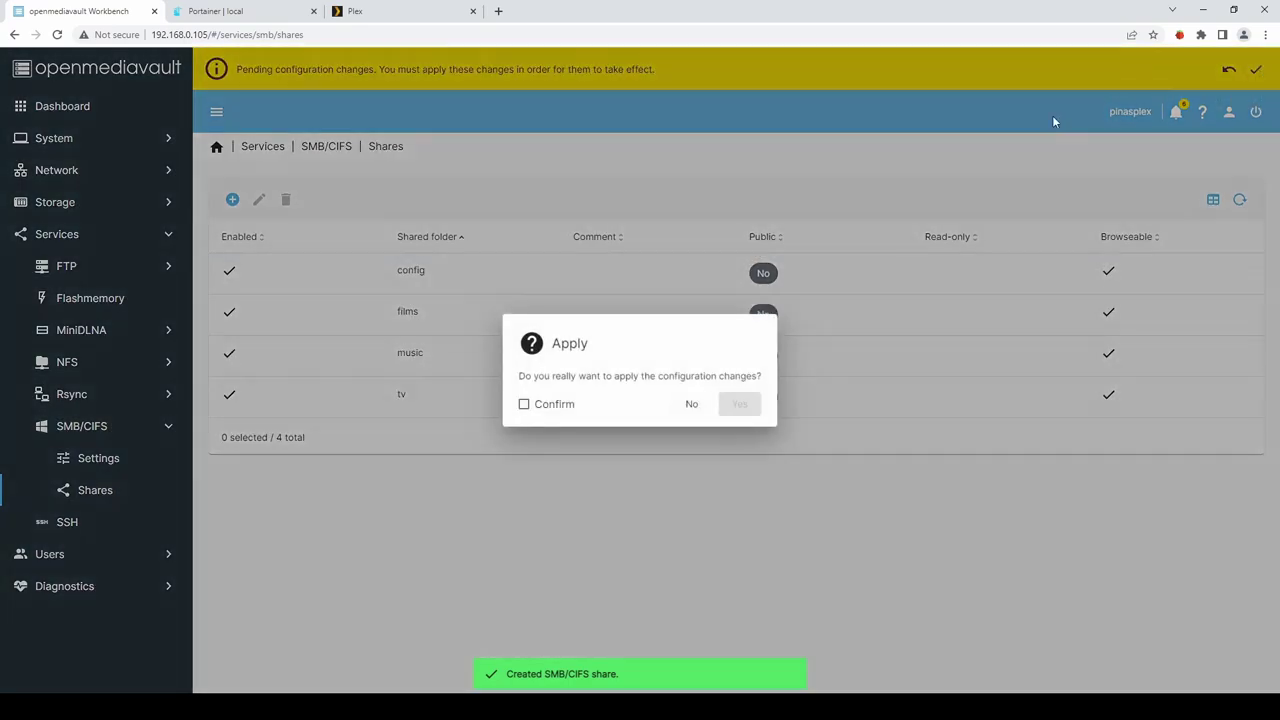
left_click(541, 410)
left_click(745, 406)
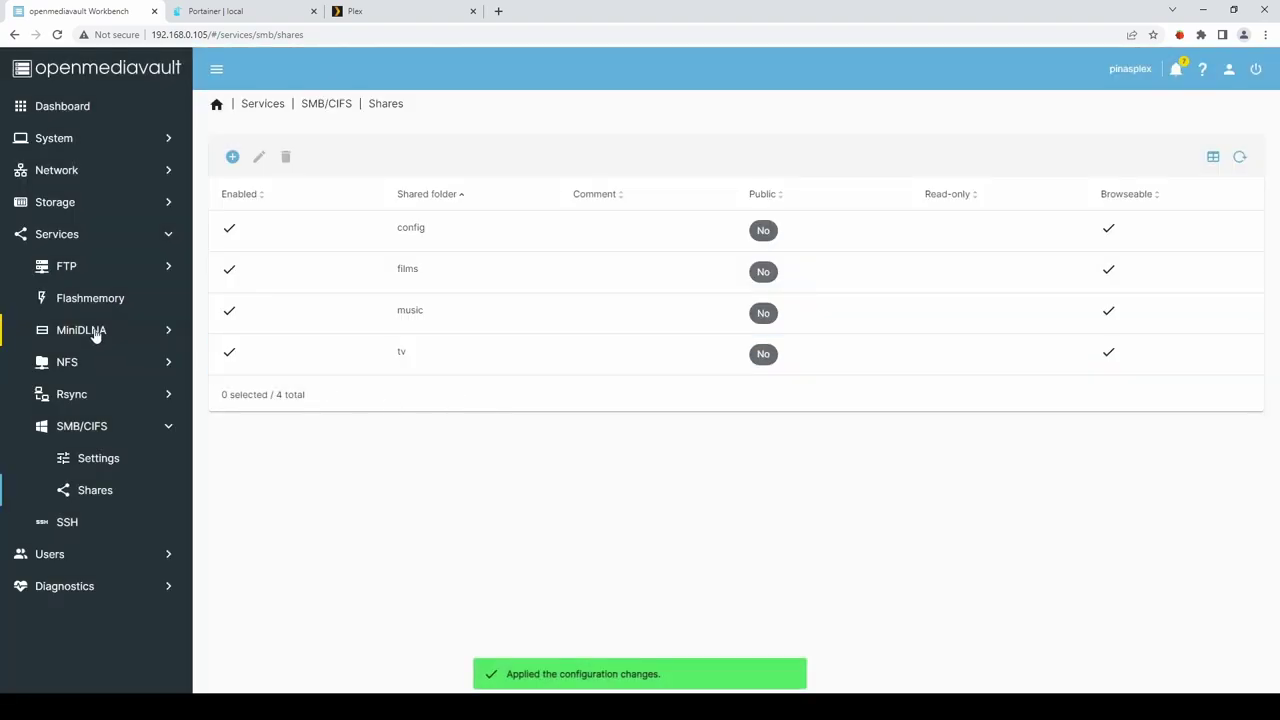
Add a MiniDLNA share for the music folder with Audio content type.
left_click(81, 331)
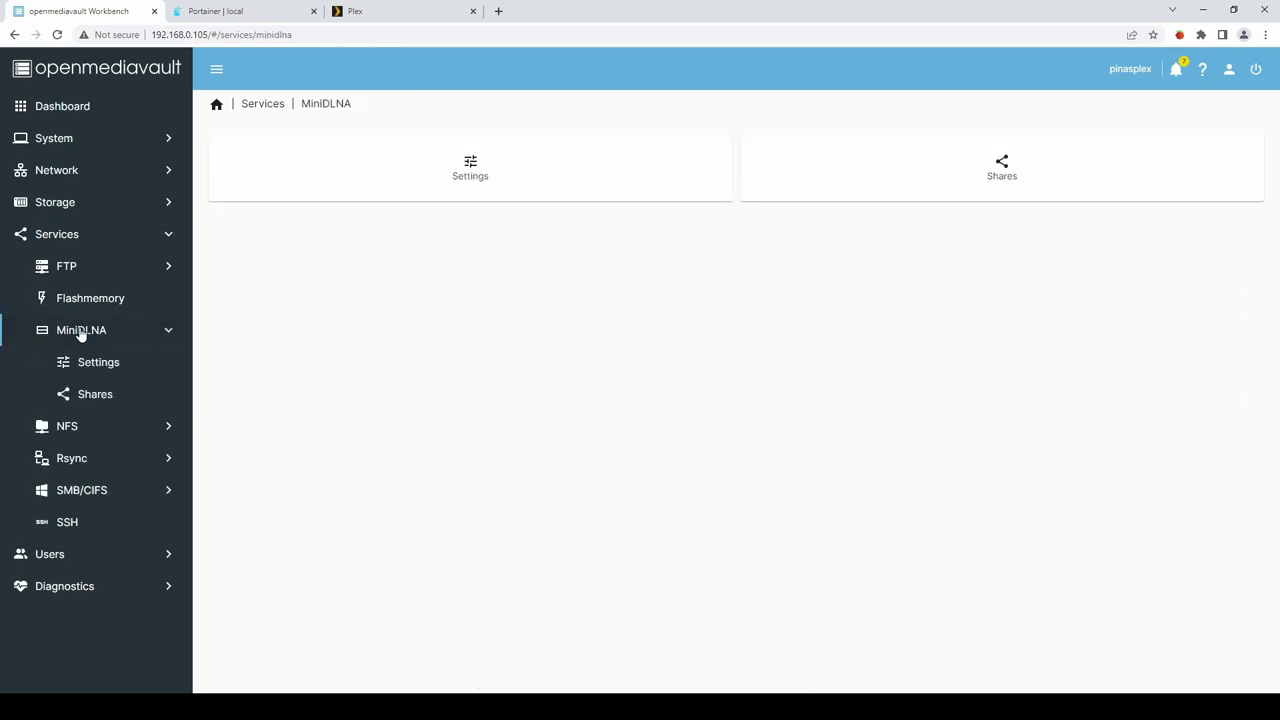
left_click(94, 400)
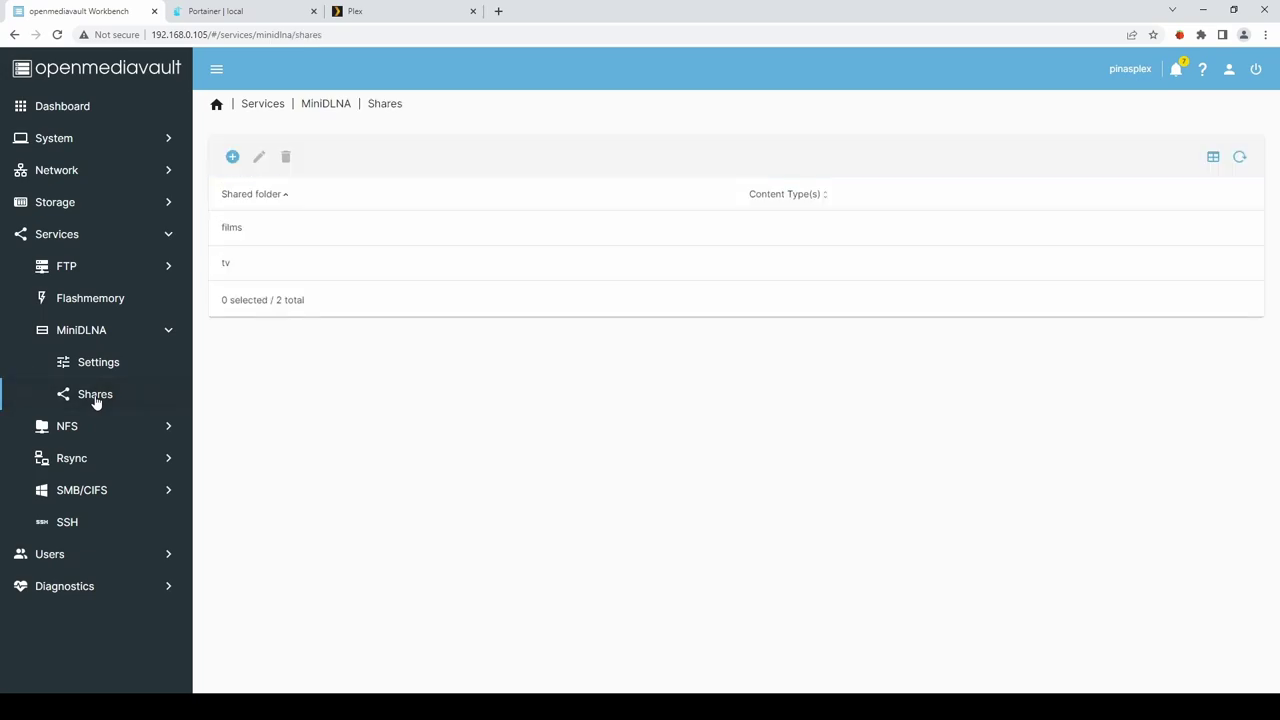
left_click(251, 165)
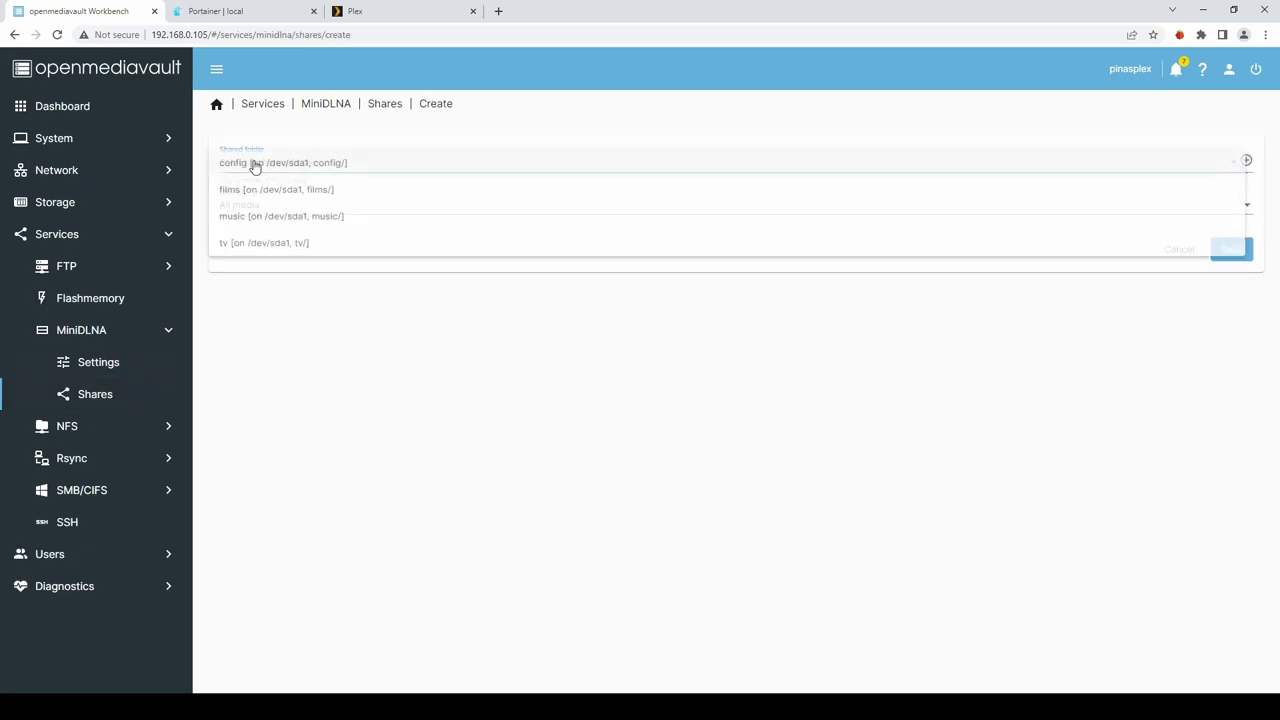
left_click(253, 222)
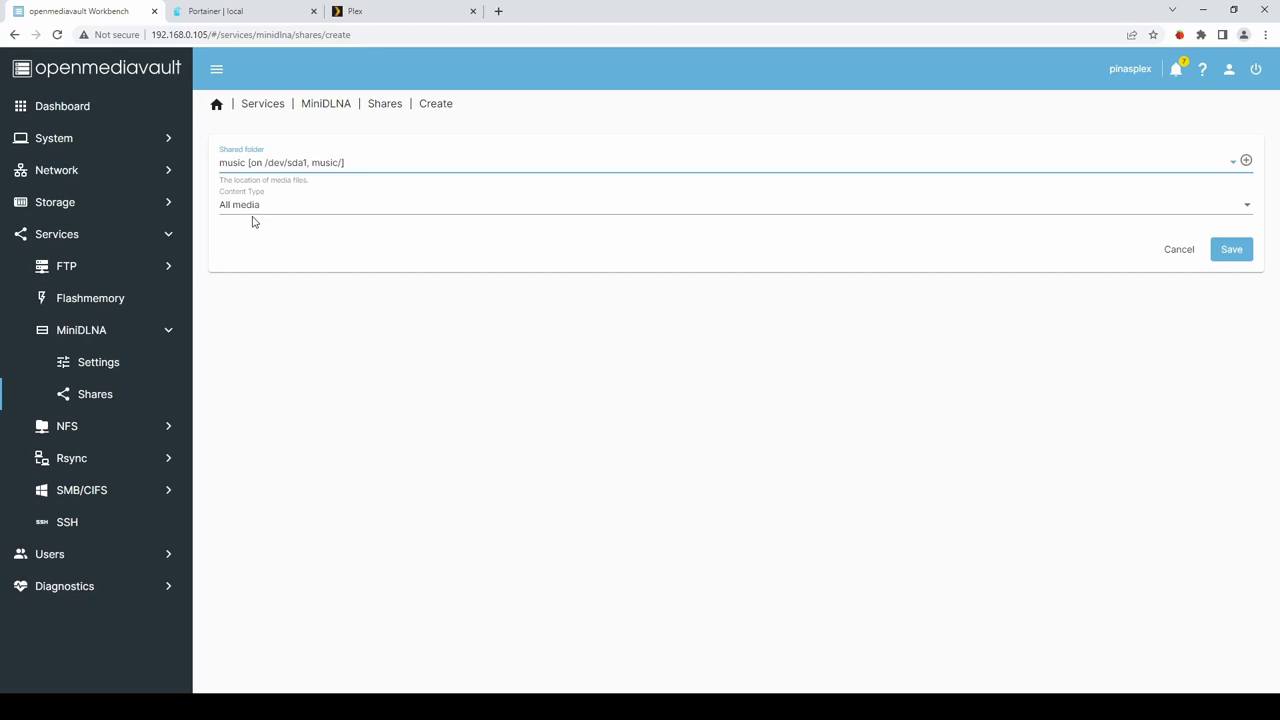
left_click(1228, 207)
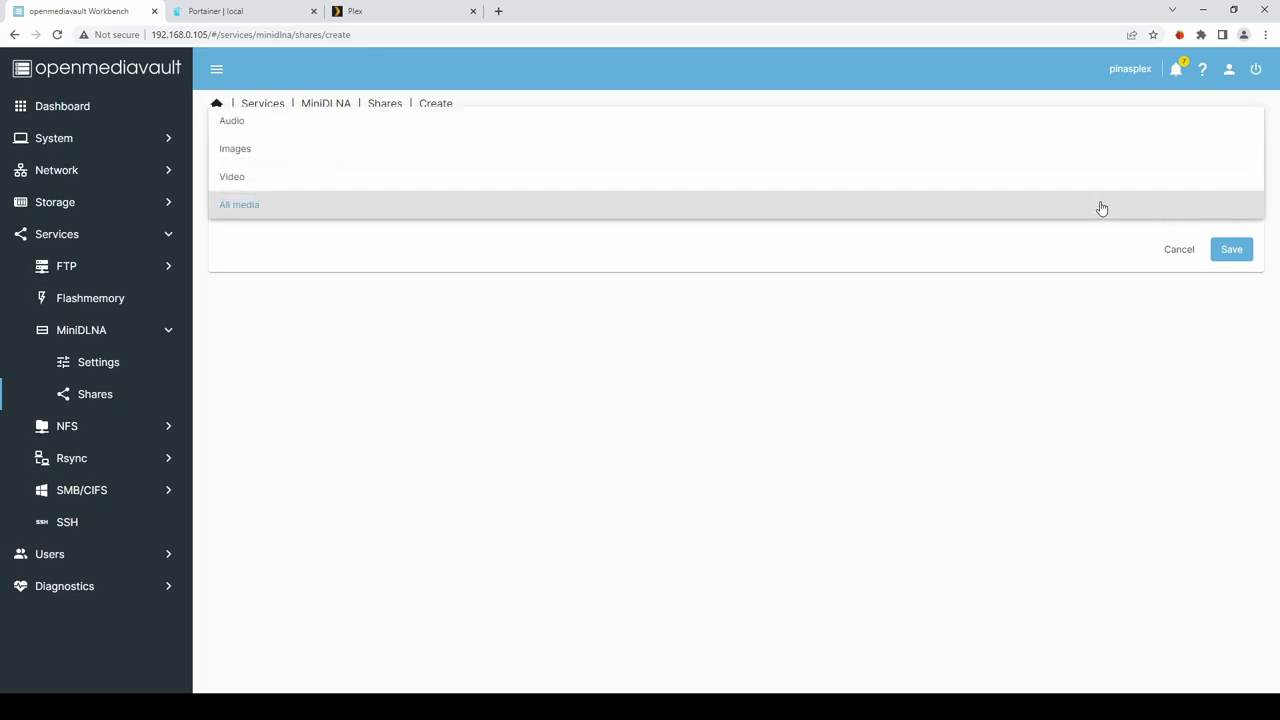
left_click(240, 121)
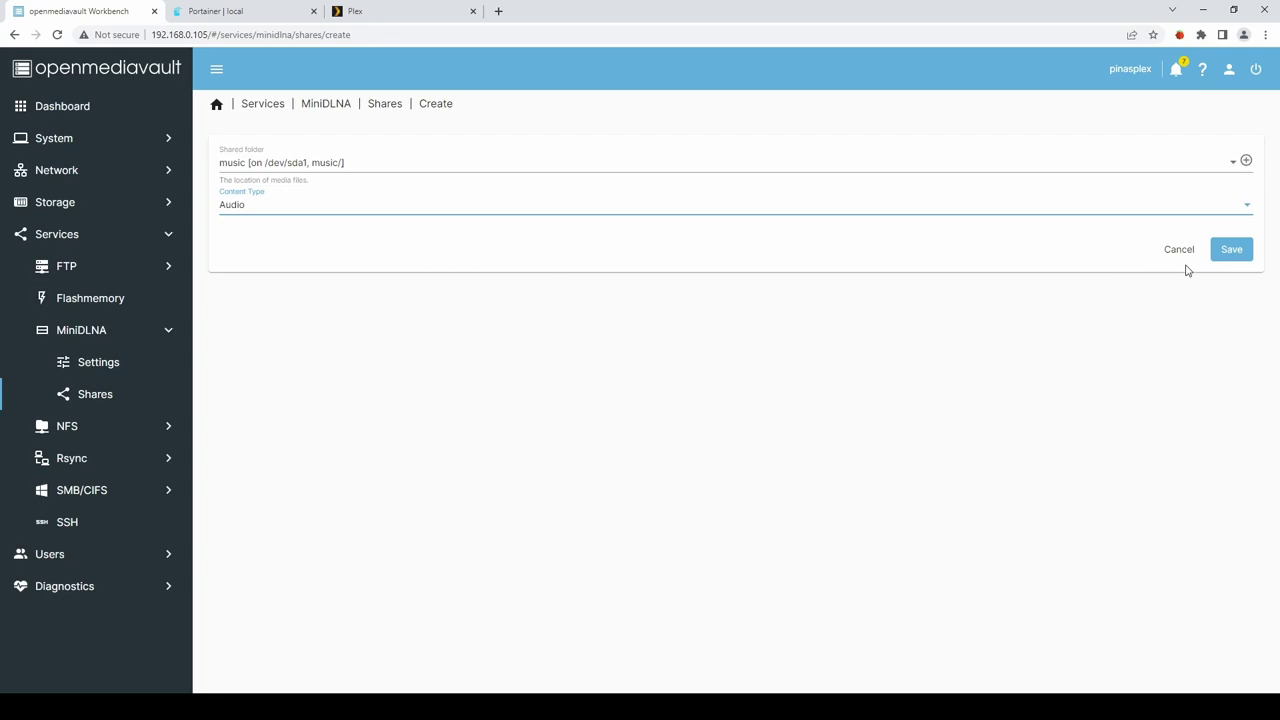
left_click(1236, 252)
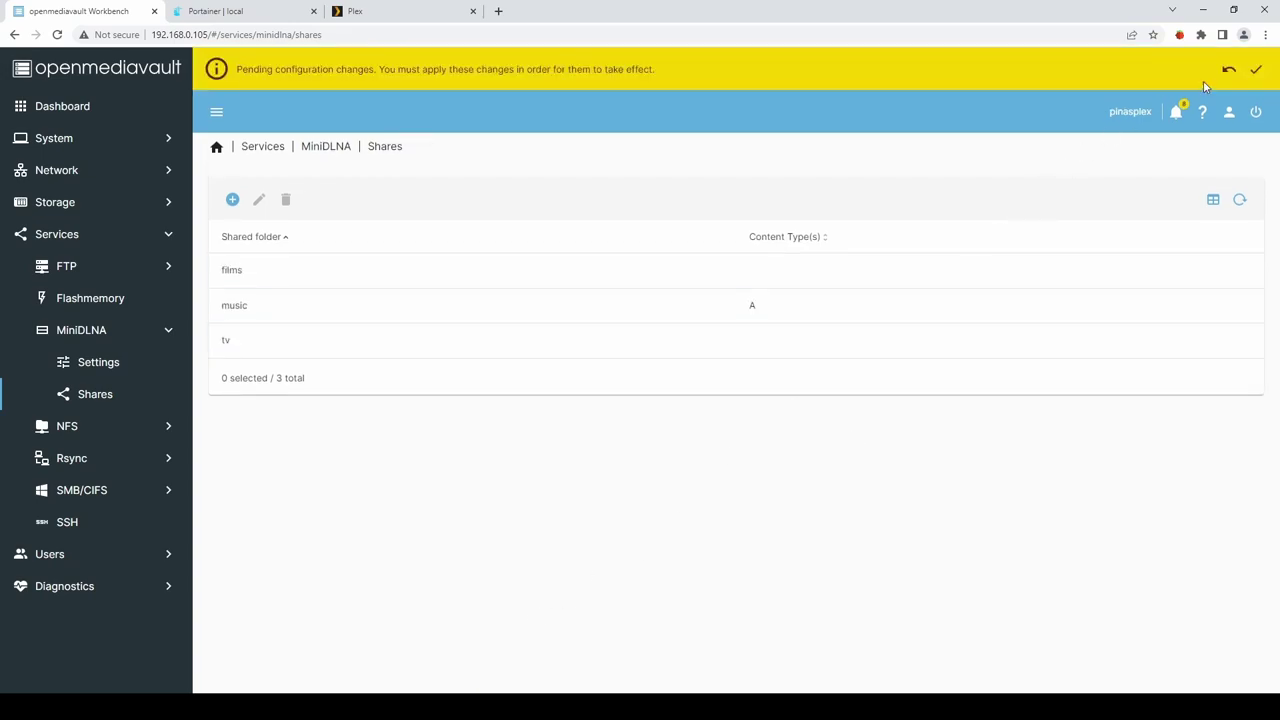
Apply the pending configuration changes and confirm.
left_click(1256, 70)
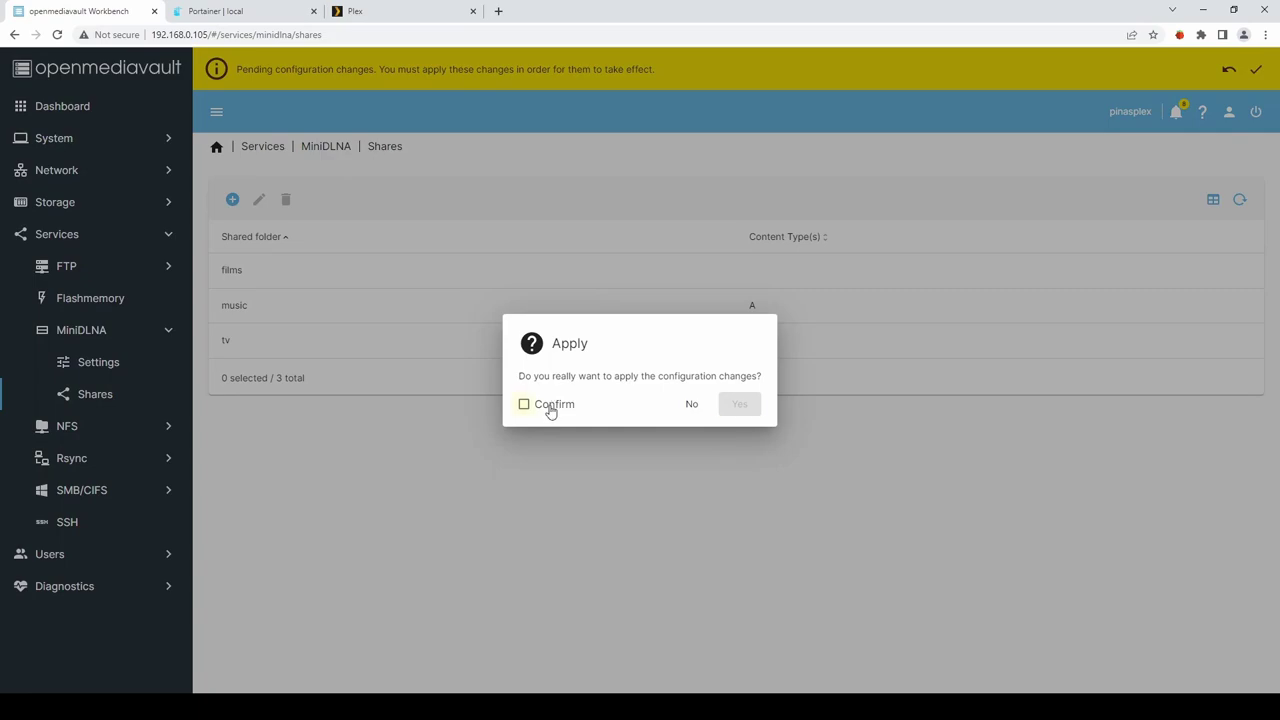
left_click(549, 408)
left_click(745, 410)
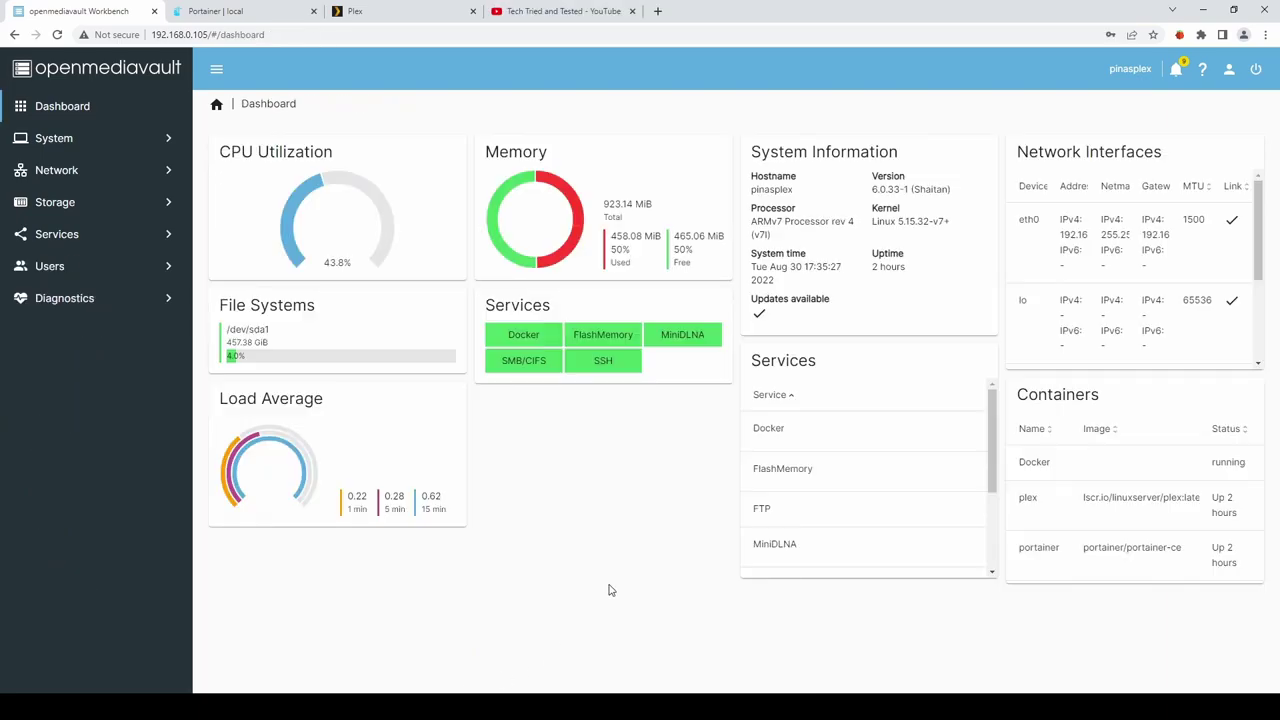
Search the plugins for 'youtube' and install openmediavault-downloader, confirming the installation.
left_click(62, 142)
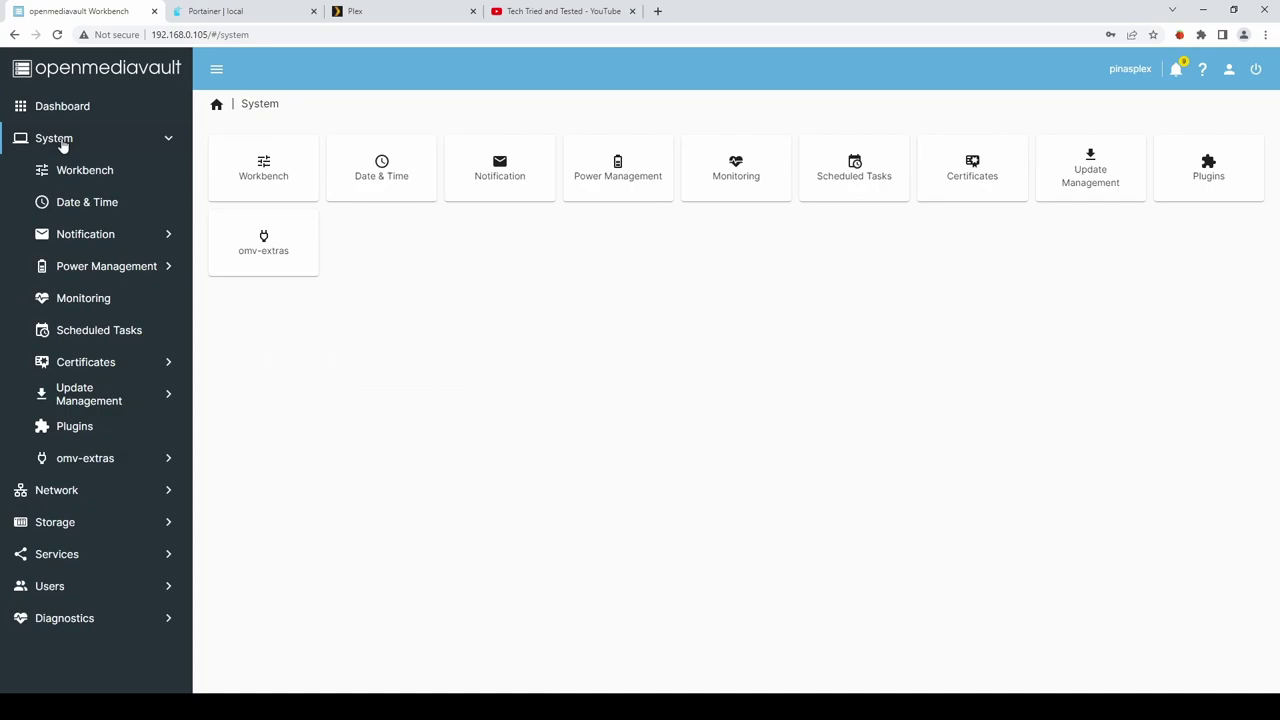
left_click(78, 428)
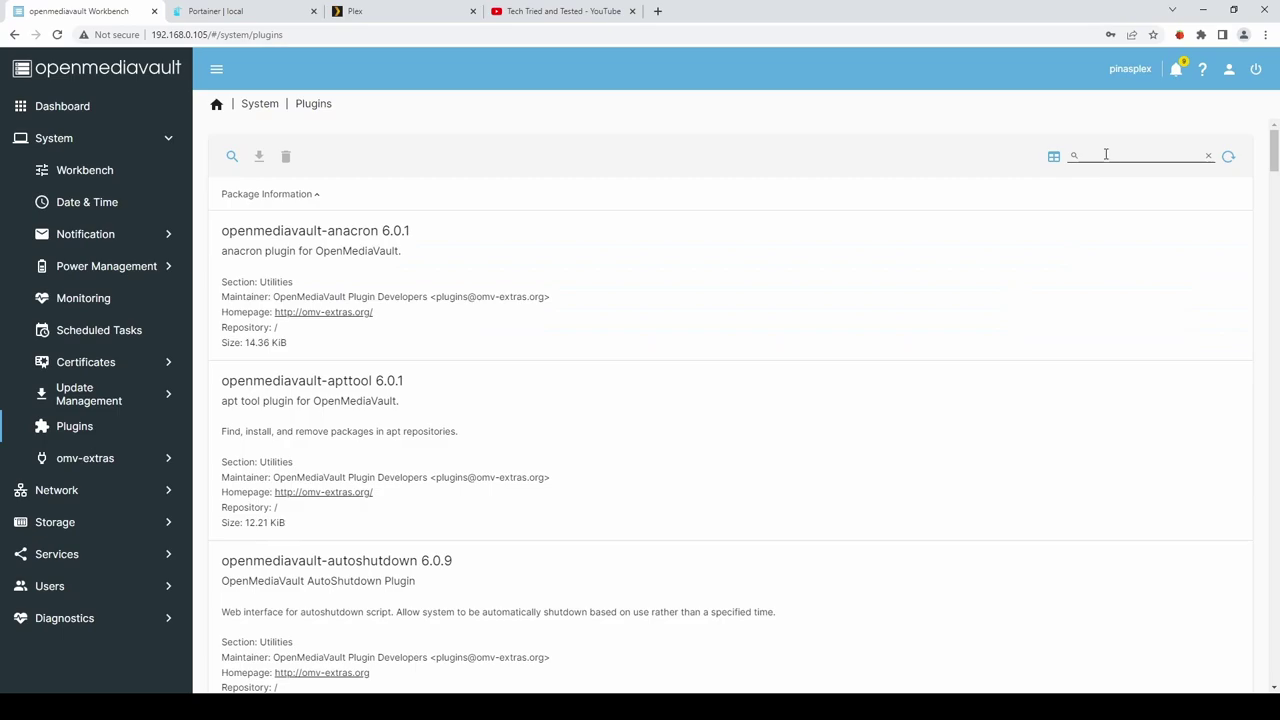
left_click(1106, 154)
type("youtube")
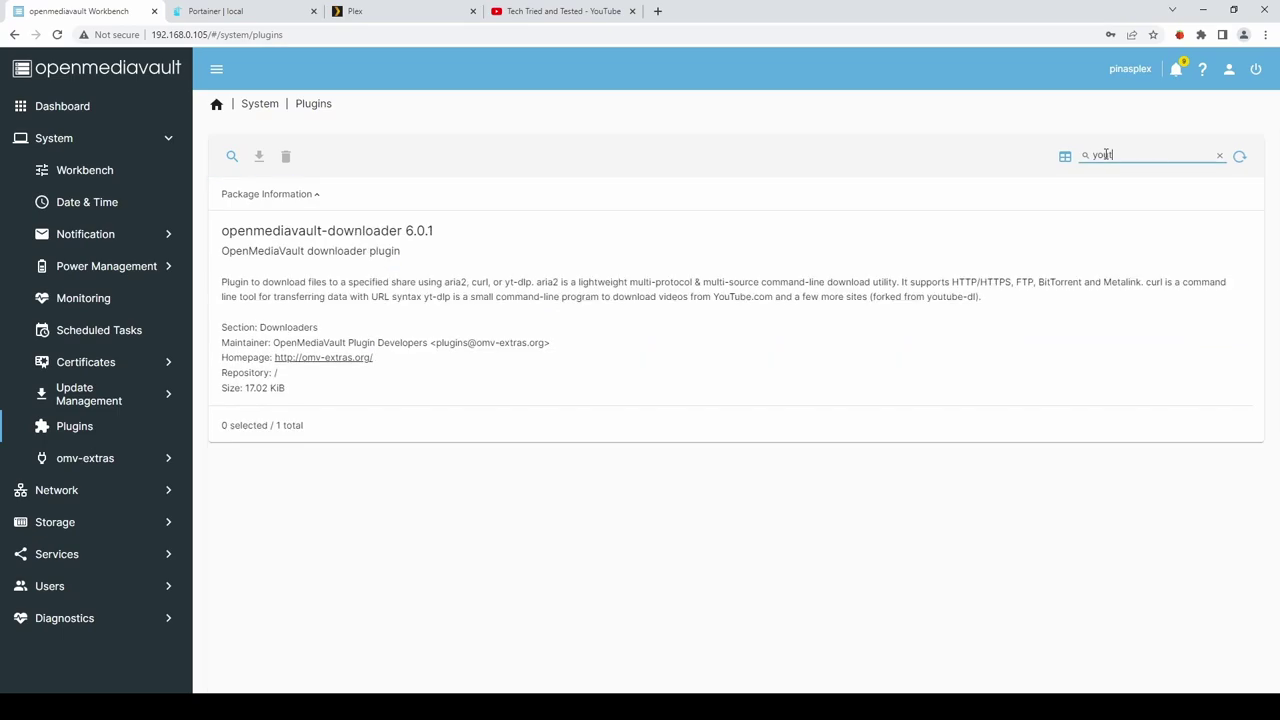
left_click(972, 251)
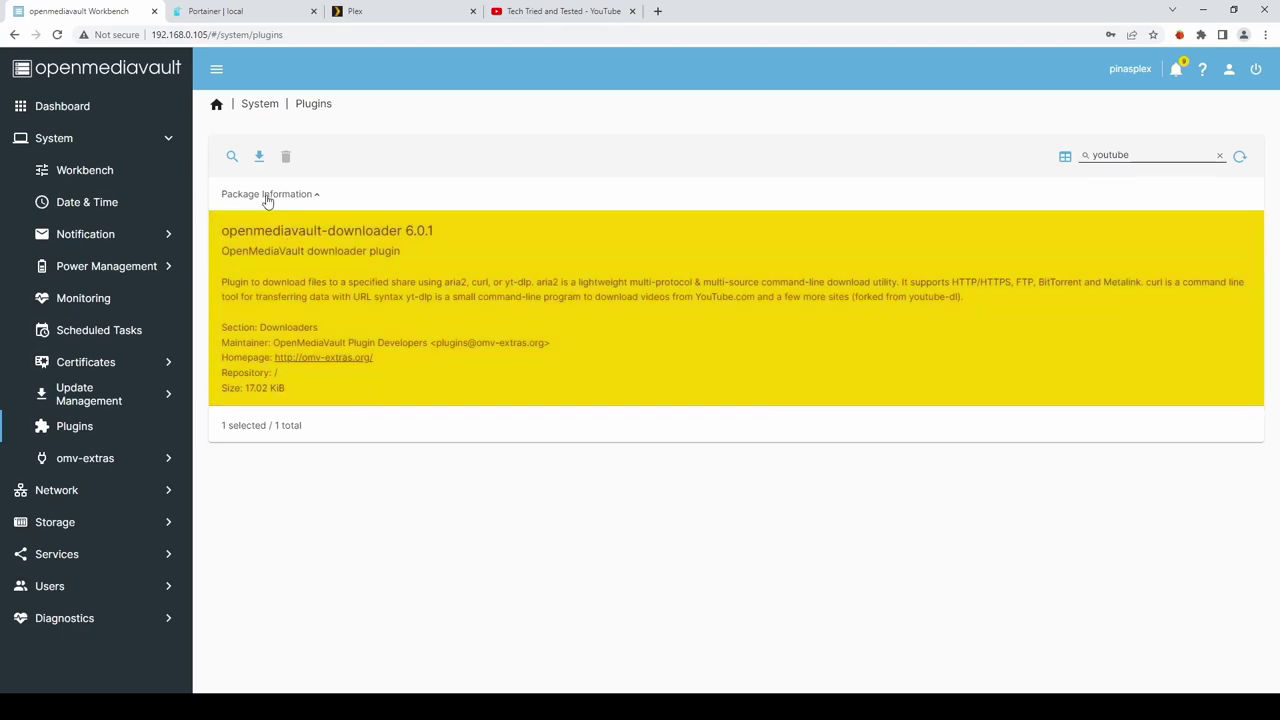
left_click(259, 158)
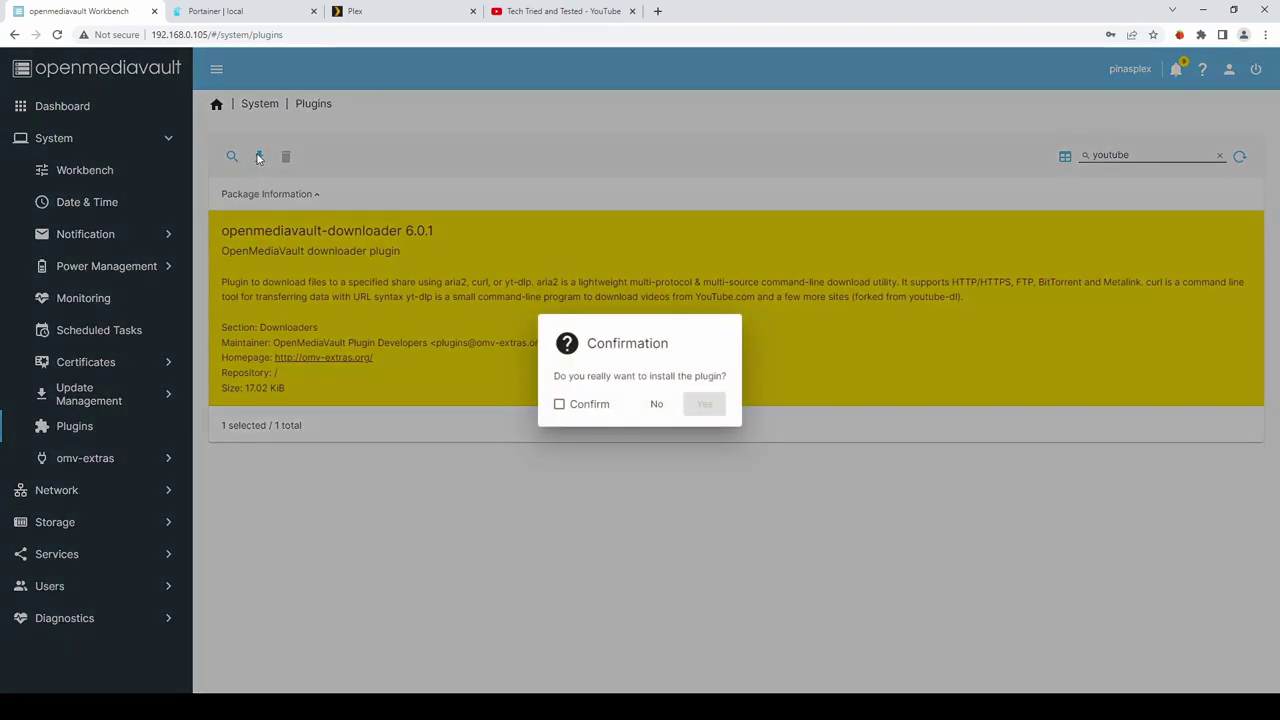
left_click(559, 405)
left_click(704, 404)
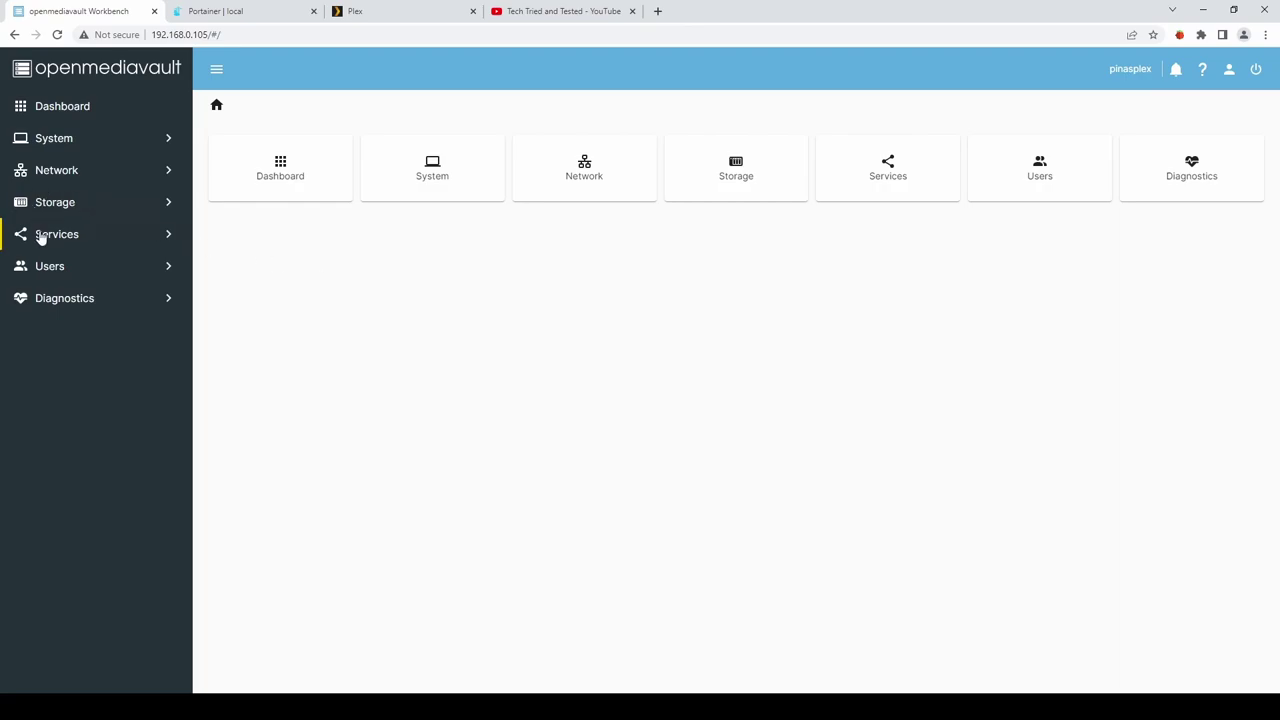
In Services > Downloader, fill a new download: type youtube-dl, filename 1.mp4, format mp4/m4a.
left_click(40, 237)
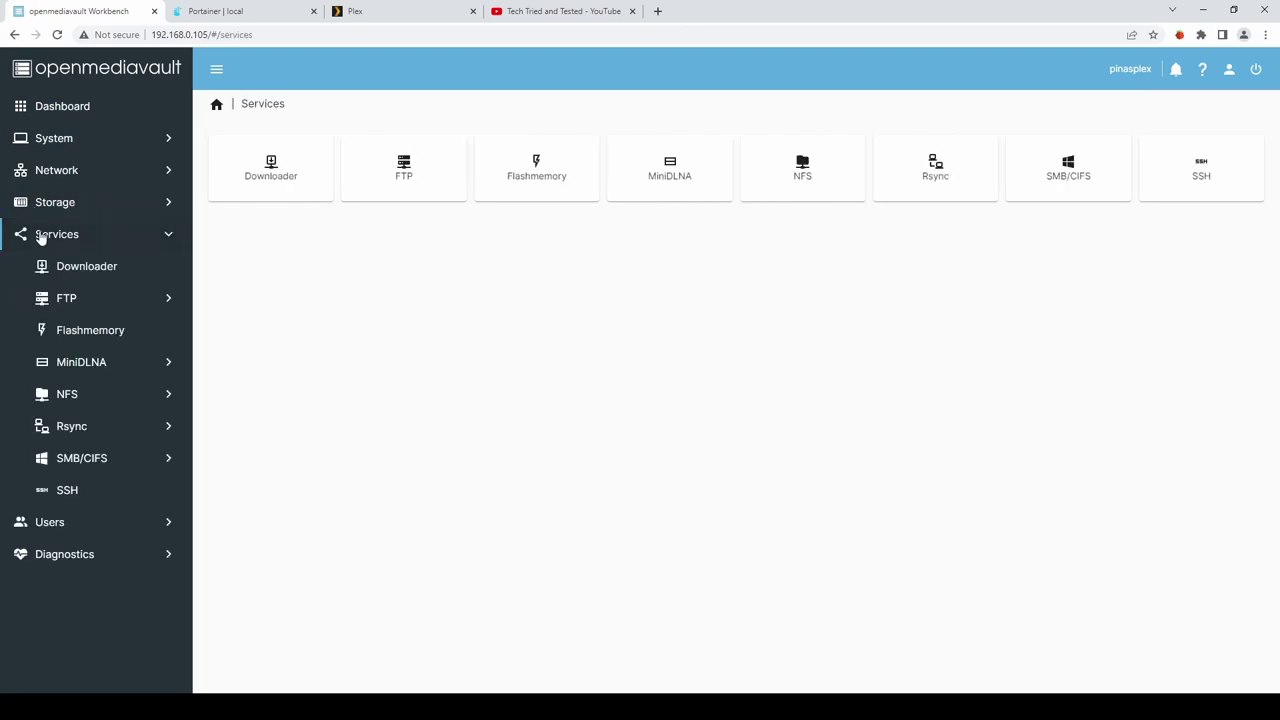
left_click(88, 268)
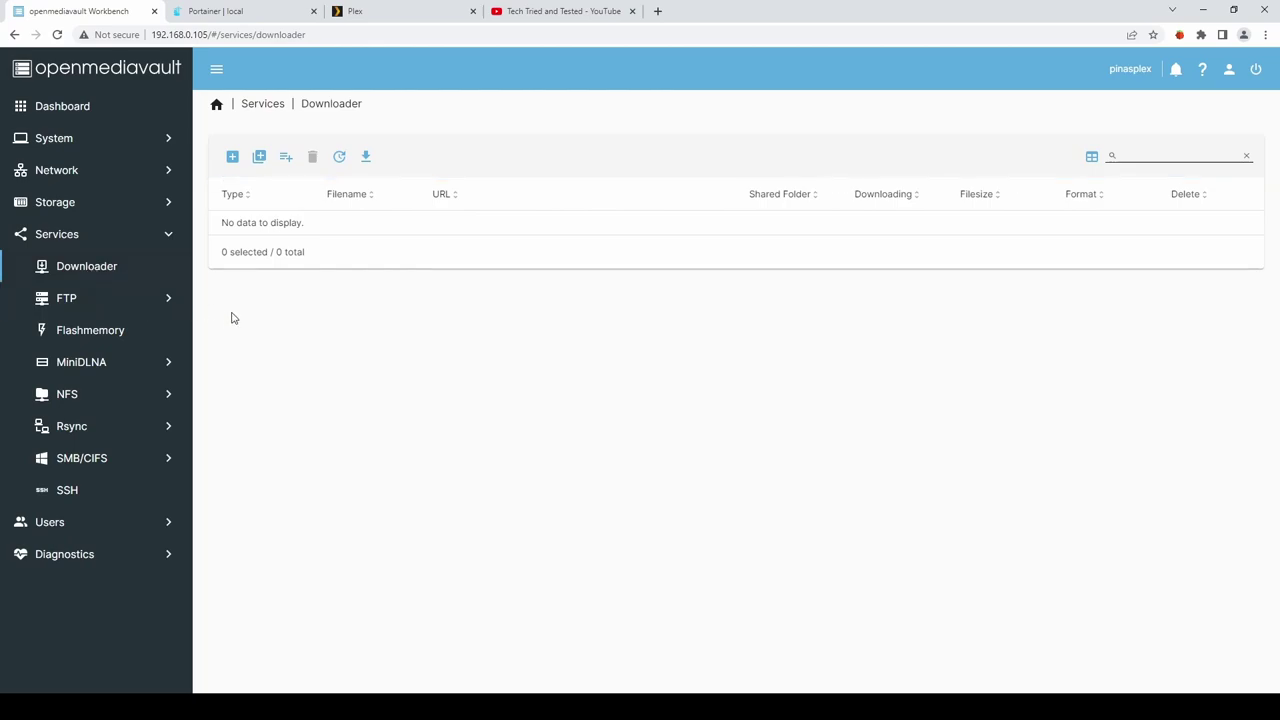
left_click(232, 158)
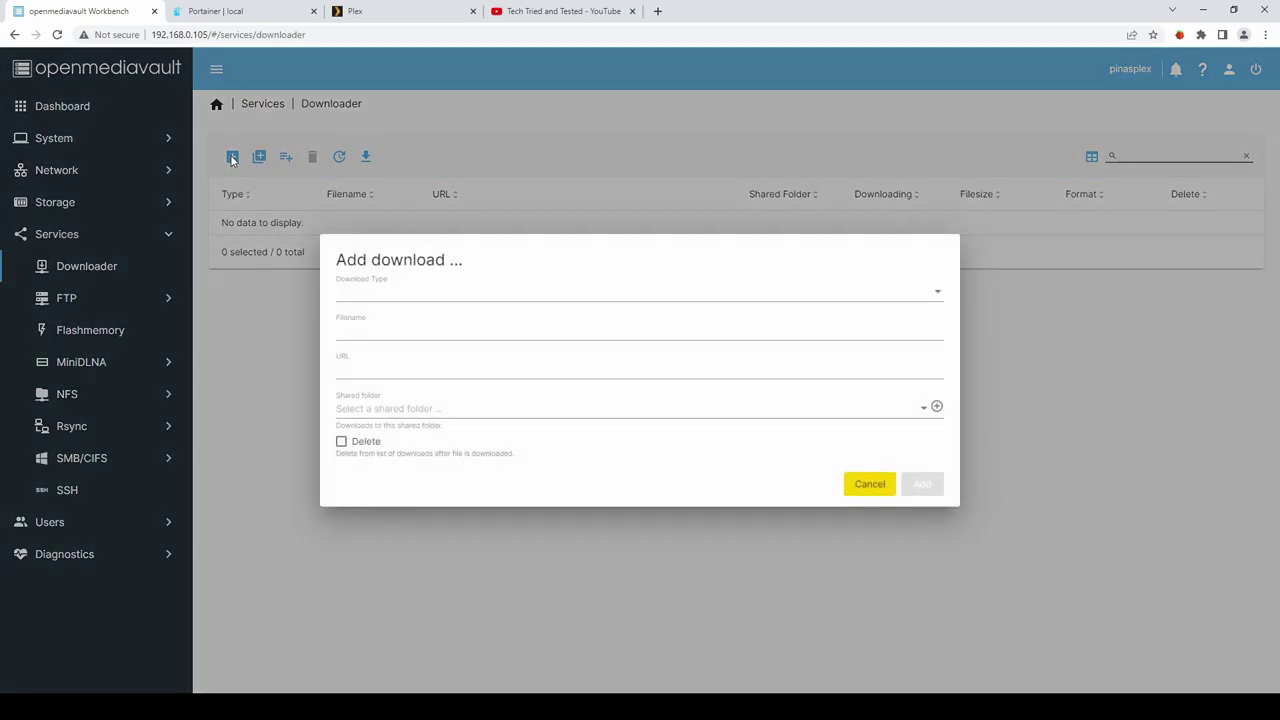
left_click(373, 291)
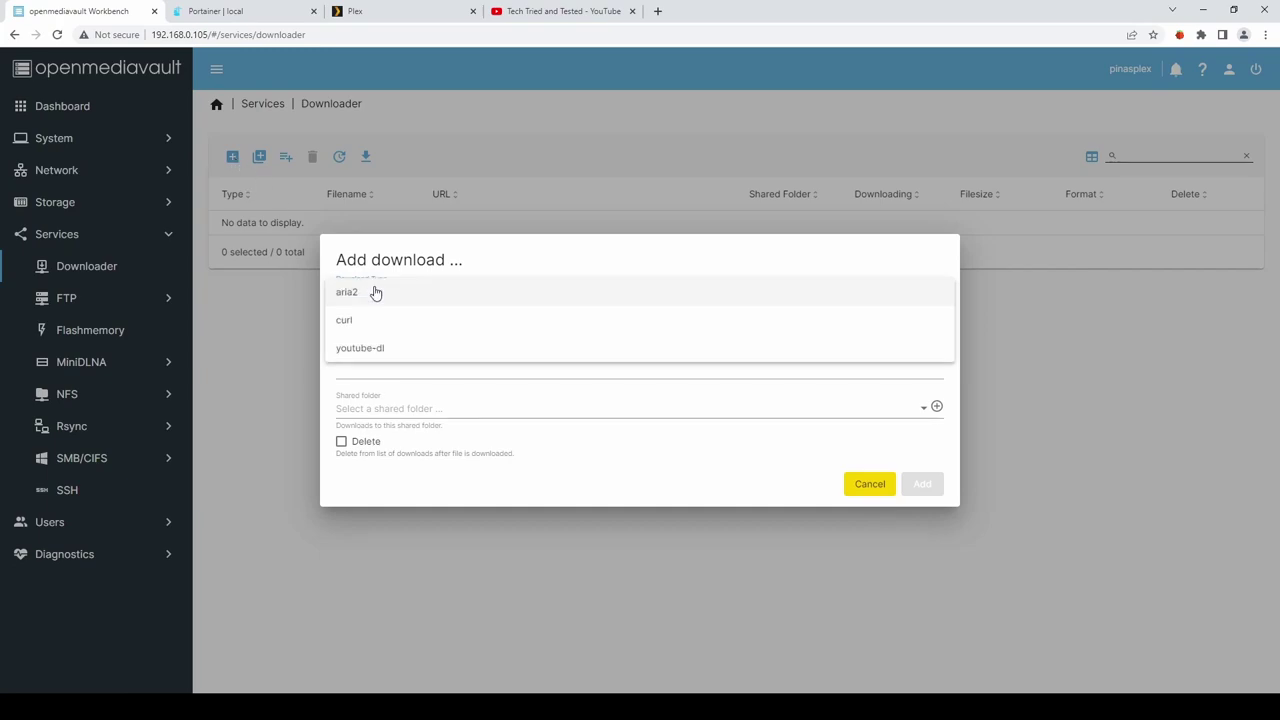
left_click(353, 349)
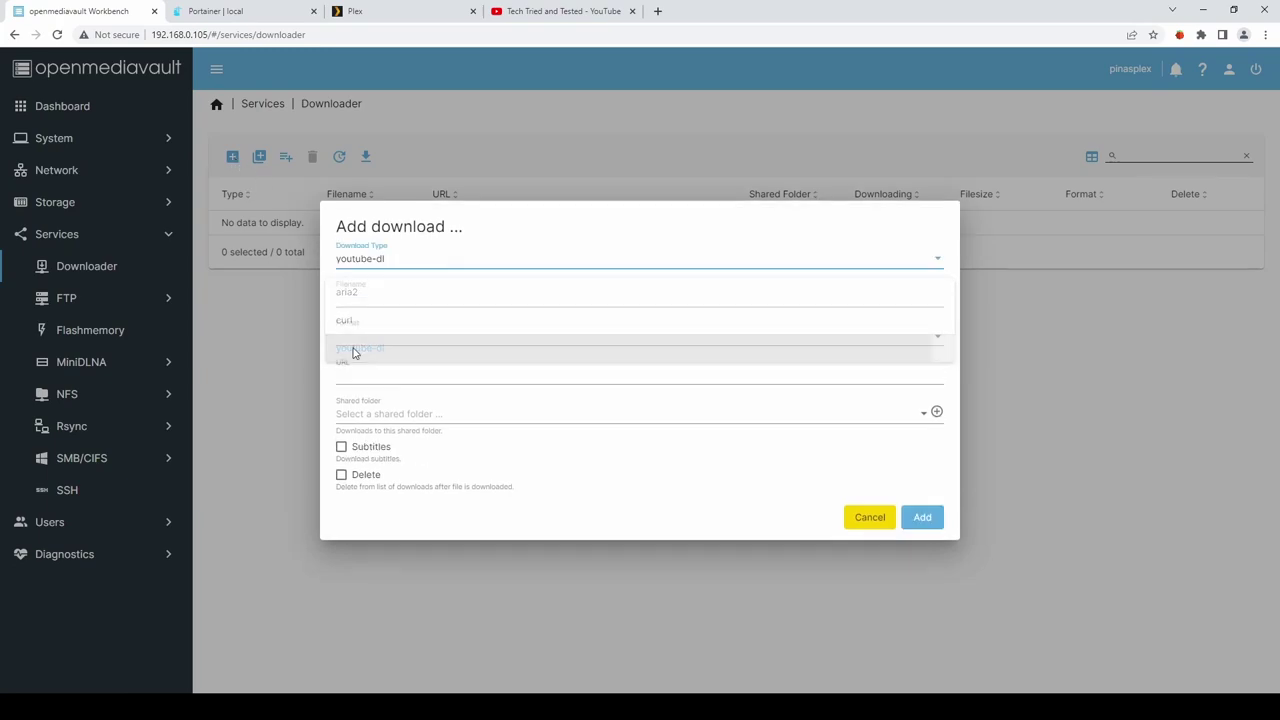
left_click(390, 296)
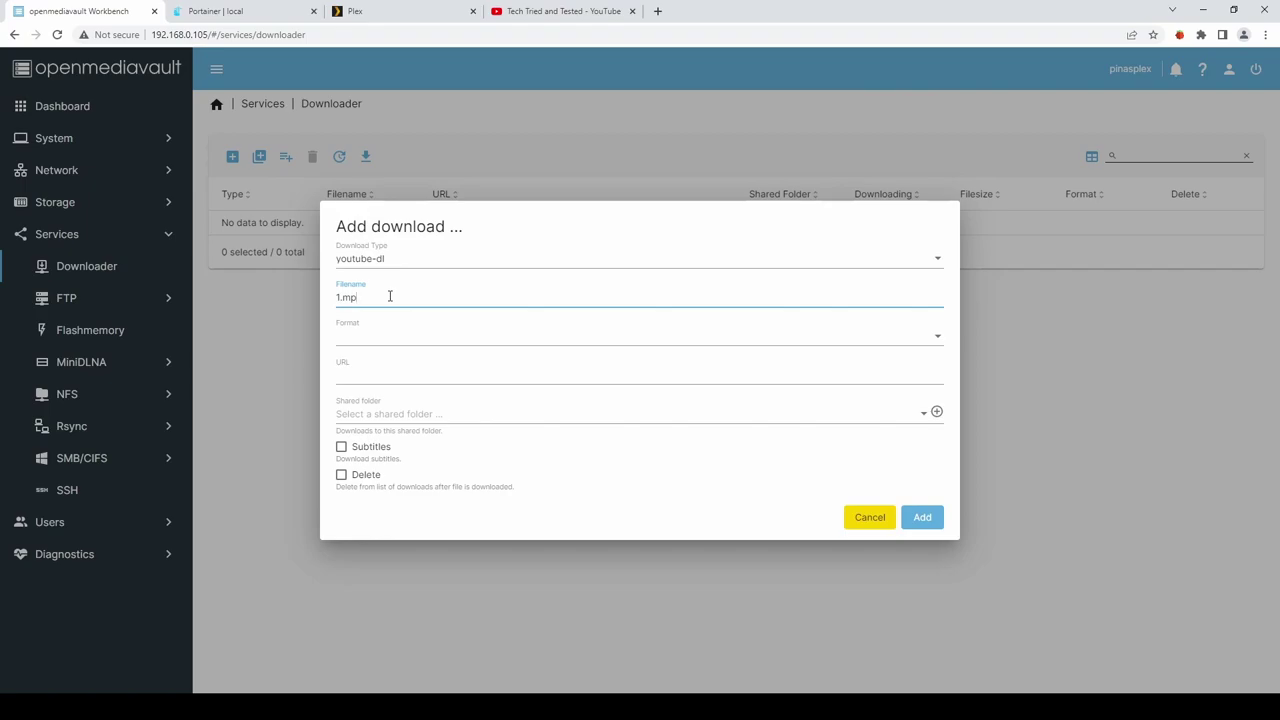
left_click(376, 337)
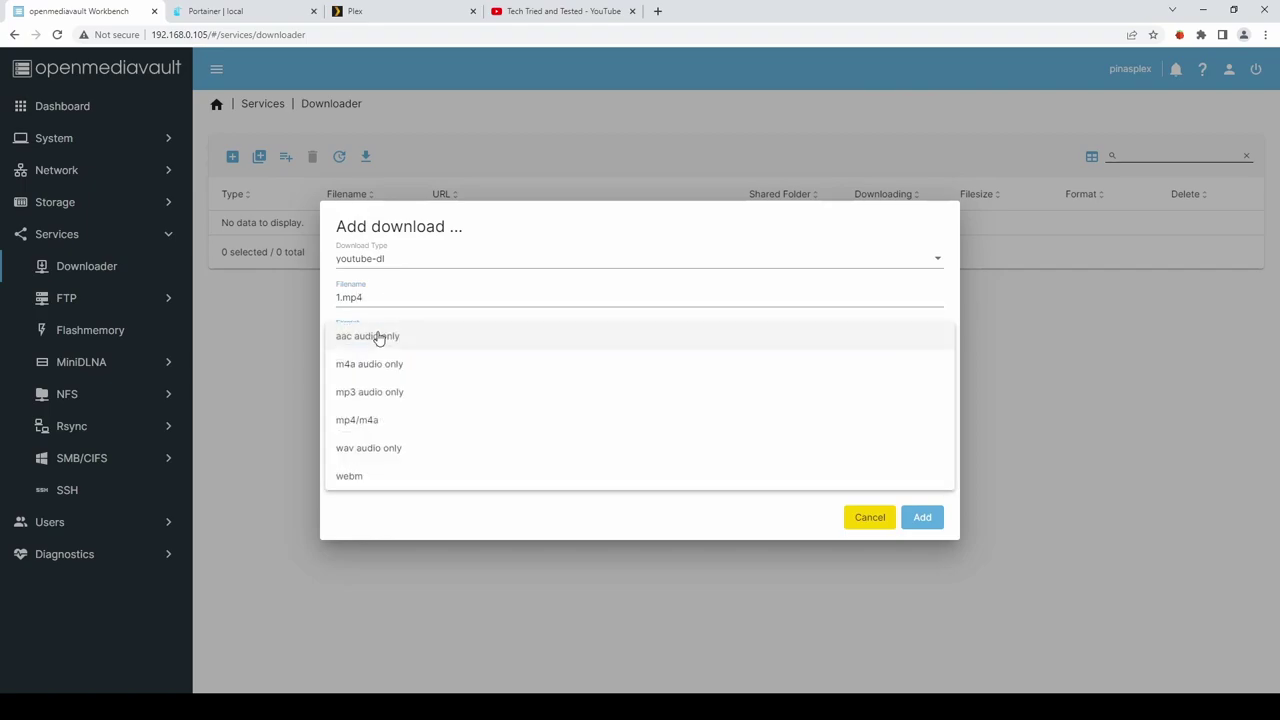
left_click(367, 421)
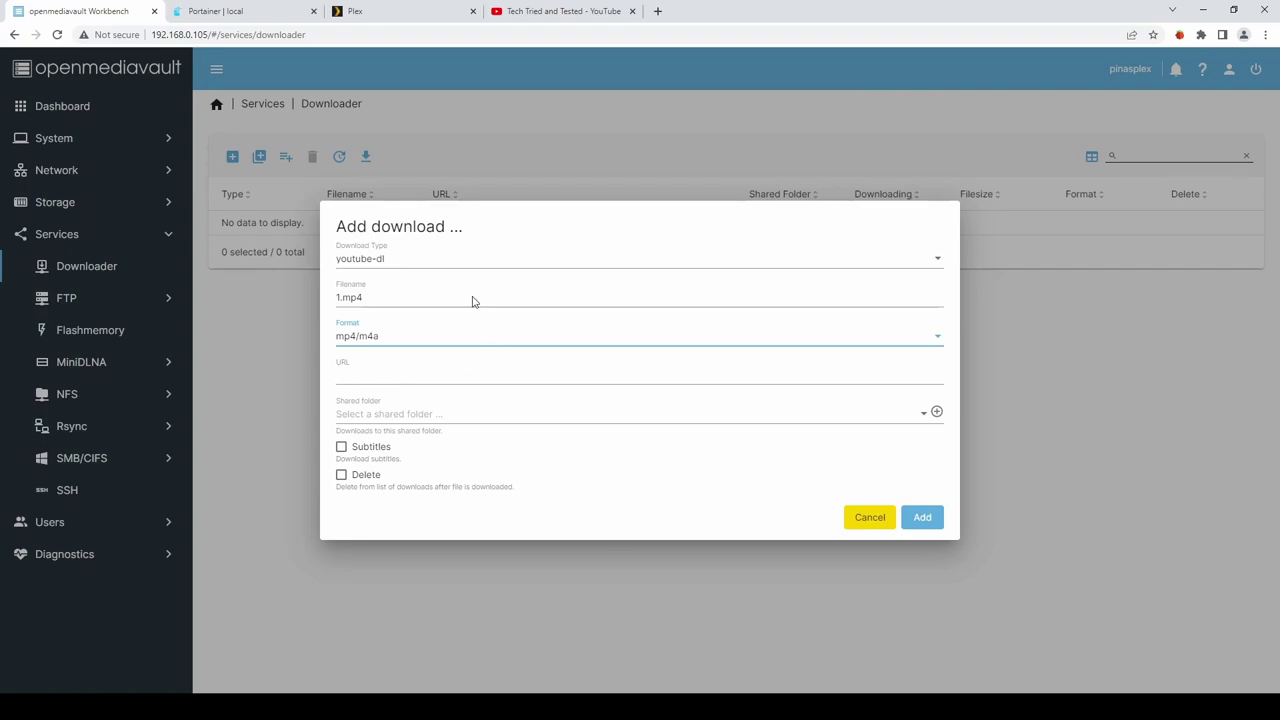
View the Tech Tried and Tested YouTube channel, then return to the Workbench download form.
left_click(552, 14)
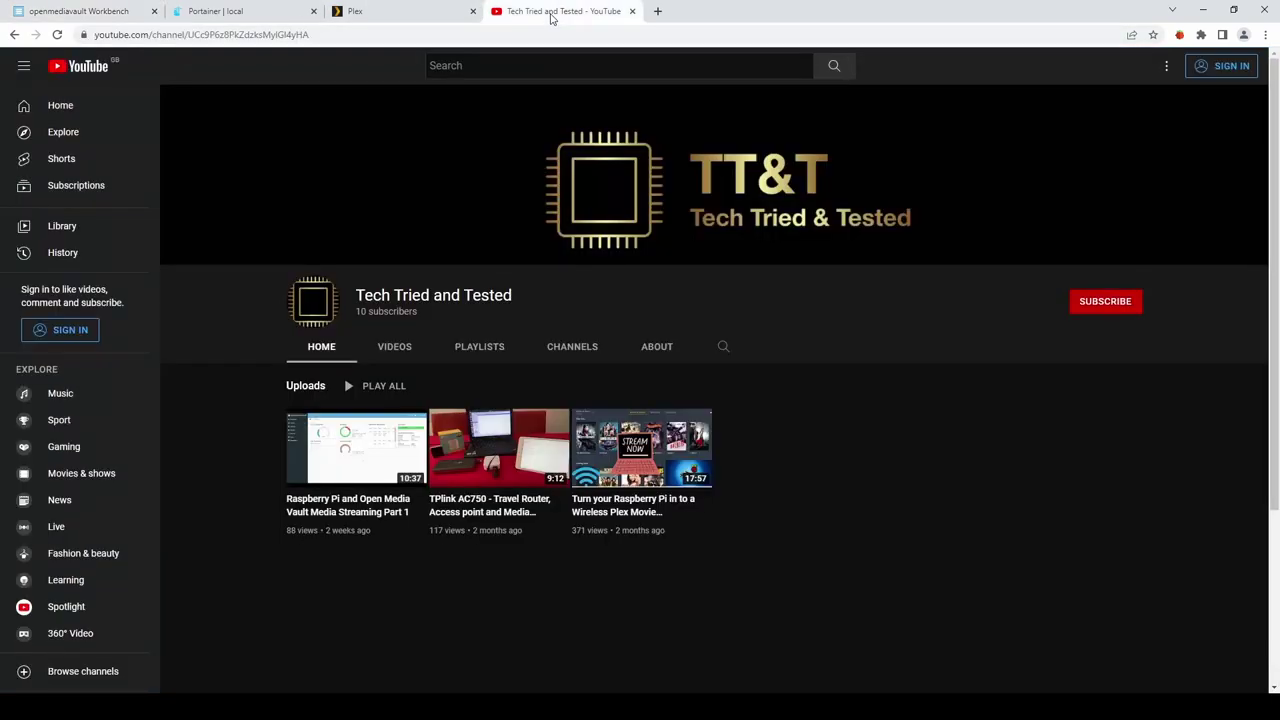
mouse_move(346, 440)
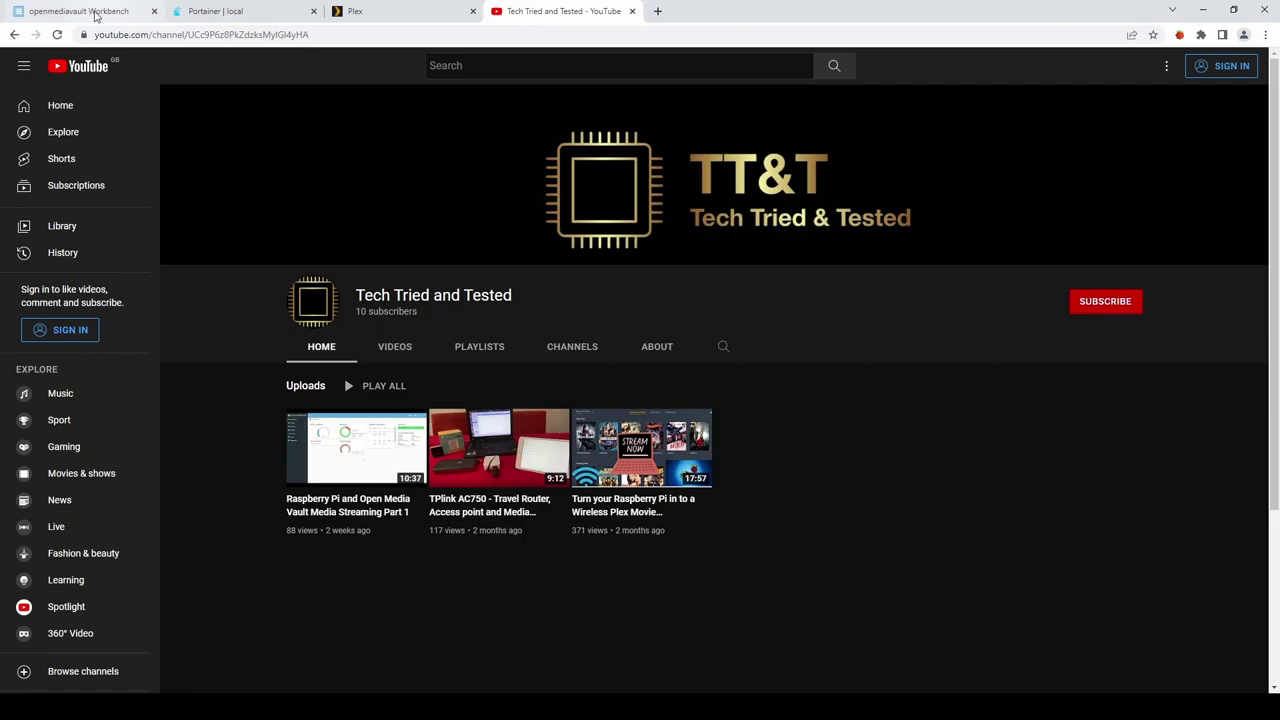
left_click(95, 14)
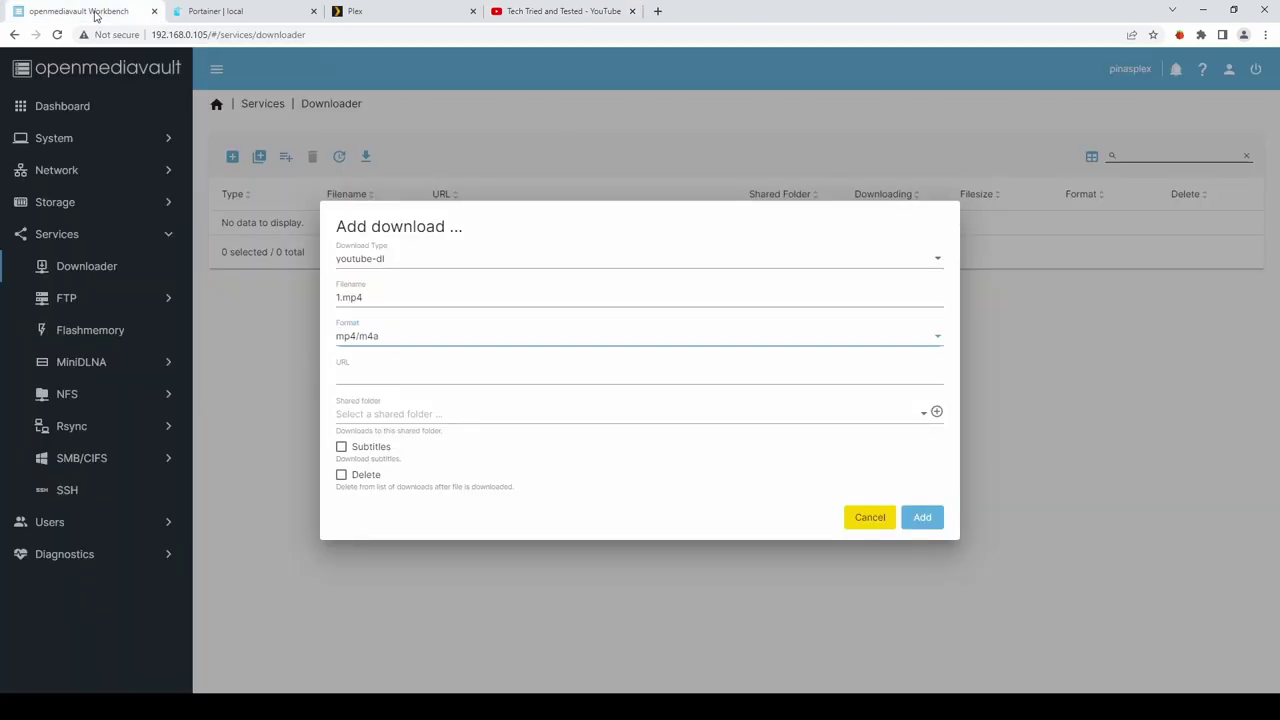
Queue the pasted YouTube URL as a download into the tv shared folder.
left_click(365, 380)
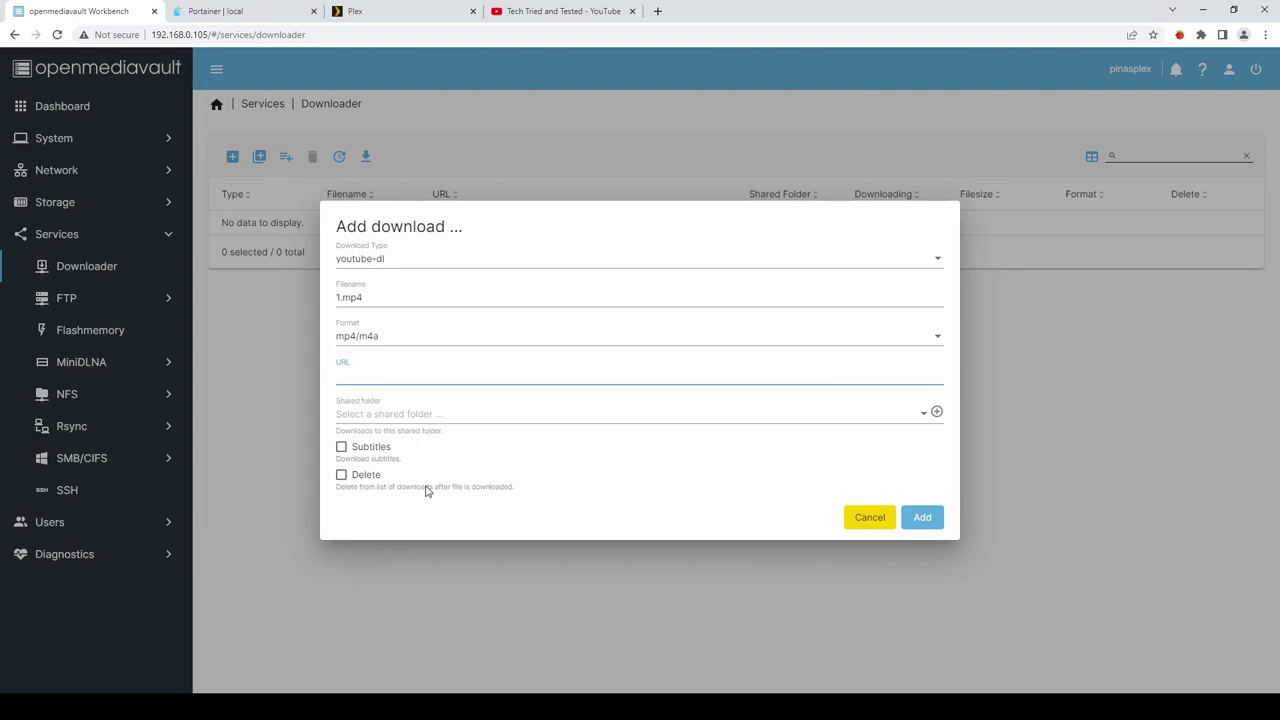
type("https://www.youtube.com/watch?v=GwVRYfNdU7c")
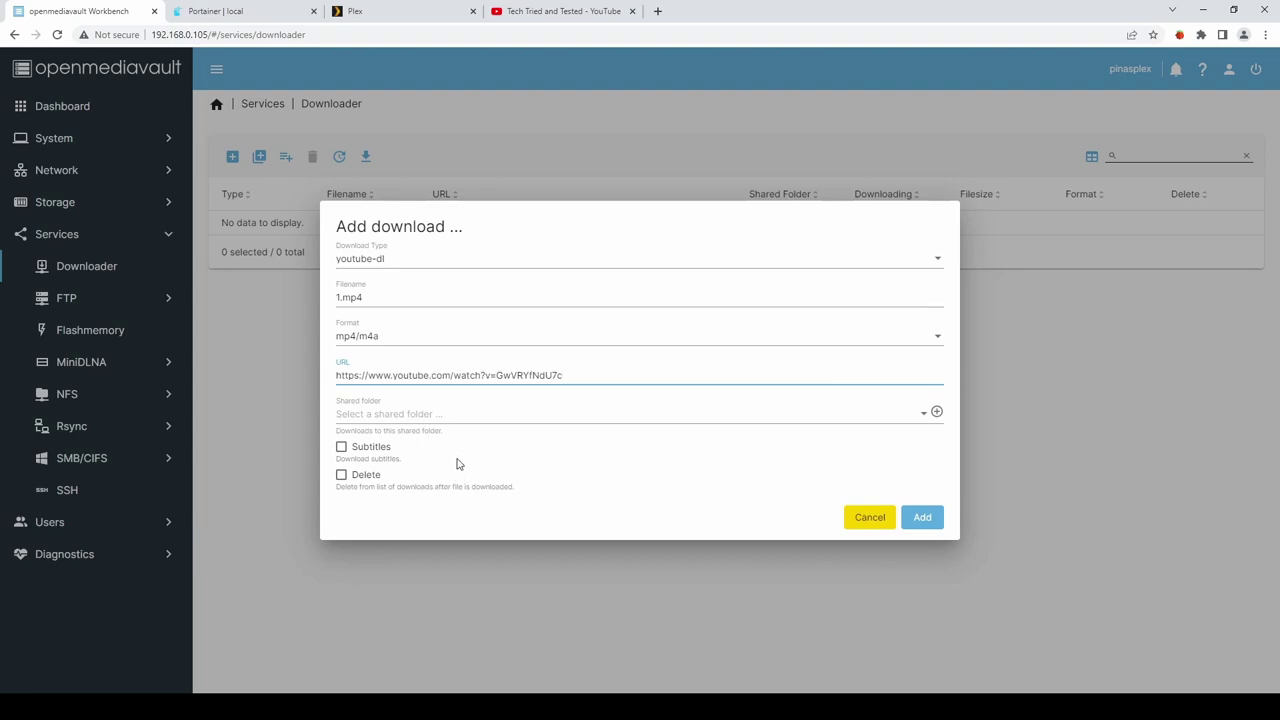
left_click(430, 414)
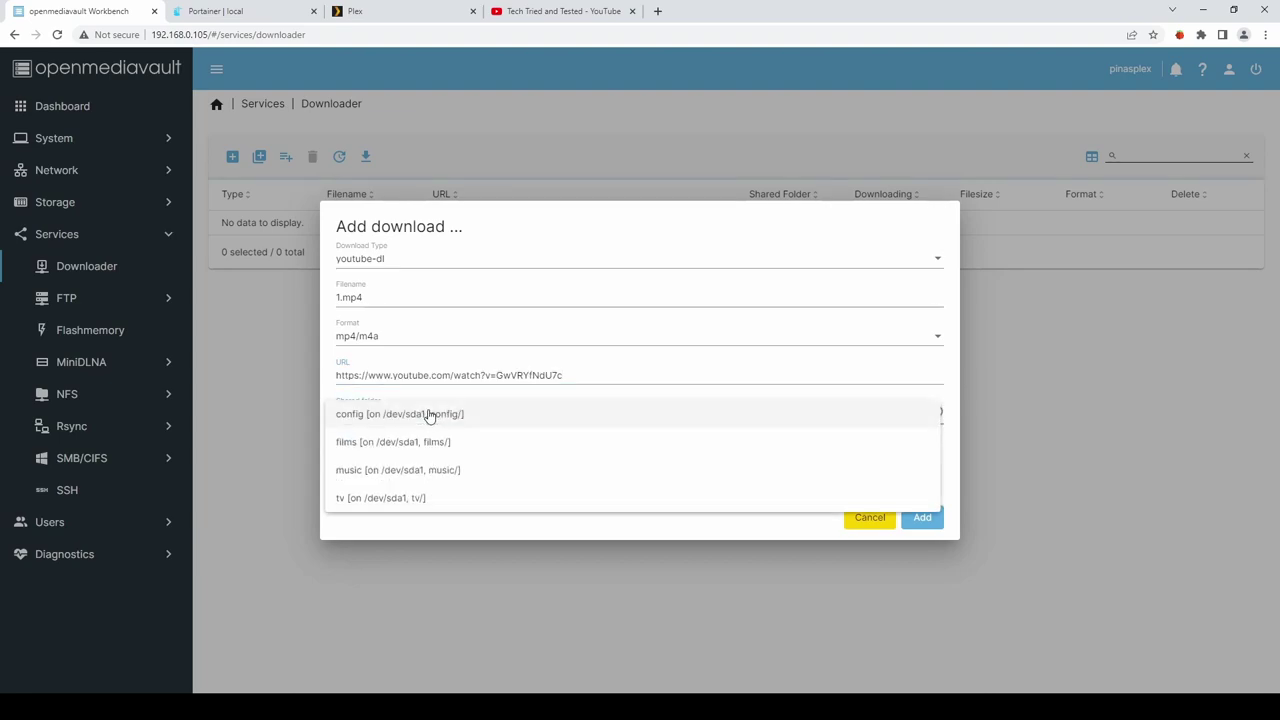
left_click(364, 502)
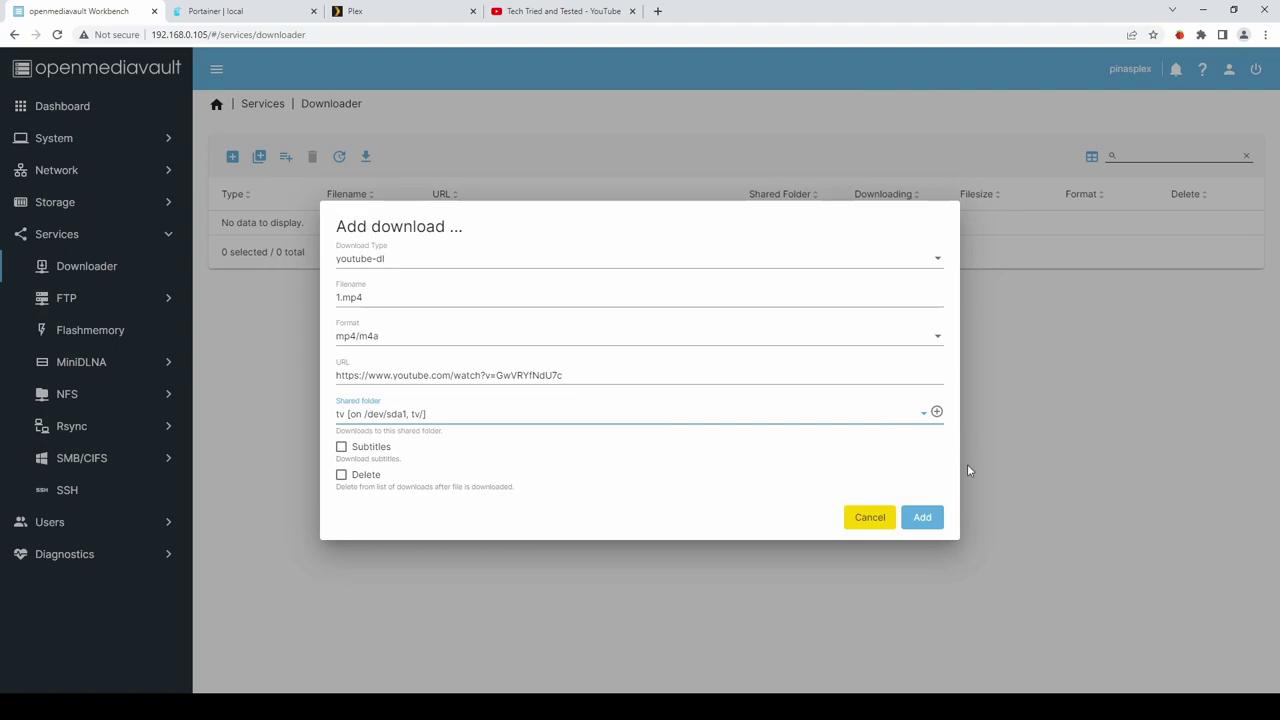
left_click(922, 518)
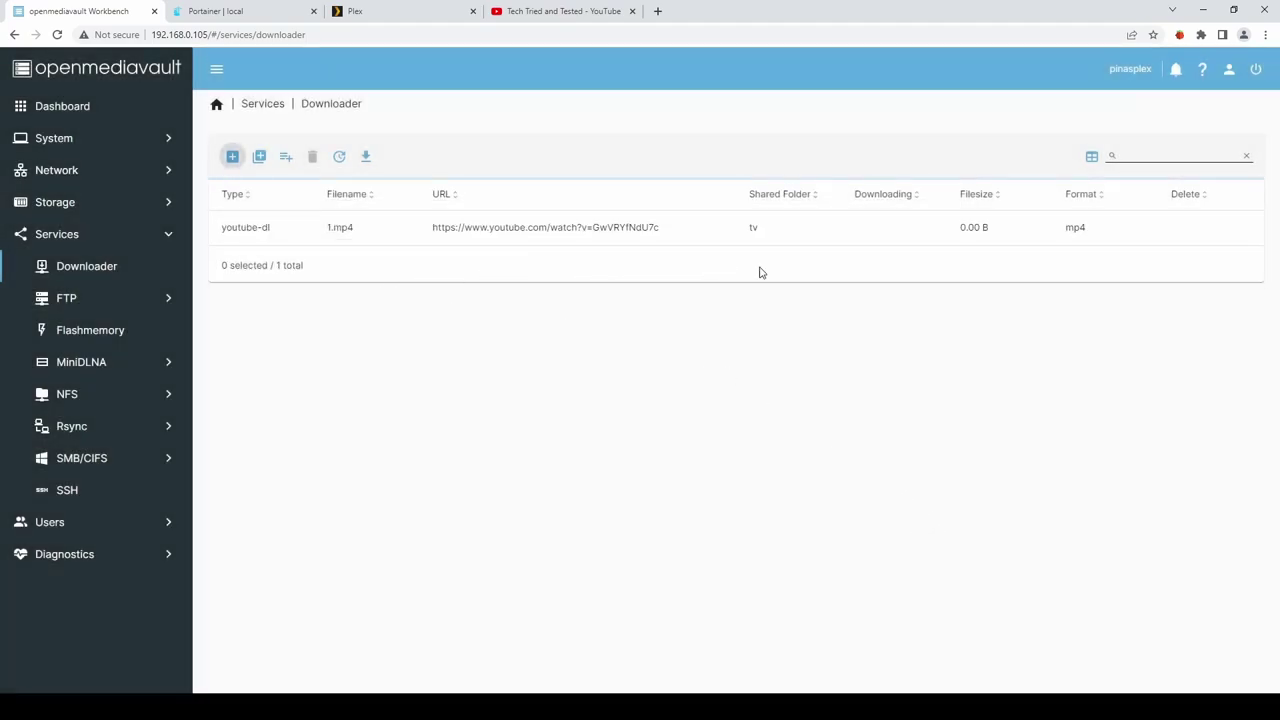
Download the queued 1.mp4 and confirm it reaches 22.16 MiB.
left_click(277, 226)
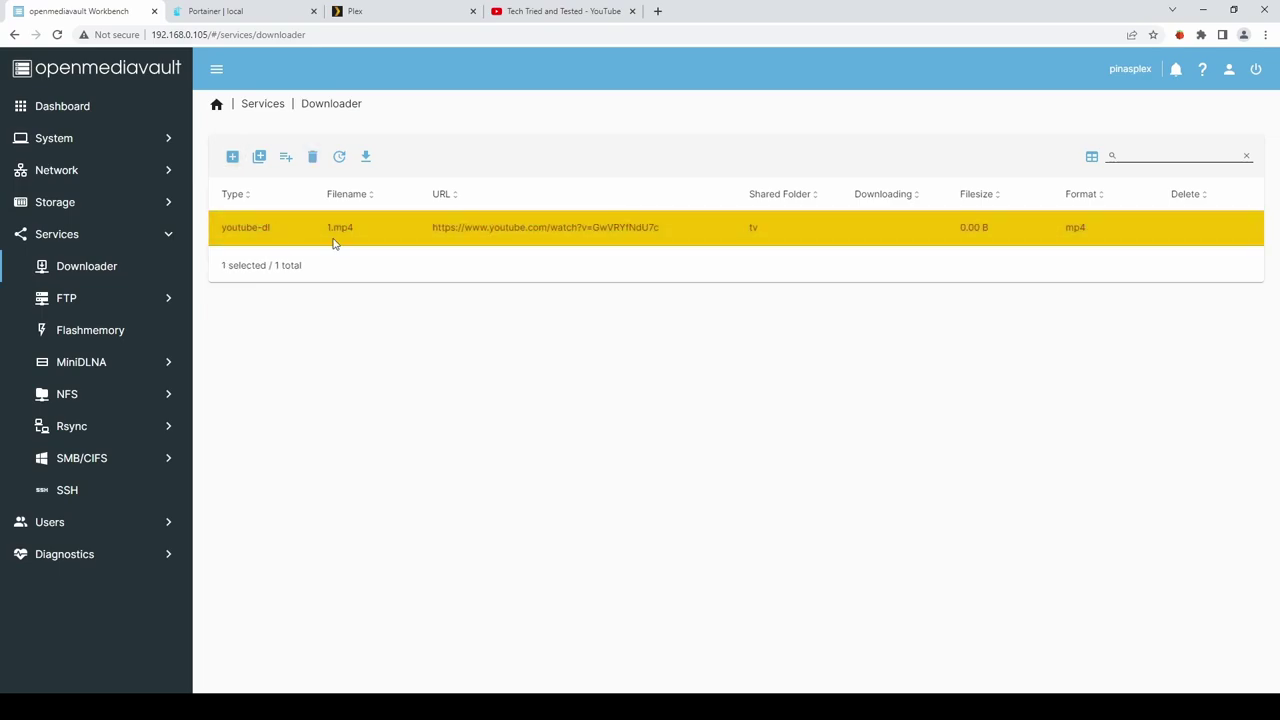
left_click(367, 158)
left_click_drag(1010, 232, 949, 238)
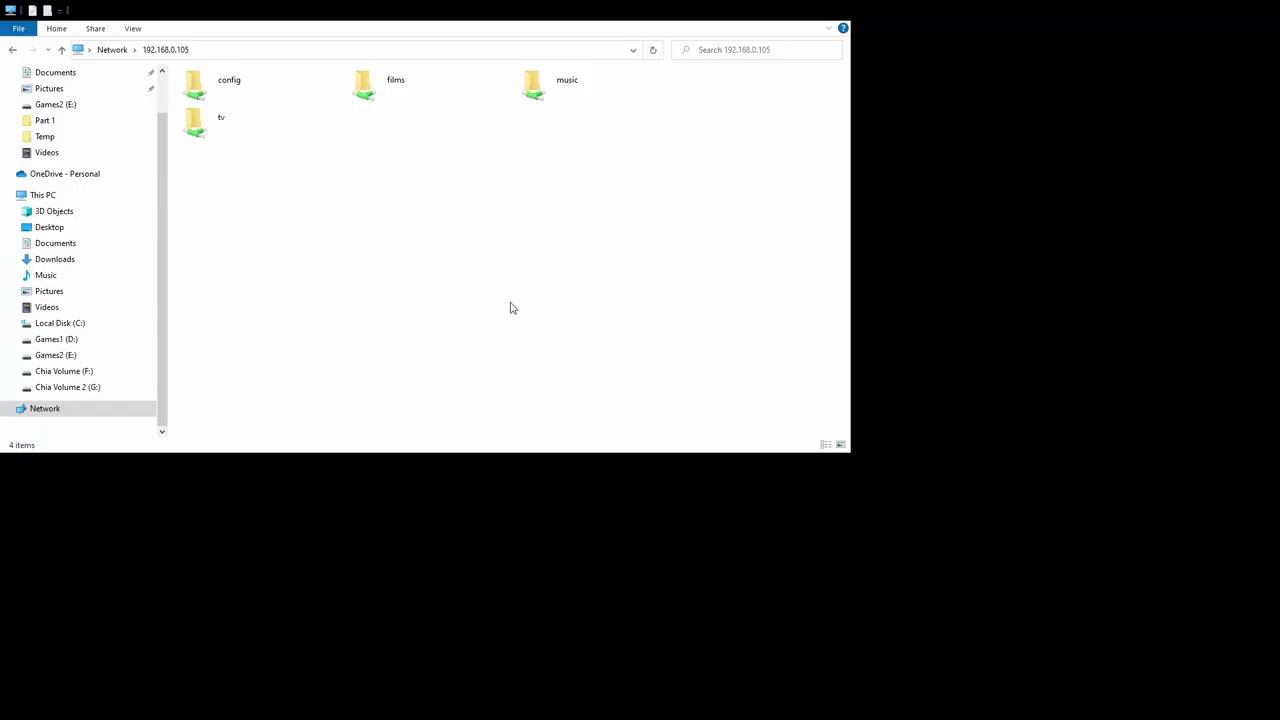
Open the tv share and select 1.mp4 to check its 22,694 KB size.
double_click(210, 127)
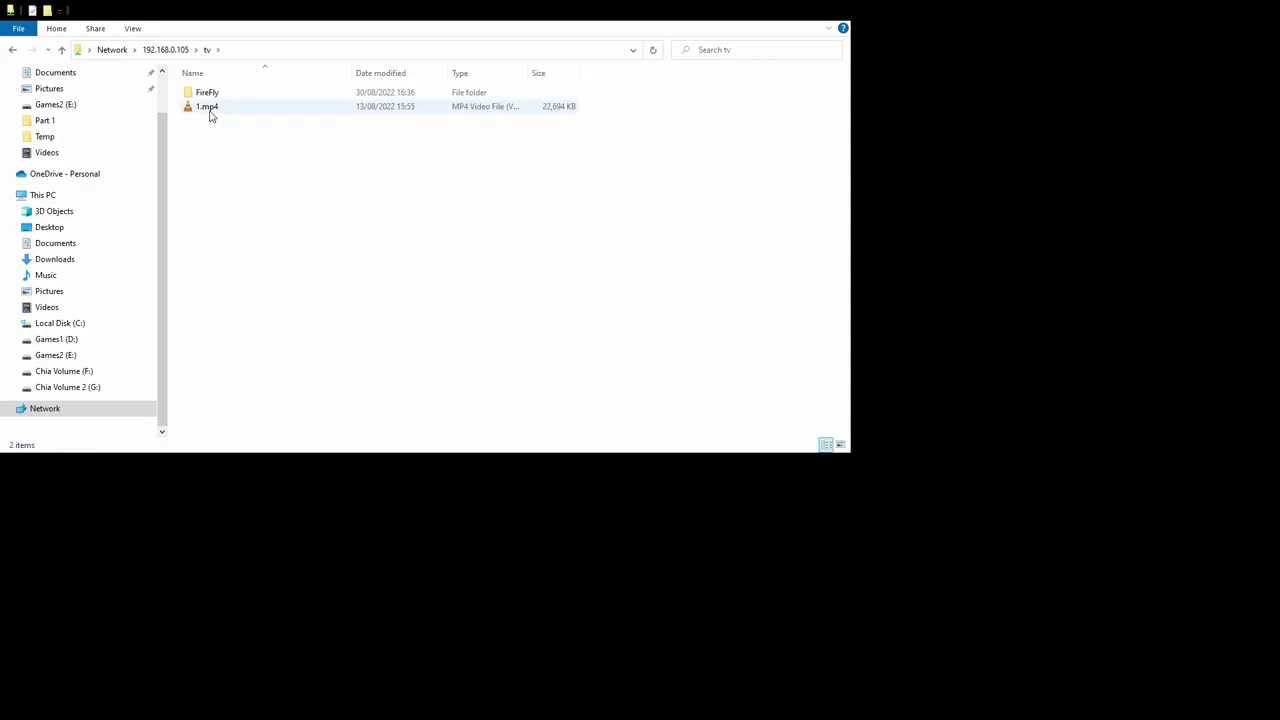
left_click(211, 110)
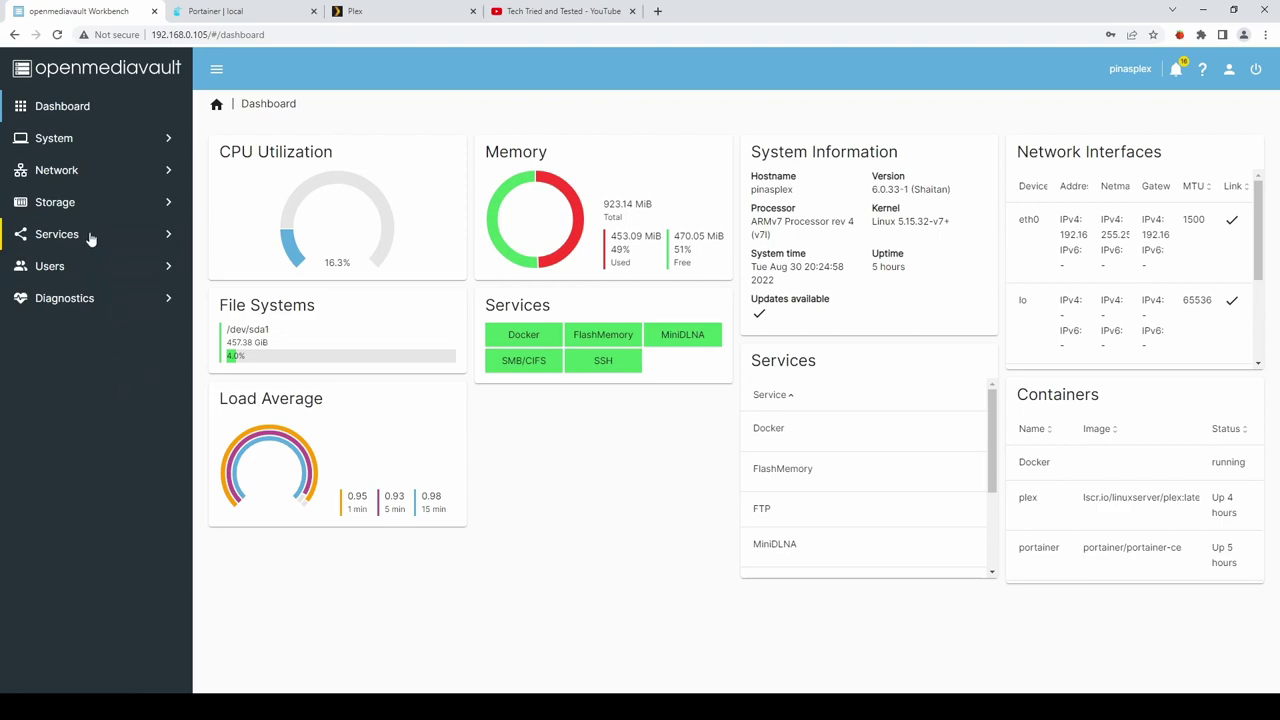
Create a podcasts shared folder on /dev/sda1 with Everyone: read/write permissions.
left_click(56, 204)
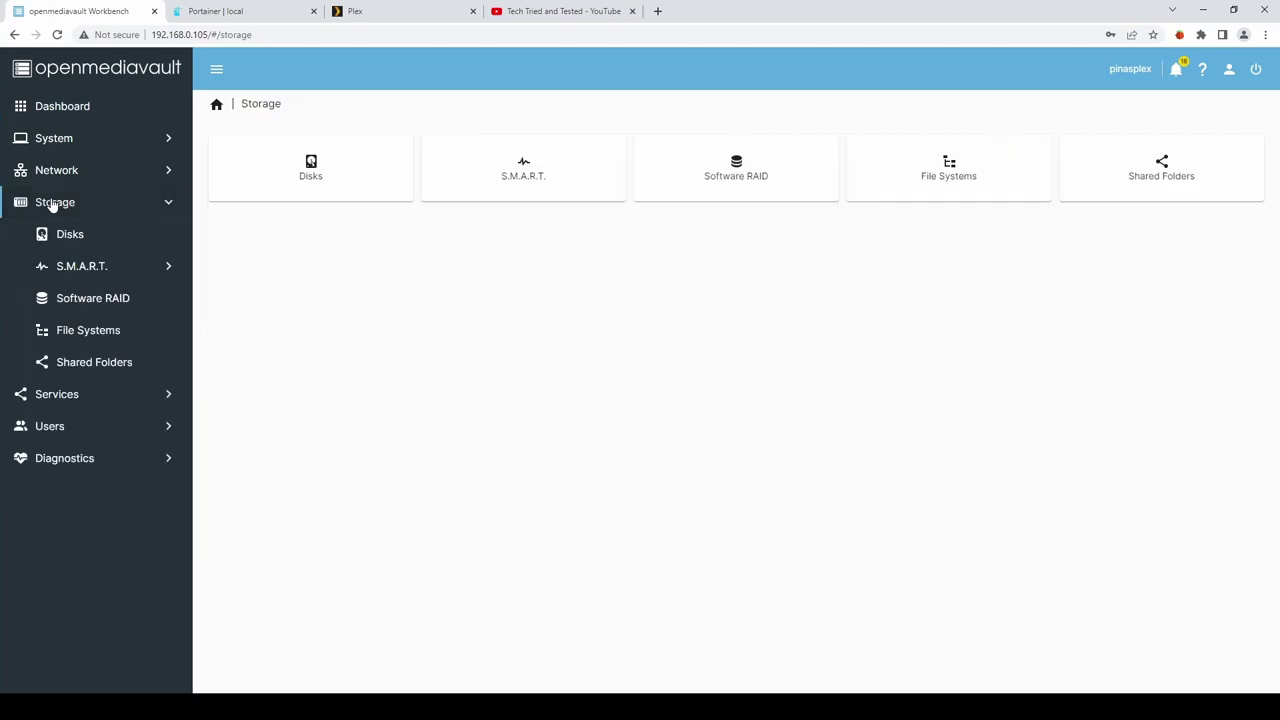
left_click(93, 364)
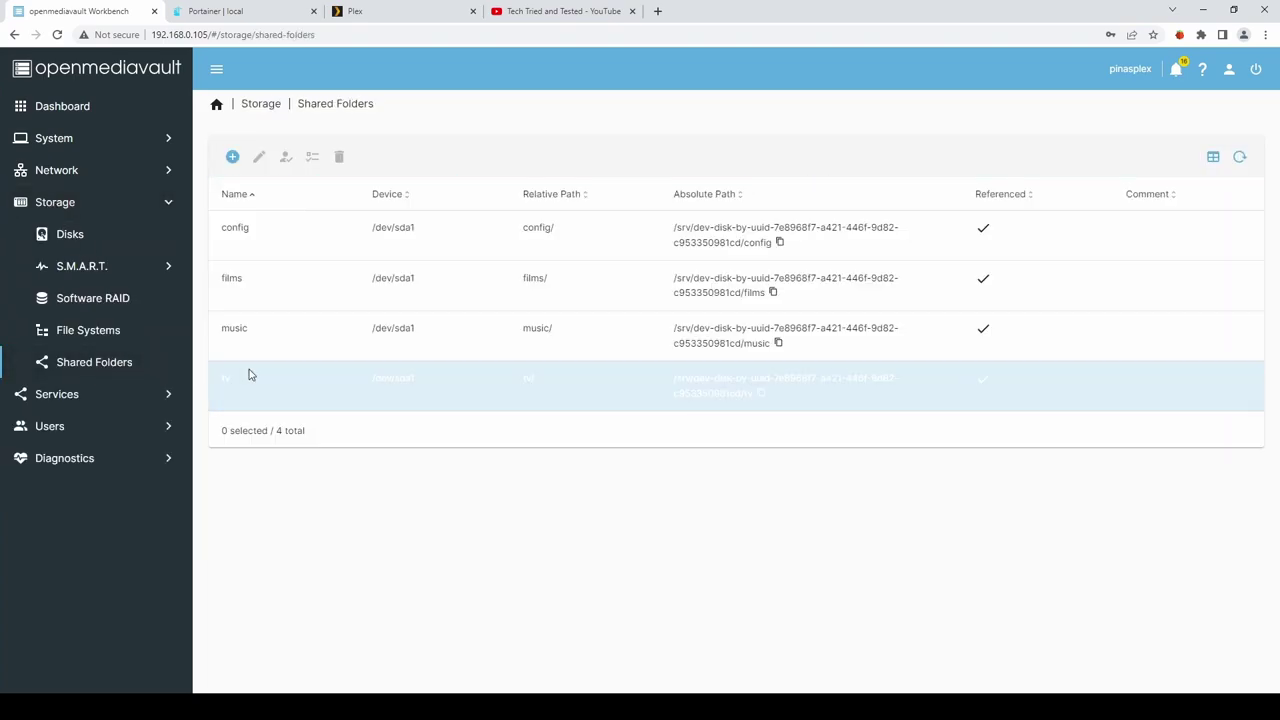
left_click(232, 157)
left_click(242, 162)
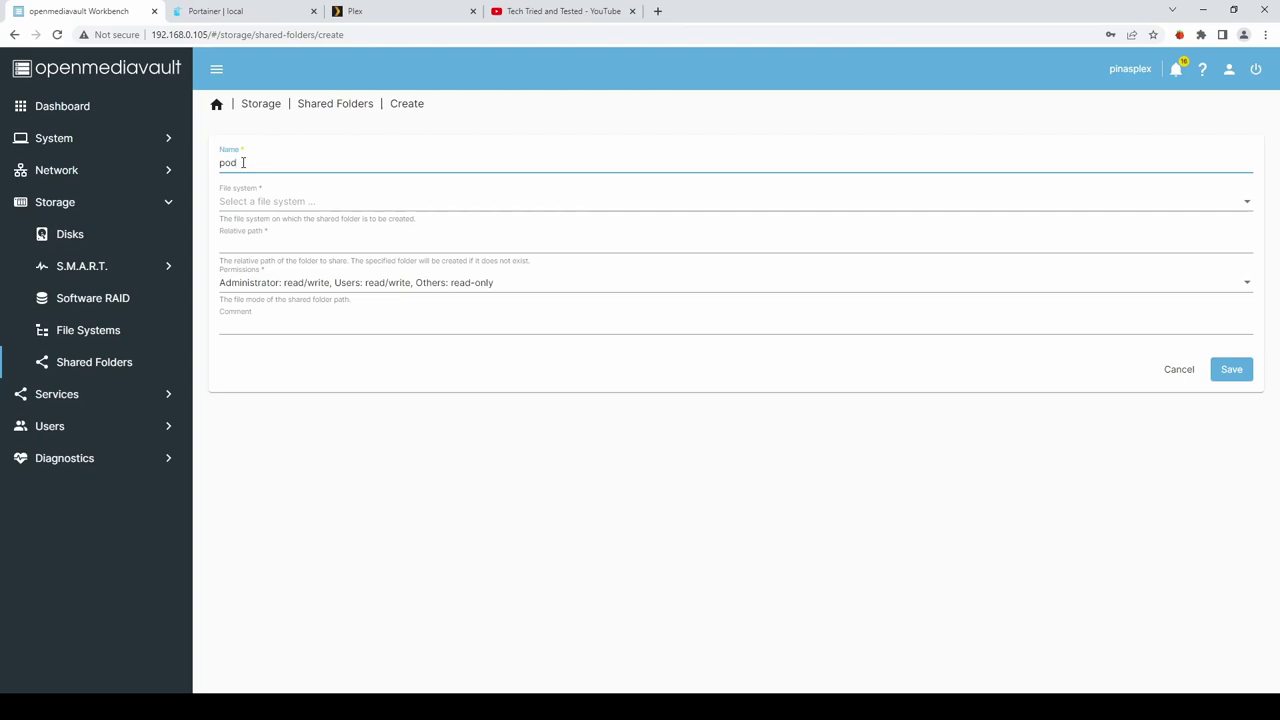
type("podcasts")
left_click(262, 202)
left_click(267, 205)
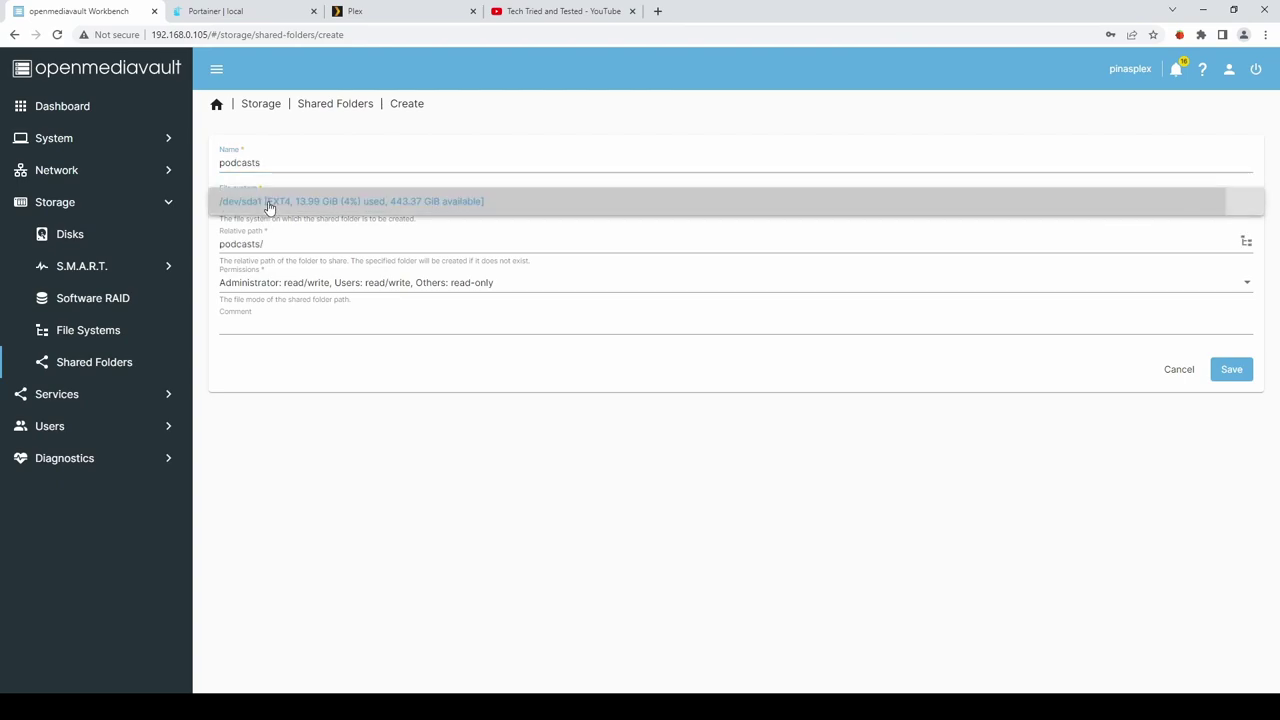
left_click(458, 285)
left_click(280, 311)
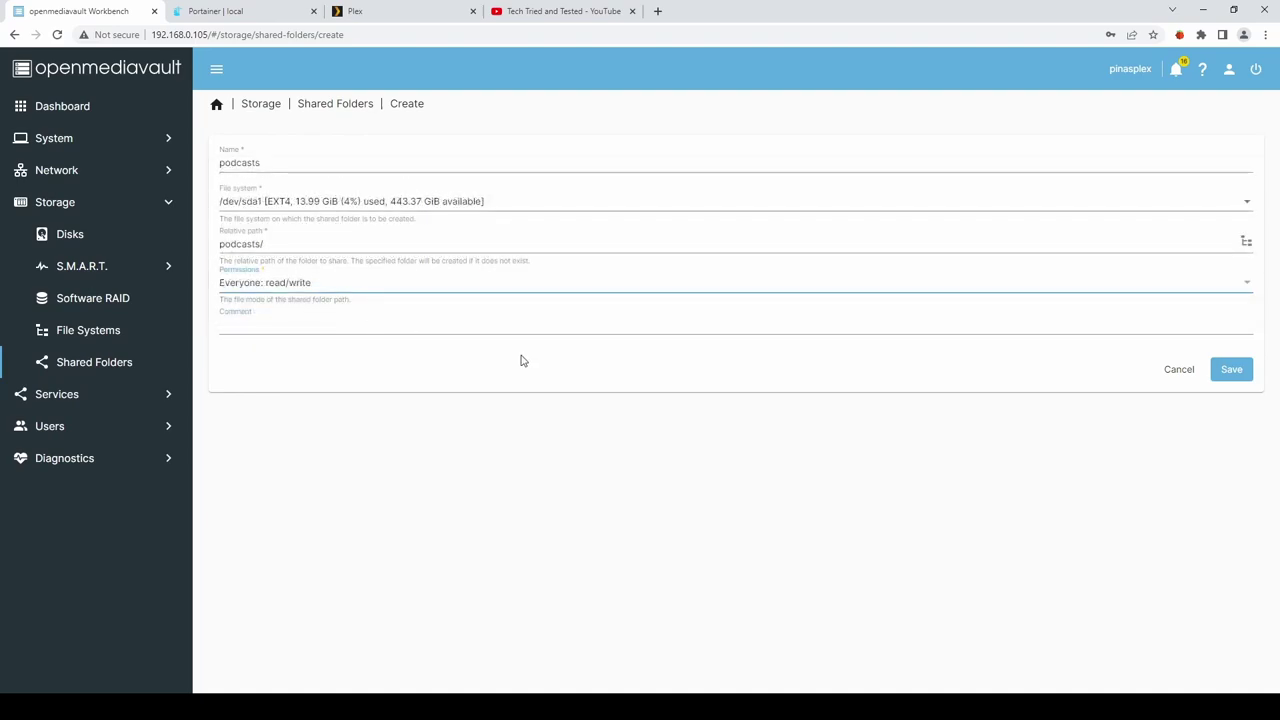
left_click(1234, 372)
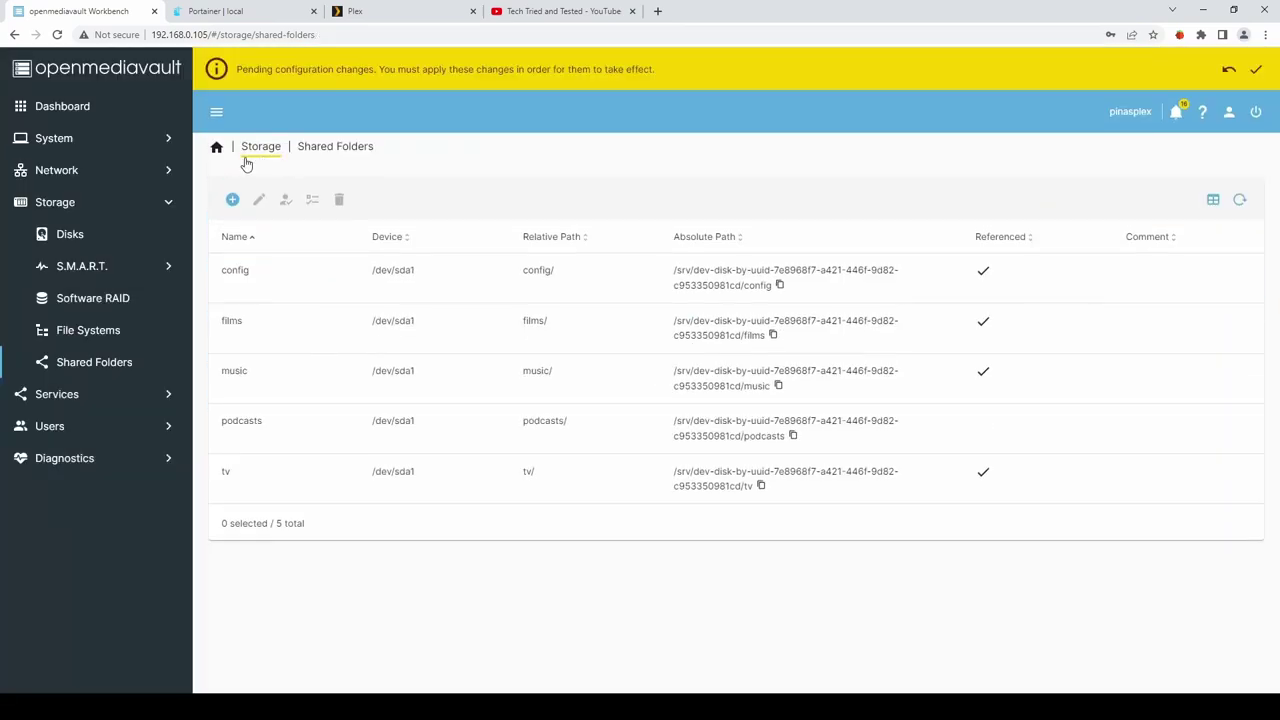
left_click(232, 199)
Name the new folder playlists, place it on /dev/sda1 with Everyone: read/write, and save.
left_click(273, 207)
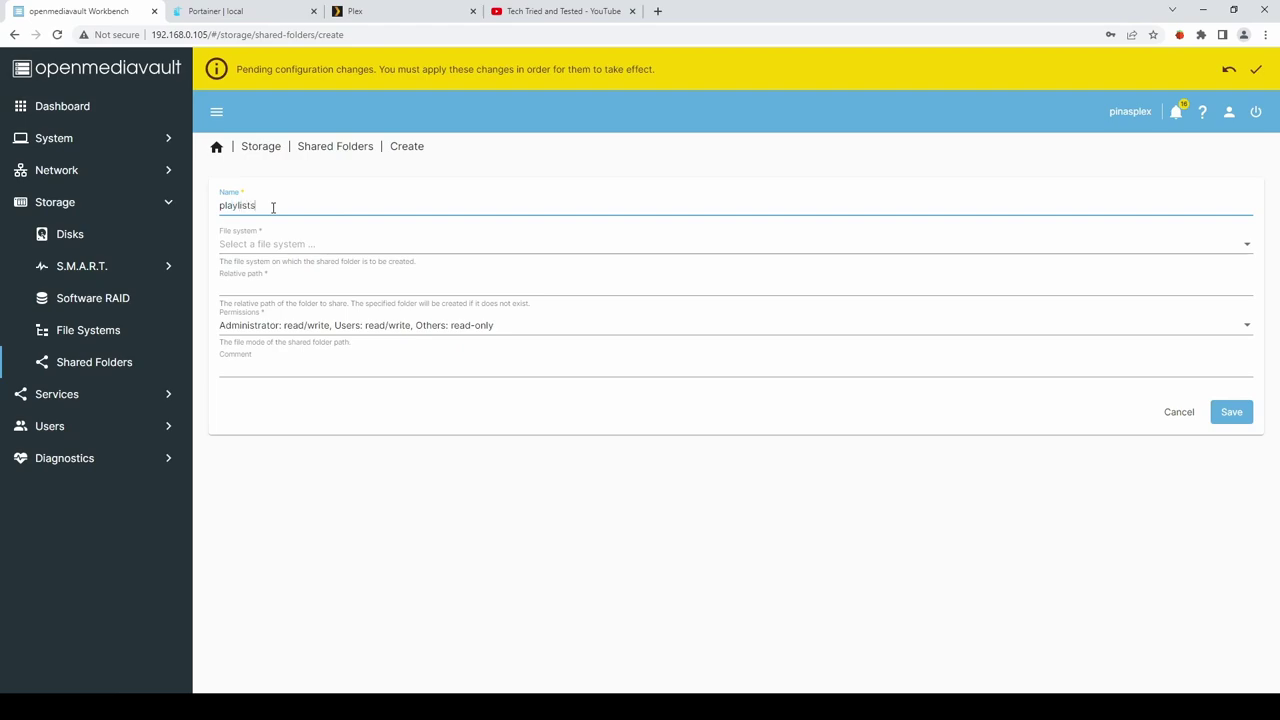
left_click(272, 244)
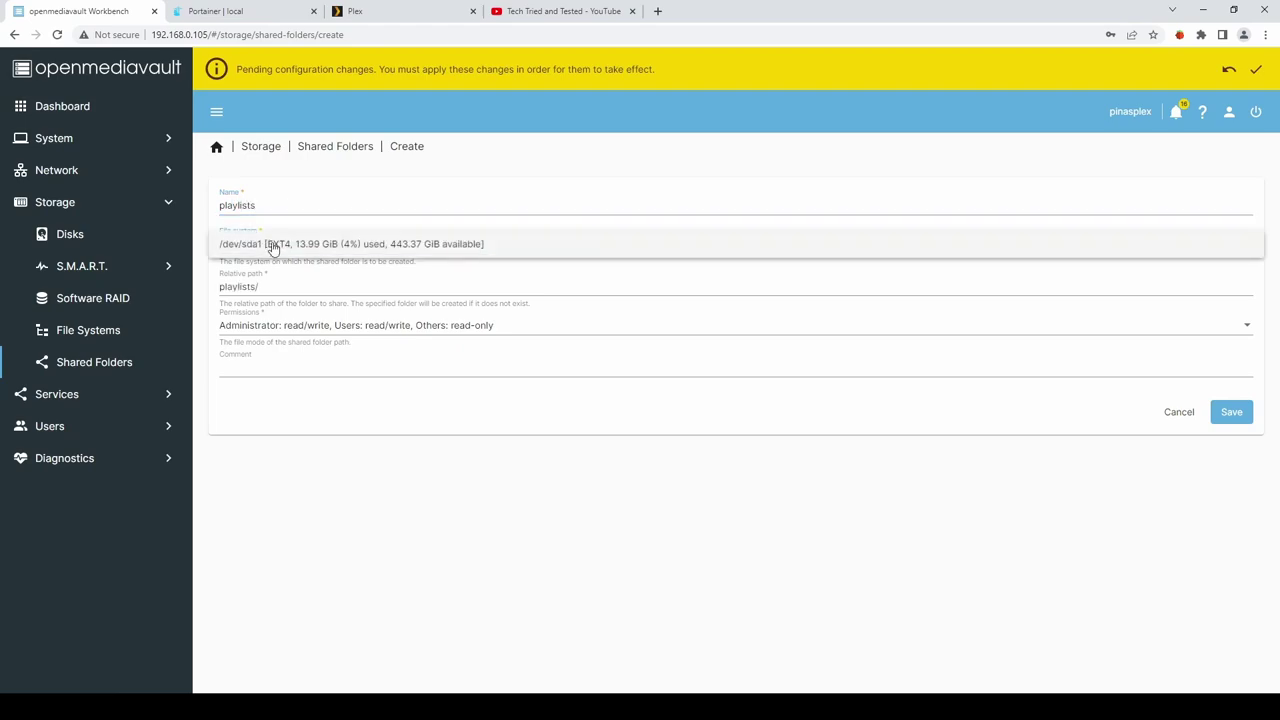
left_click(278, 246)
left_click(294, 331)
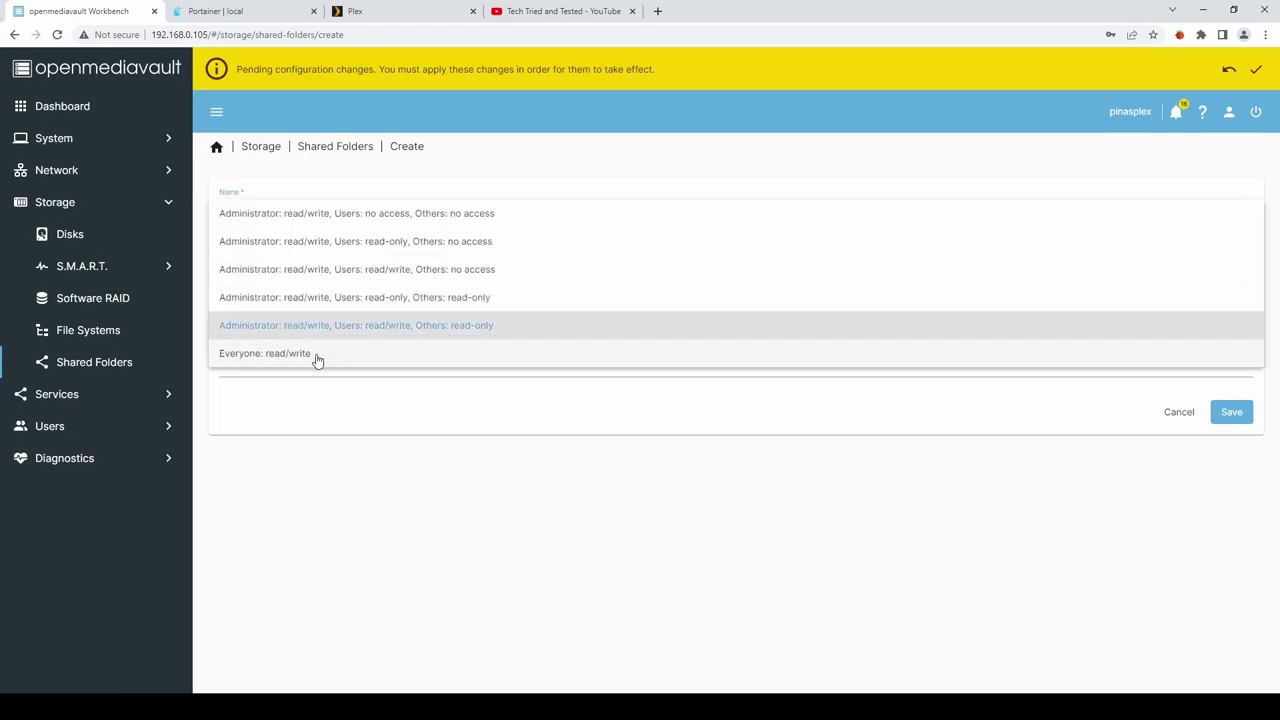
left_click(317, 355)
left_click(1240, 416)
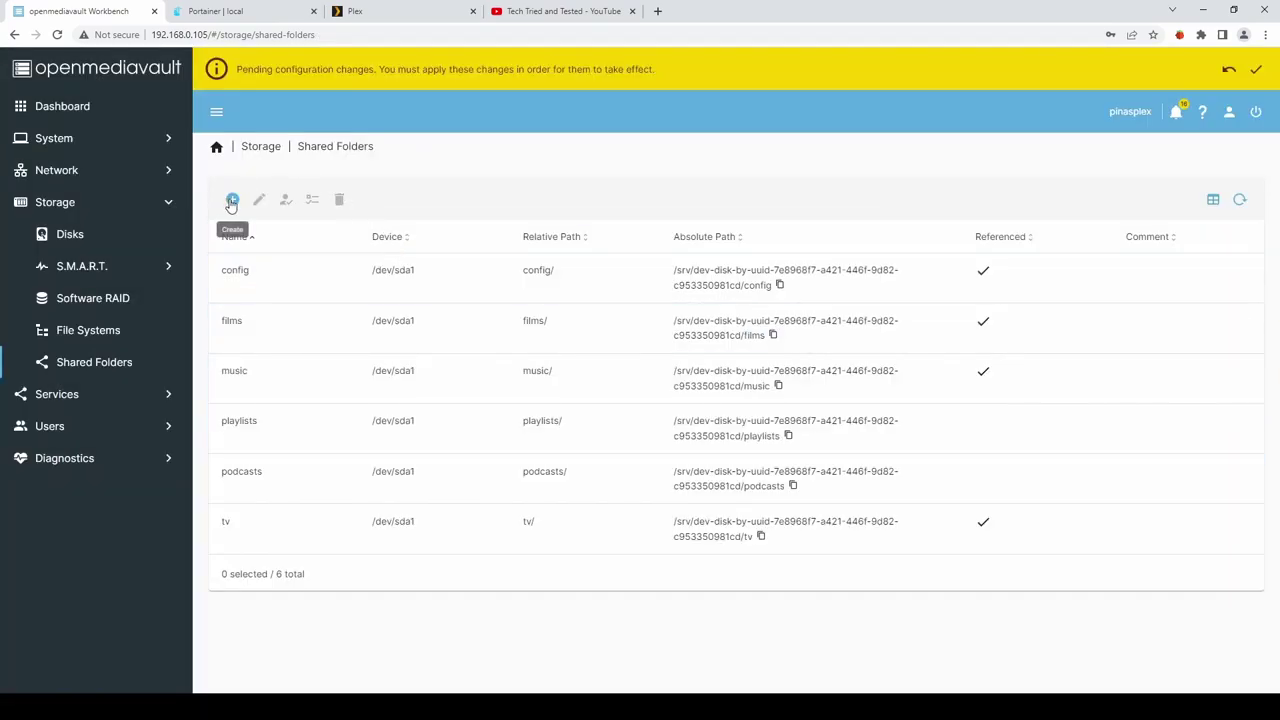
Create an airsonicconfig shared folder on /dev/sda1 with Everyone: read/write access.
left_click(231, 200)
left_click(241, 207)
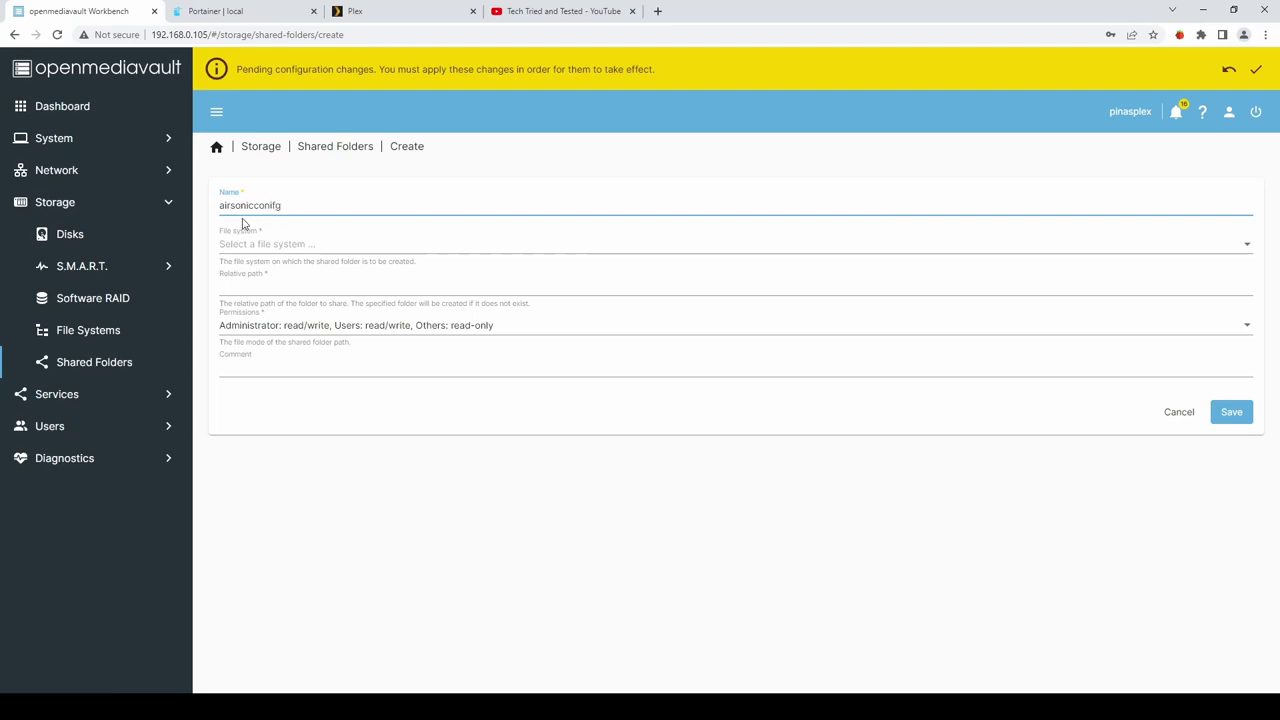
key("BackSpace")
key("BackSpace")
left_click(267, 236)
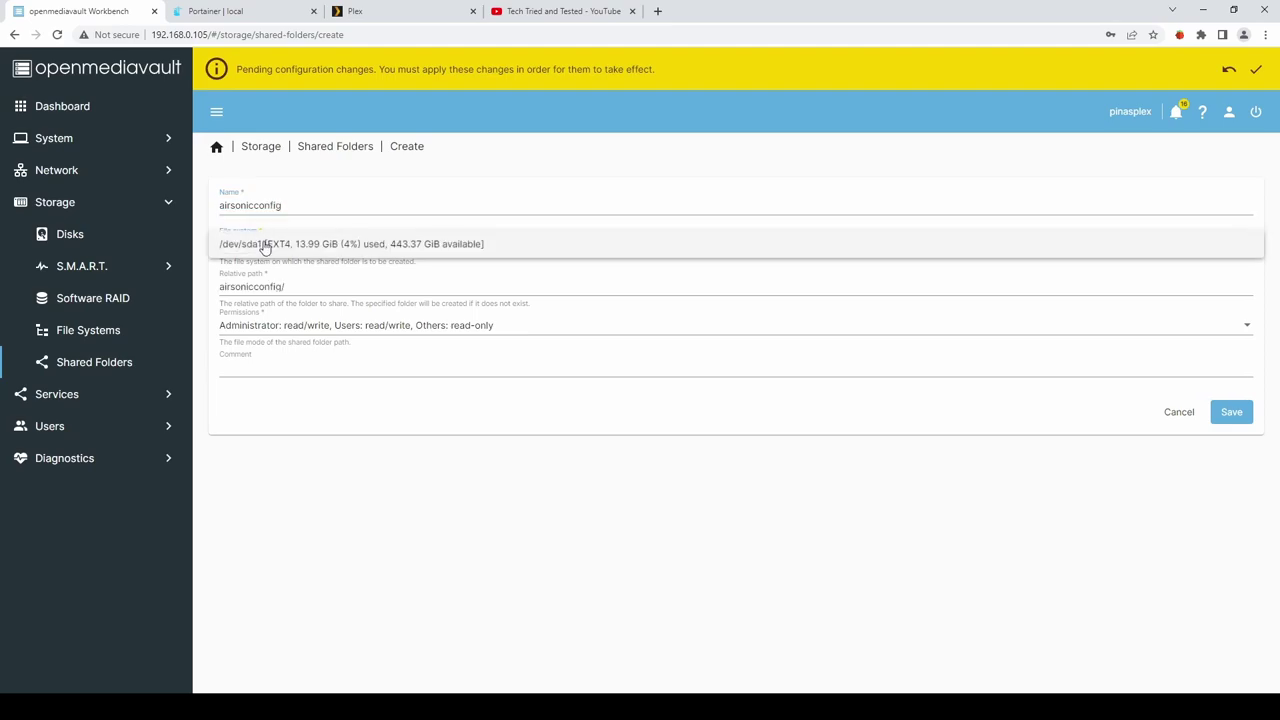
left_click(267, 248)
left_click(309, 325)
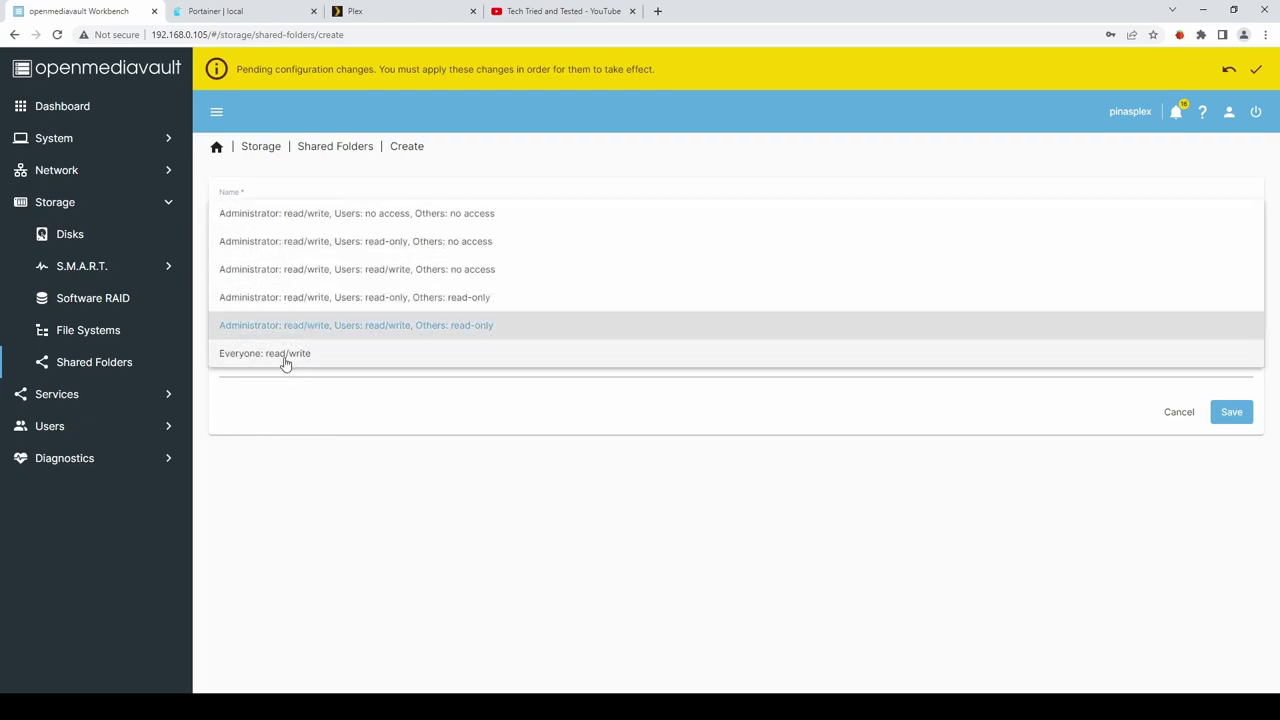
left_click(284, 358)
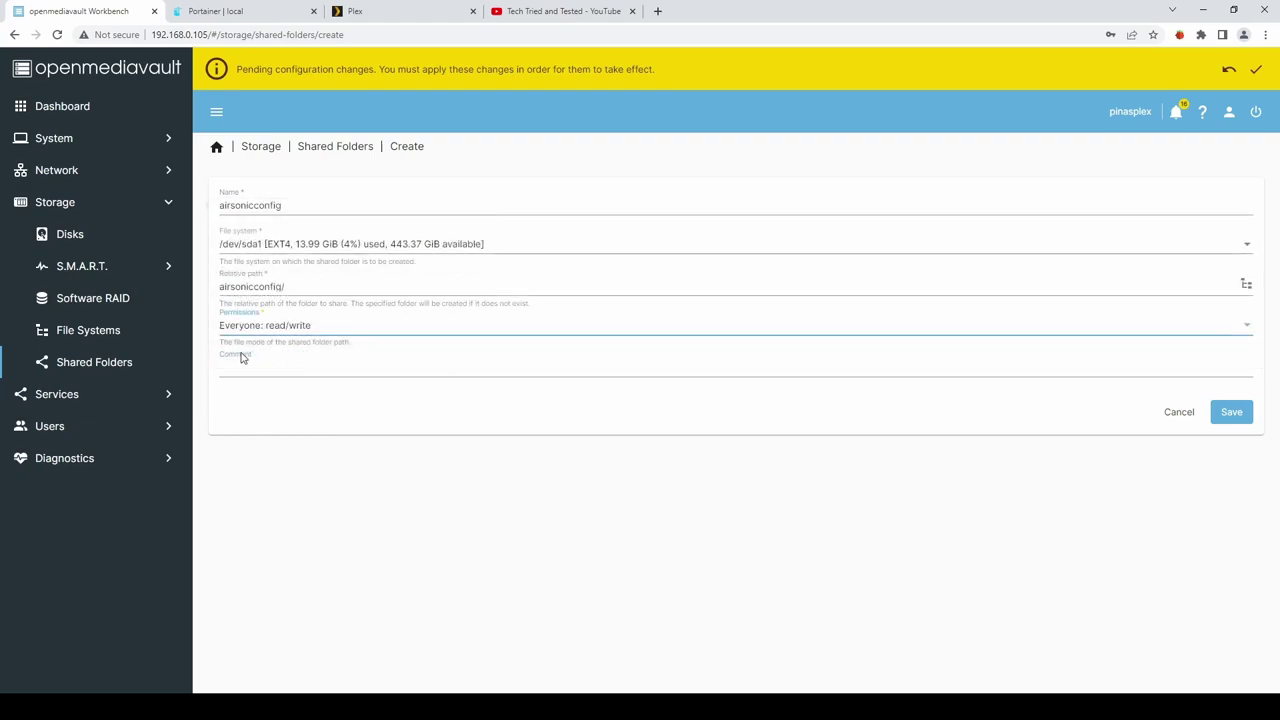
left_click(1238, 418)
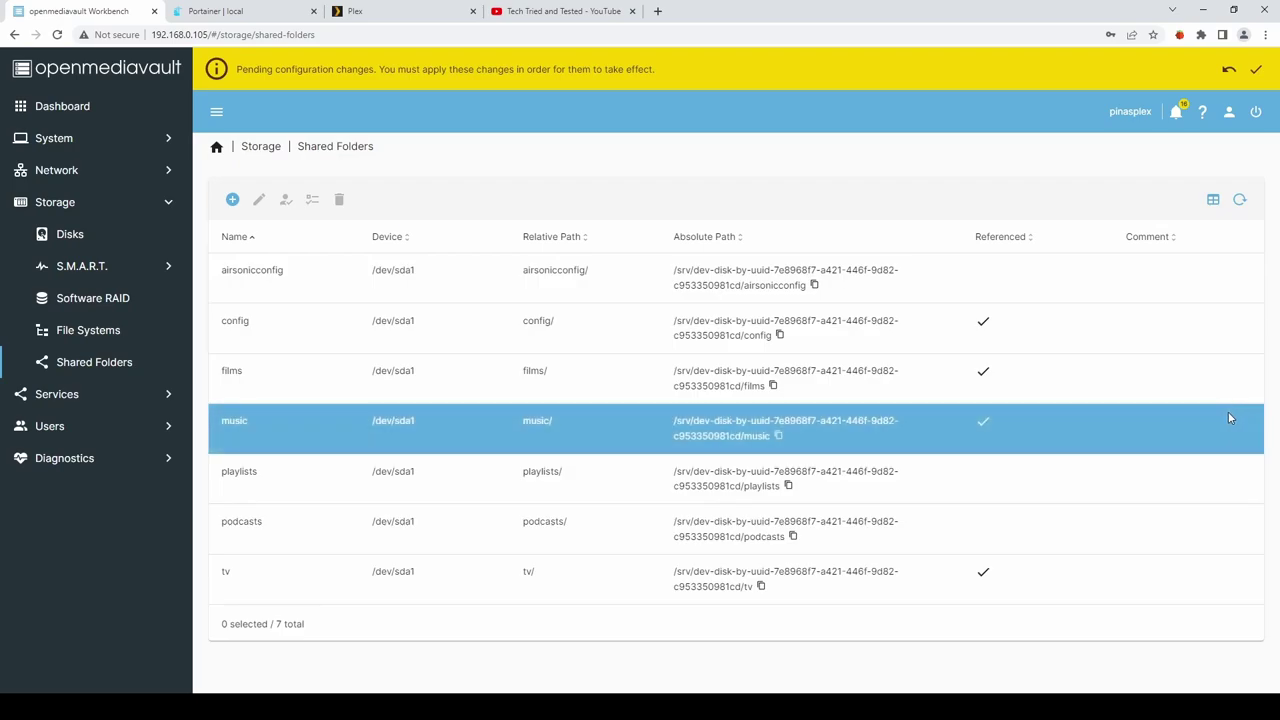
Add an SMB/CIFS share for the airsonicconfig folder.
left_click(56, 395)
left_click(70, 460)
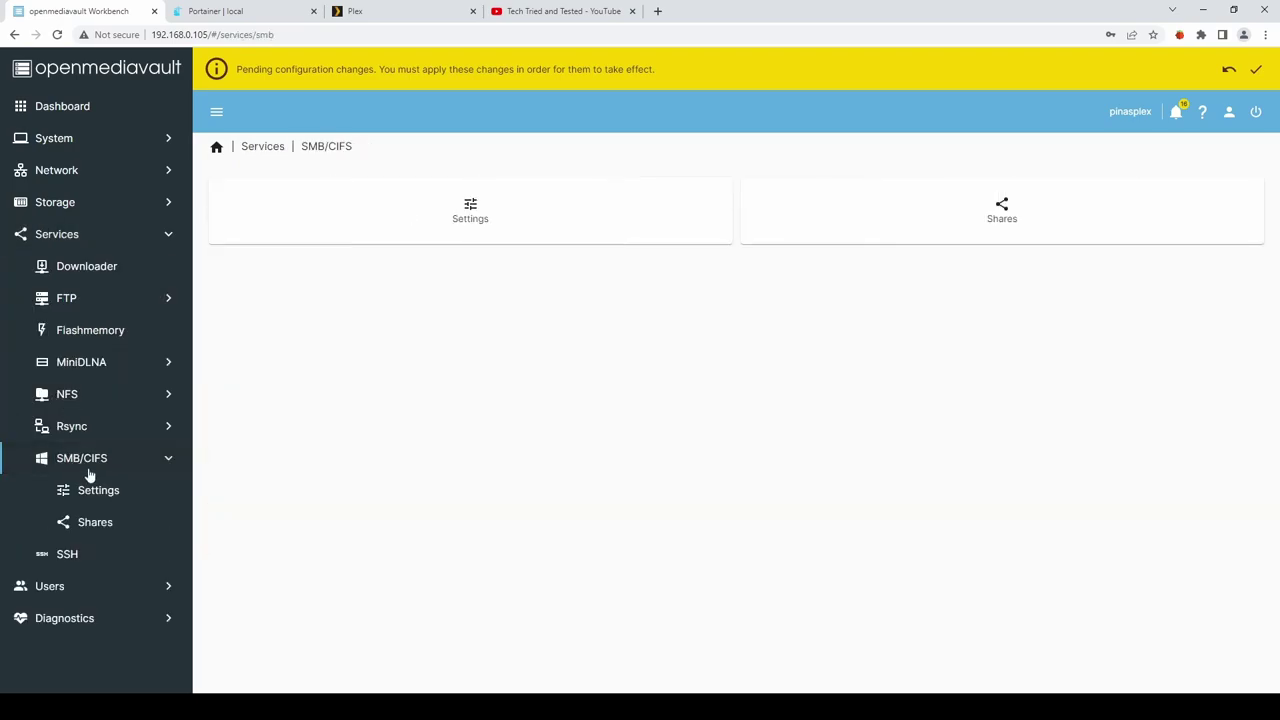
left_click(951, 203)
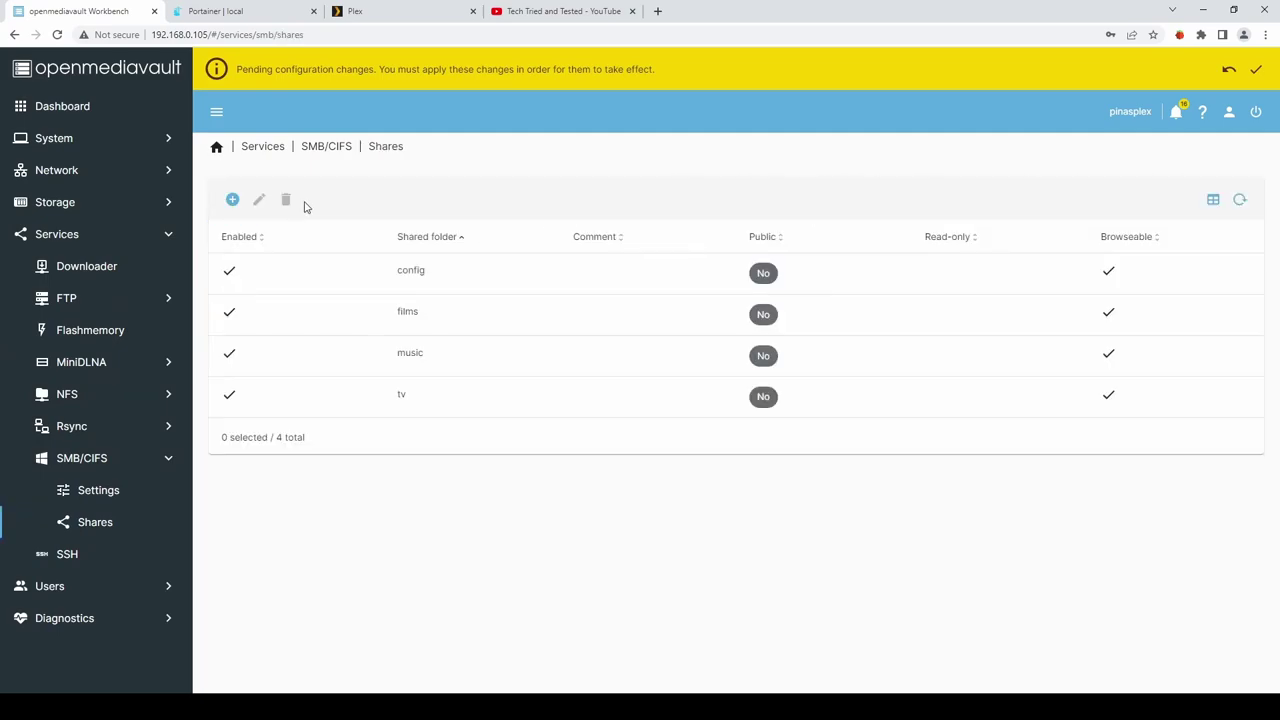
left_click(232, 201)
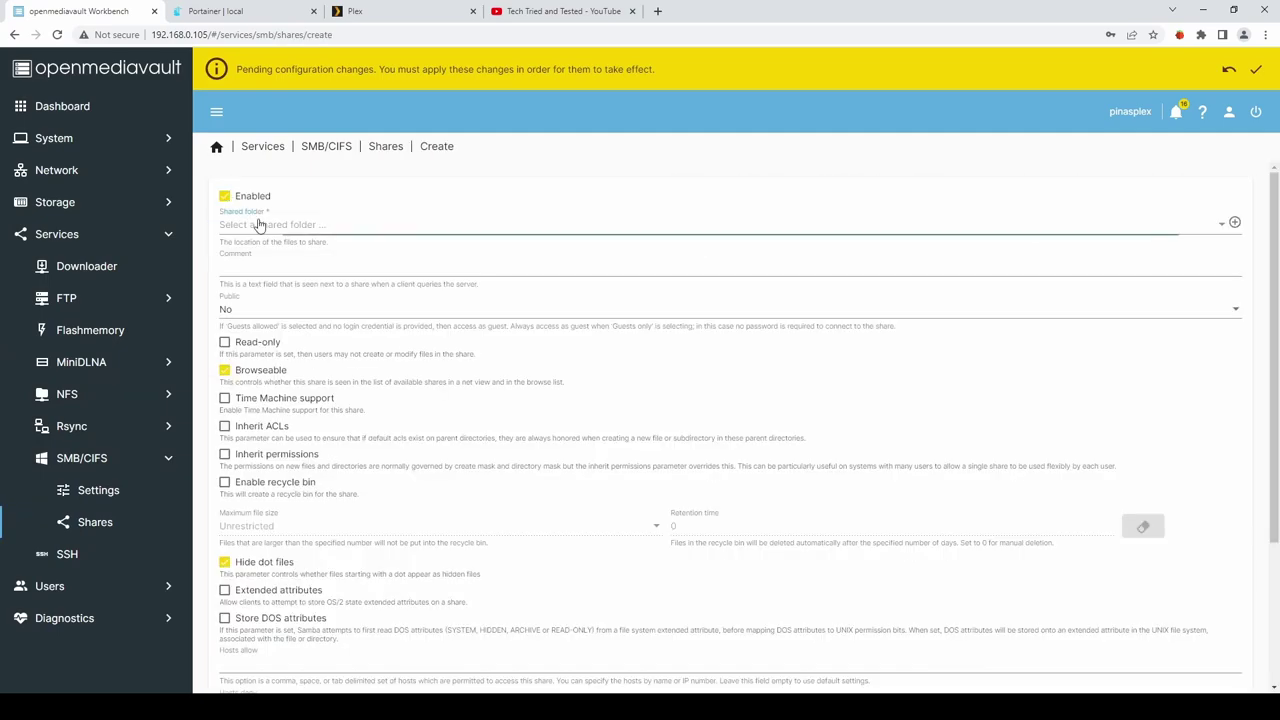
left_click(260, 224)
left_click(285, 229)
scroll(740, 391, "down", 3)
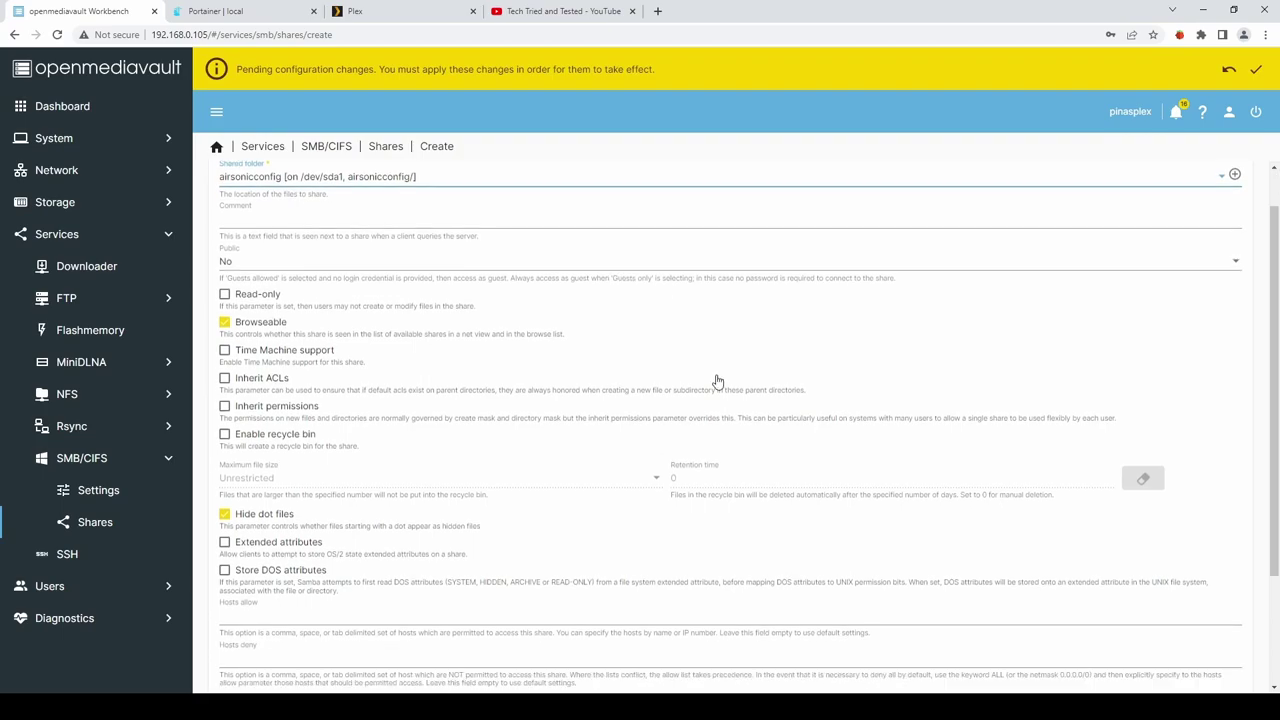
left_click(1220, 655)
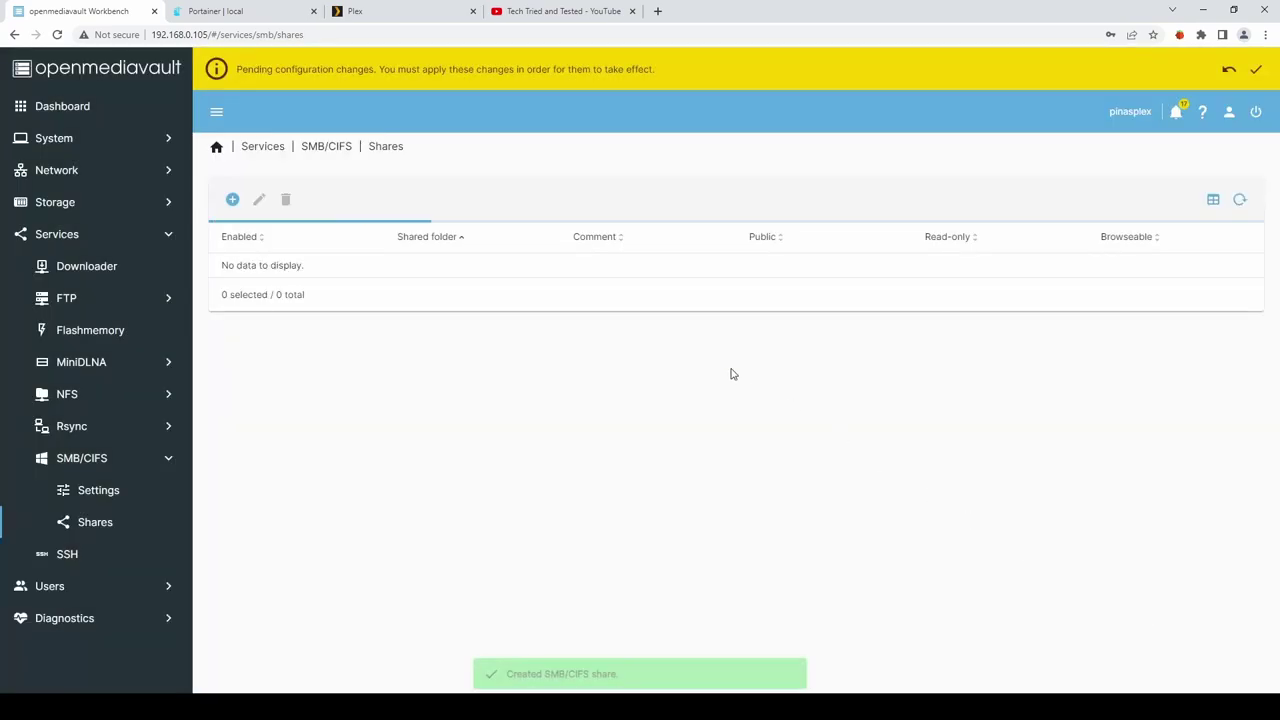
Add SMB/CIFS shares for the playlists and podcasts folders.
left_click(233, 201)
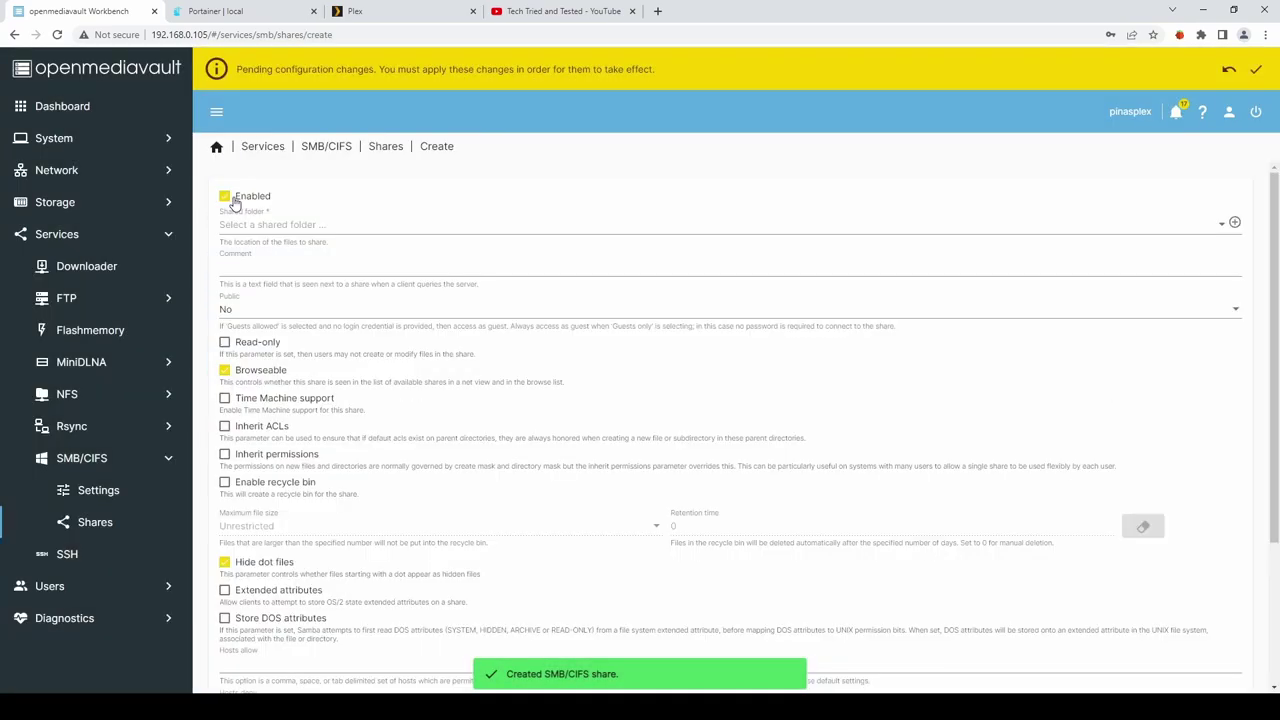
left_click(251, 223)
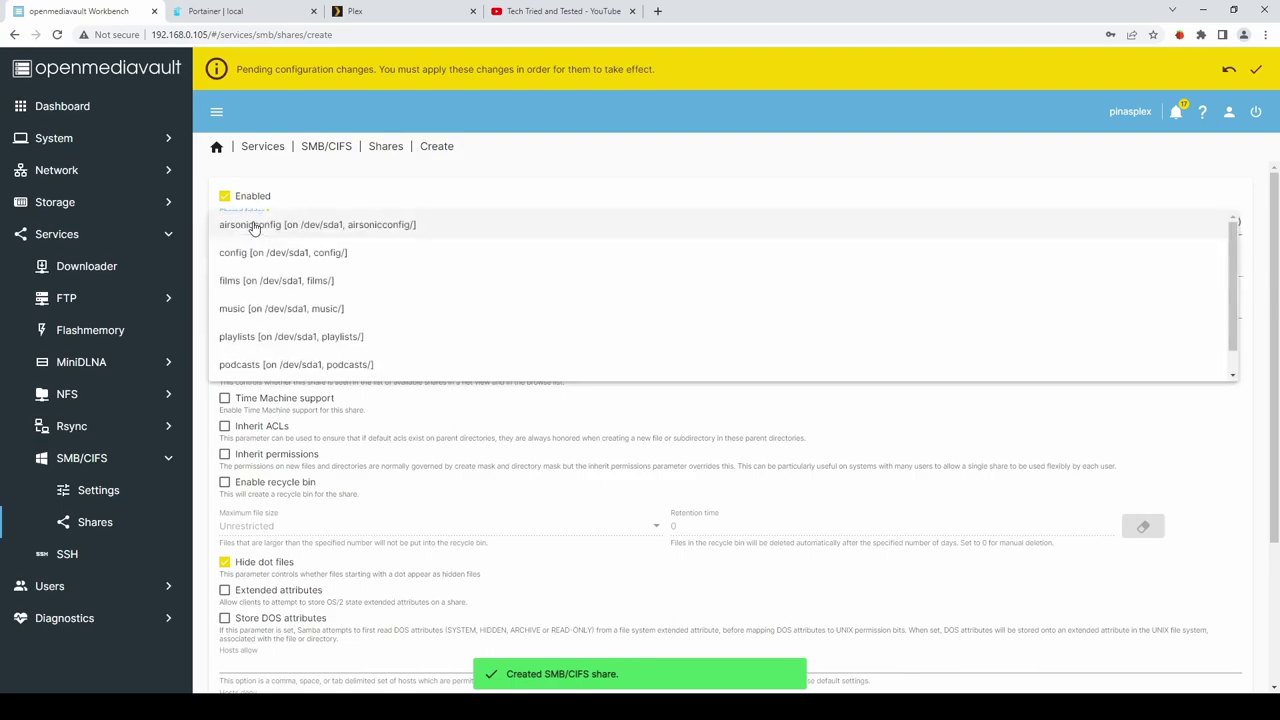
left_click(275, 337)
scroll(1008, 567, "down", 3)
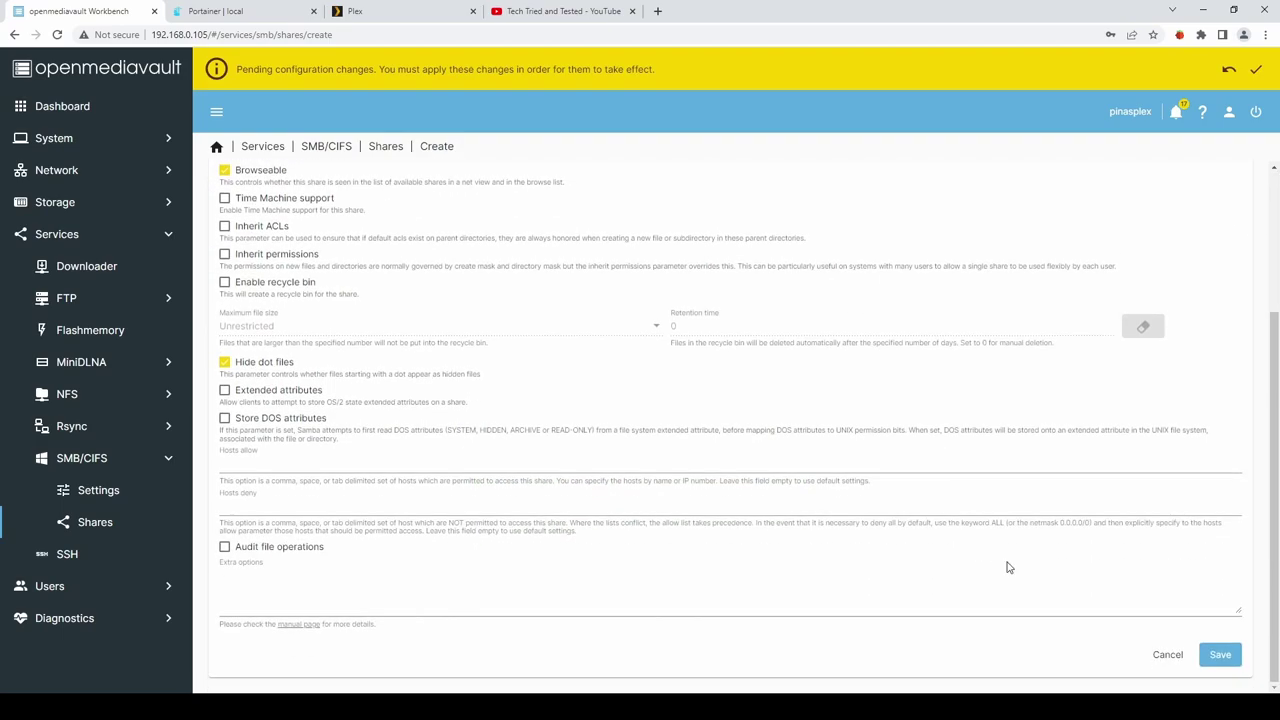
left_click(1222, 656)
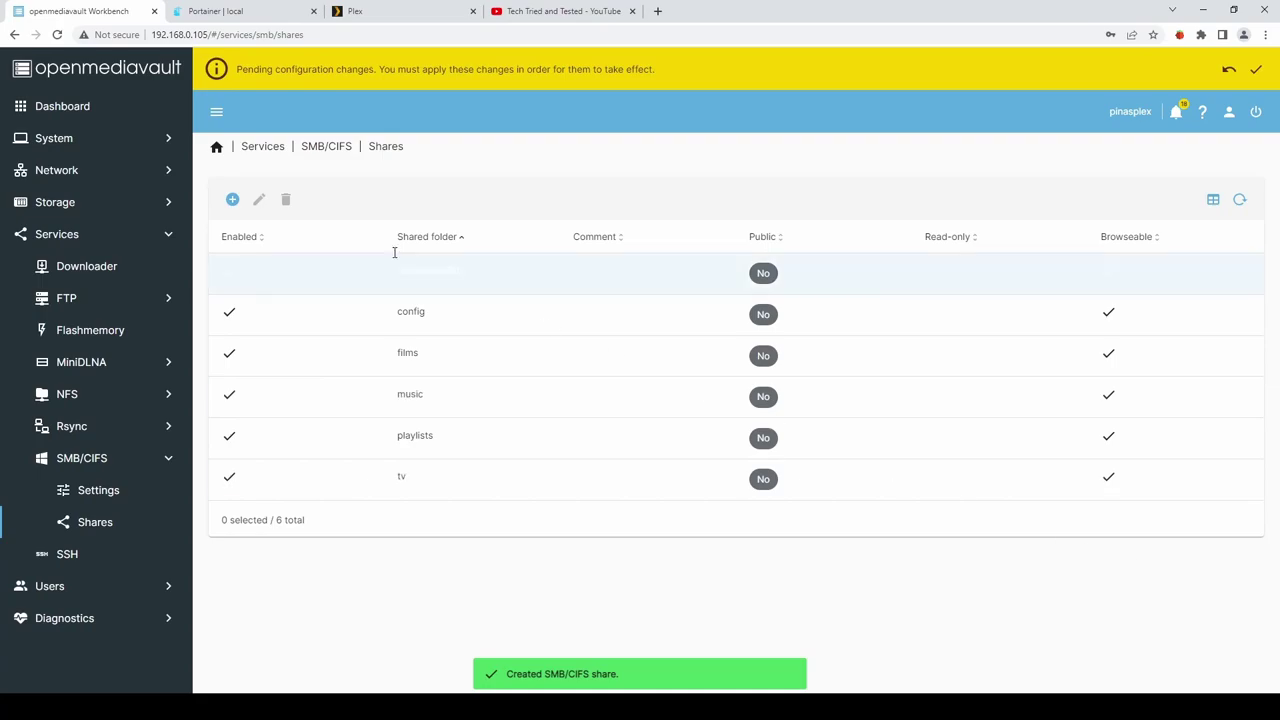
left_click(232, 200)
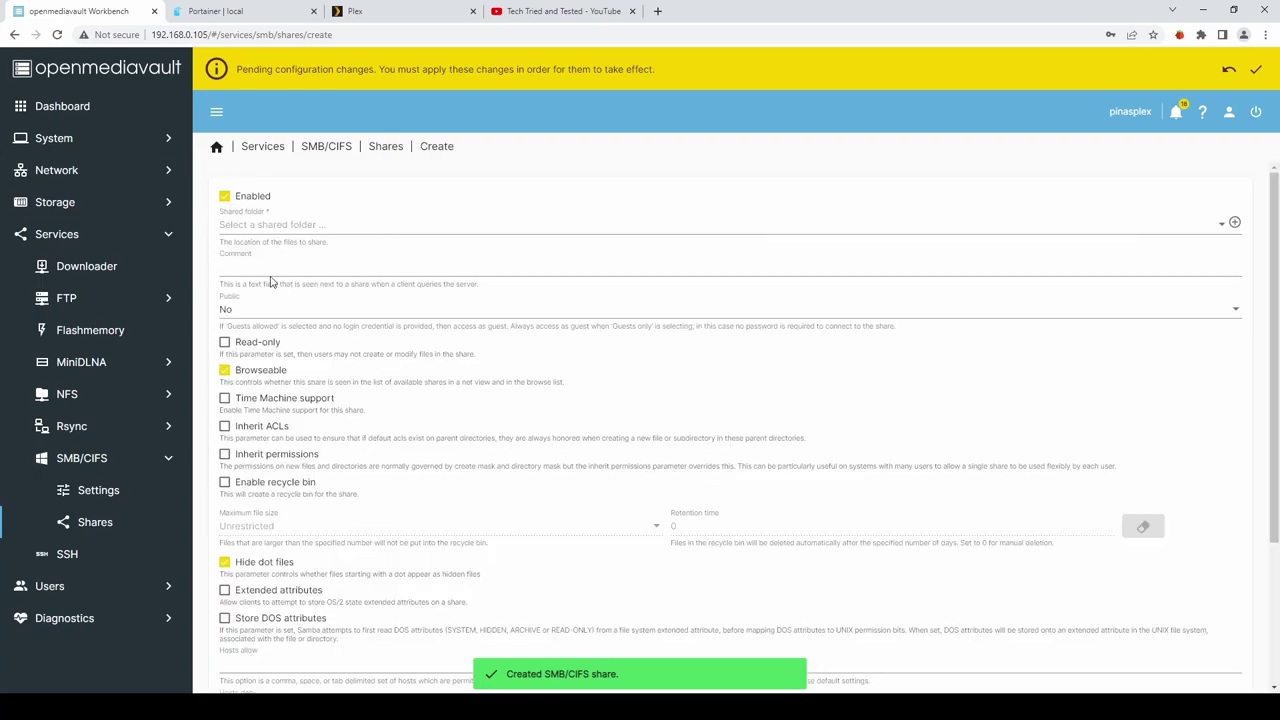
left_click(257, 224)
left_click(280, 364)
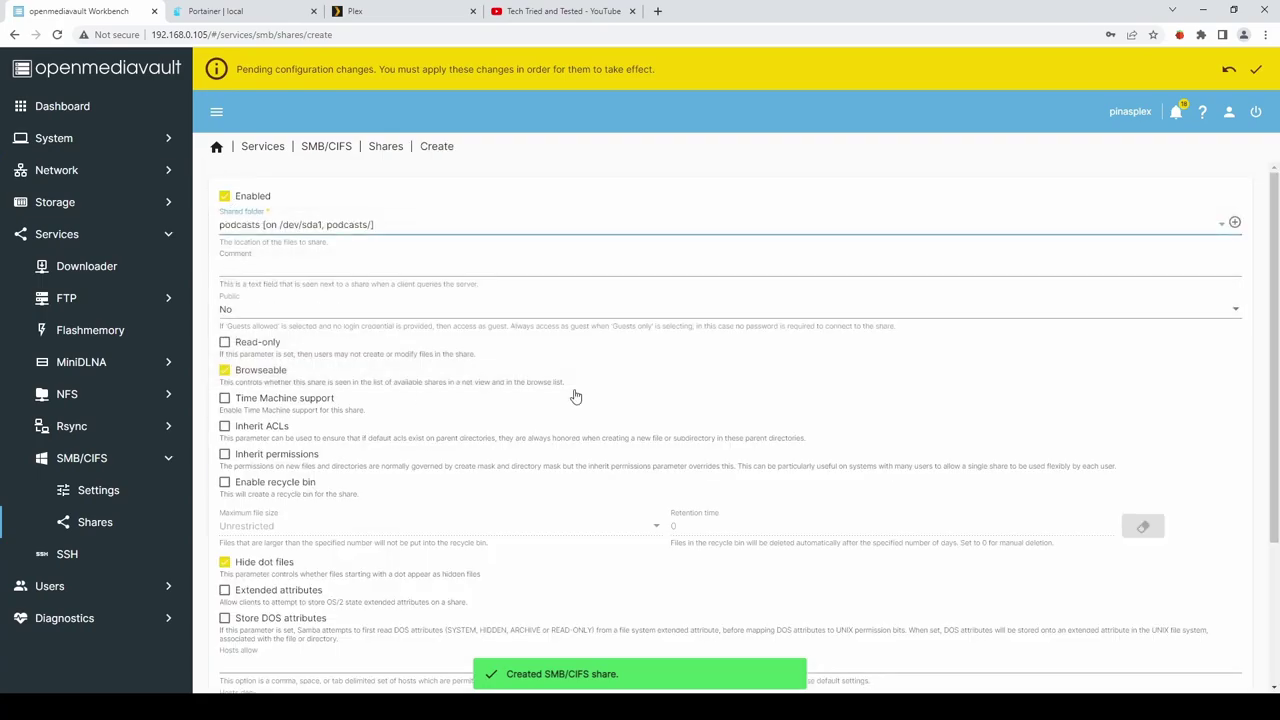
scroll(1006, 474, "down", 3)
left_click(1218, 656)
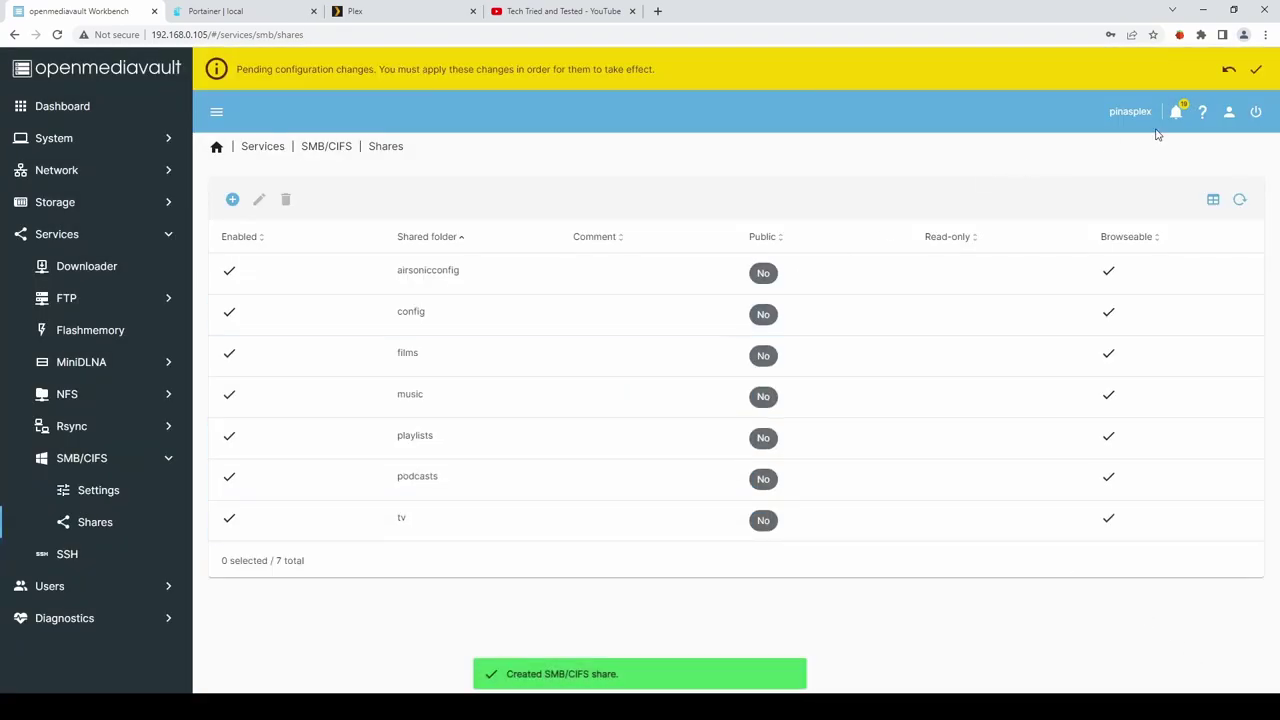
Confirm and apply the pending configuration changes.
left_click(1259, 71)
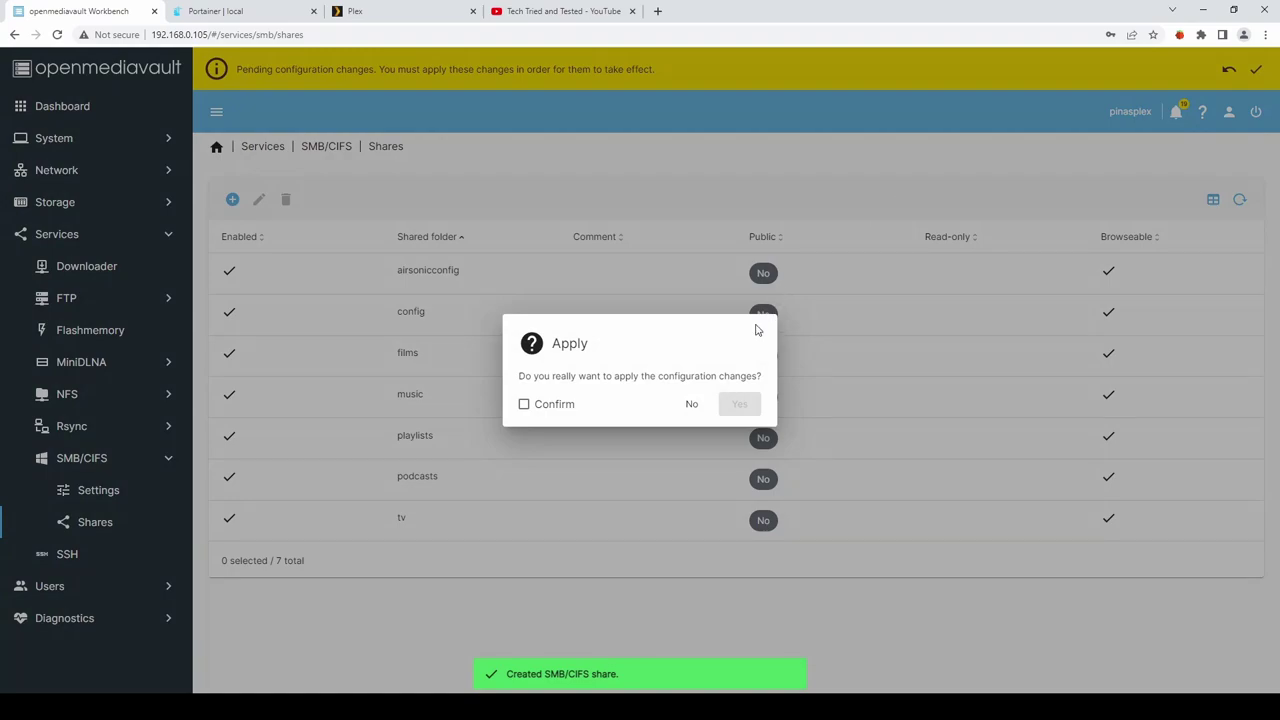
left_click(548, 405)
left_click(739, 406)
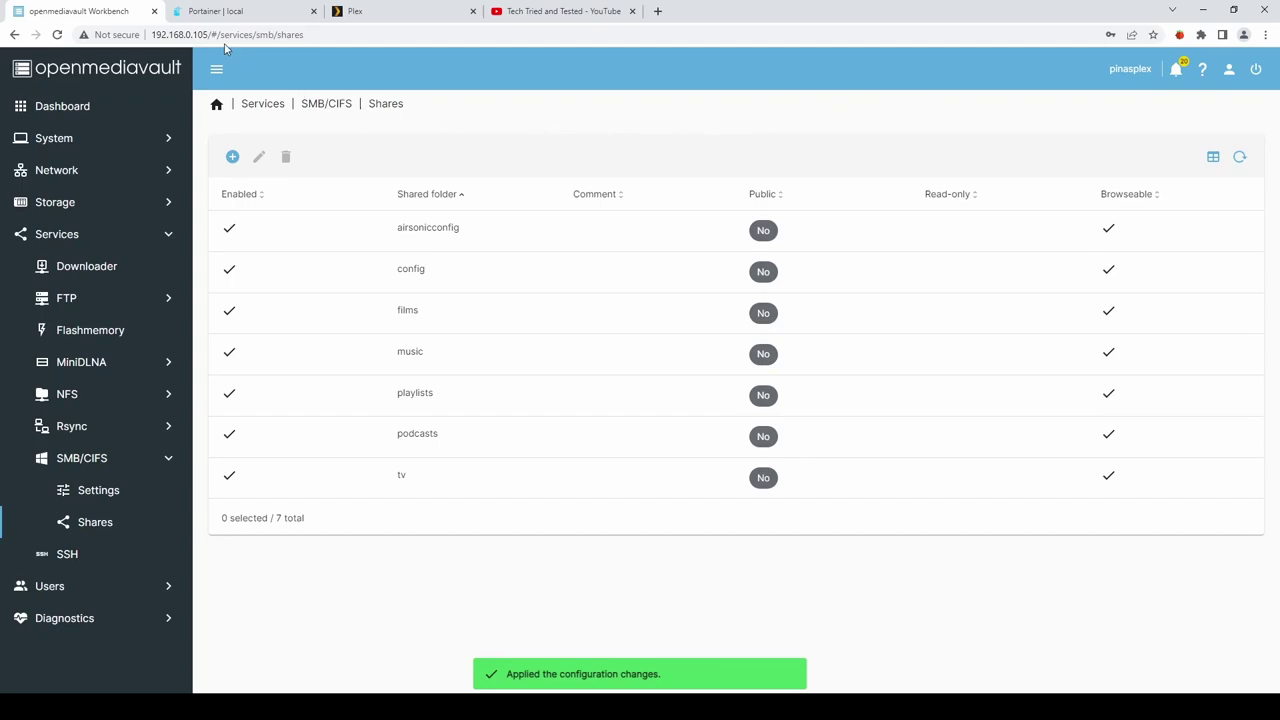
In Portainer, start a new stack named airsonic.
left_click(222, 13)
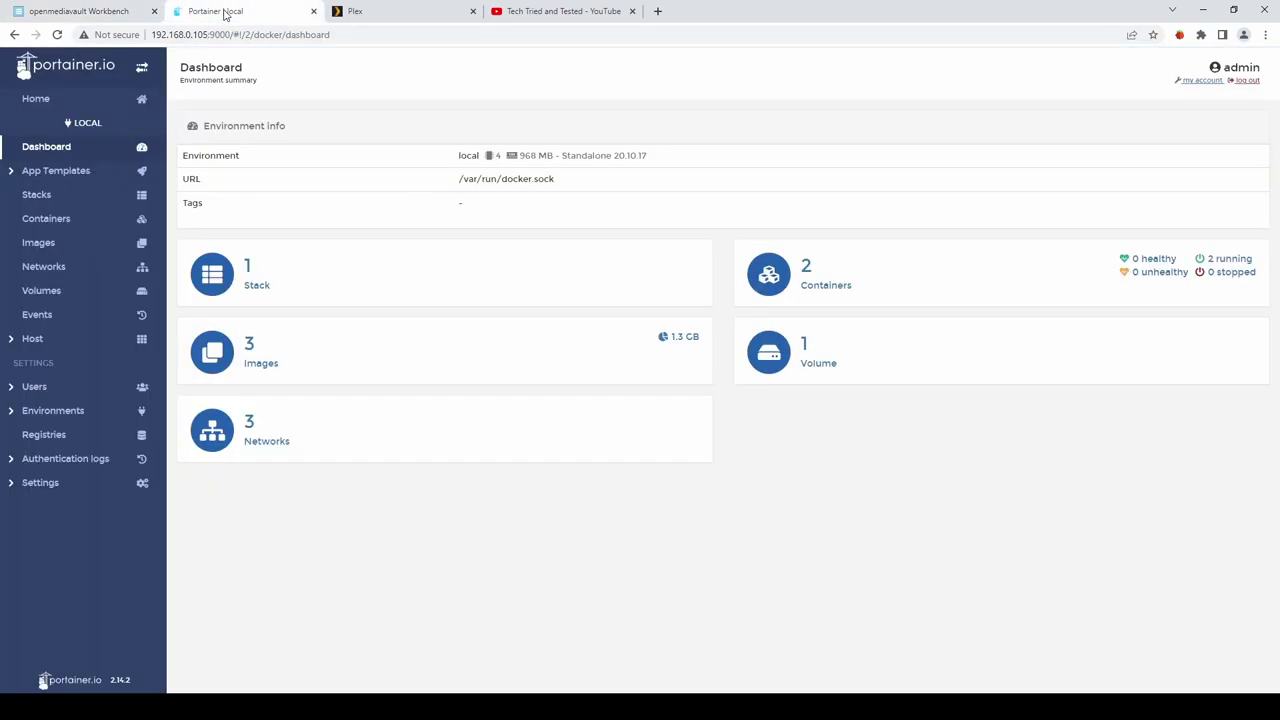
left_click(27, 198)
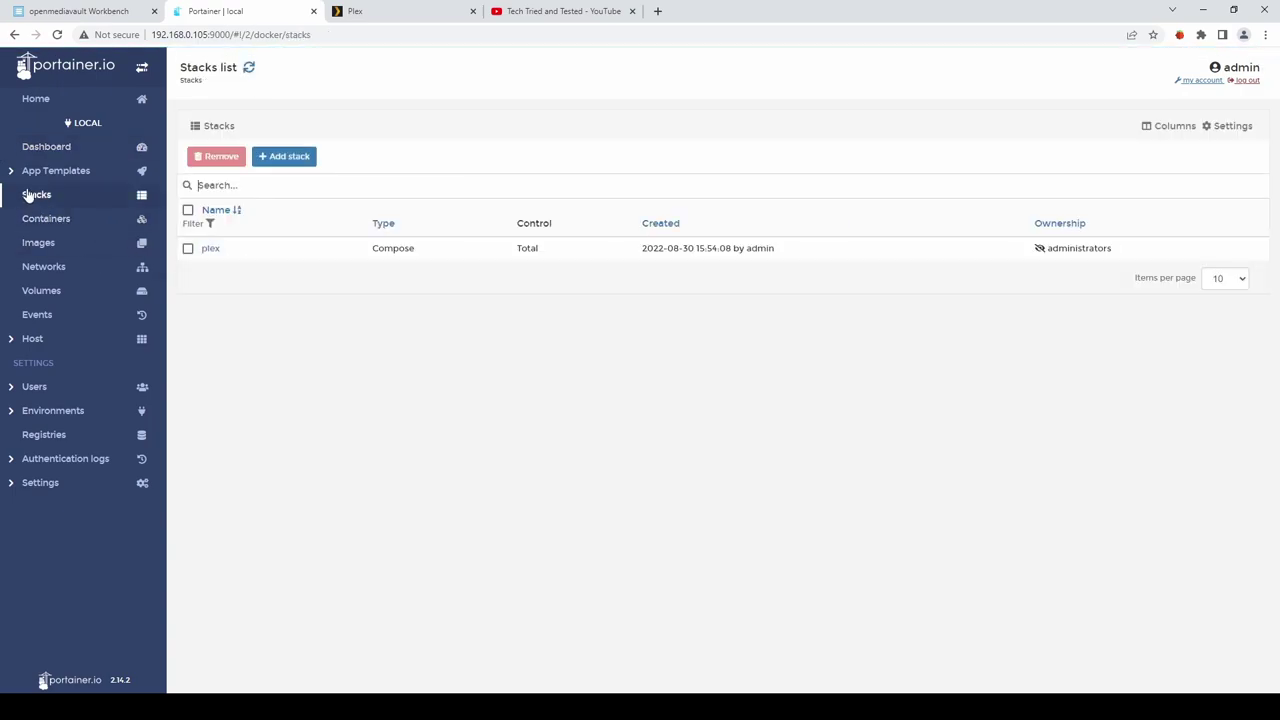
left_click(287, 157)
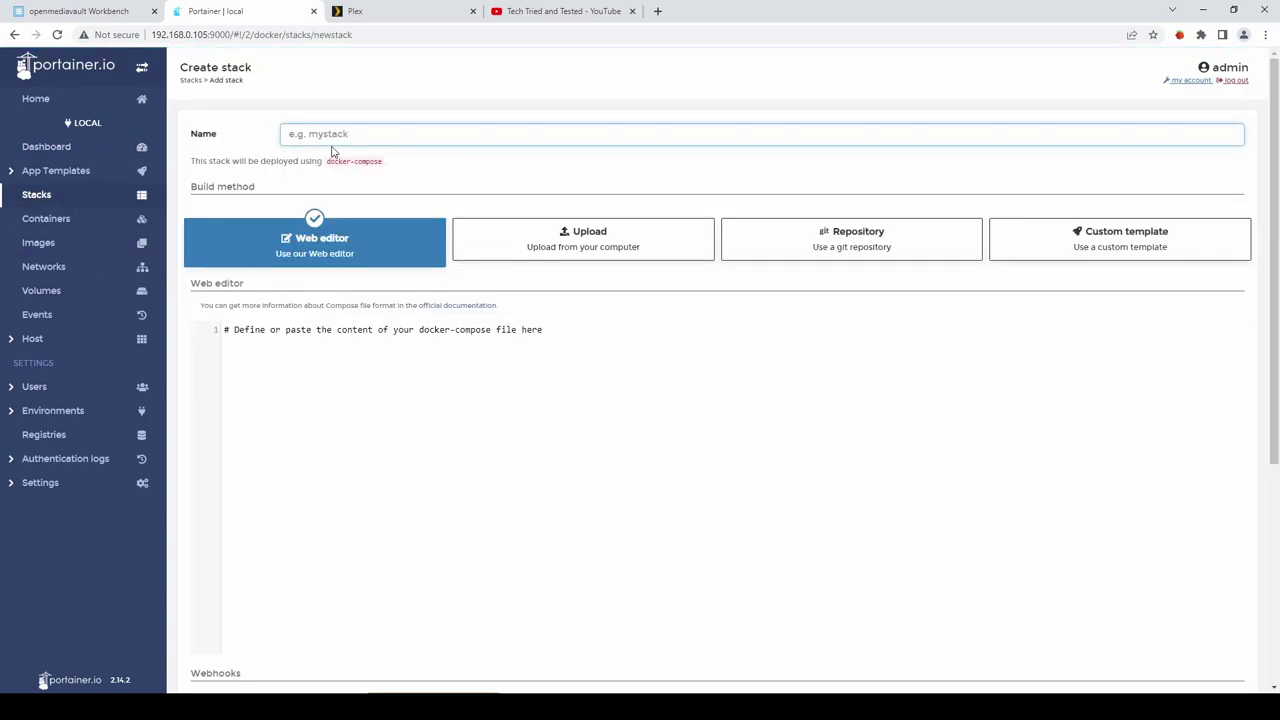
type("airsonic")
Paste the airsonic-advanced docker-compose definition into the web editor and locate the user setting.
left_click(519, 331)
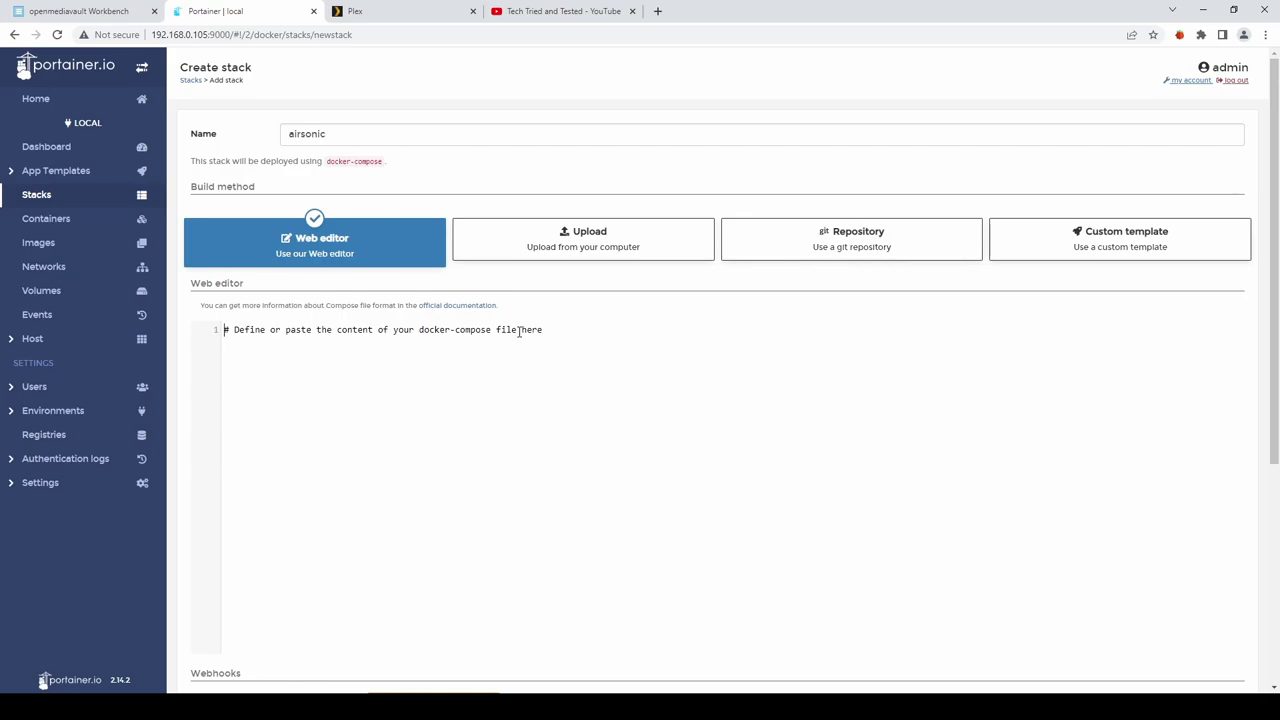
key("ctrl+v")
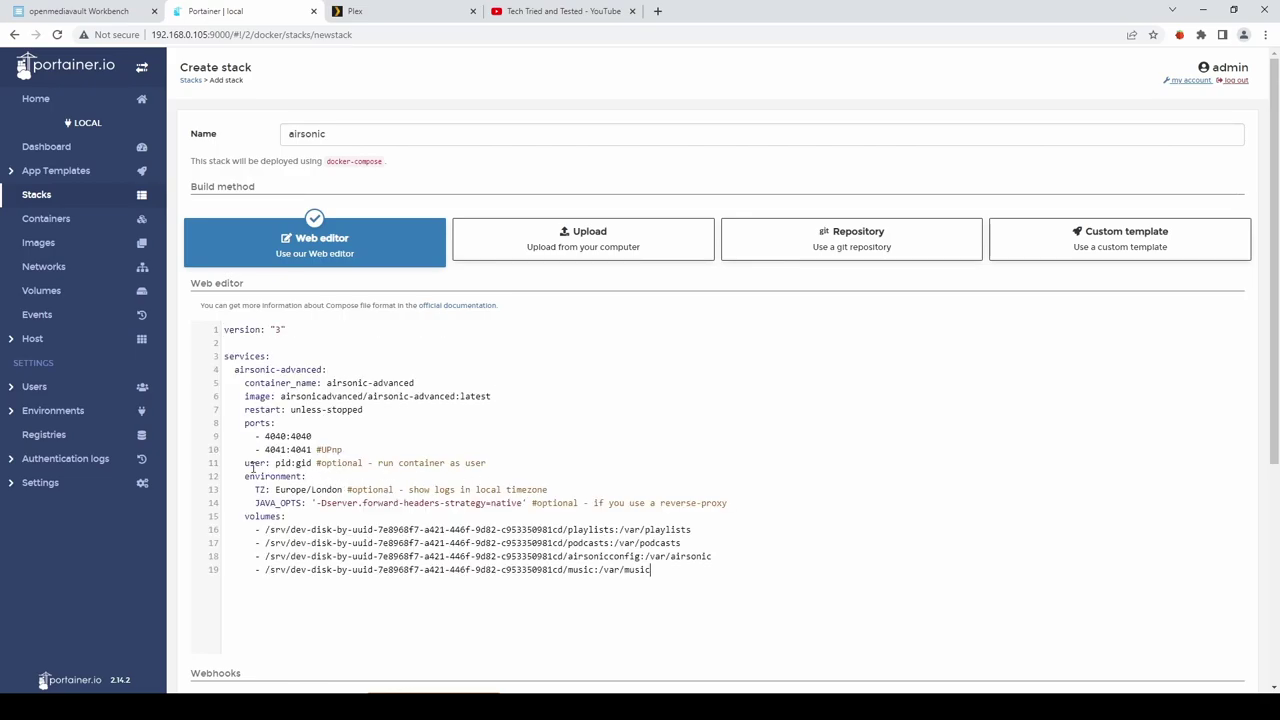
left_click_drag(242, 463, 310, 463)
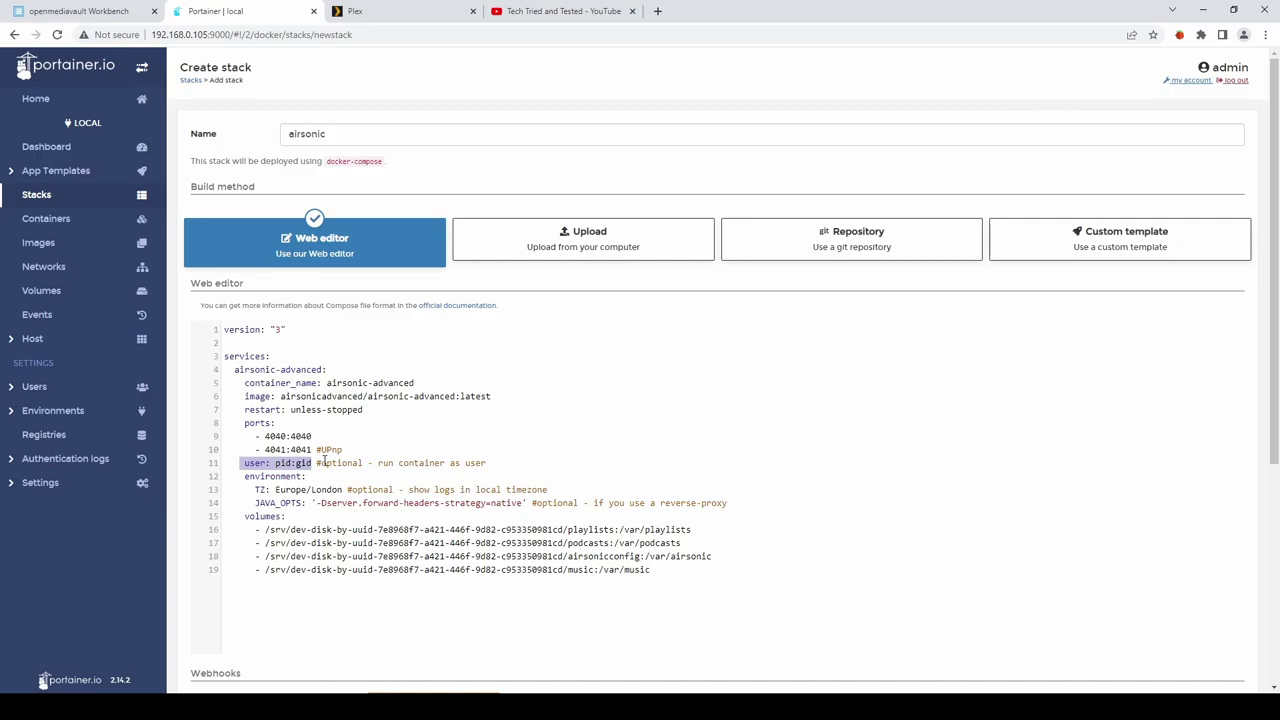
left_click(325, 449)
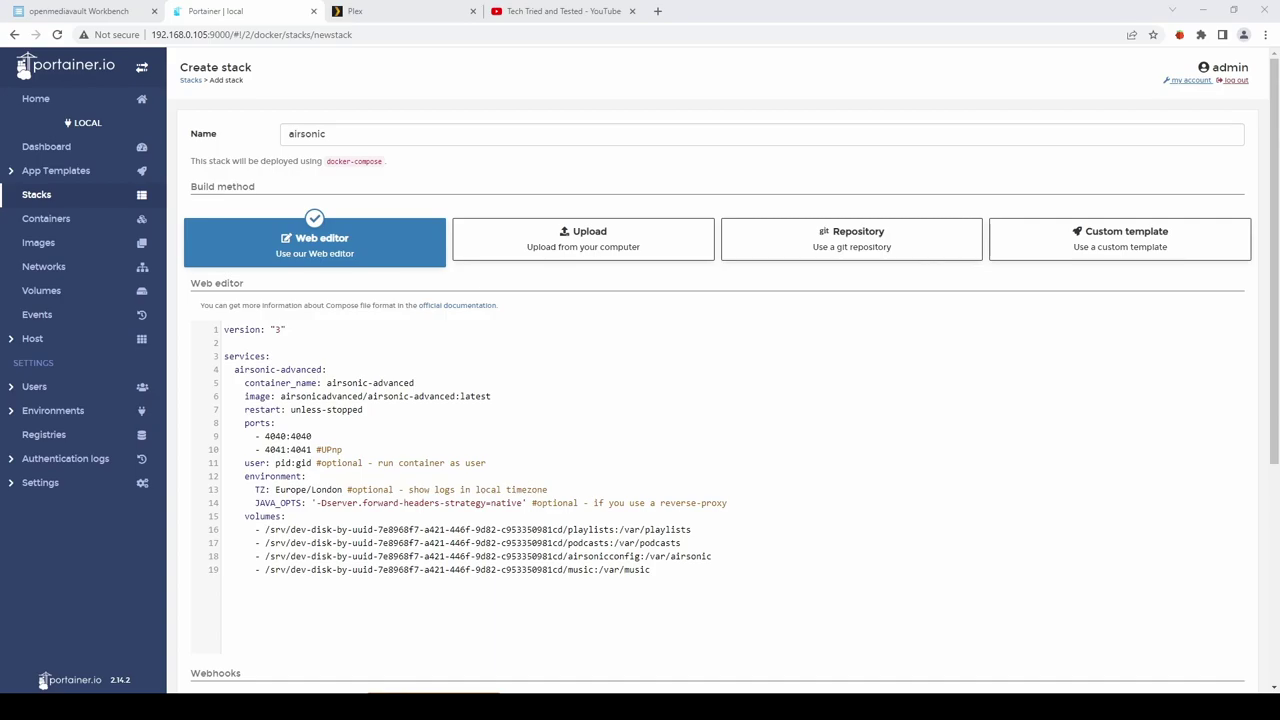
Replace pid:gid with 1000:100 on the user line and review the playlists host path.
left_click(291, 463)
key("BackSpace")
key("BackSpace")
key("BackSpace")
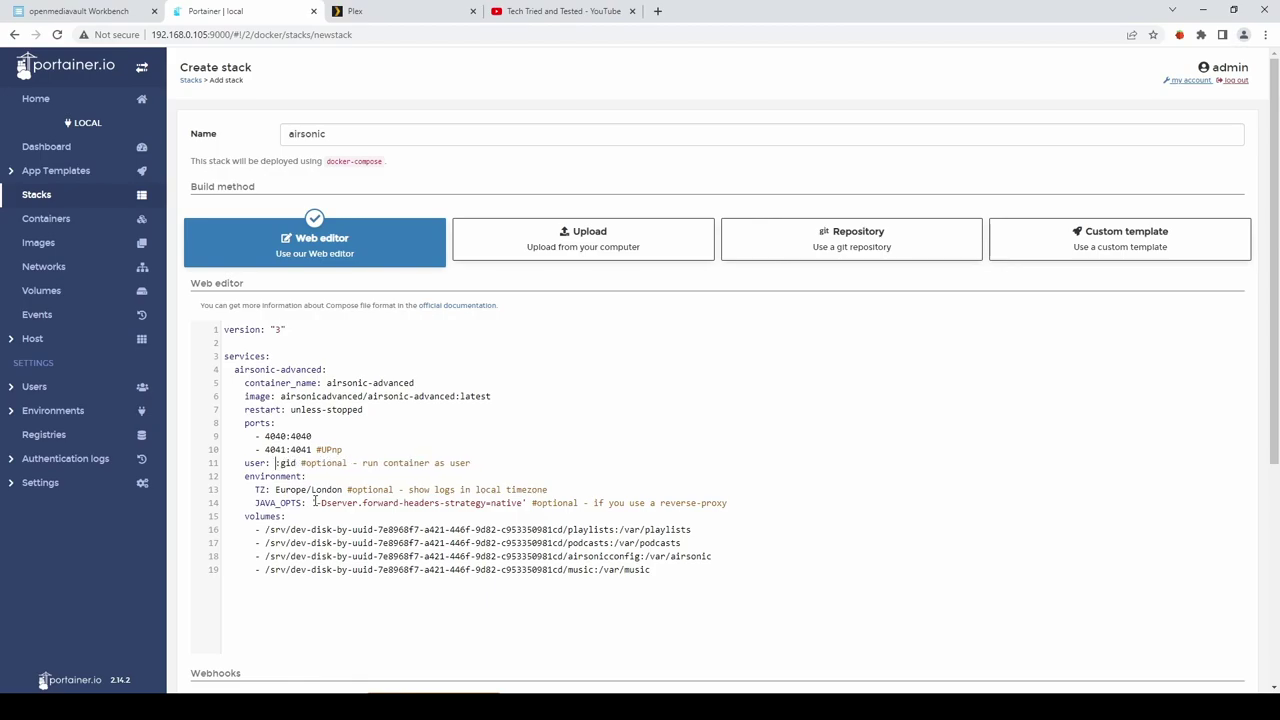
type("1000")
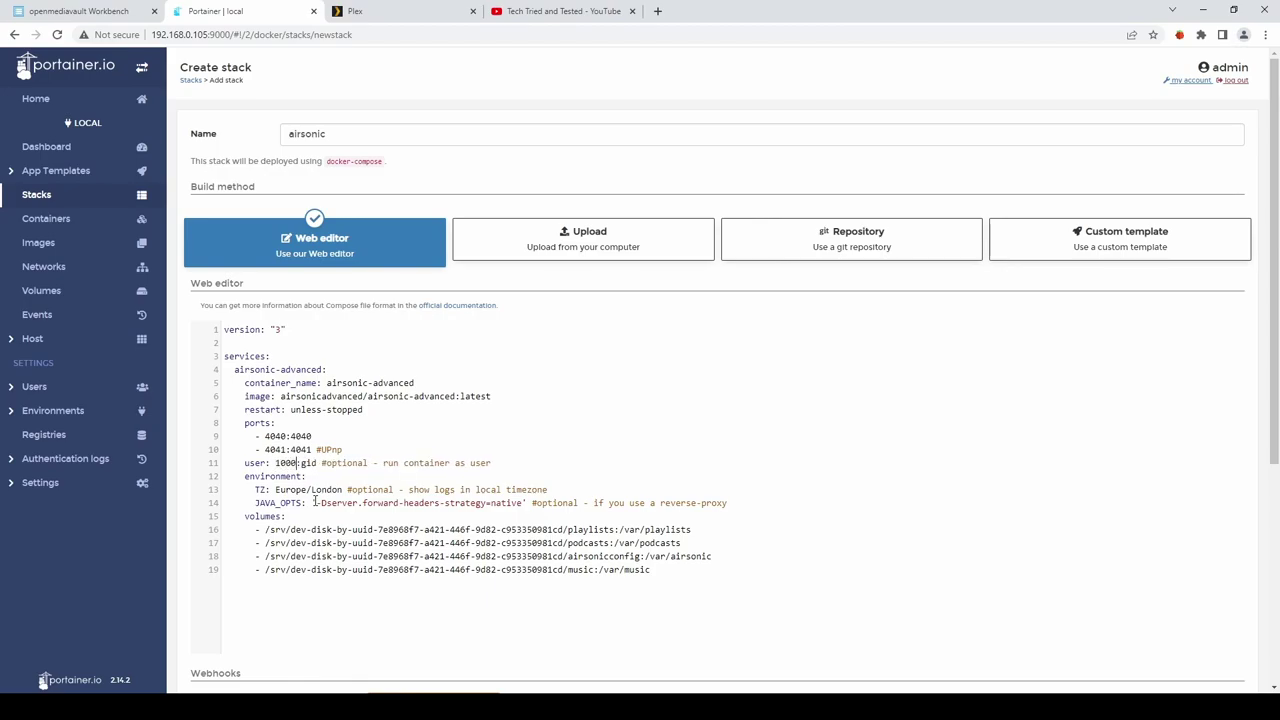
key("BackSpace")
key("BackSpace")
key("BackSpace")
type("100")
scroll(497, 538, "down", 1)
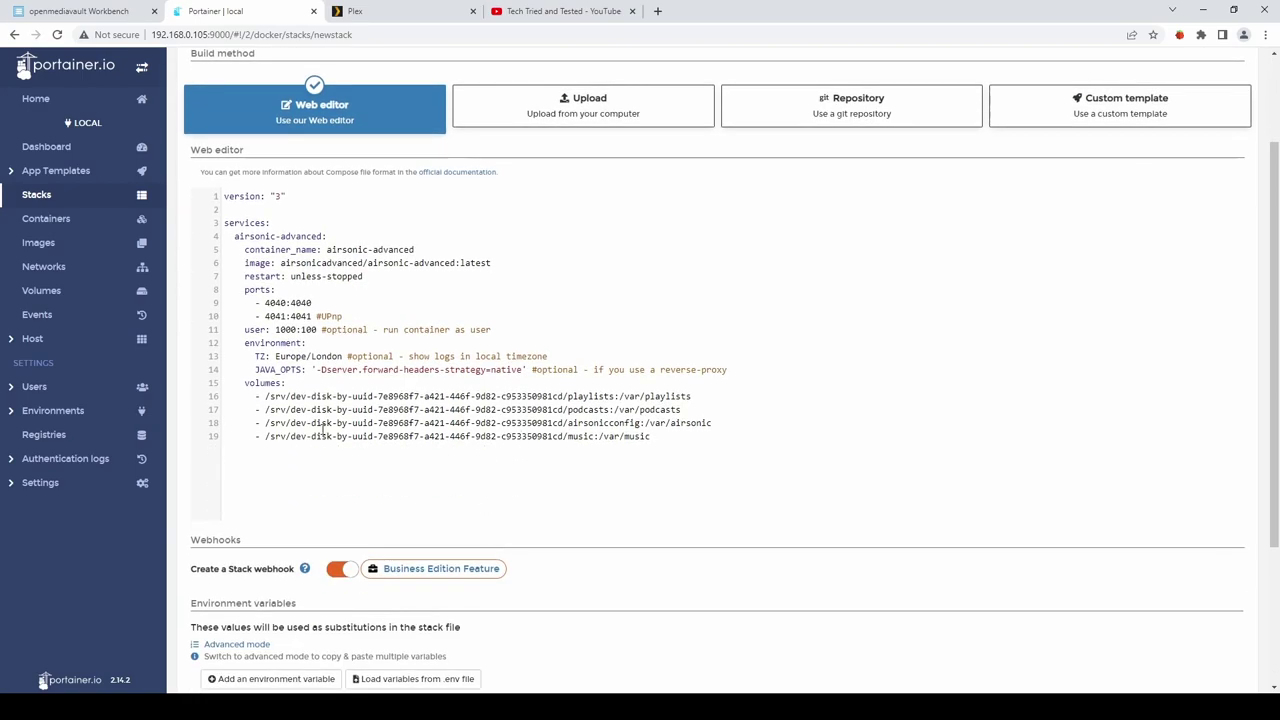
left_click_drag(264, 396, 612, 396)
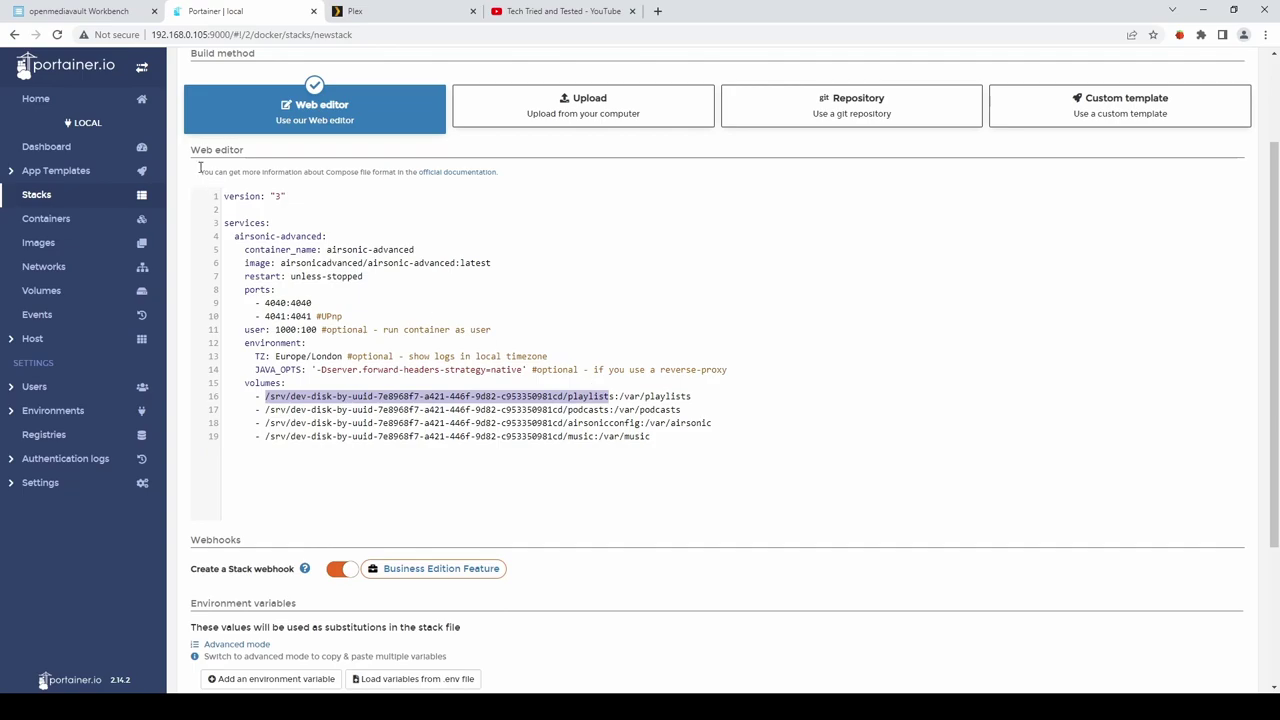
Check the shared folders' absolute paths in openmediavault, then return to the stack editor.
left_click(86, 14)
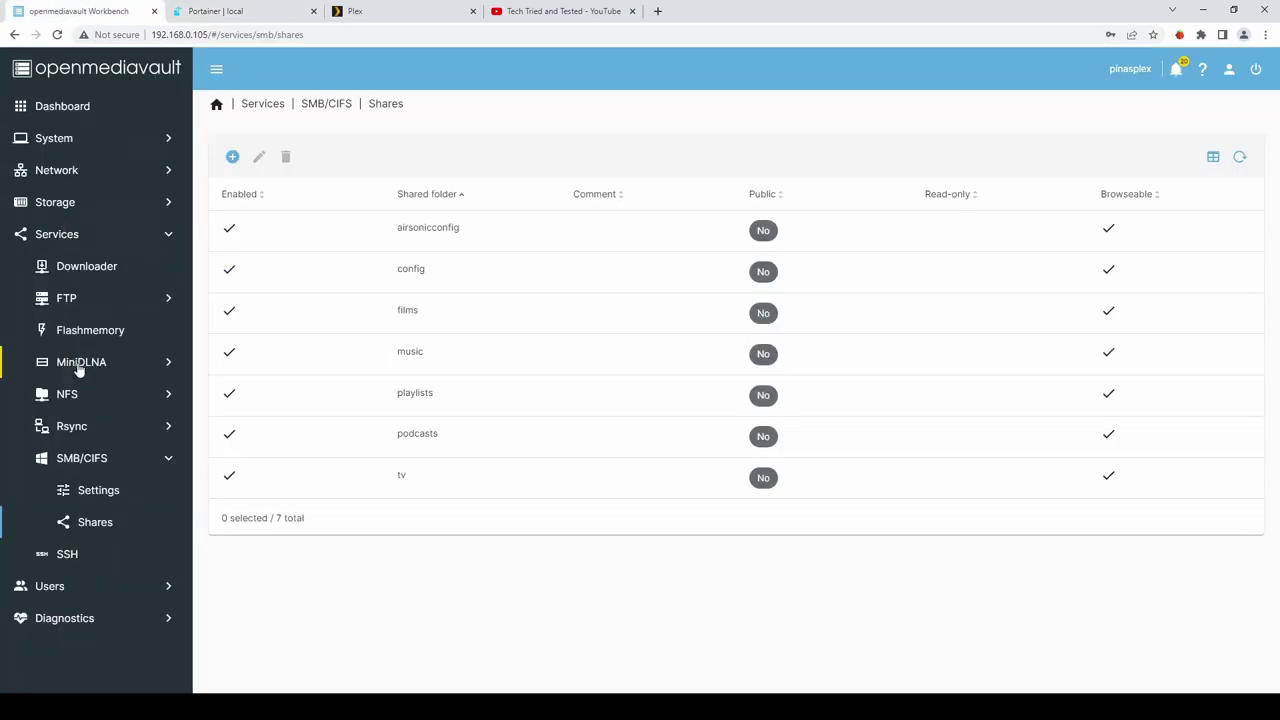
left_click(56, 205)
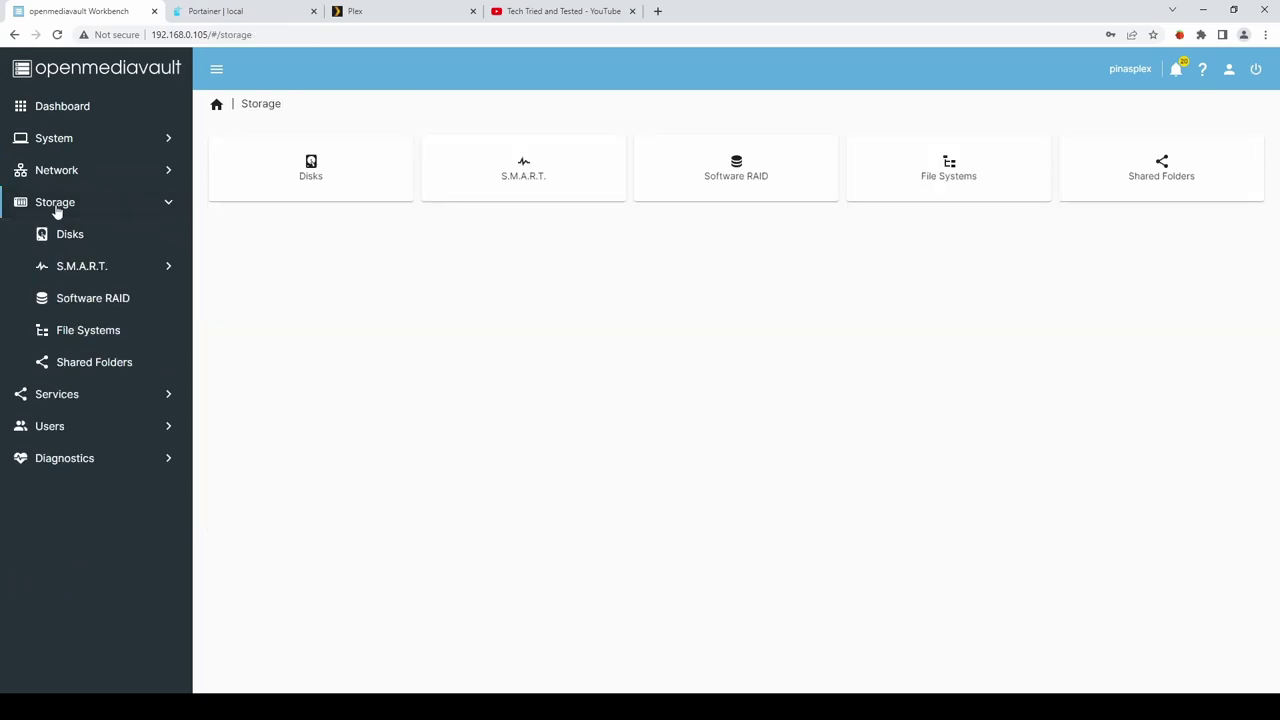
left_click(97, 364)
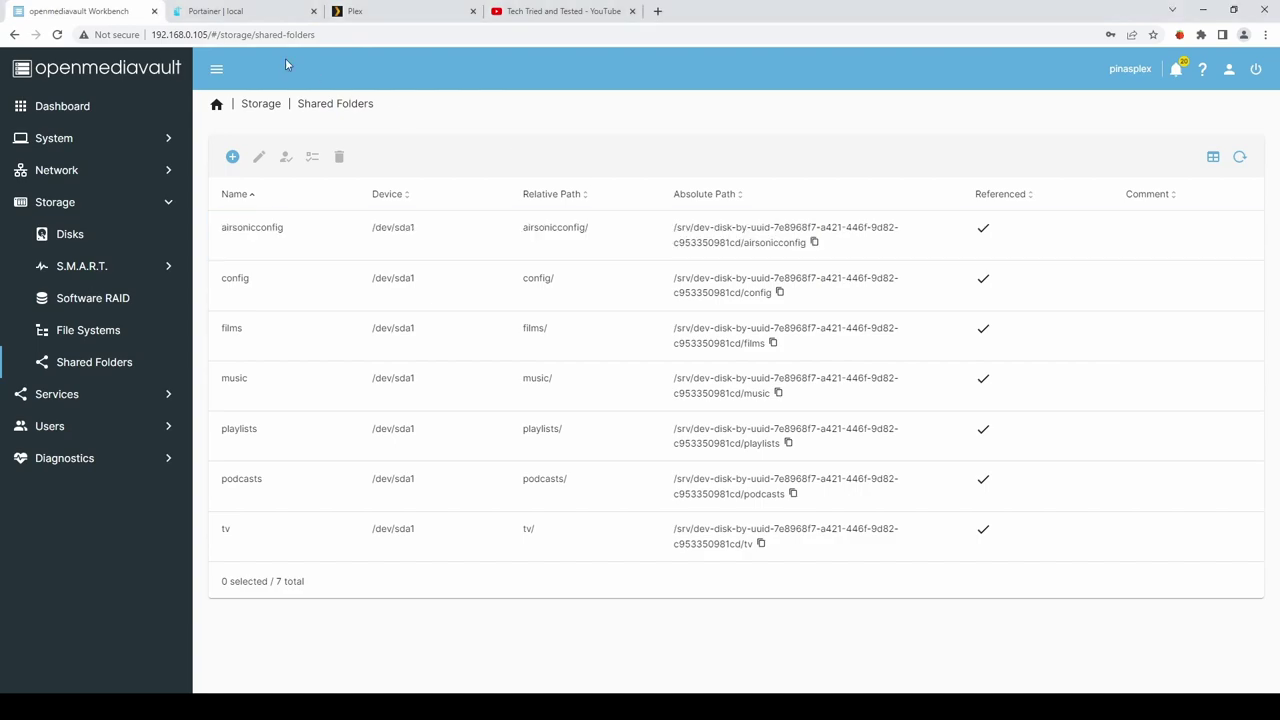
left_click(215, 11)
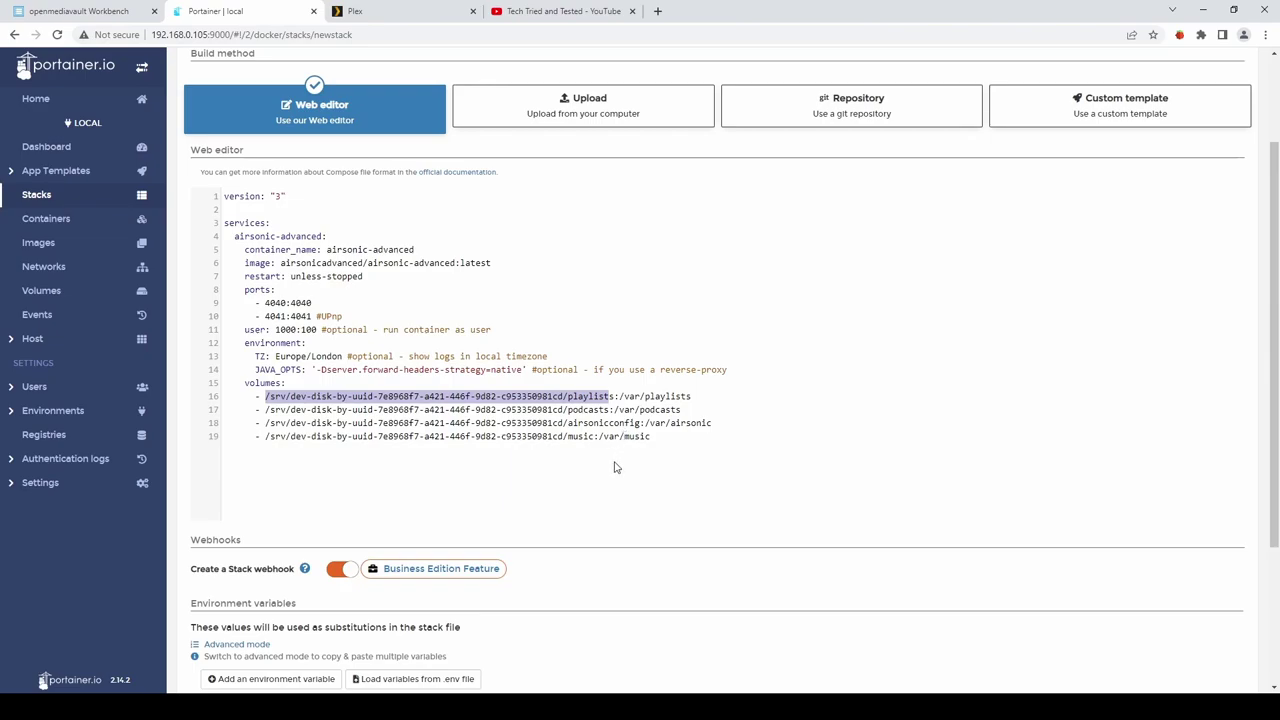
scroll(316, 412, "down", 3)
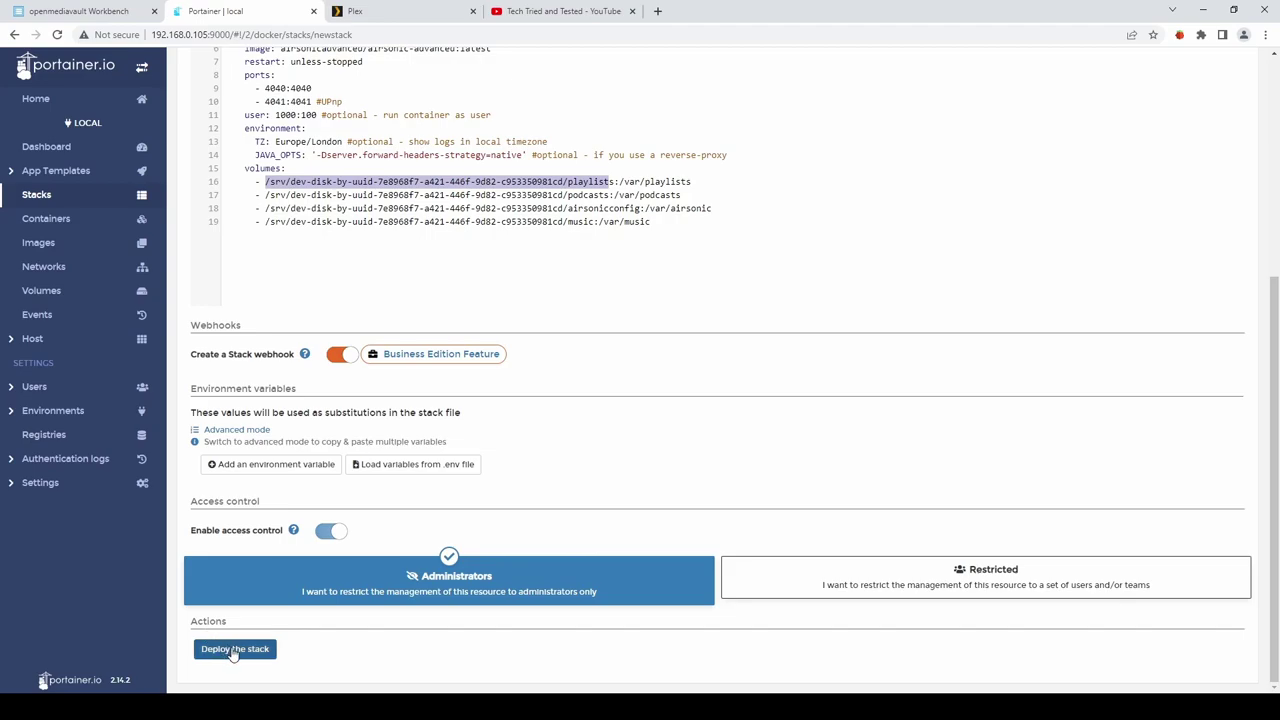
Deploy the airsonic stack and find the Started Application line in airsonic-advanced's logs.
left_click(233, 651)
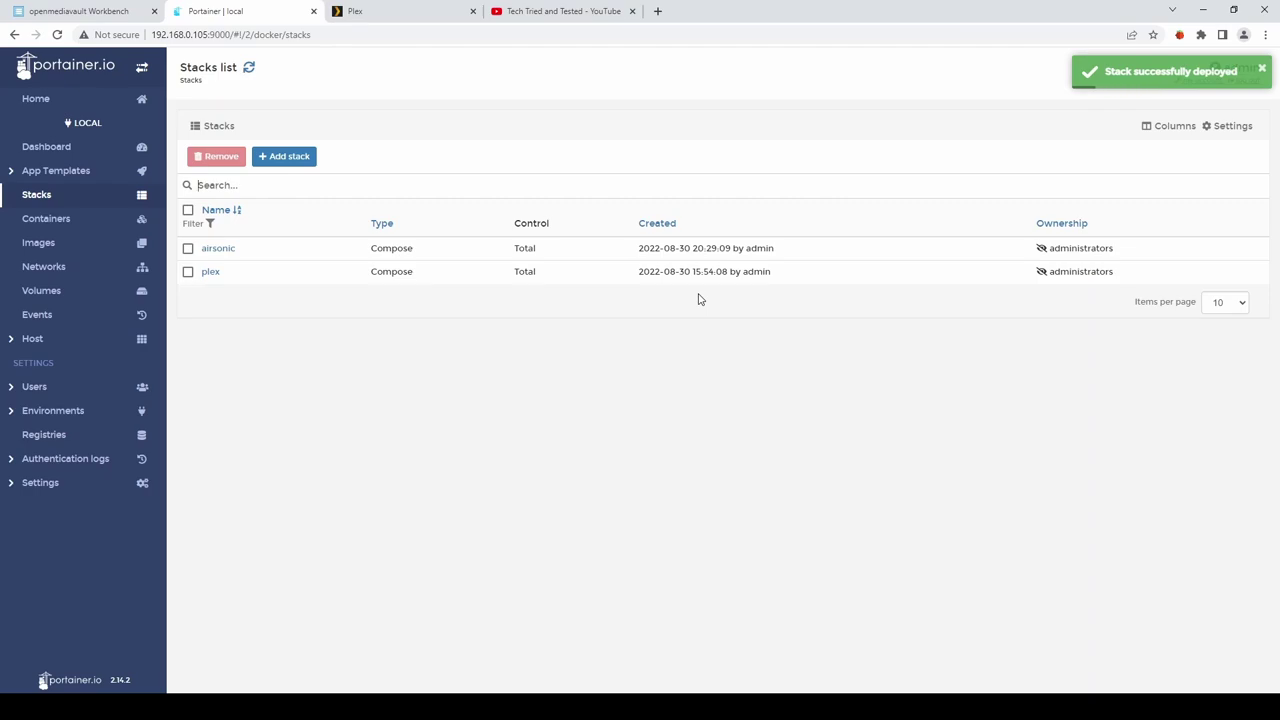
left_click(36, 222)
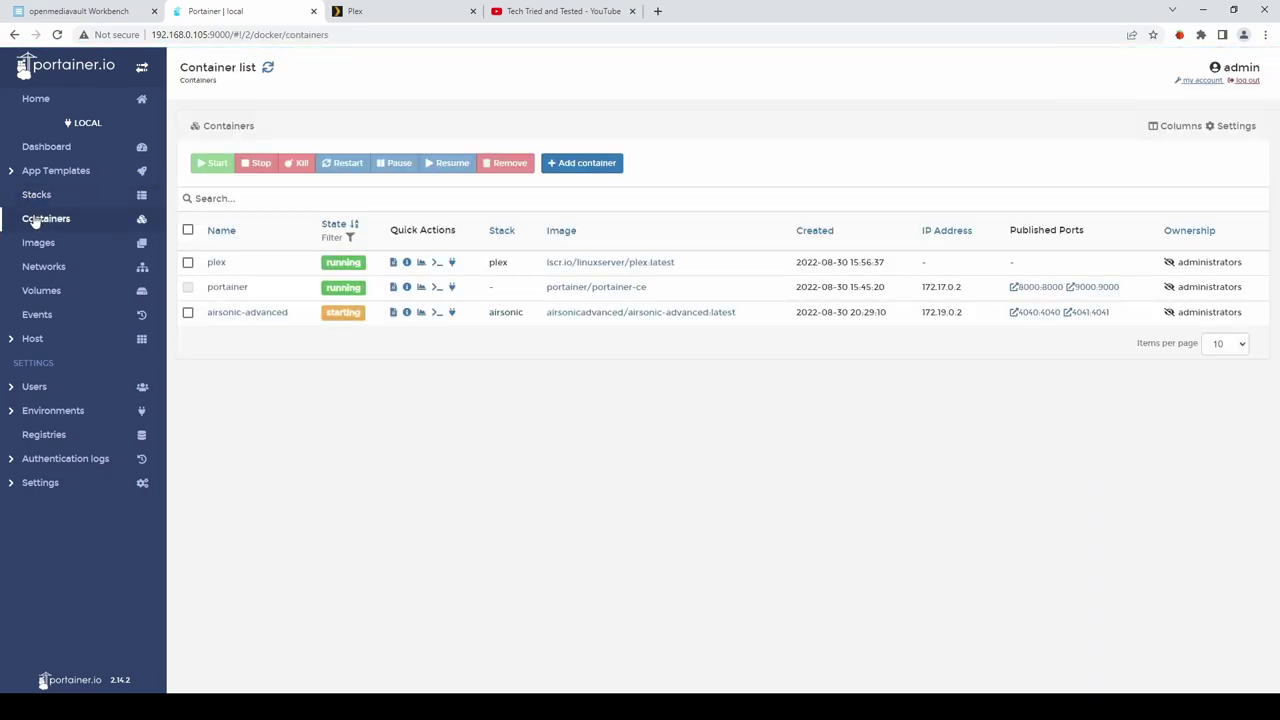
left_click(393, 313)
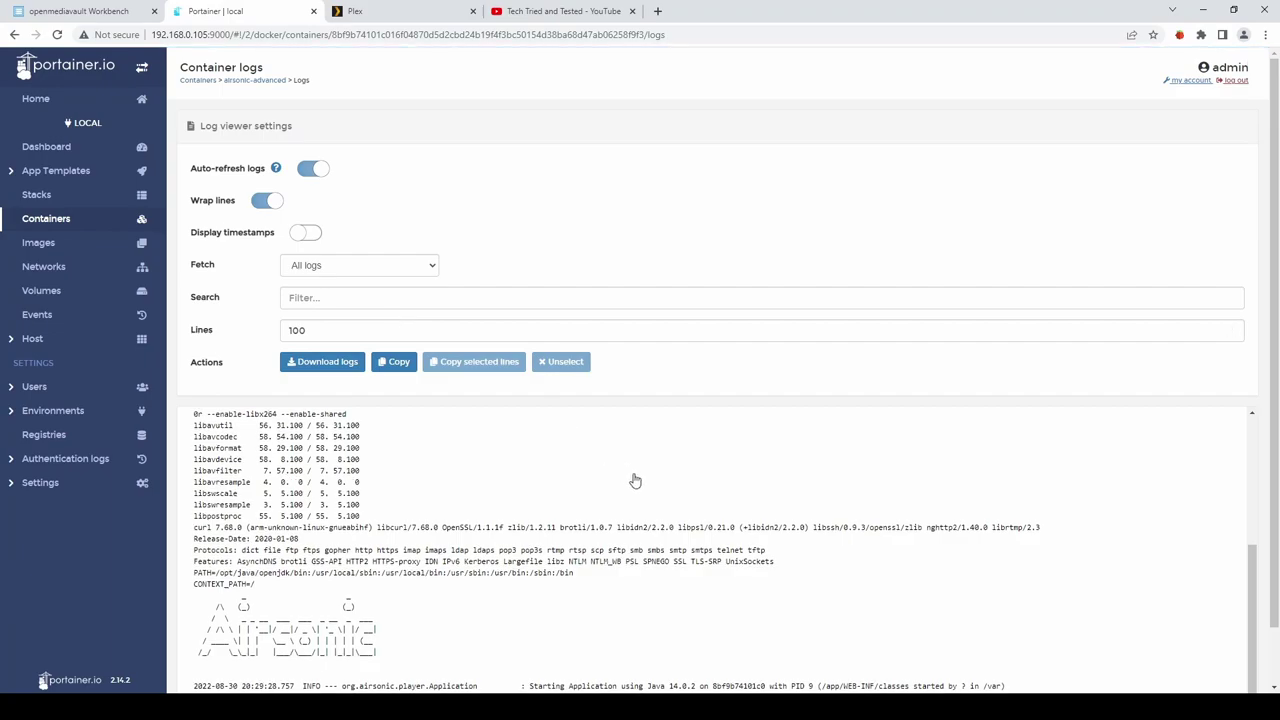
scroll(900, 570, "down", 2)
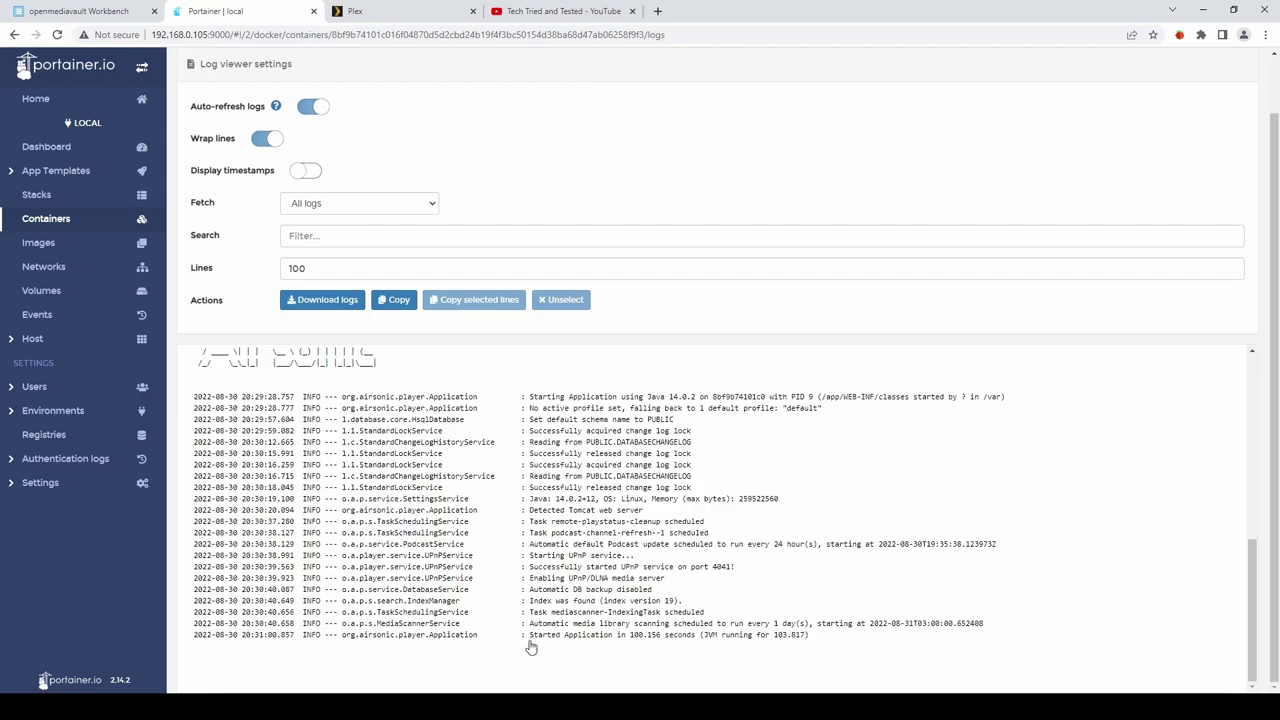
left_click_drag(530, 642, 695, 648)
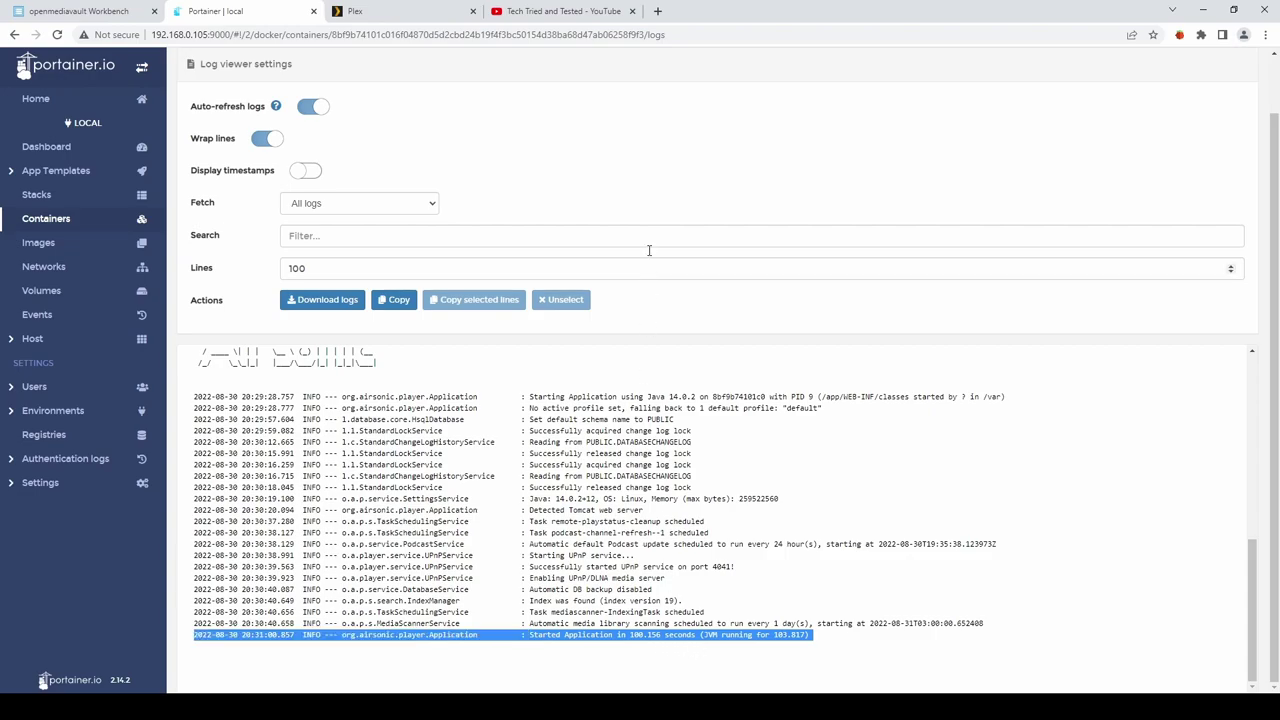
Load Airsonic at 192.168.0.105:4040, sign in with the default admin account, and open Ed Sheeran.
left_click(658, 12)
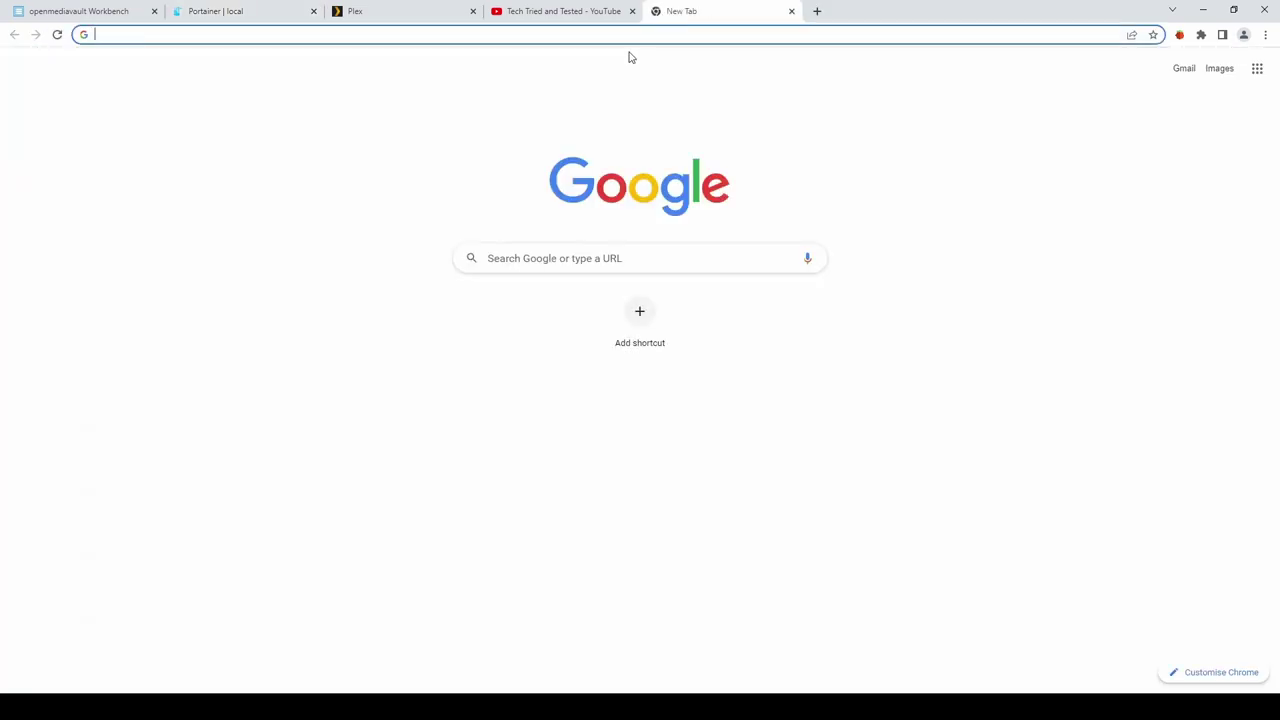
type("192.168.0")
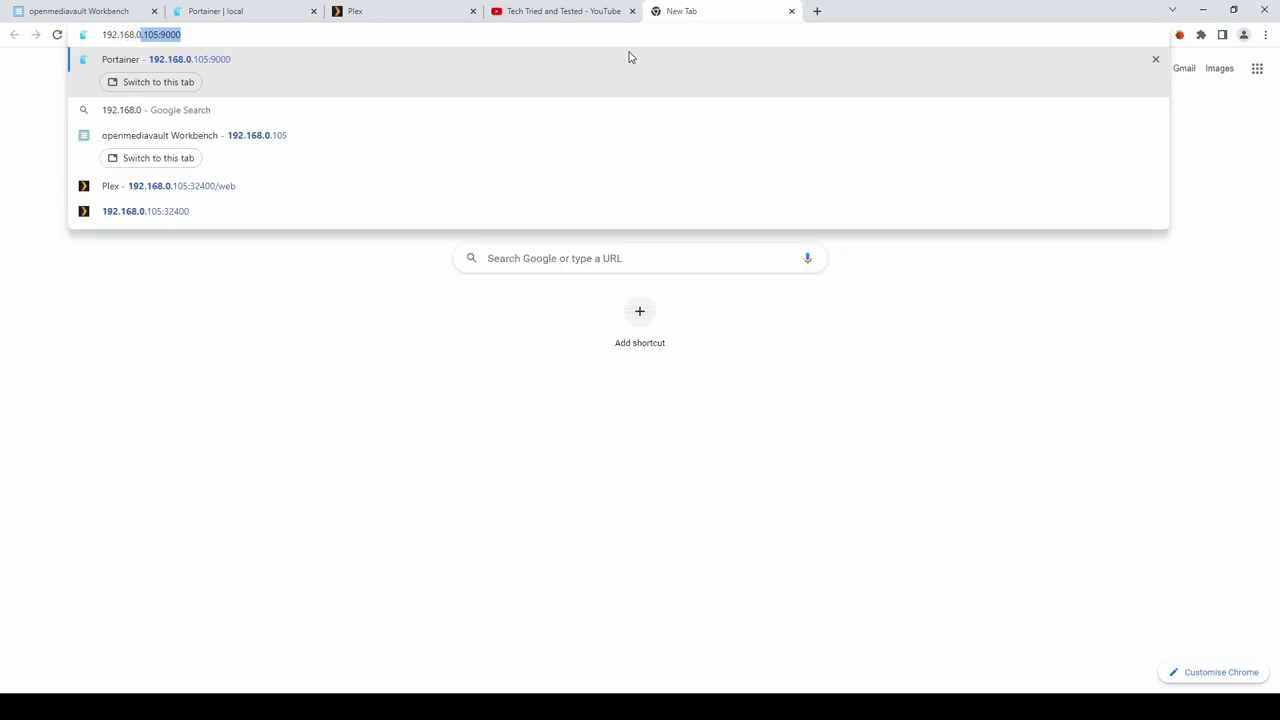
type(".105")
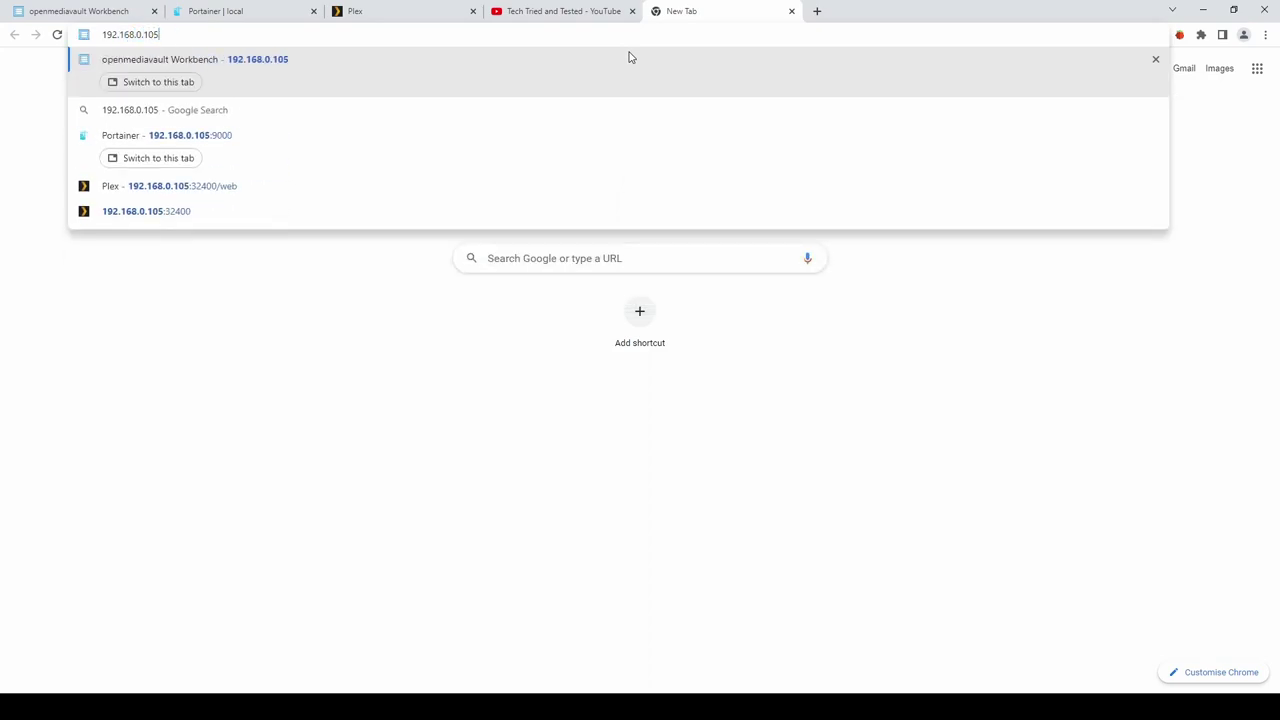
type(":4040")
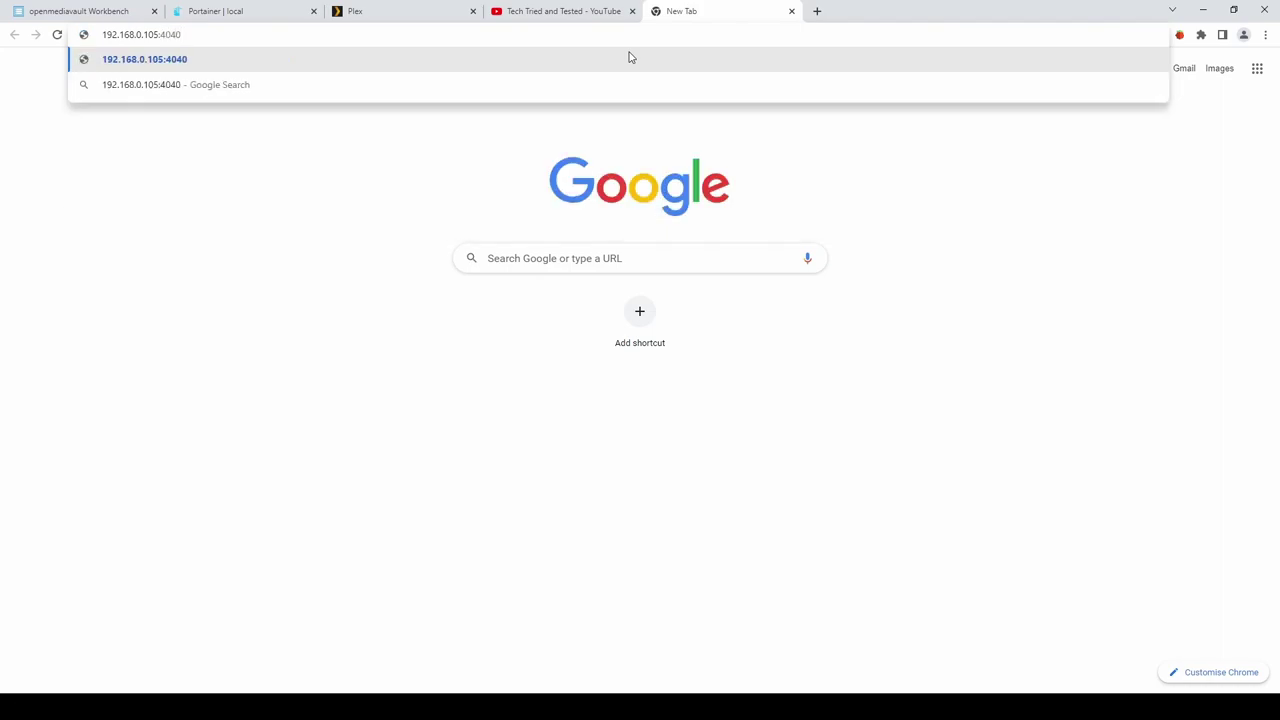
key("Return")
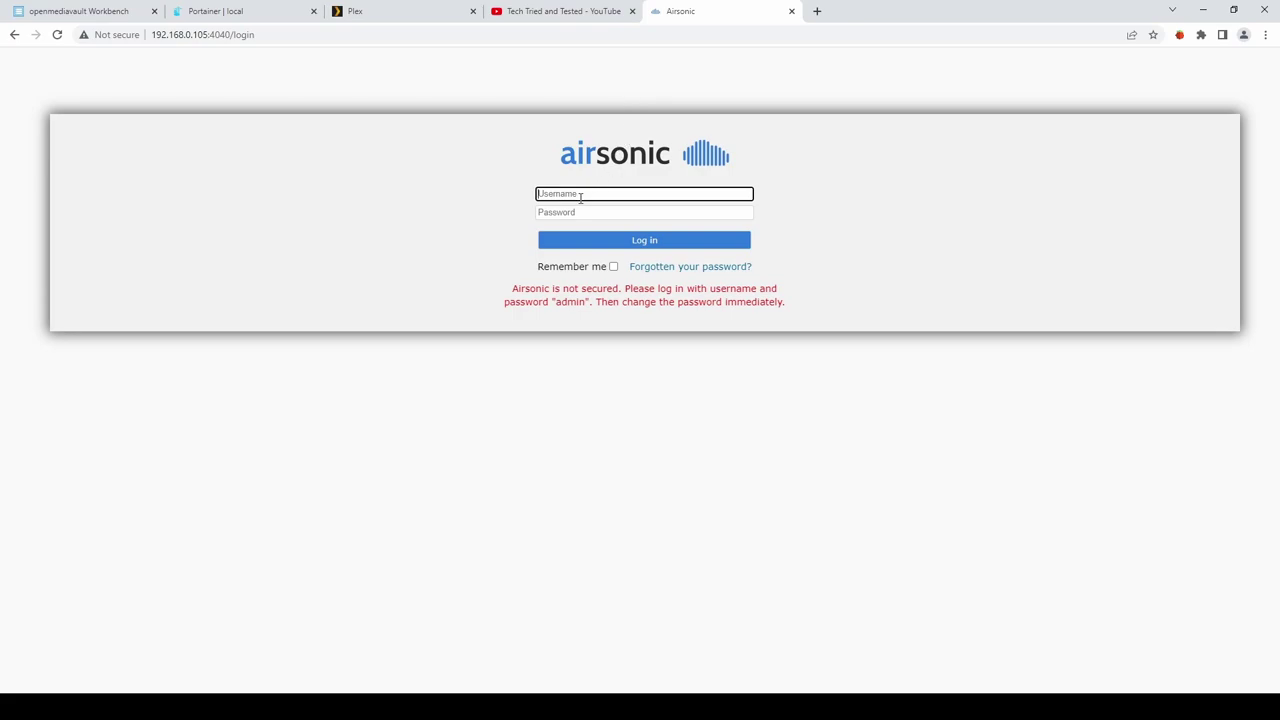
type("adm")
key("Tab")
type("admin")
key("Return")
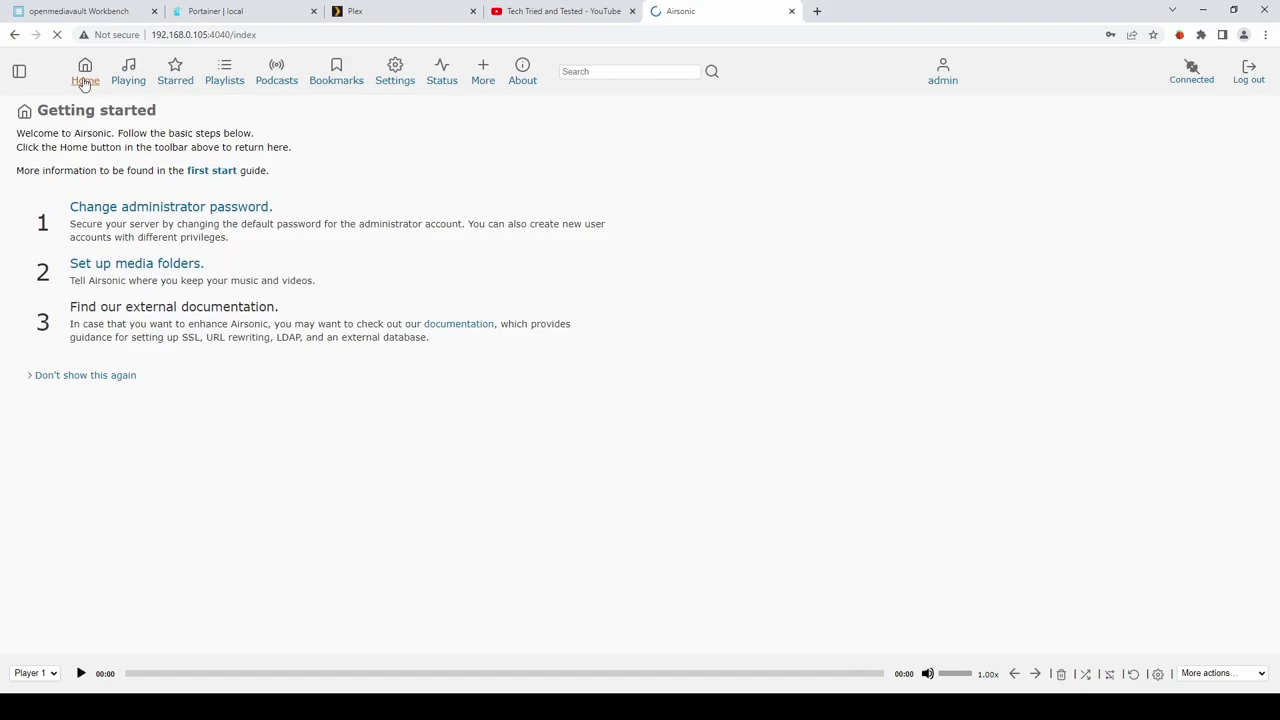
left_click(19, 71)
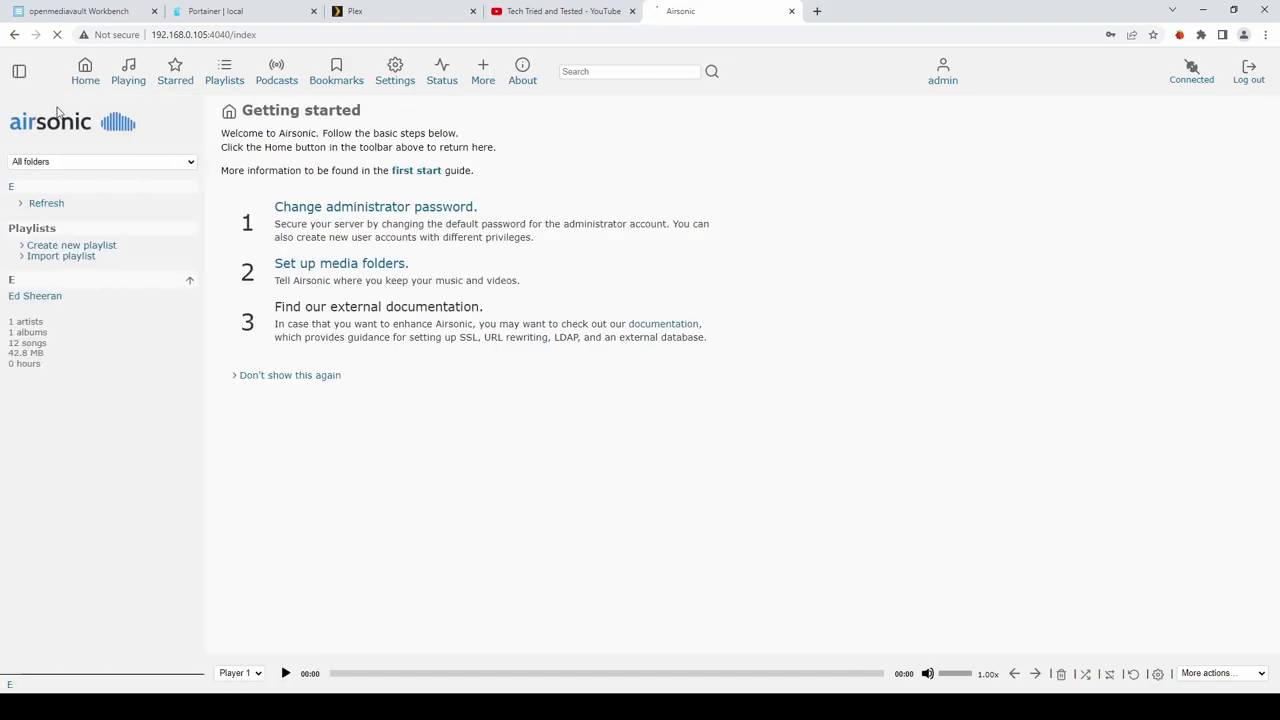
left_click(33, 297)
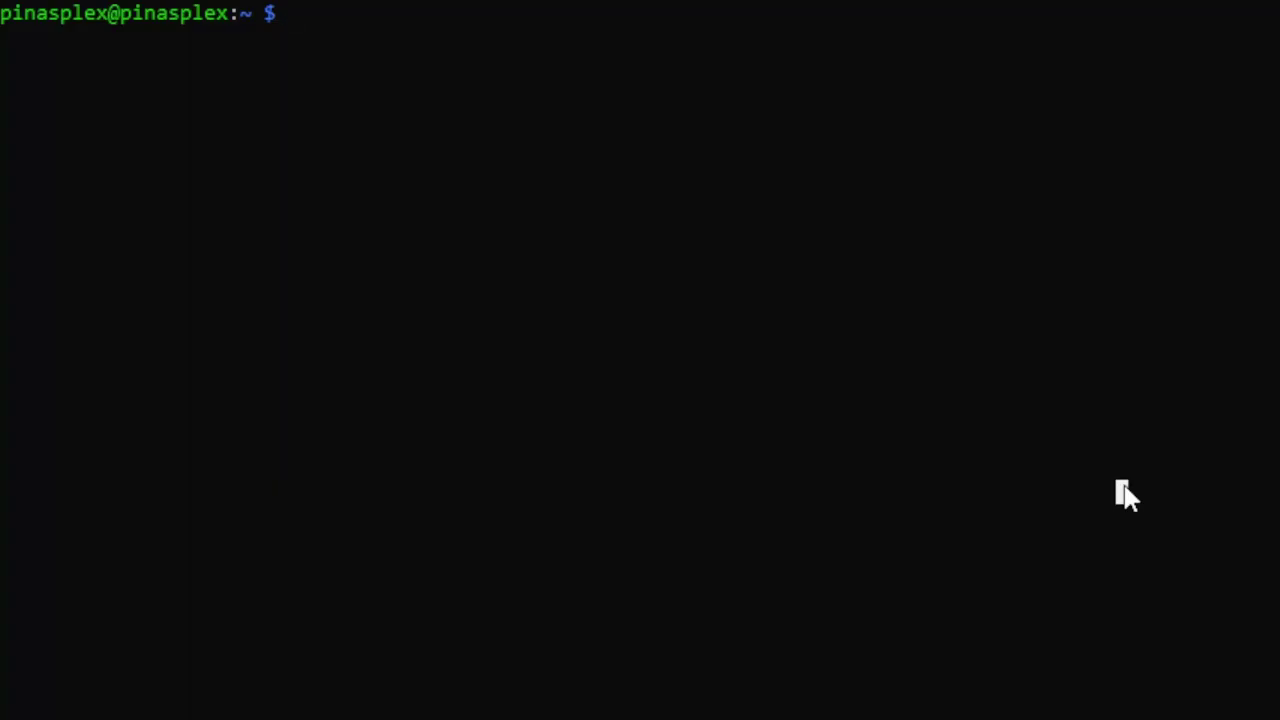
Run ifconfig in the SSH session and read eth0's address, 192.168.0.105.
type("ifconfig")
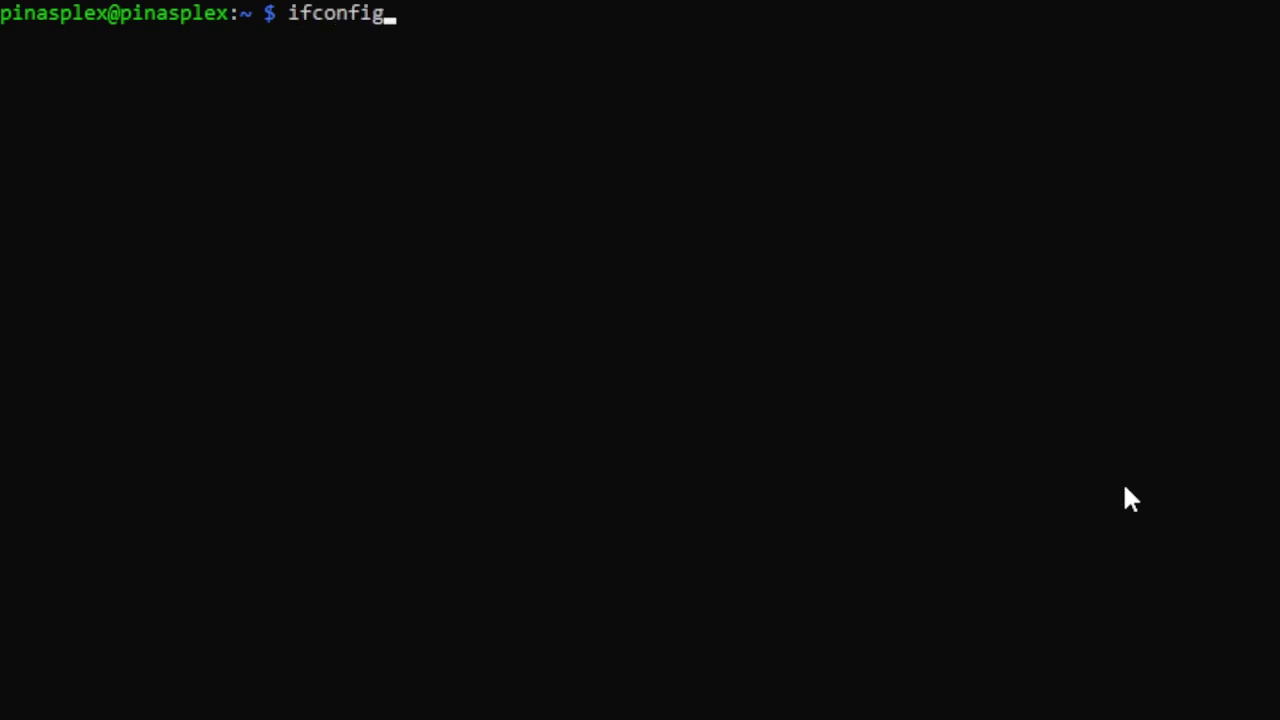
key("Return")
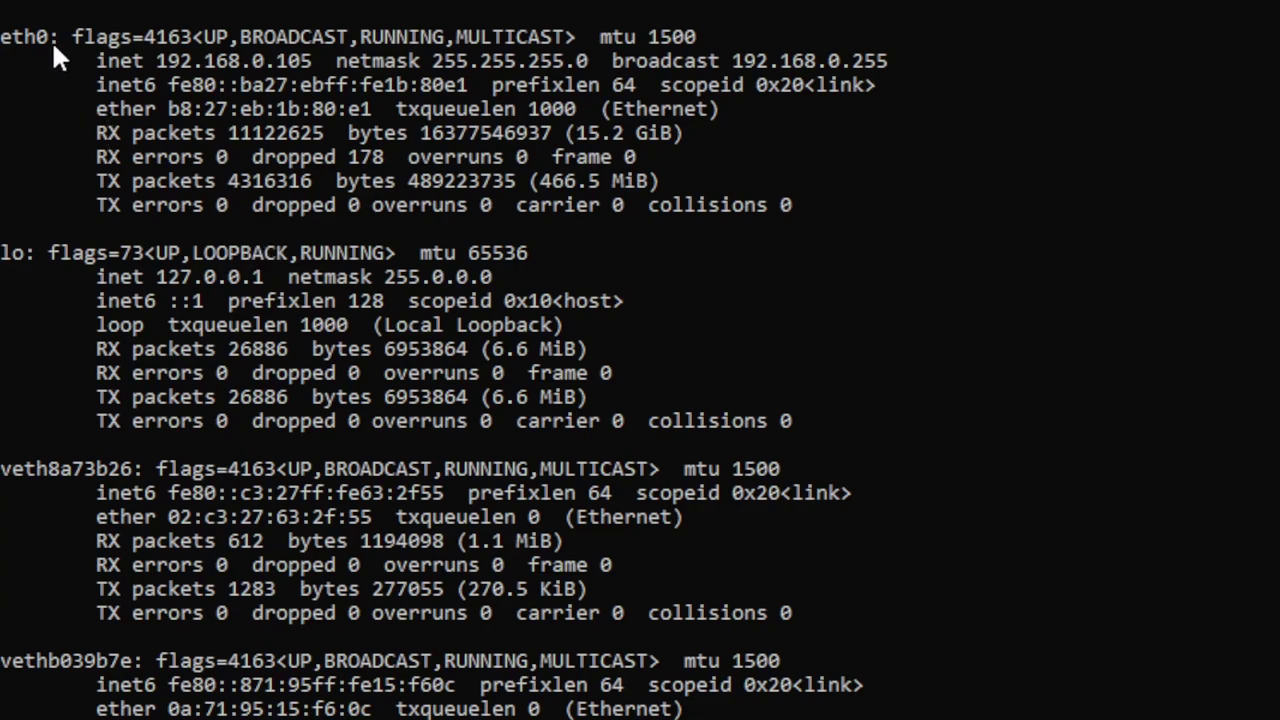
left_click_drag(55, 42, 2, 38)
left_click(843, 422)
right_click(678, 452)
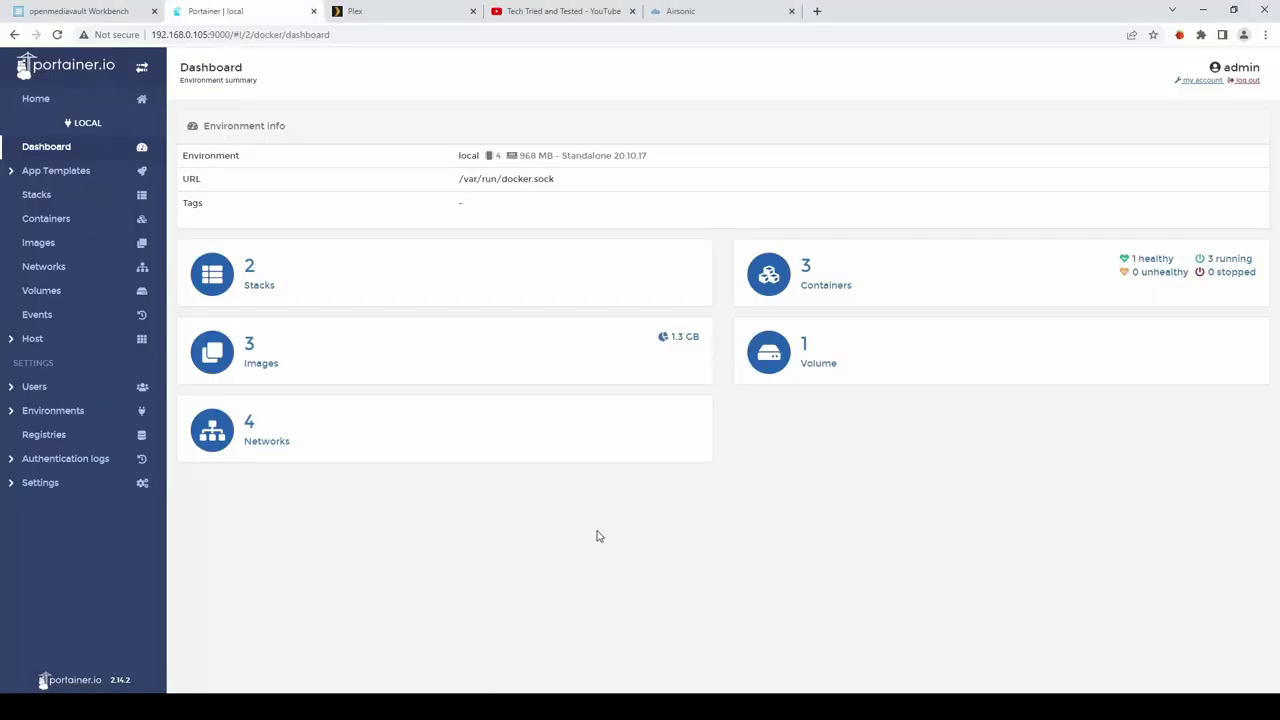
Create a new Portainer volume named etc-pihole.
left_click(55, 294)
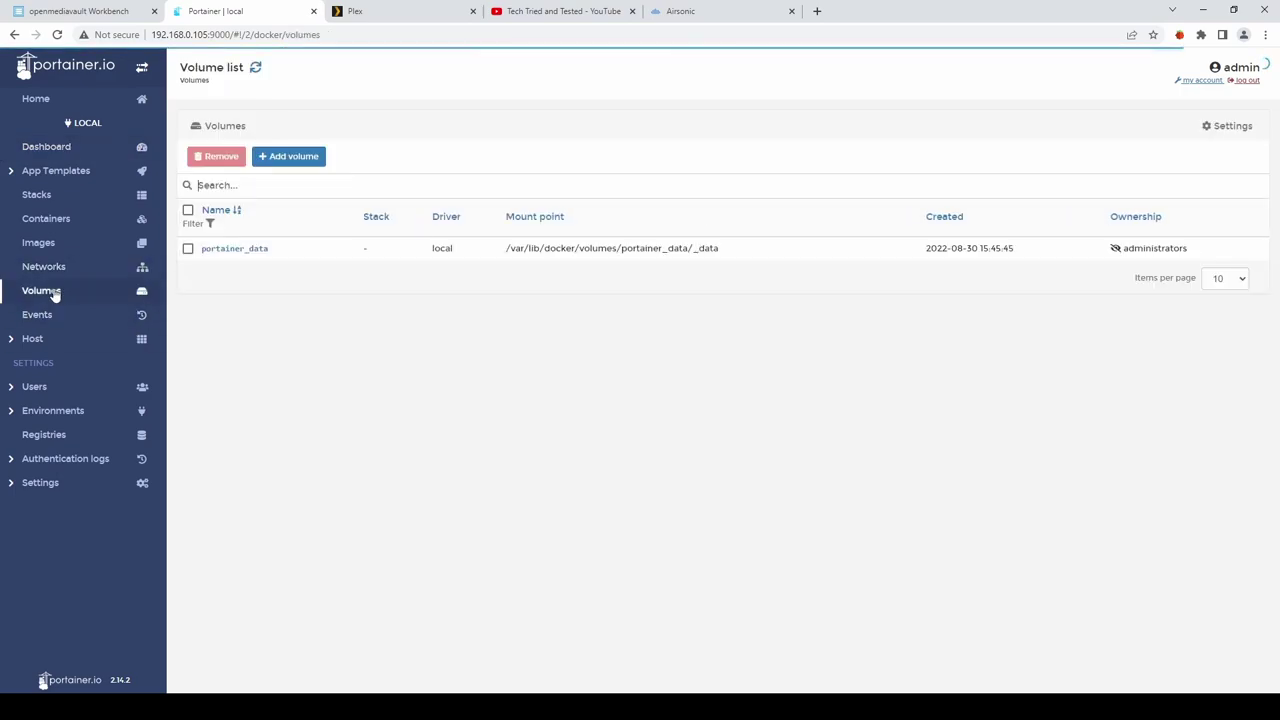
left_click(290, 160)
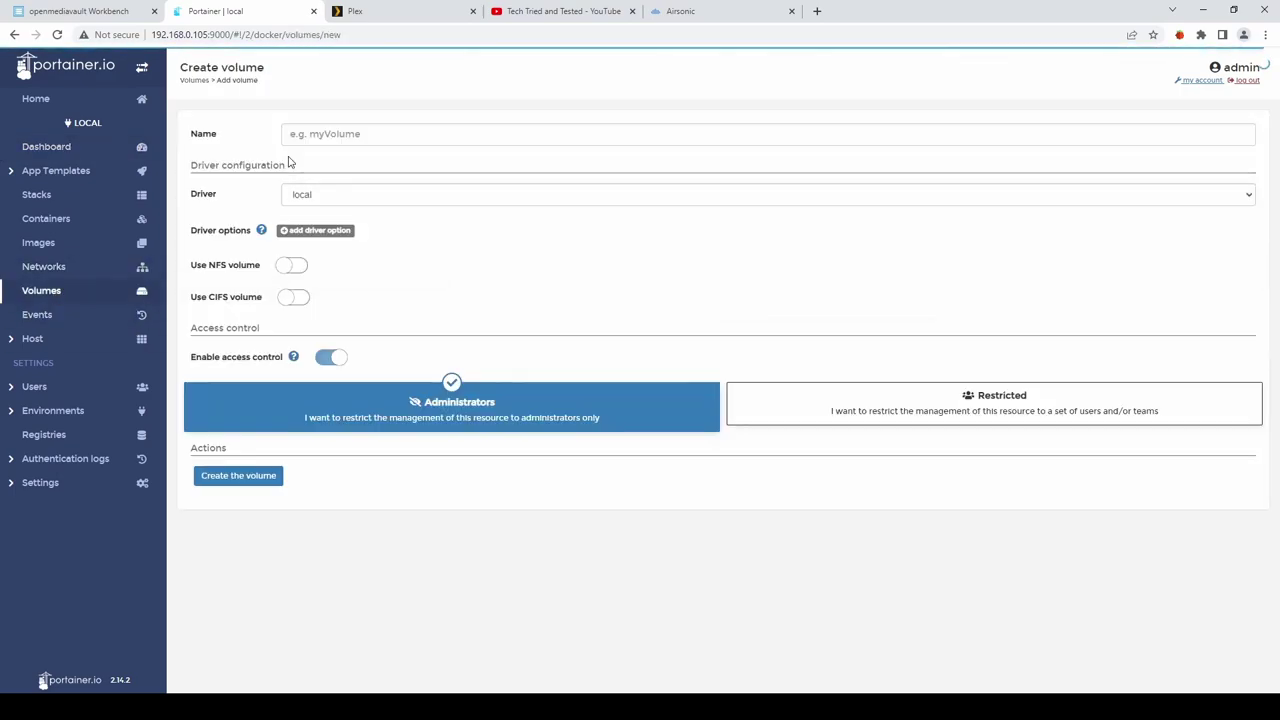
left_click(355, 133)
type("etc-pihole")
left_click(243, 479)
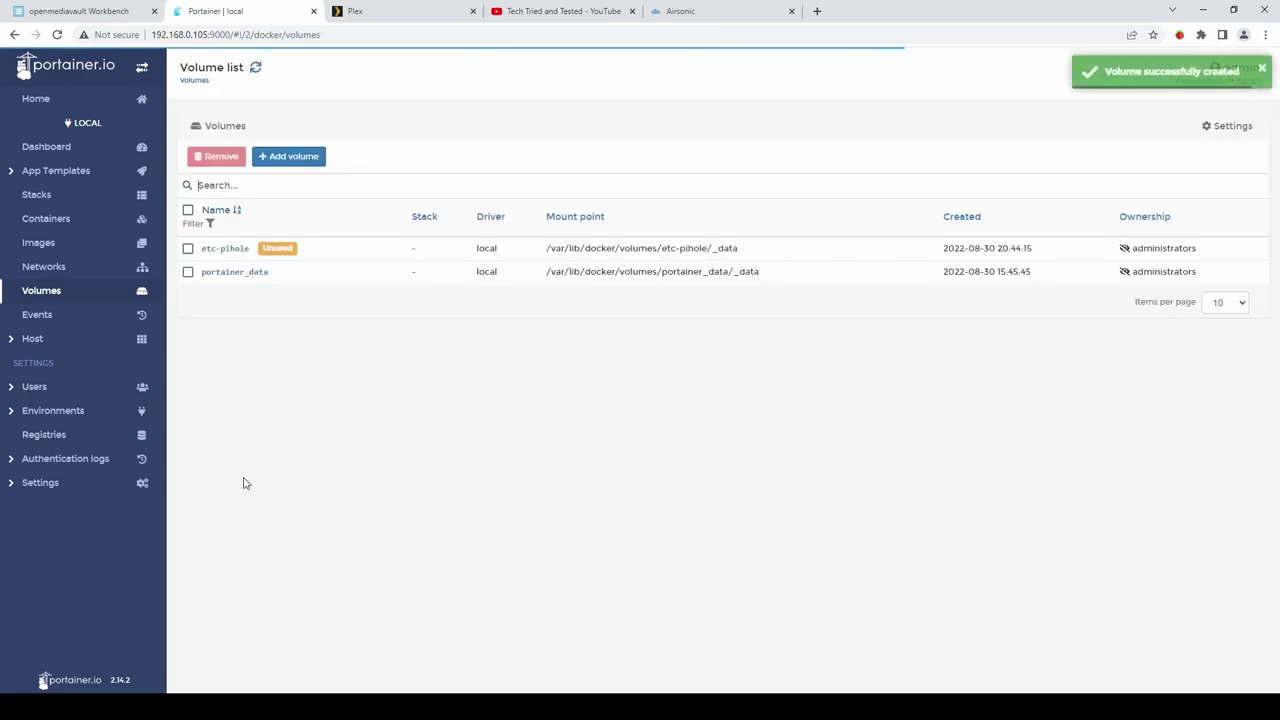
Create a second volume named etc-dnsmasq.d.
left_click(291, 158)
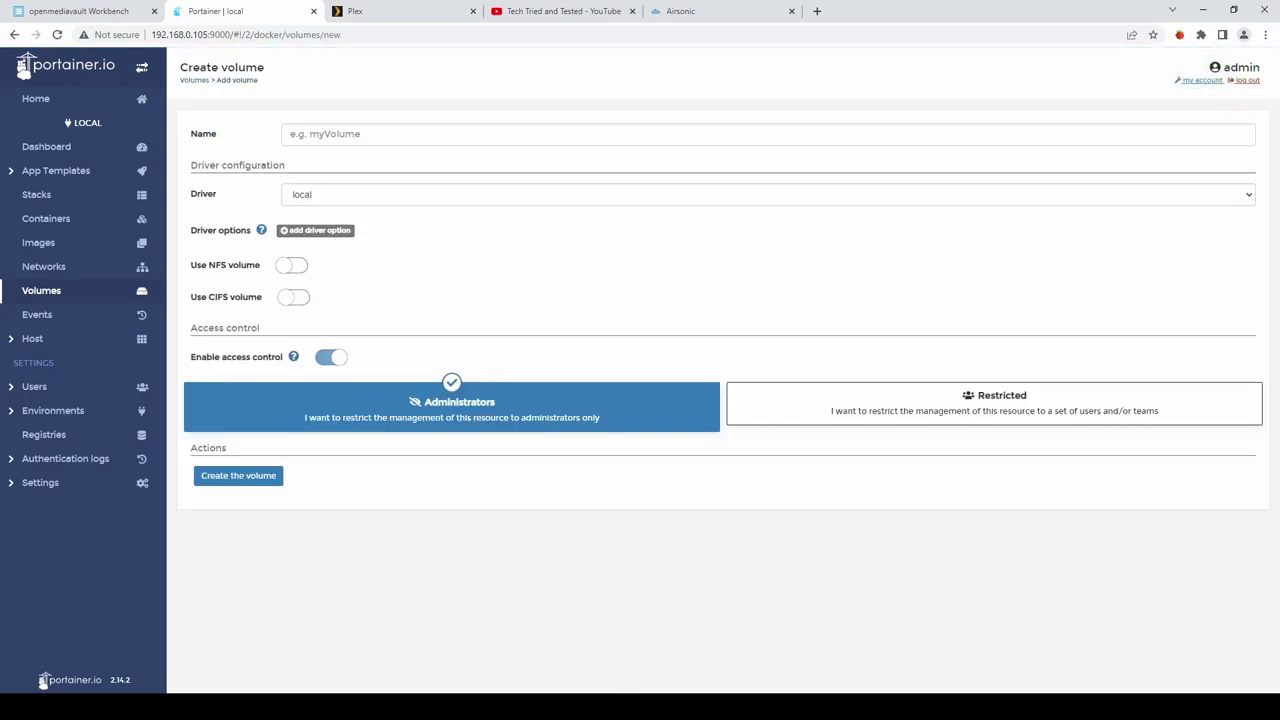
left_click(396, 140)
type("etc-dnsmasq.d")
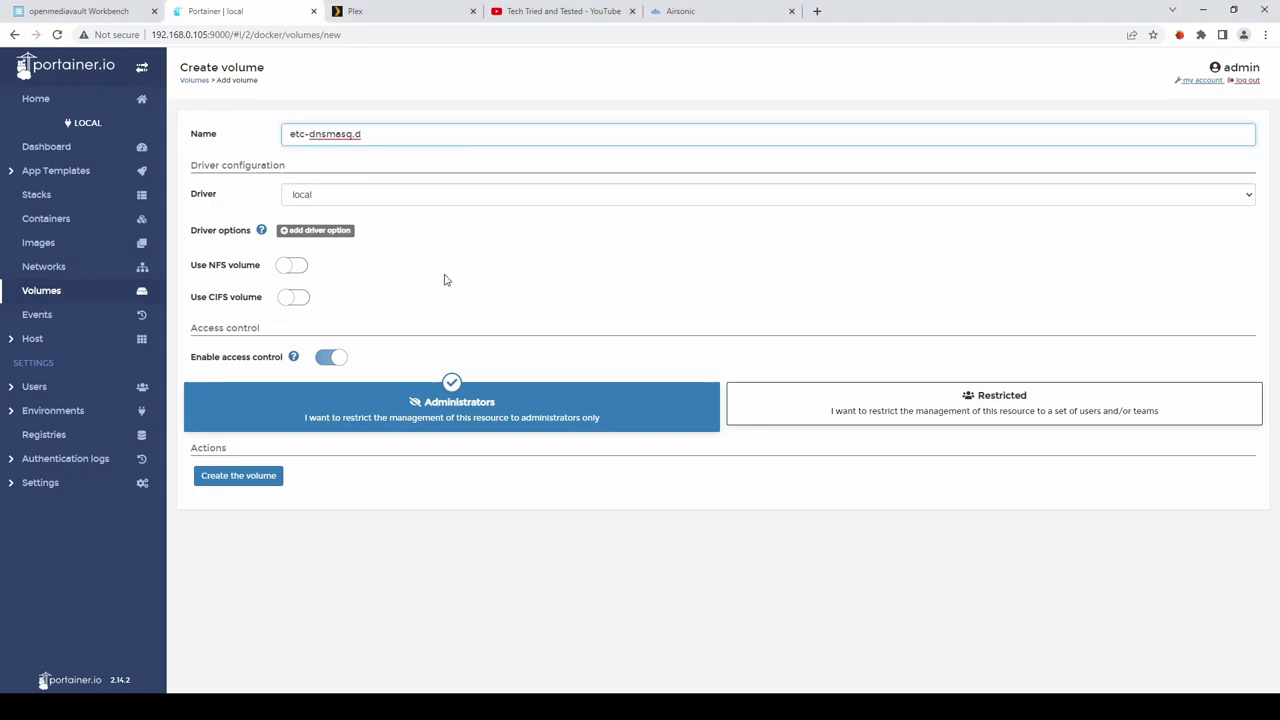
left_click(250, 481)
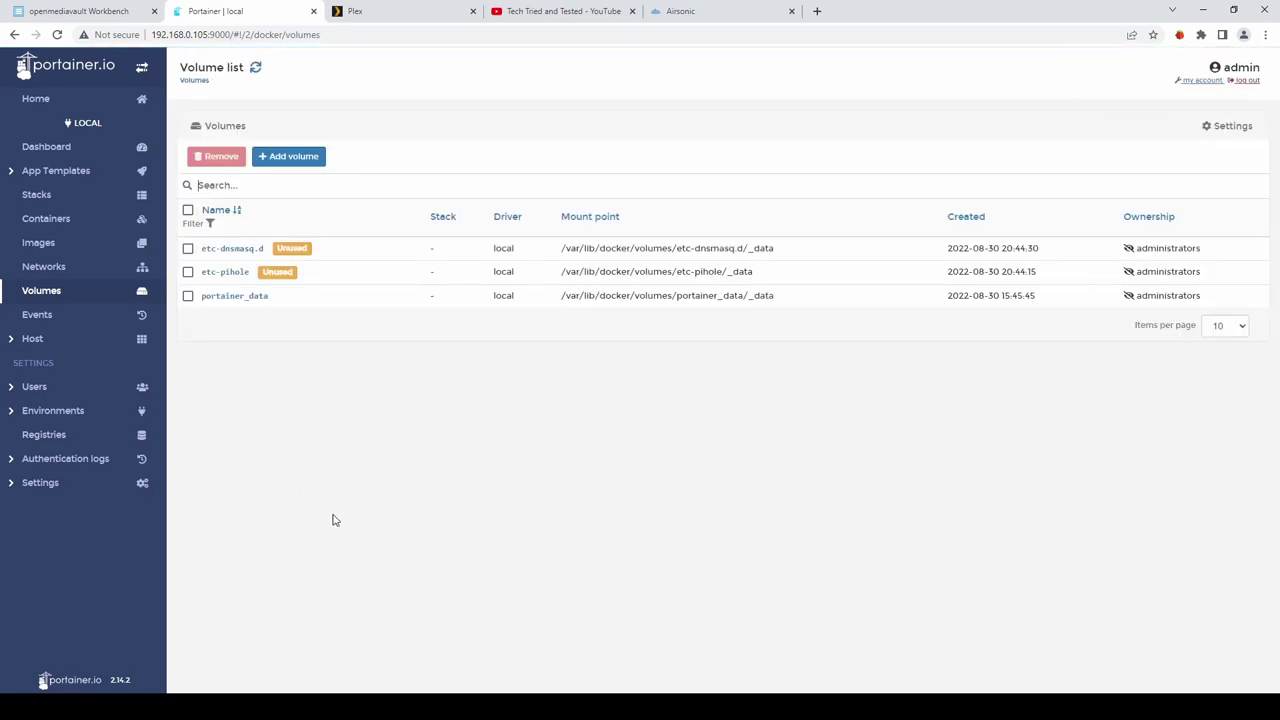
Start a new container named pihole using the image pihole/pihole:latest.
left_click(48, 220)
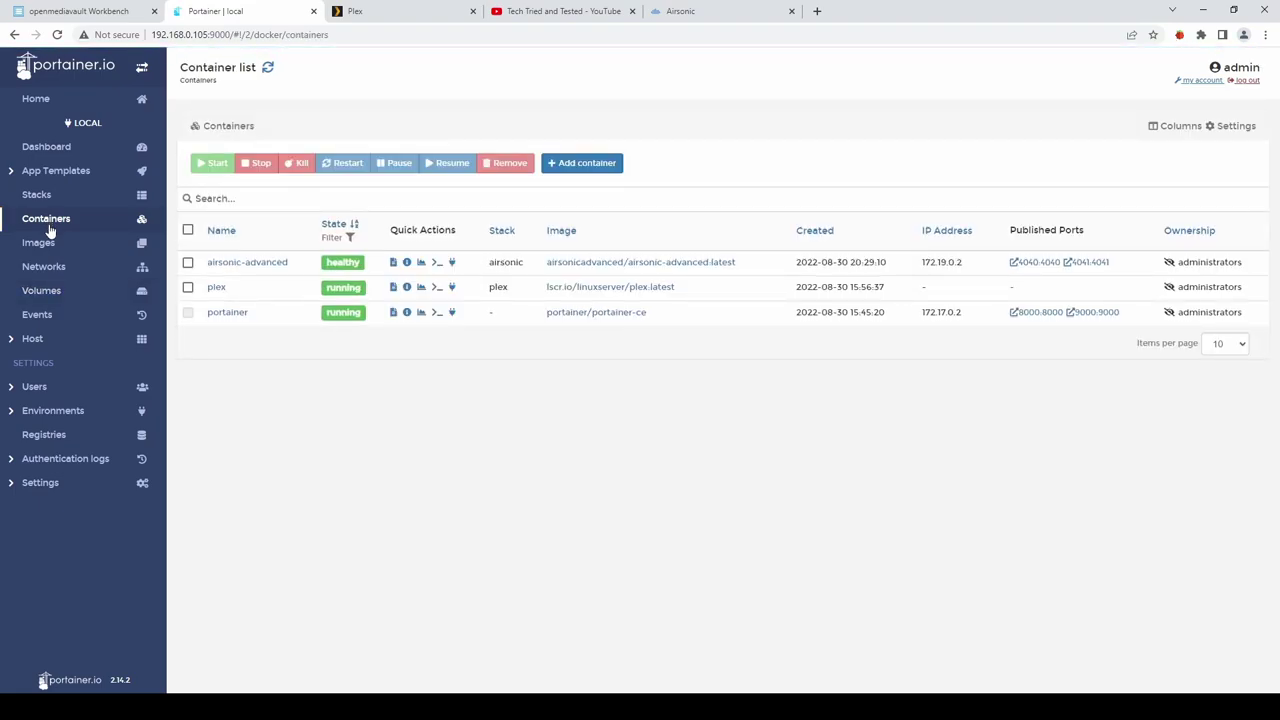
left_click(585, 164)
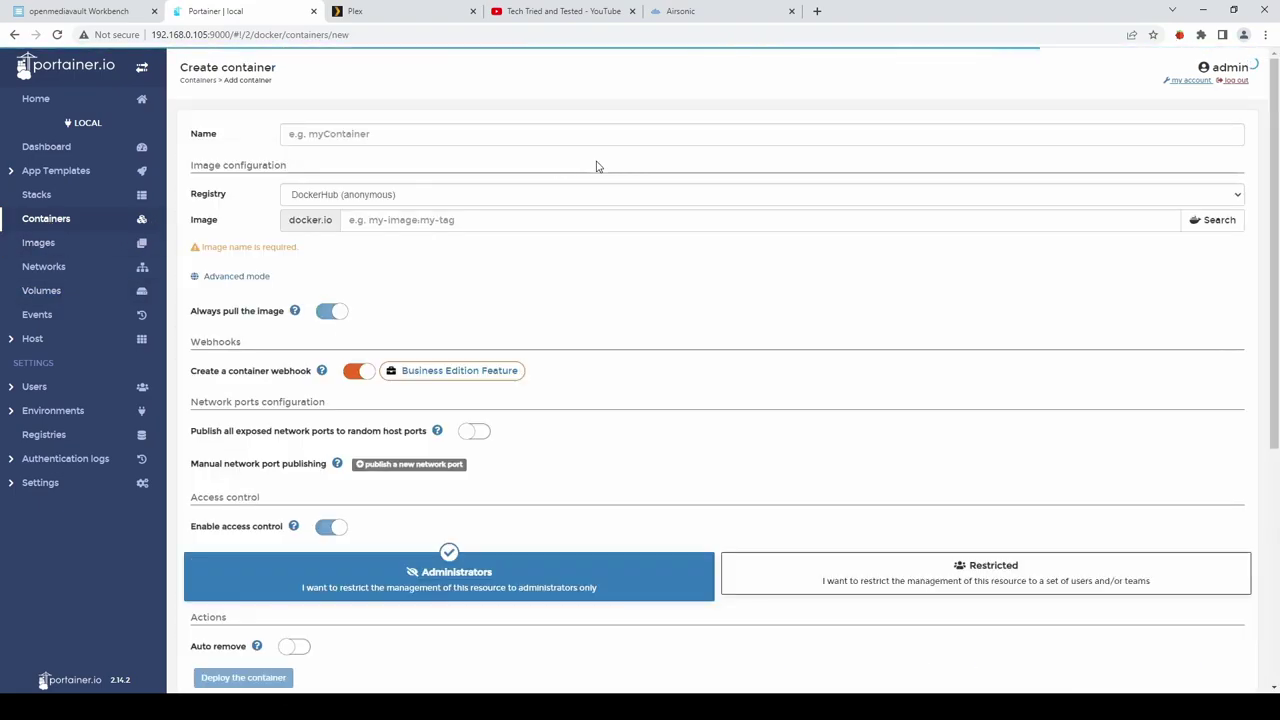
left_click(380, 133)
type("pihole")
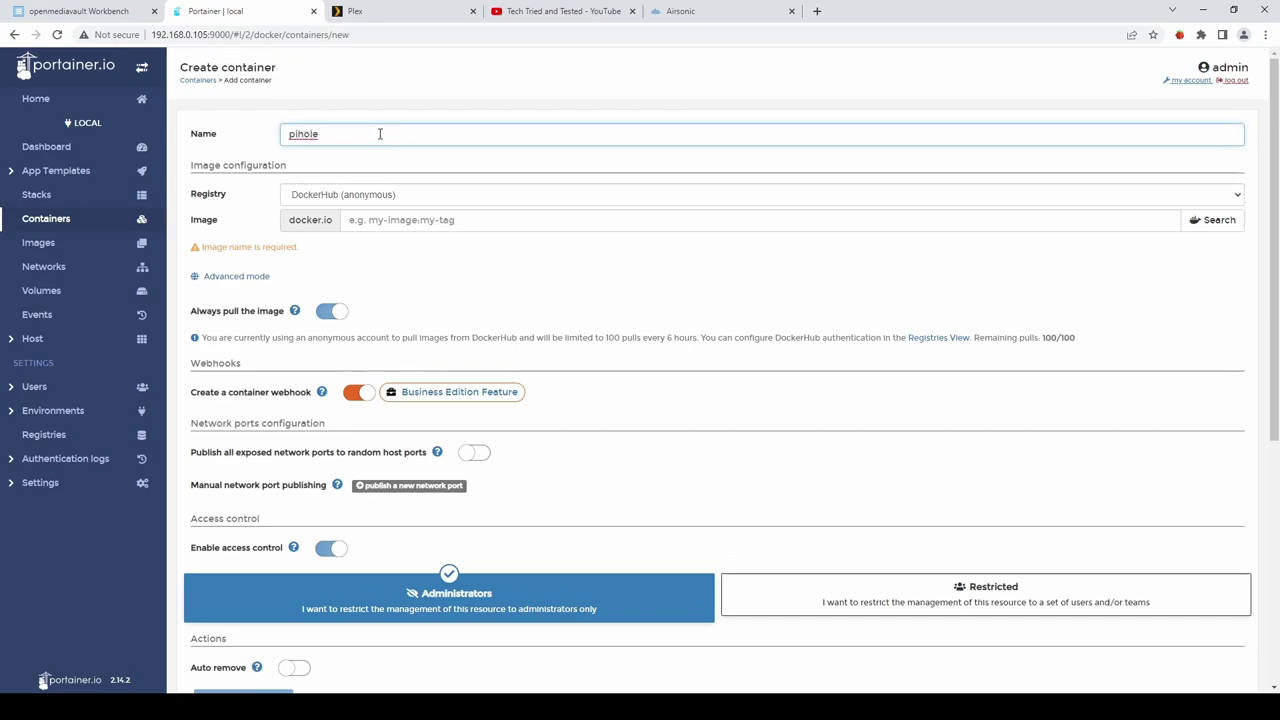
left_click(424, 222)
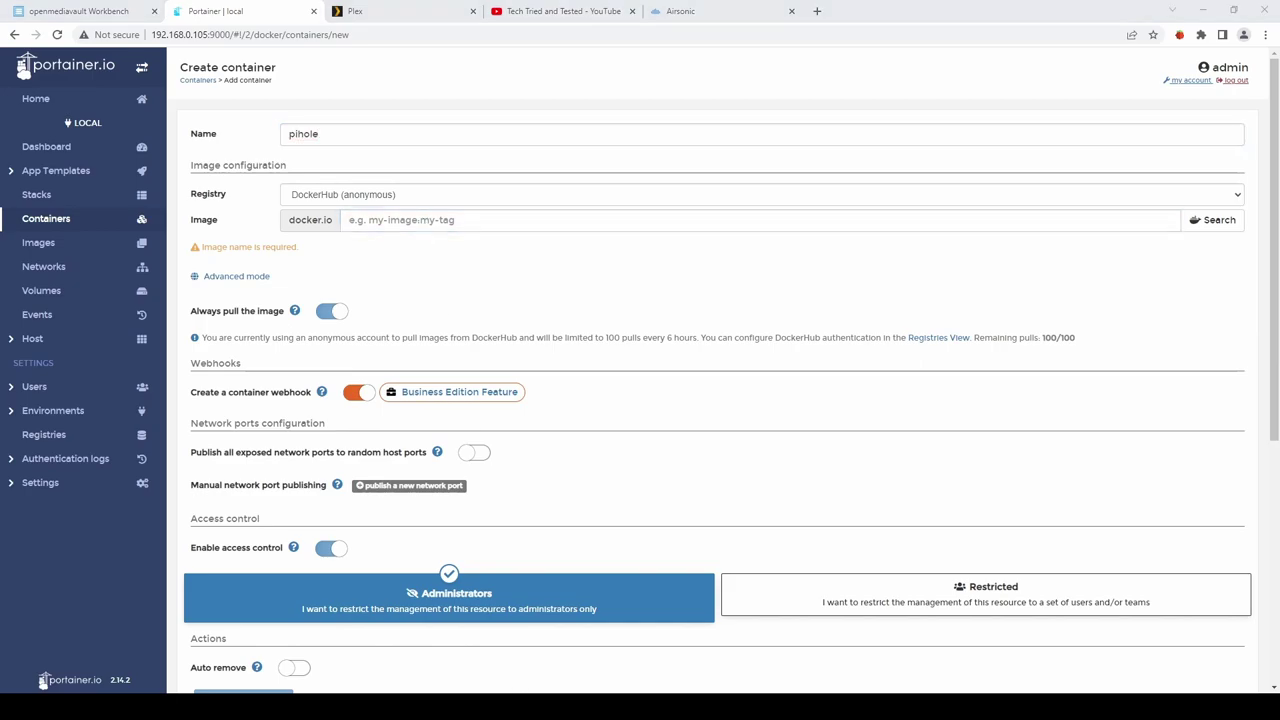
left_click(368, 216)
type("pihole/pihole:latest")
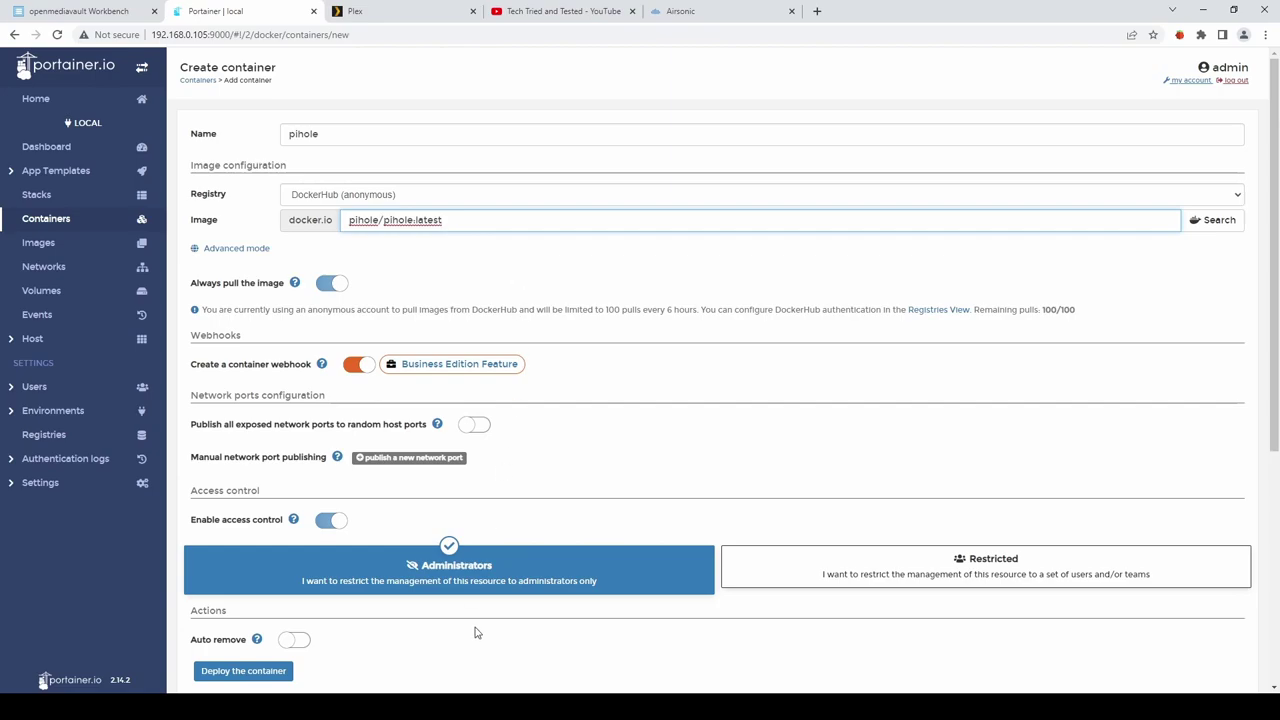
left_click(462, 399)
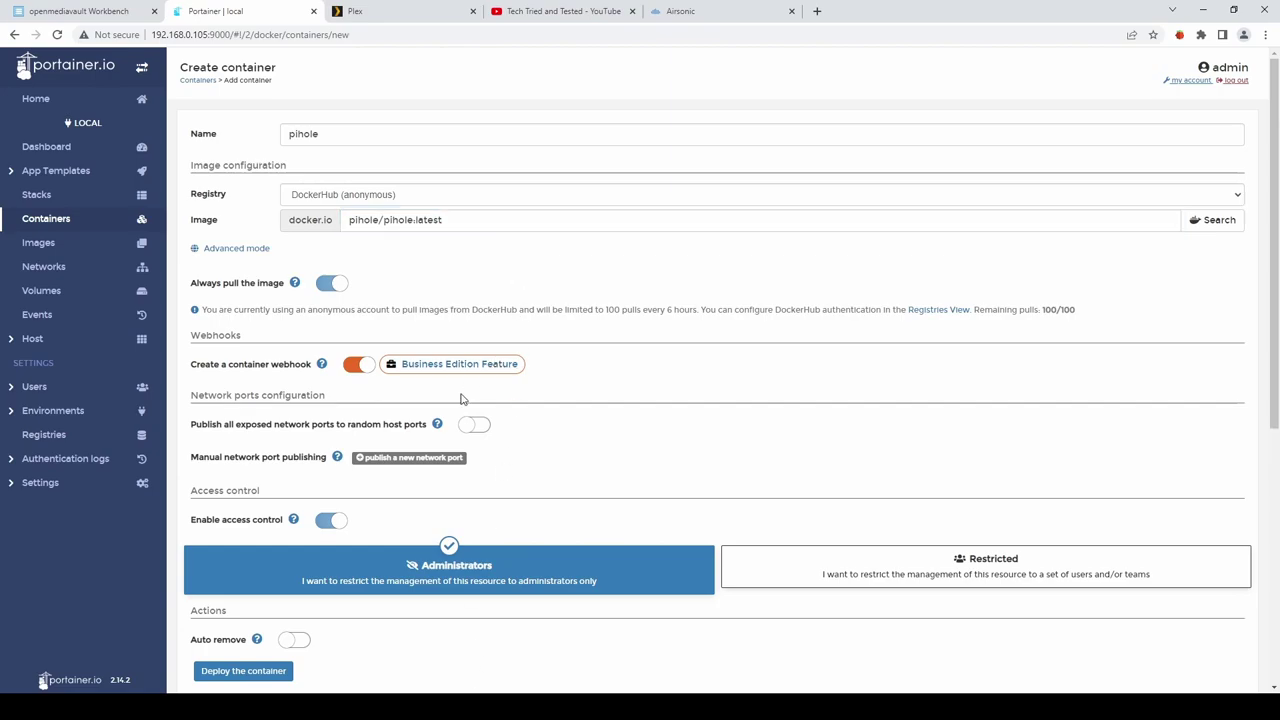
Add five port mappings with host ports 53, 67, 80, 443 and 53.
left_click(408, 457)
left_click(408, 457)
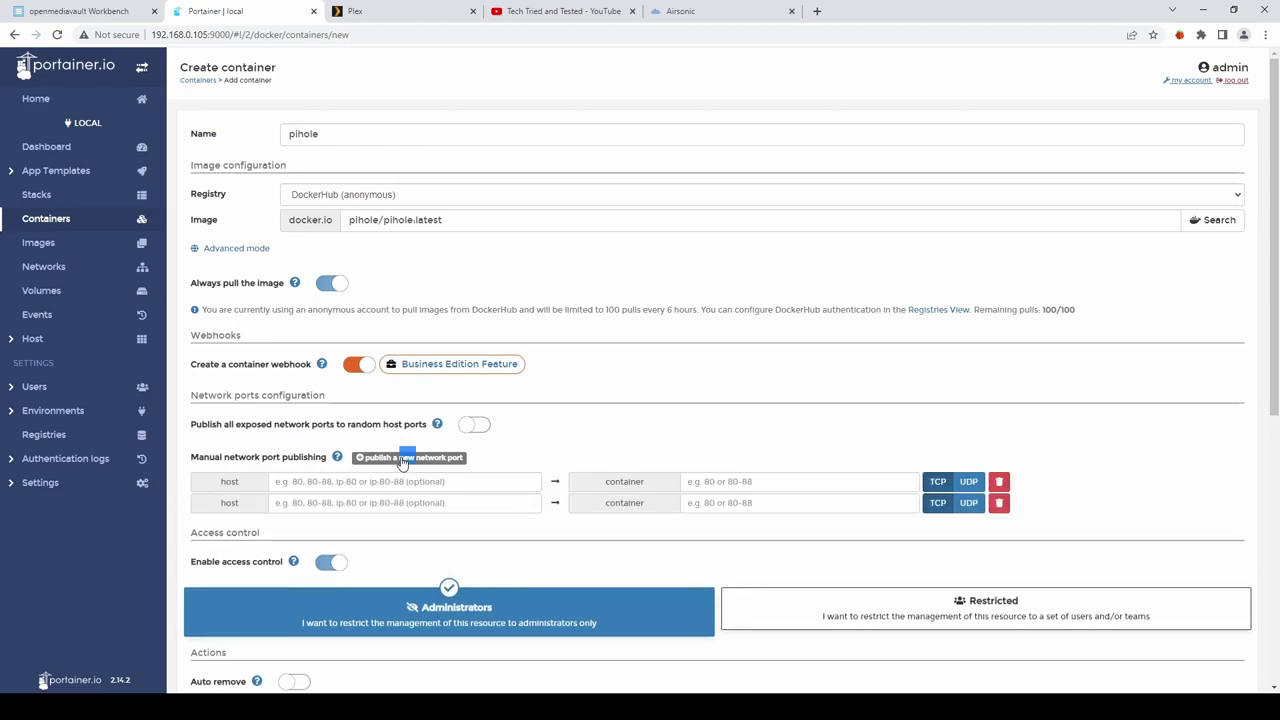
double_click(408, 457)
left_click(408, 457)
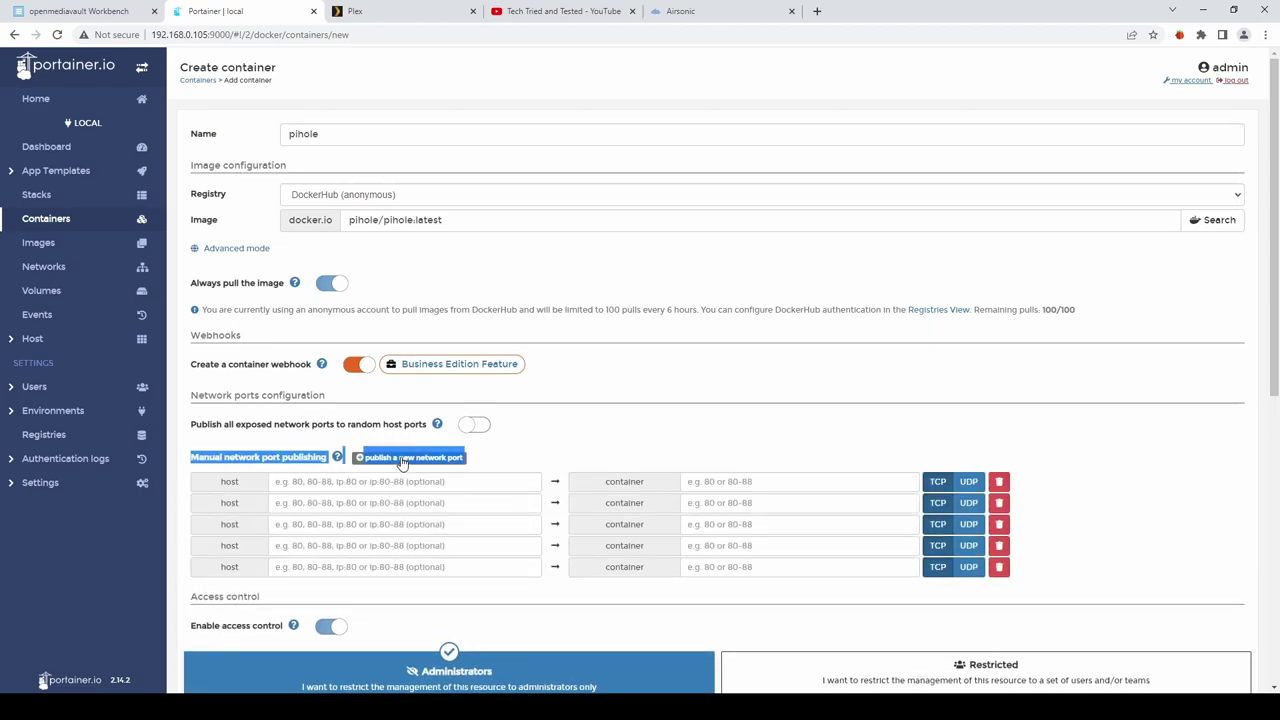
left_click(326, 482)
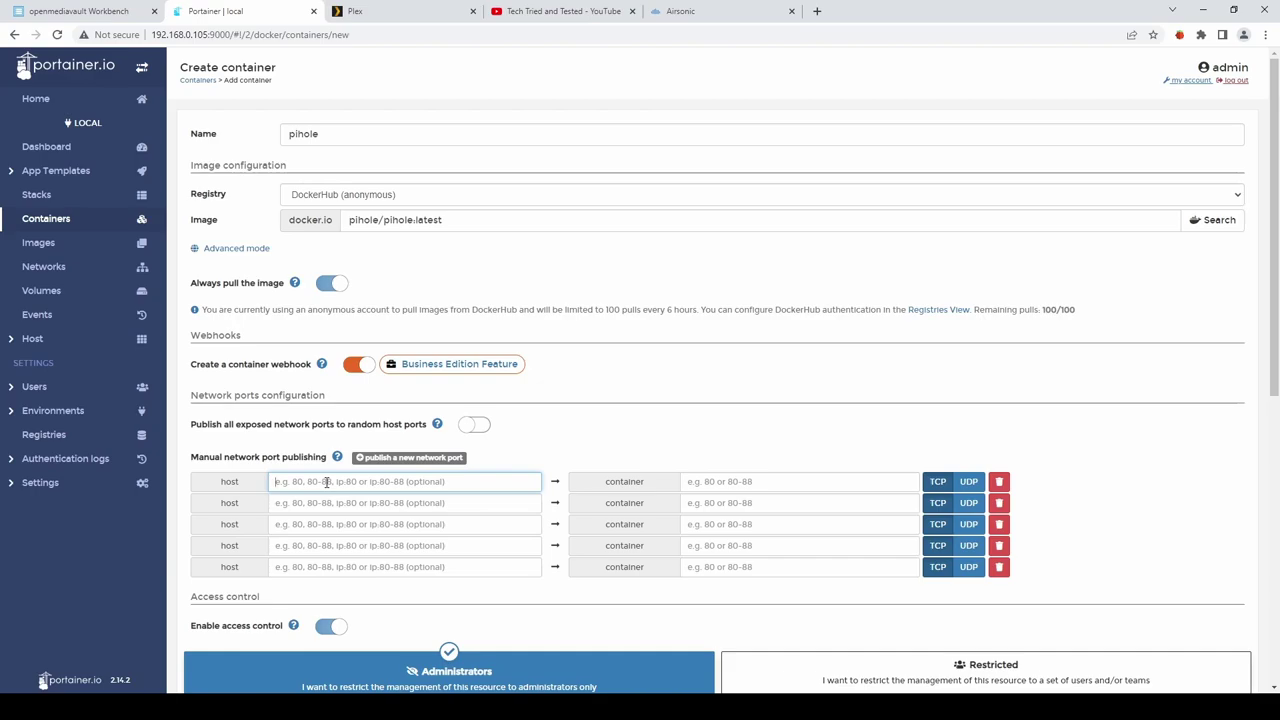
type("53")
left_click(310, 504)
type("67")
left_click(292, 524)
type("80")
left_click(292, 545)
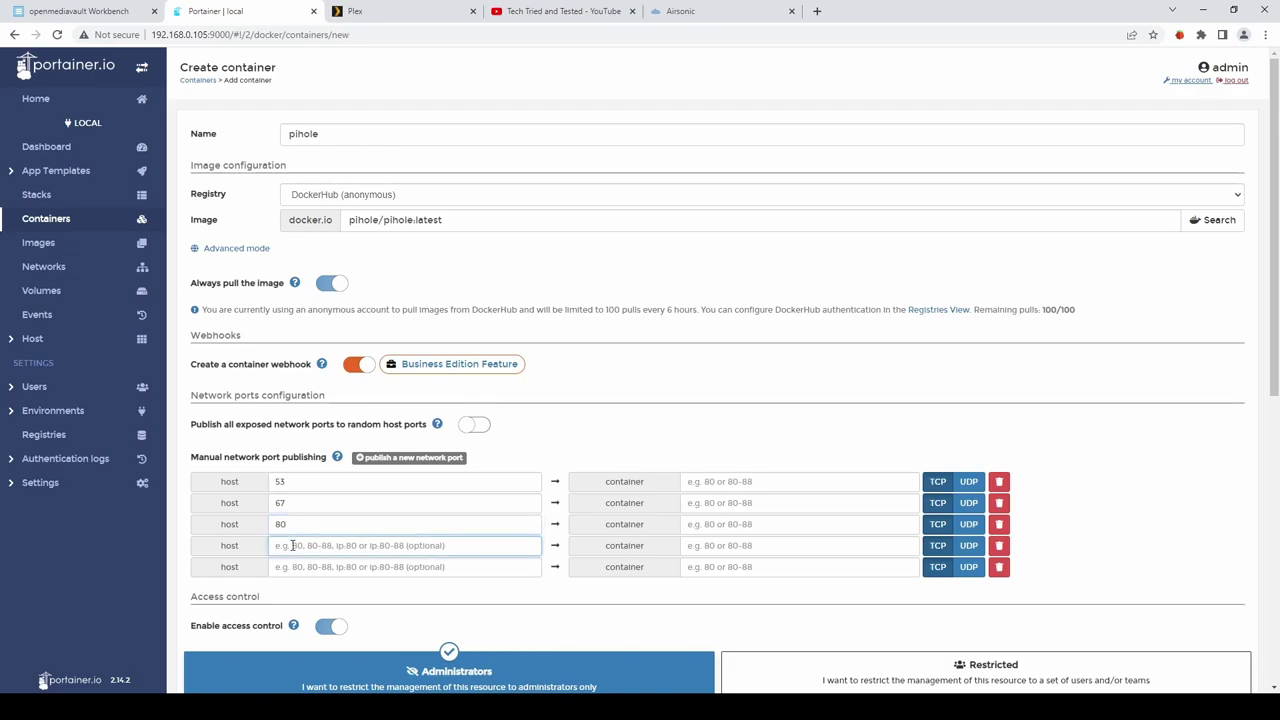
type("443")
left_click(290, 567)
type("53")
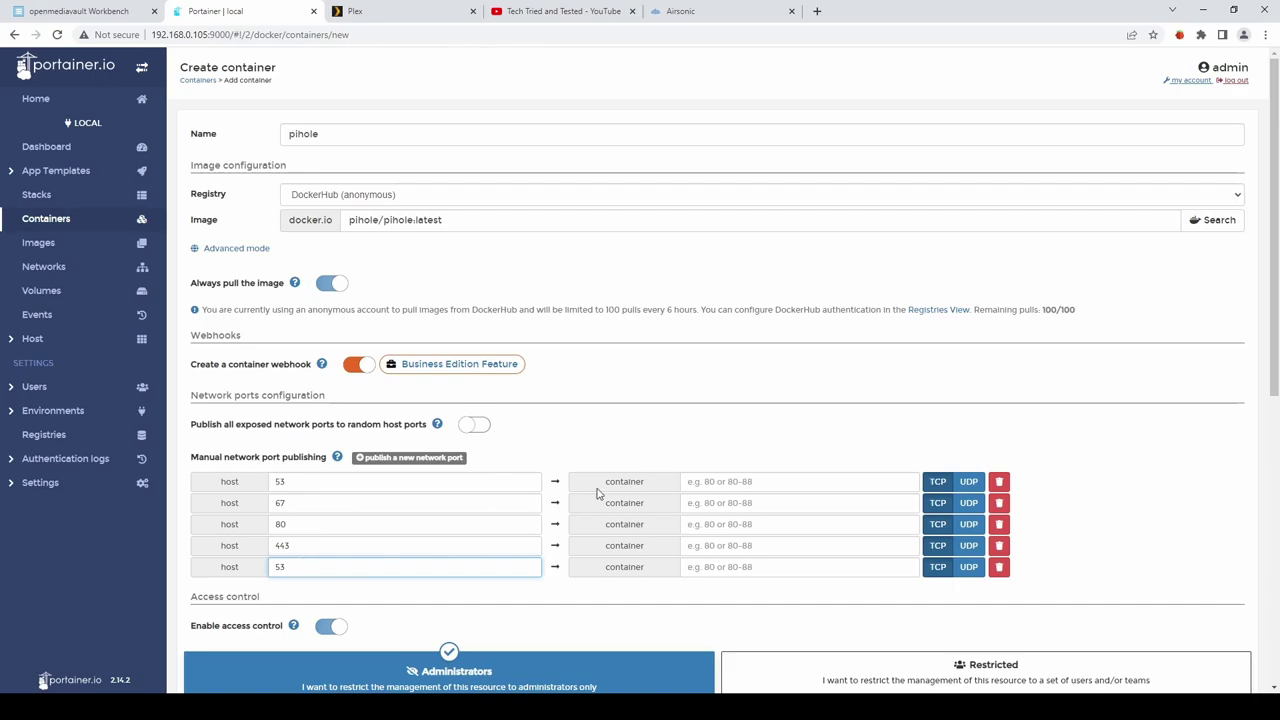
left_click(938, 484)
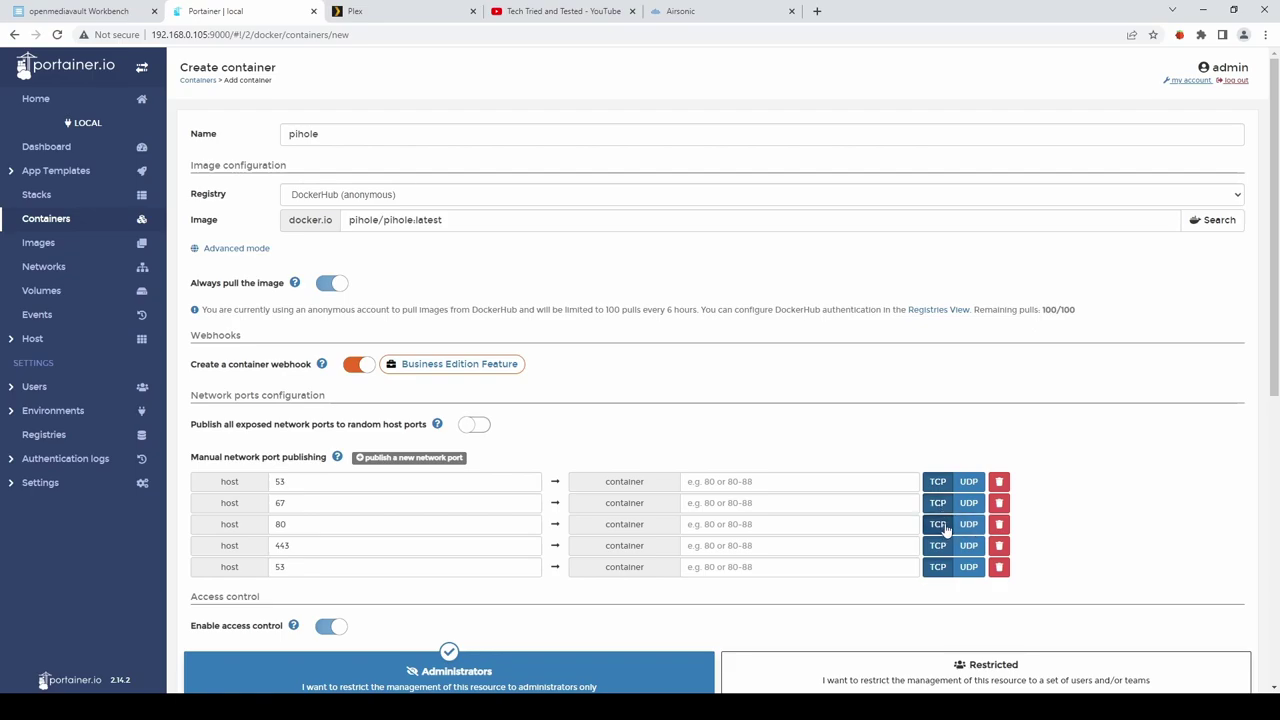
Switch three port mappings to UDP, including the second port 53.
left_click(968, 528)
left_click(972, 548)
left_click(968, 567)
scroll(818, 515, "down", 3)
scroll(810, 490, "down", 3)
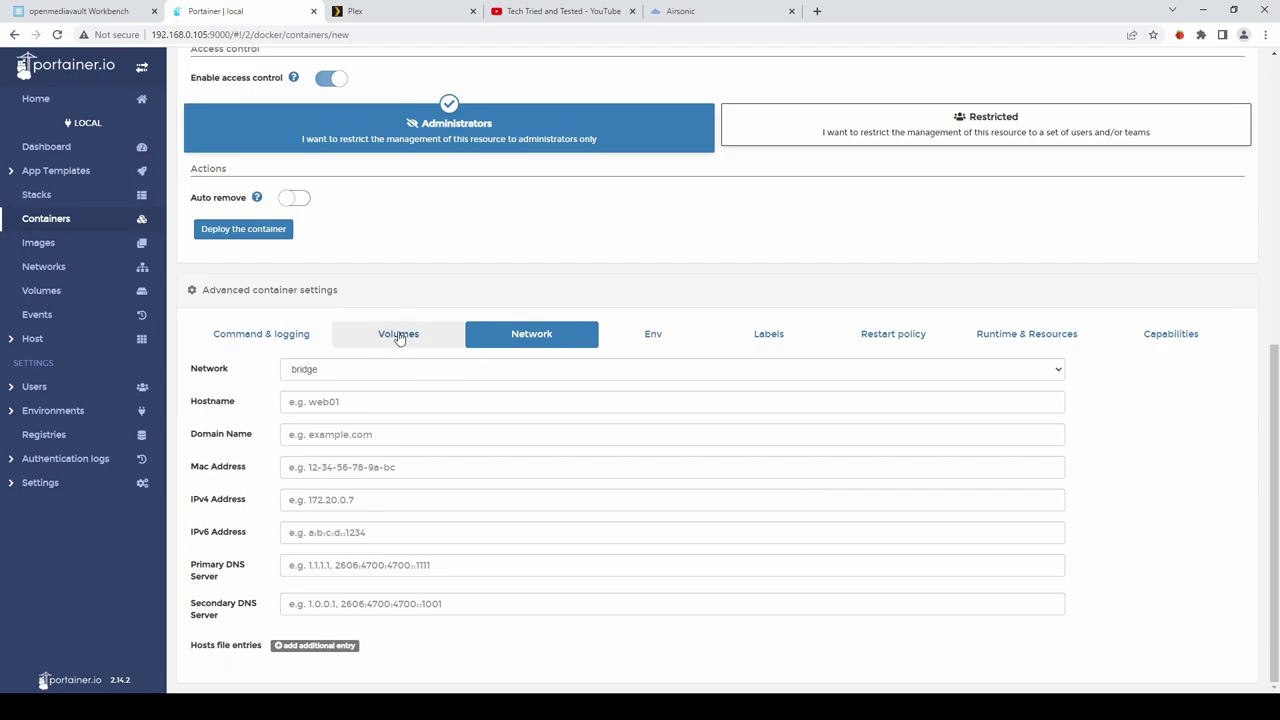
Add two volume rows and map container path /etc/pihole to the etc-pihole volume.
left_click(398, 336)
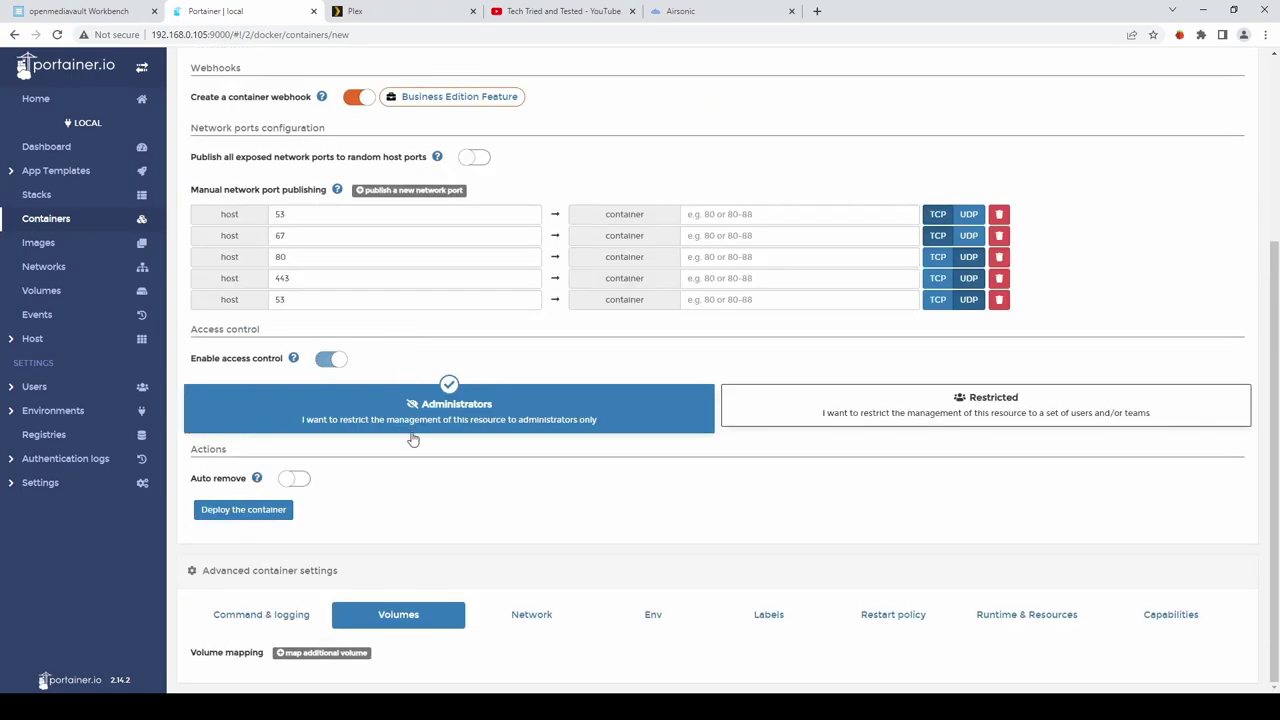
left_click(321, 653)
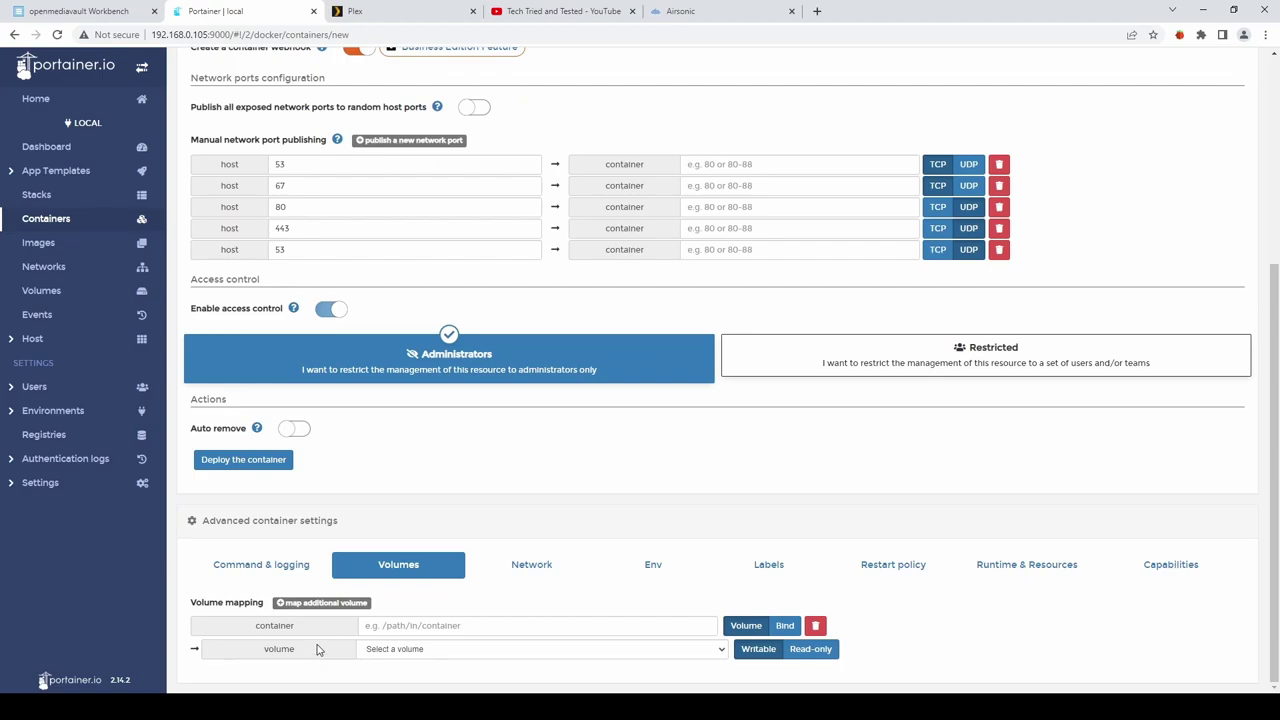
left_click(320, 603)
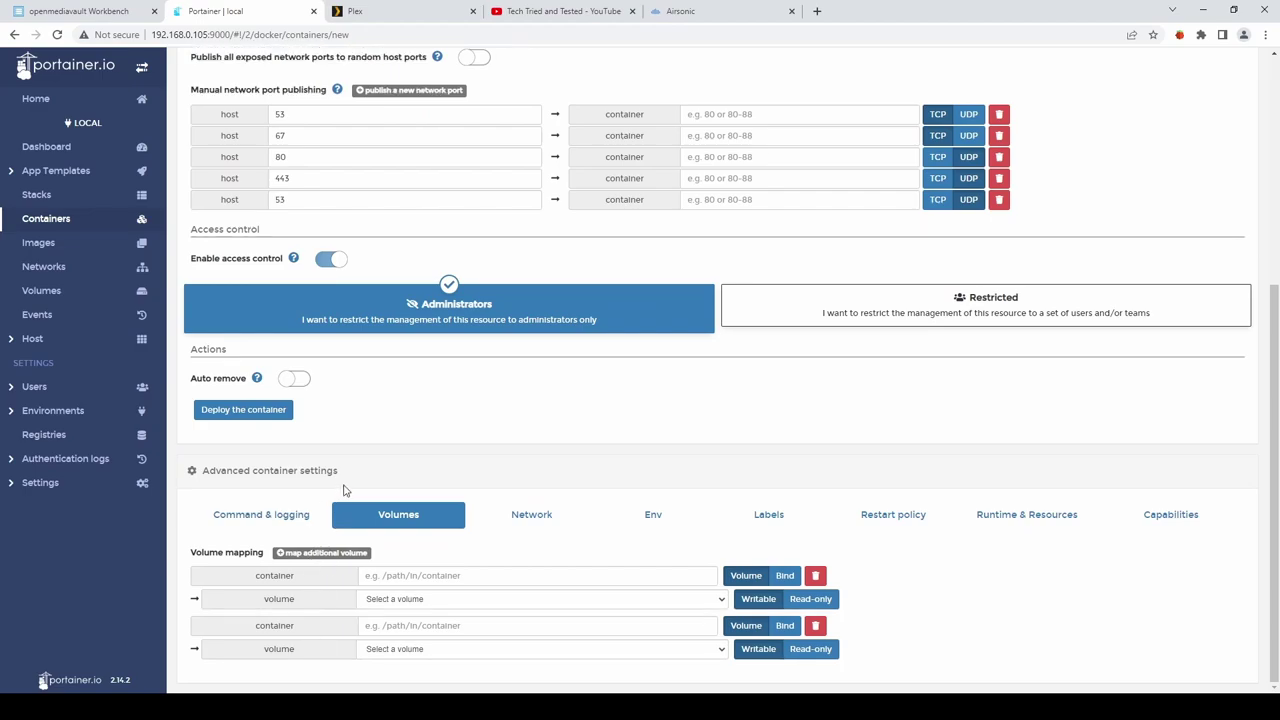
left_click(646, 577)
type("/etc")
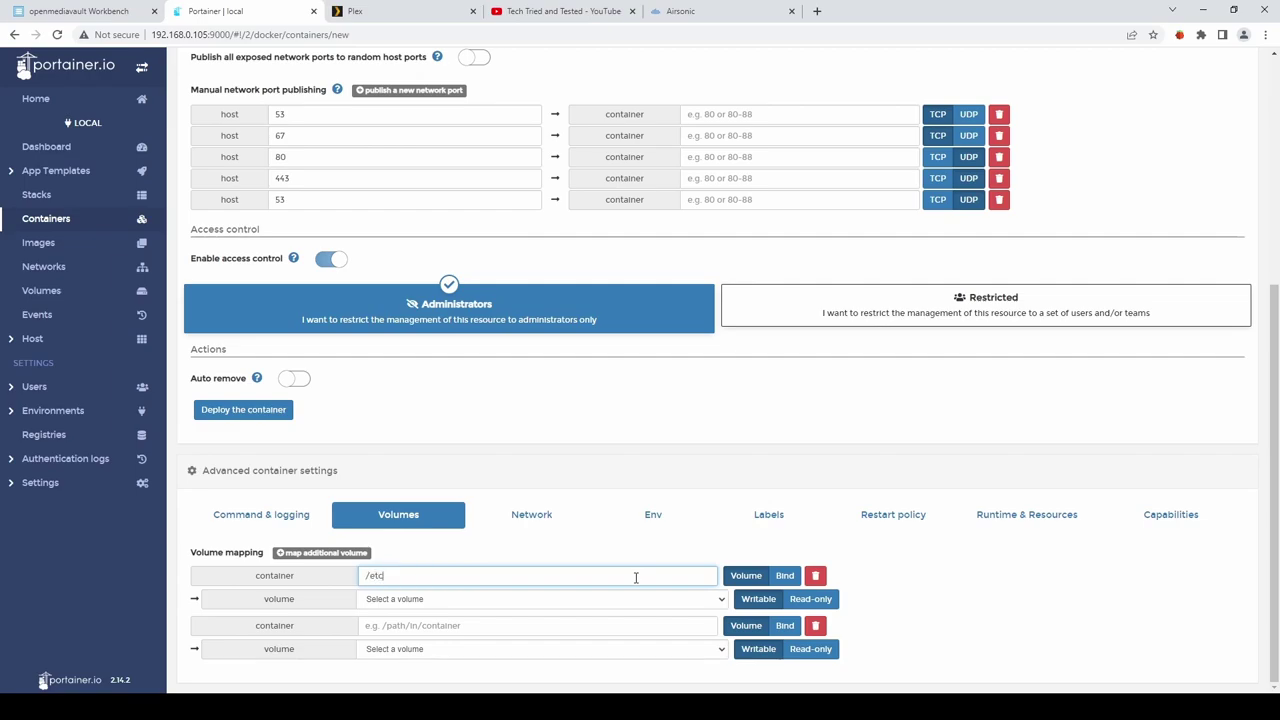
type("/")
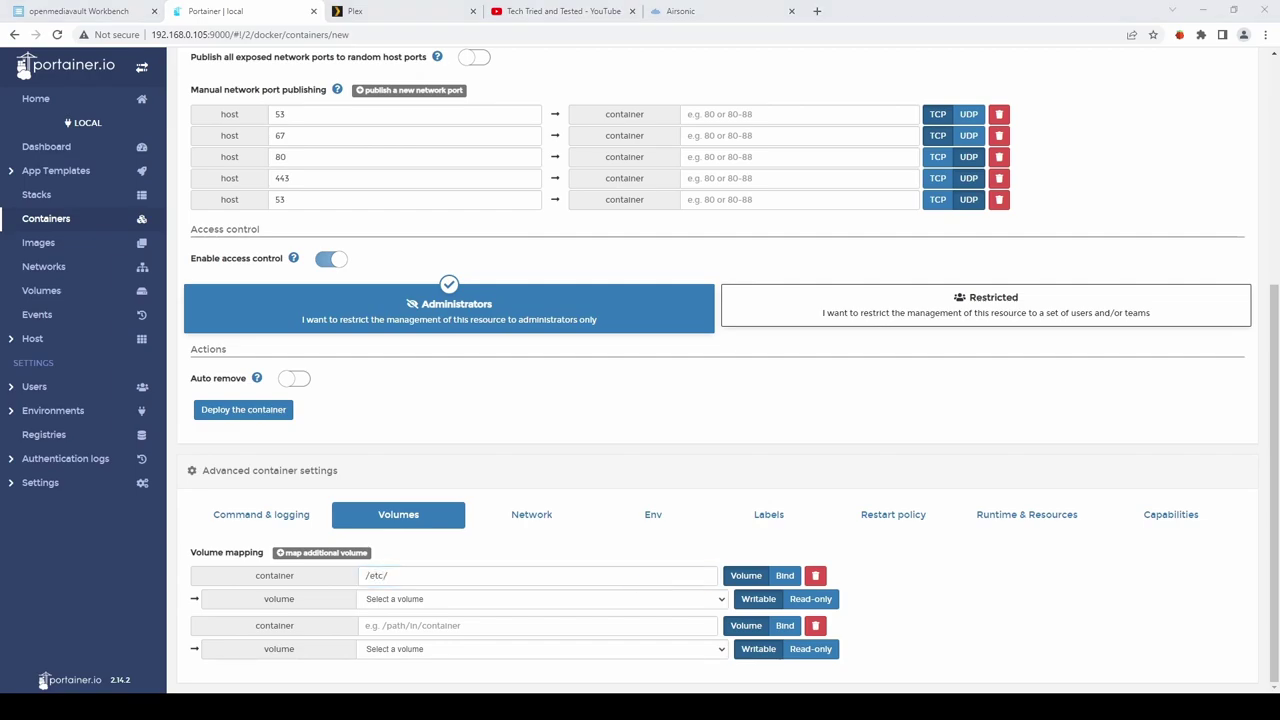
left_click(635, 577)
type("pihol")
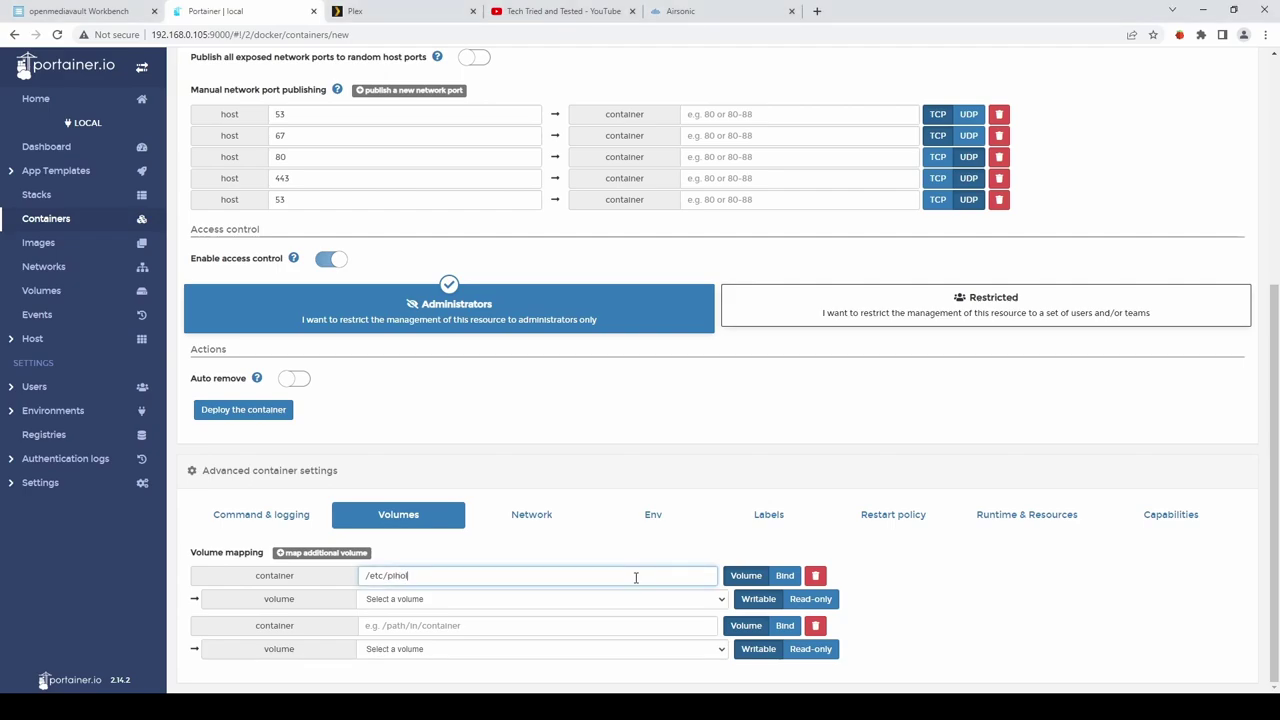
key("BackSpace")
type("e")
key("Tab")
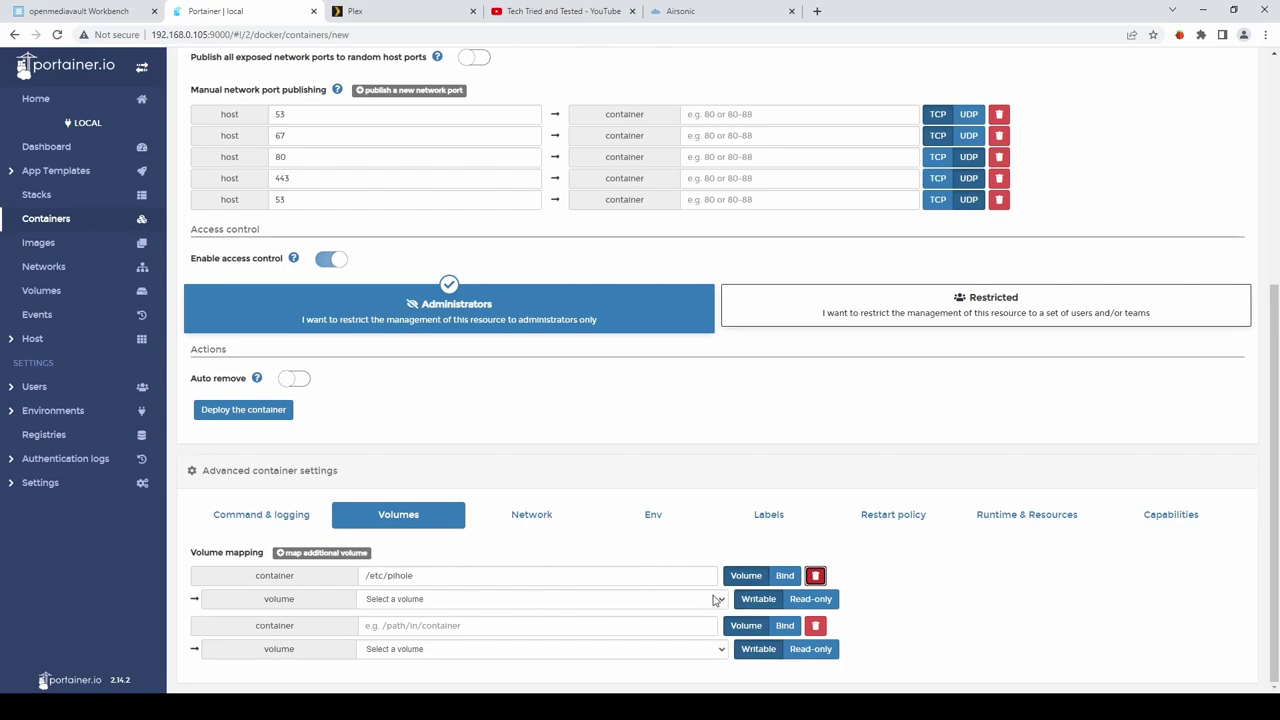
key("Tab")
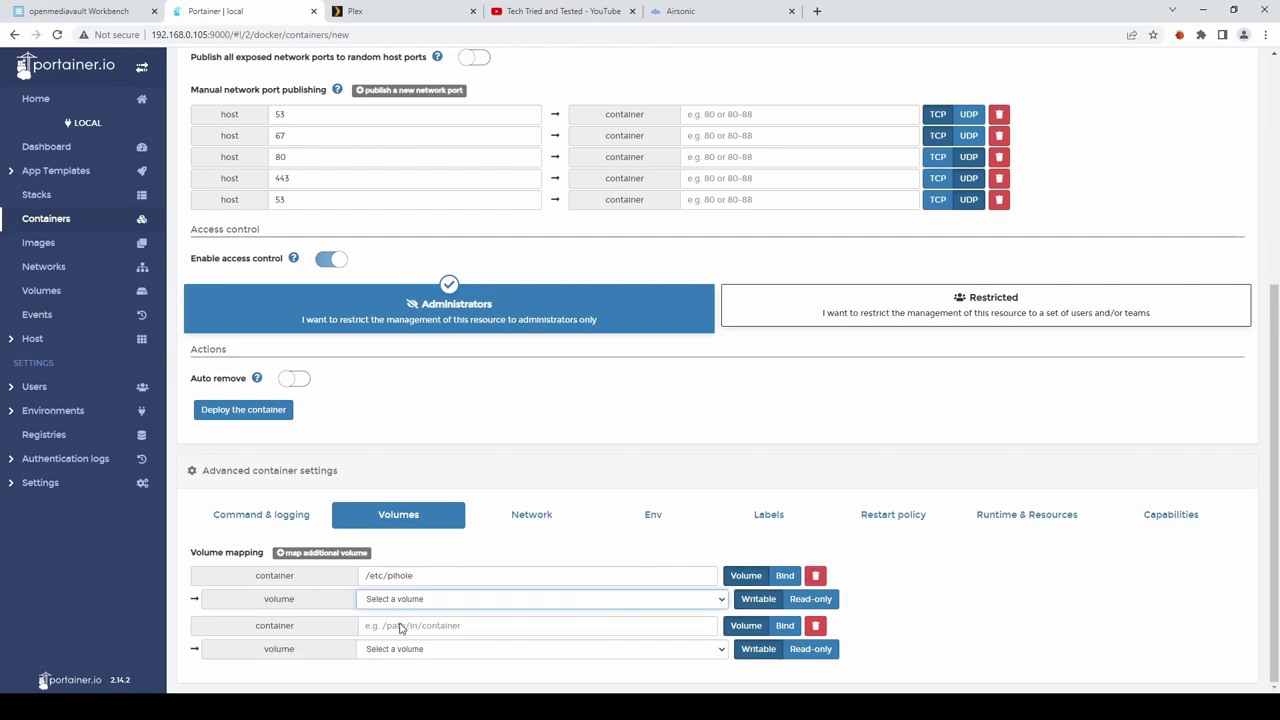
key("Down")
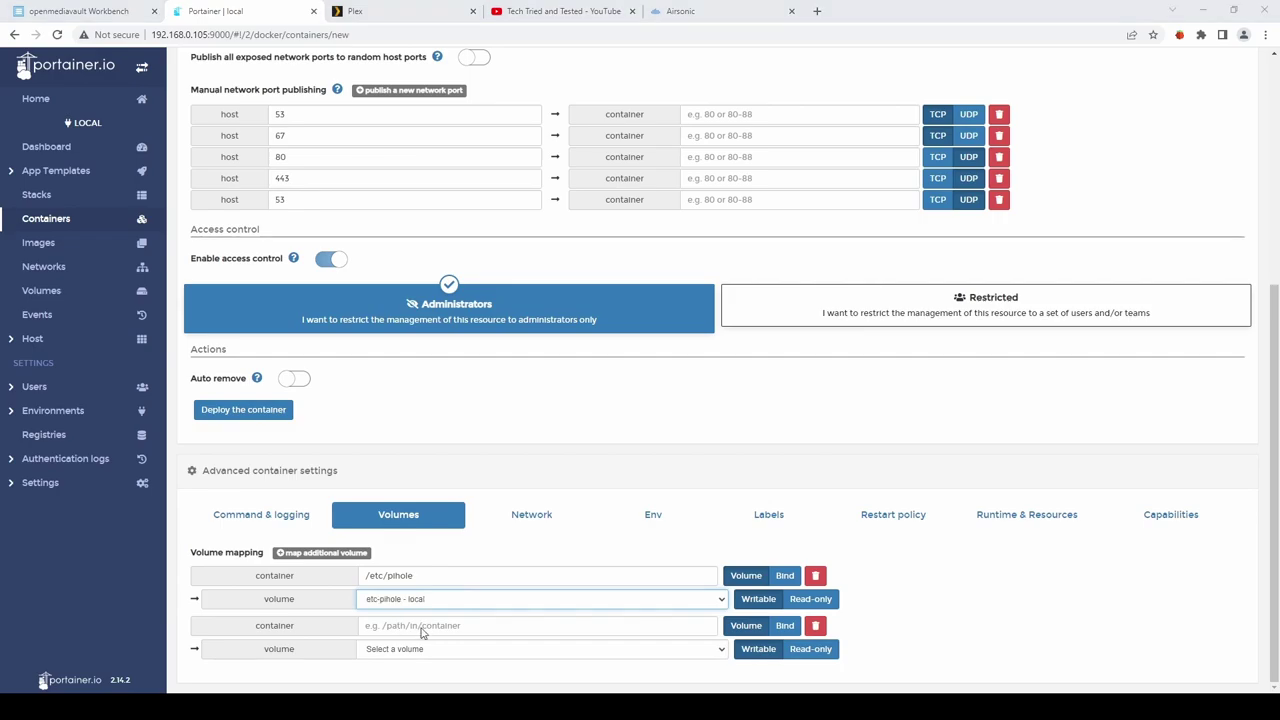
Map container path /etc/dnsmasq.d to the etc-dnsmasq.d volume.
left_click(422, 627)
type("/etc")
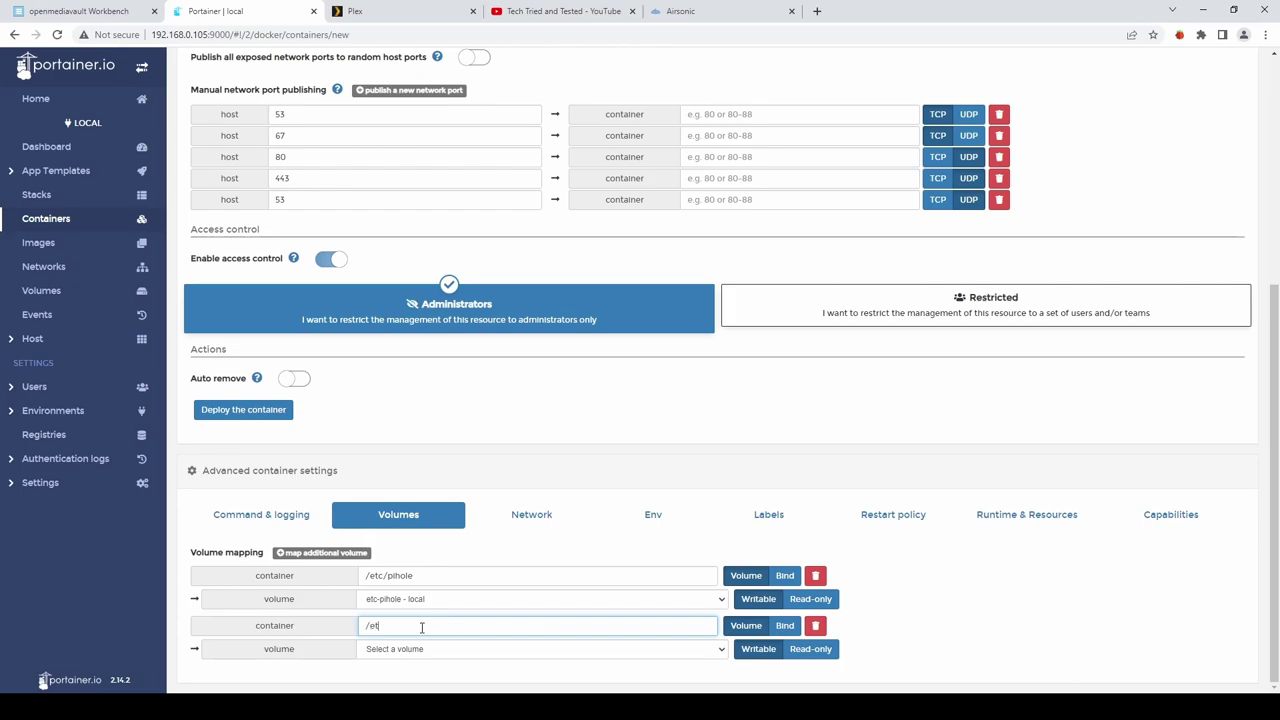
type("/dnsmasq.d")
left_click(529, 651)
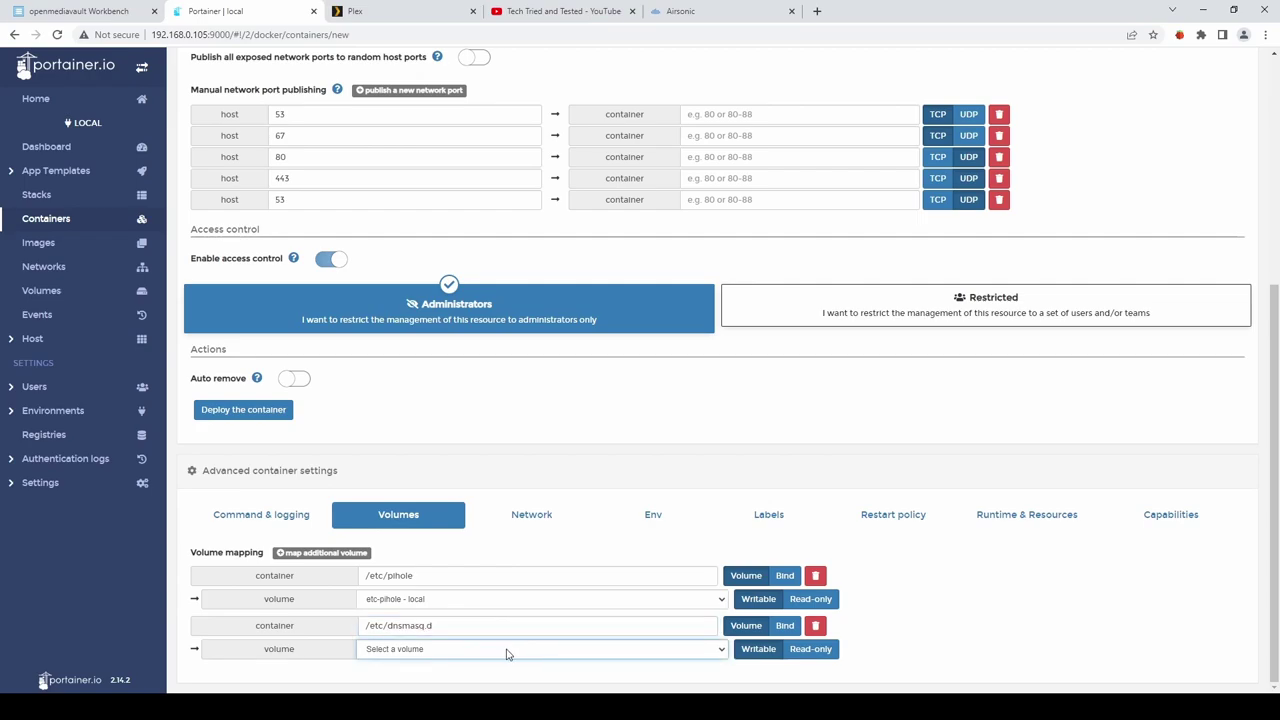
left_click(424, 668)
Attach the pihole container to the ph_network network.
left_click(529, 517)
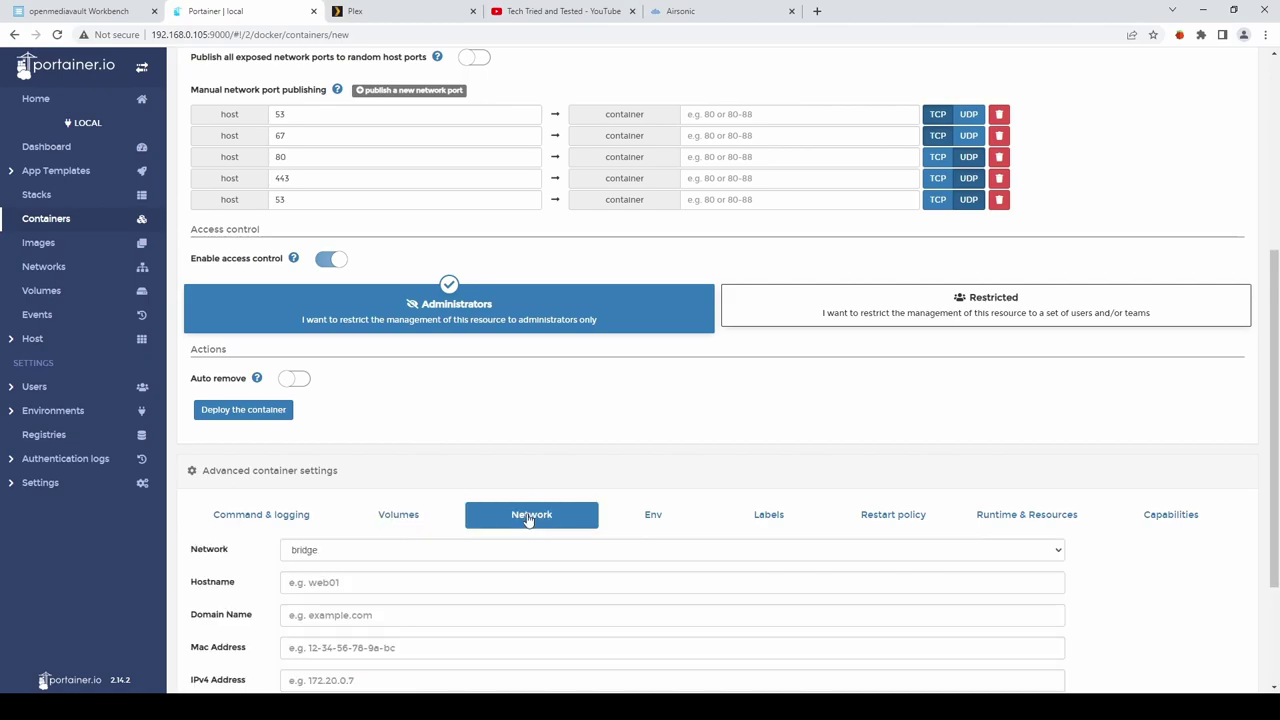
left_click(1048, 555)
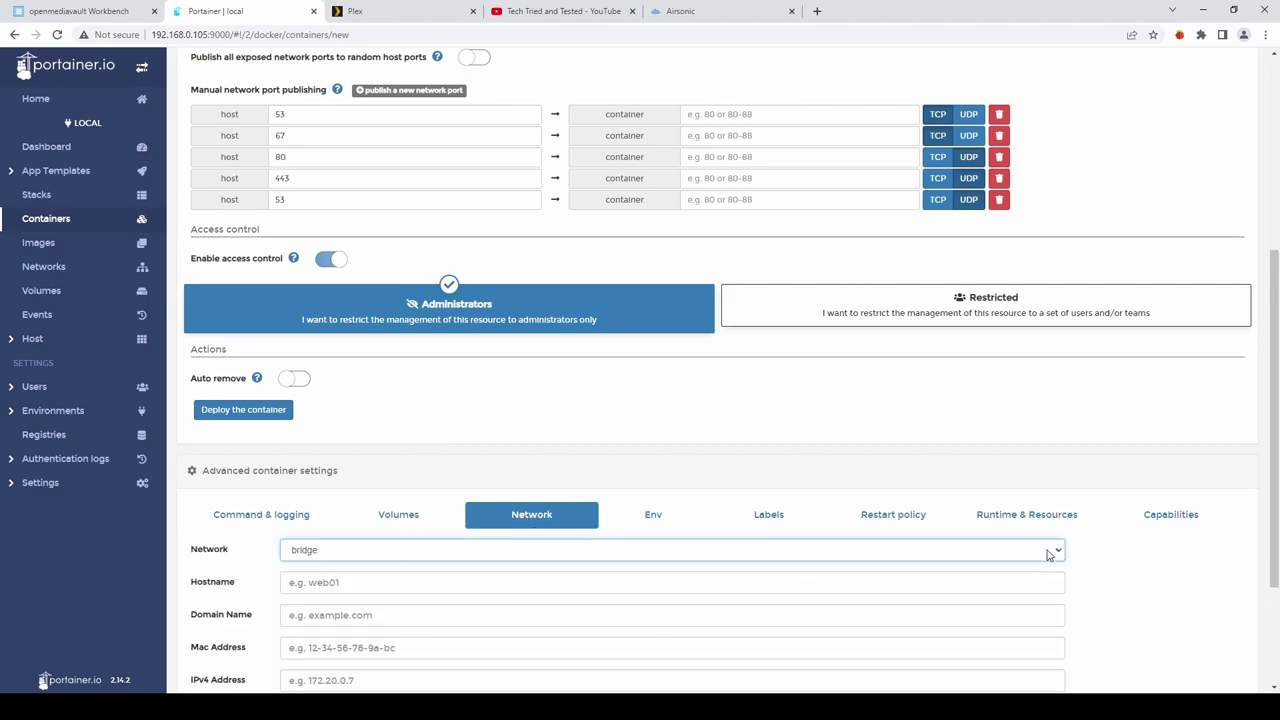
left_click(323, 631)
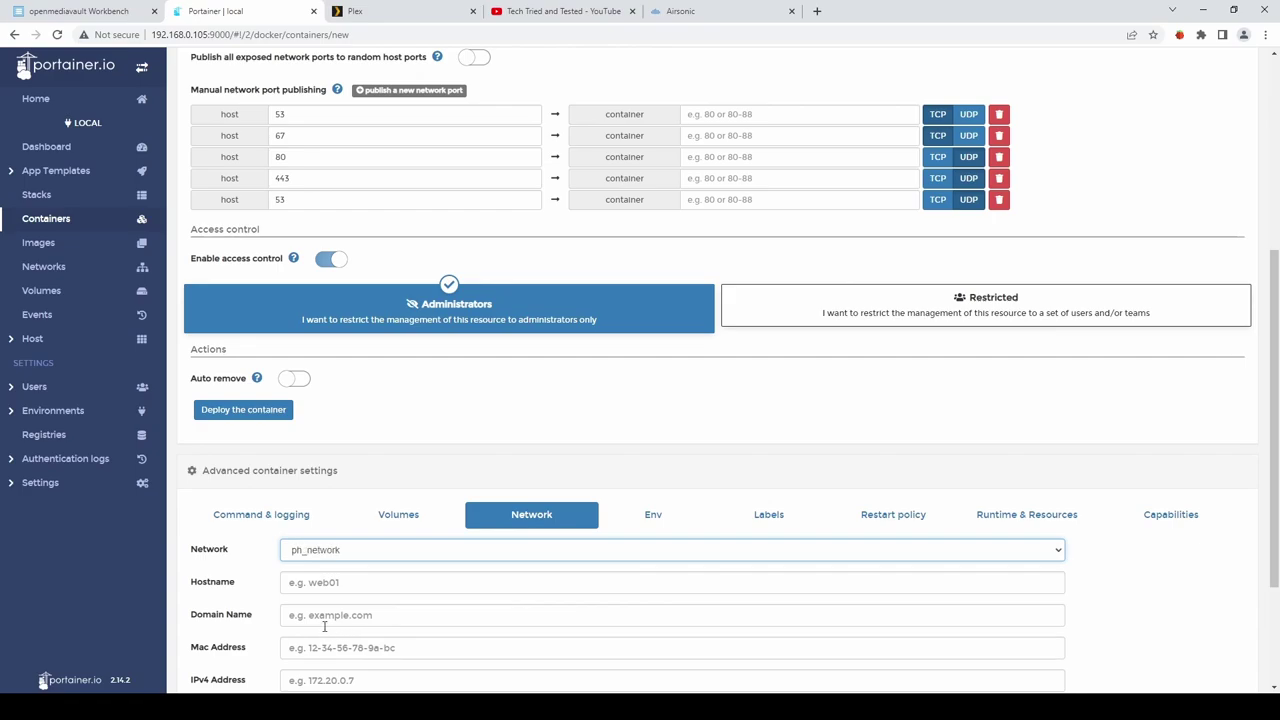
Add environment variables WEBPASSWORD with the admin password and ServerIP 192.168.0.2.
left_click(656, 516)
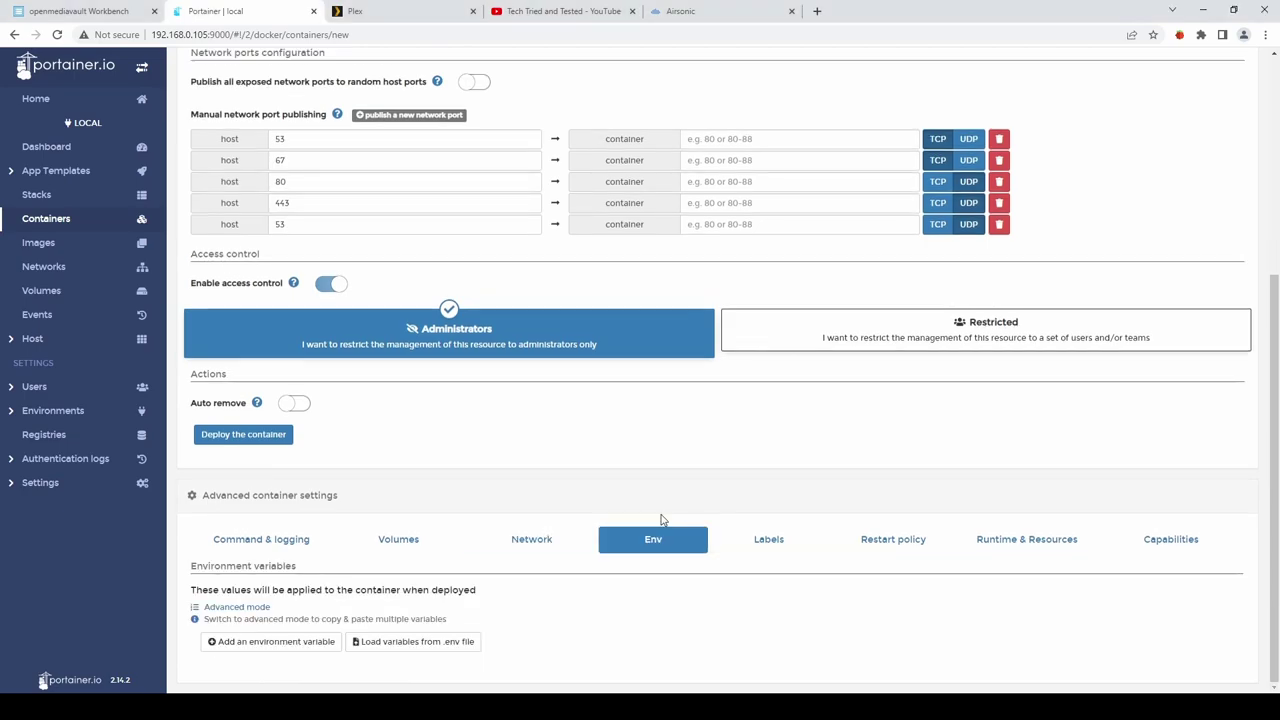
left_click(270, 642)
left_click(270, 642)
scroll(353, 573, "down", 1)
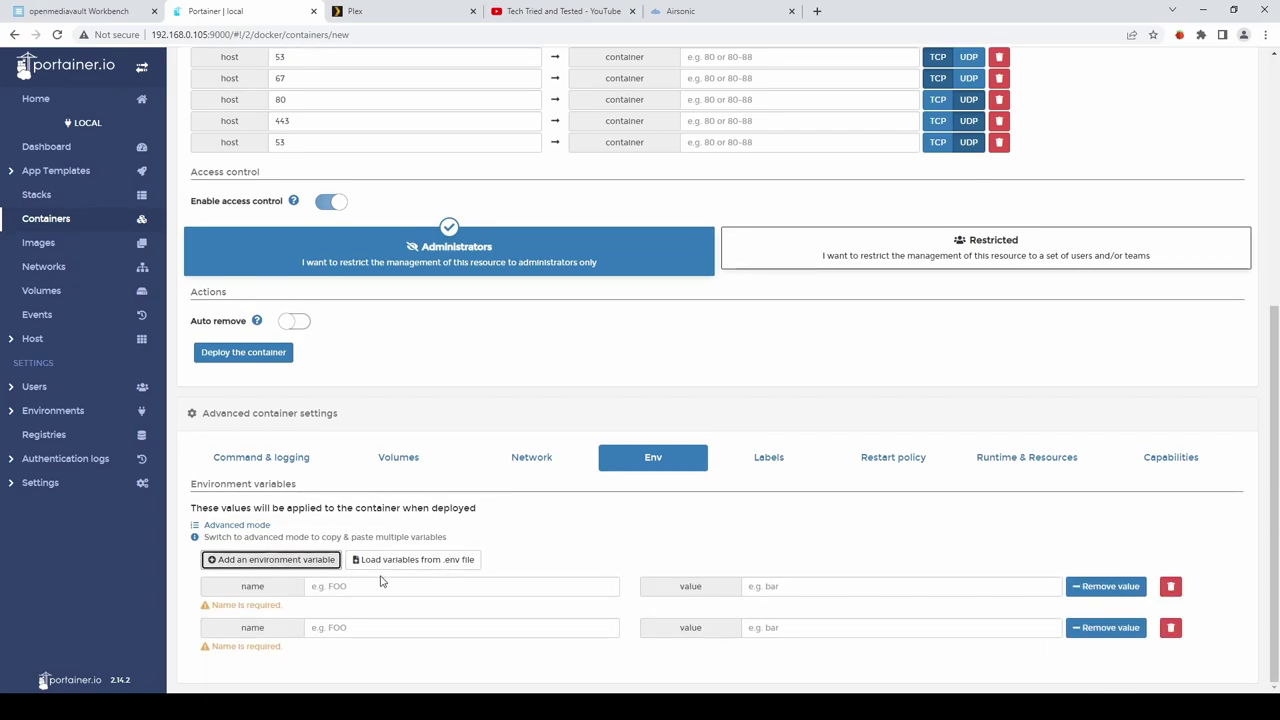
left_click(376, 589)
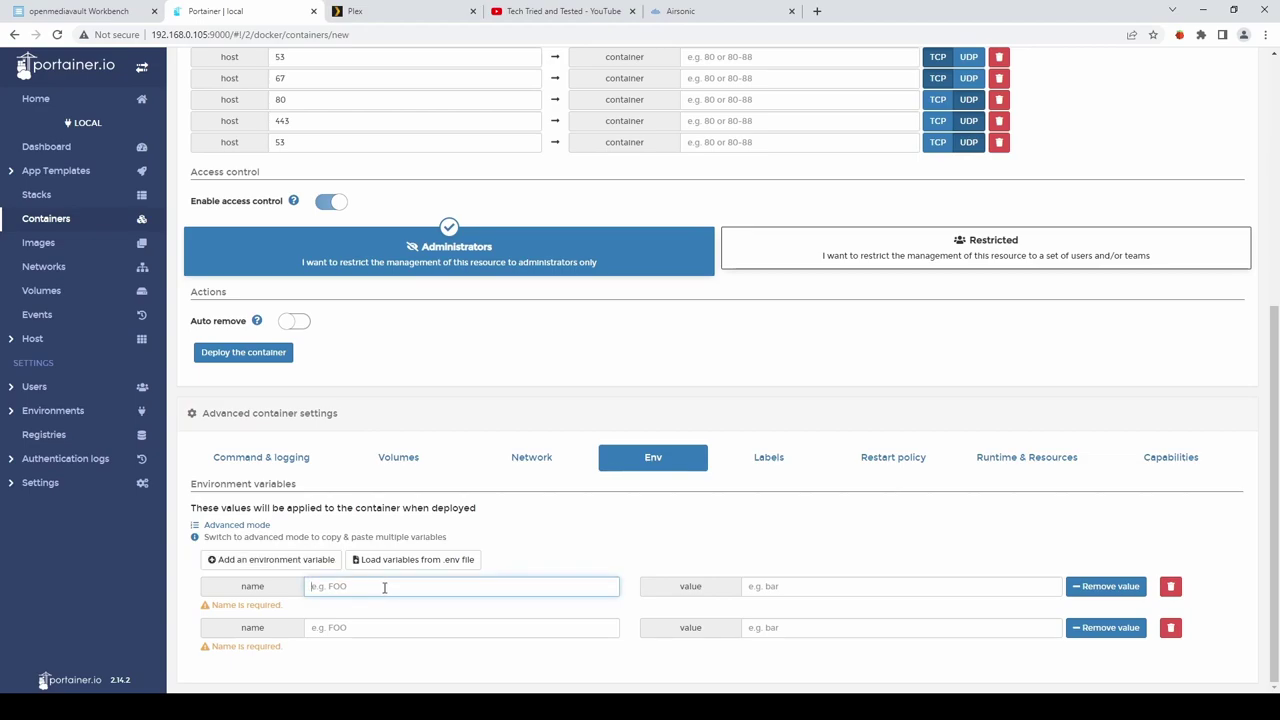
type("WEB")
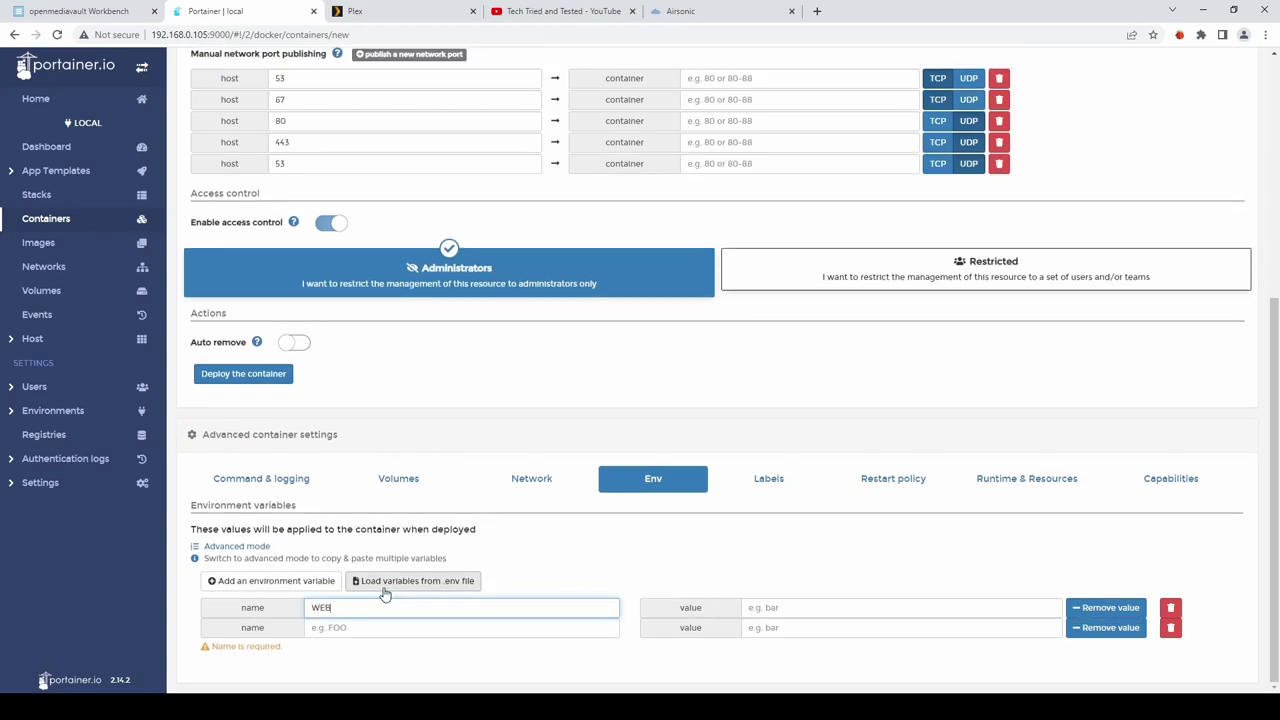
type("PASSWORD")
key("Tab")
type("pa")
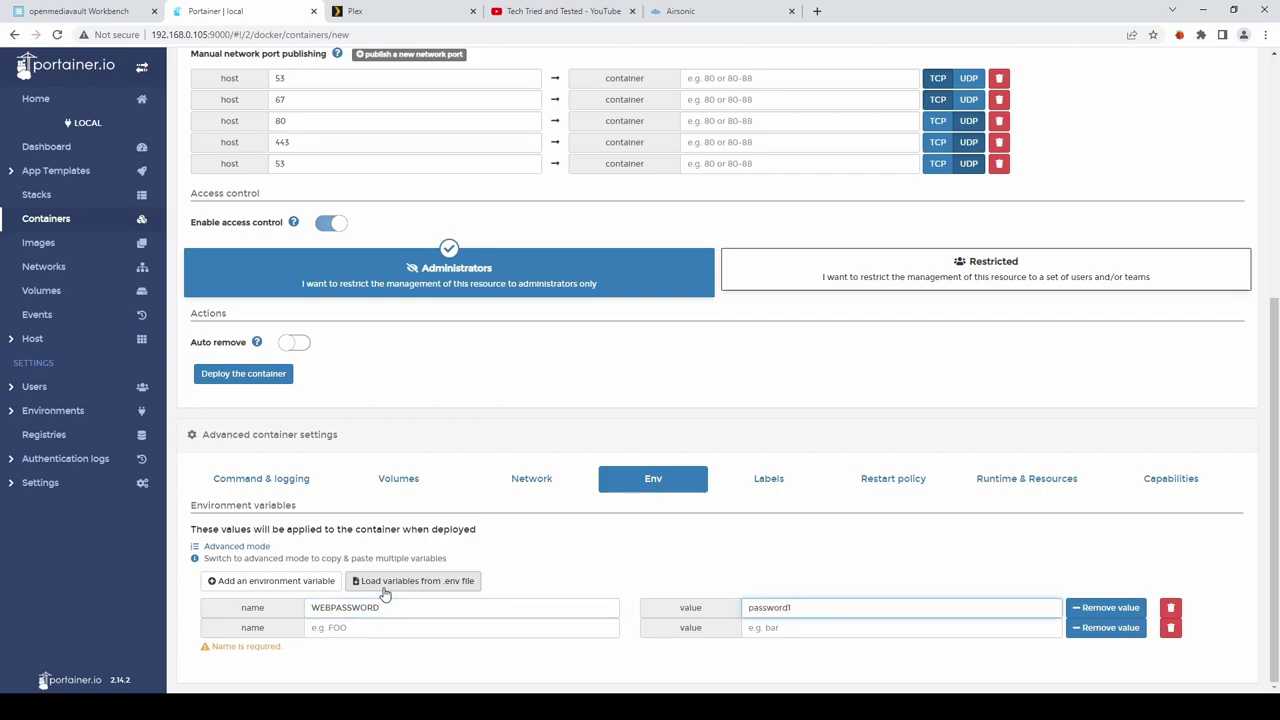
left_click(372, 626)
type("ServerIP")
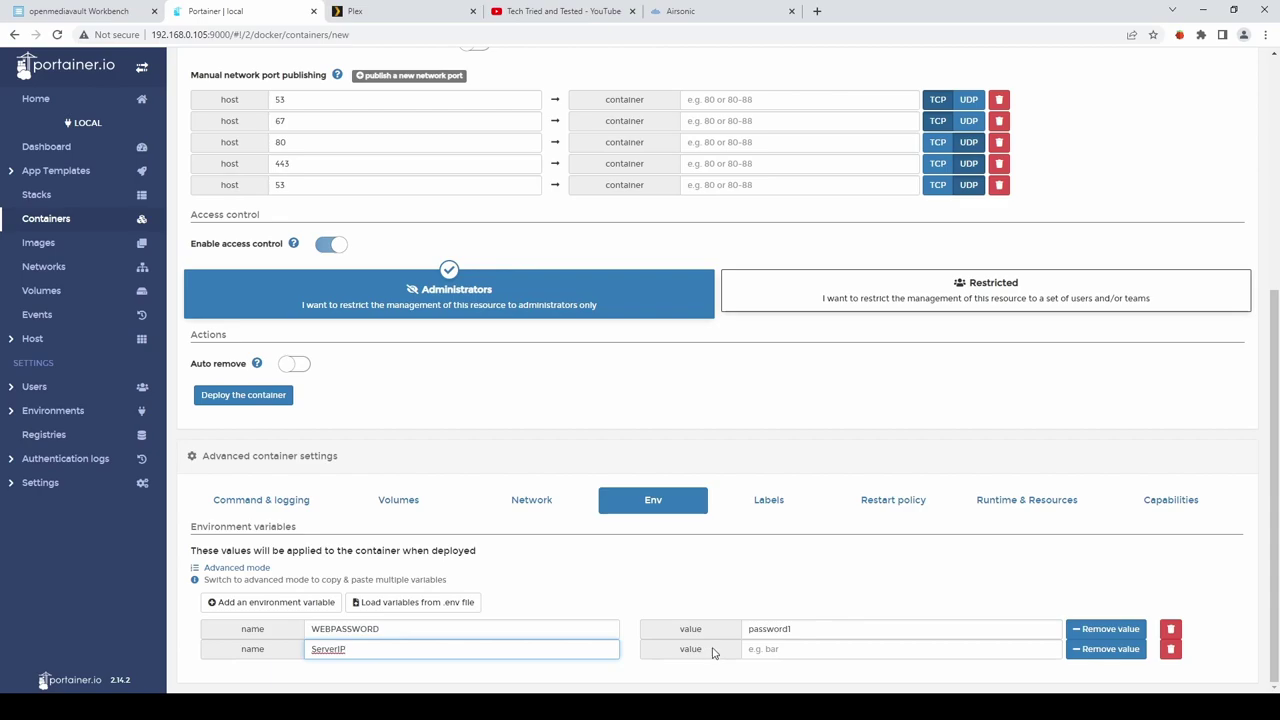
left_click(778, 650)
type("192.168.0.2")
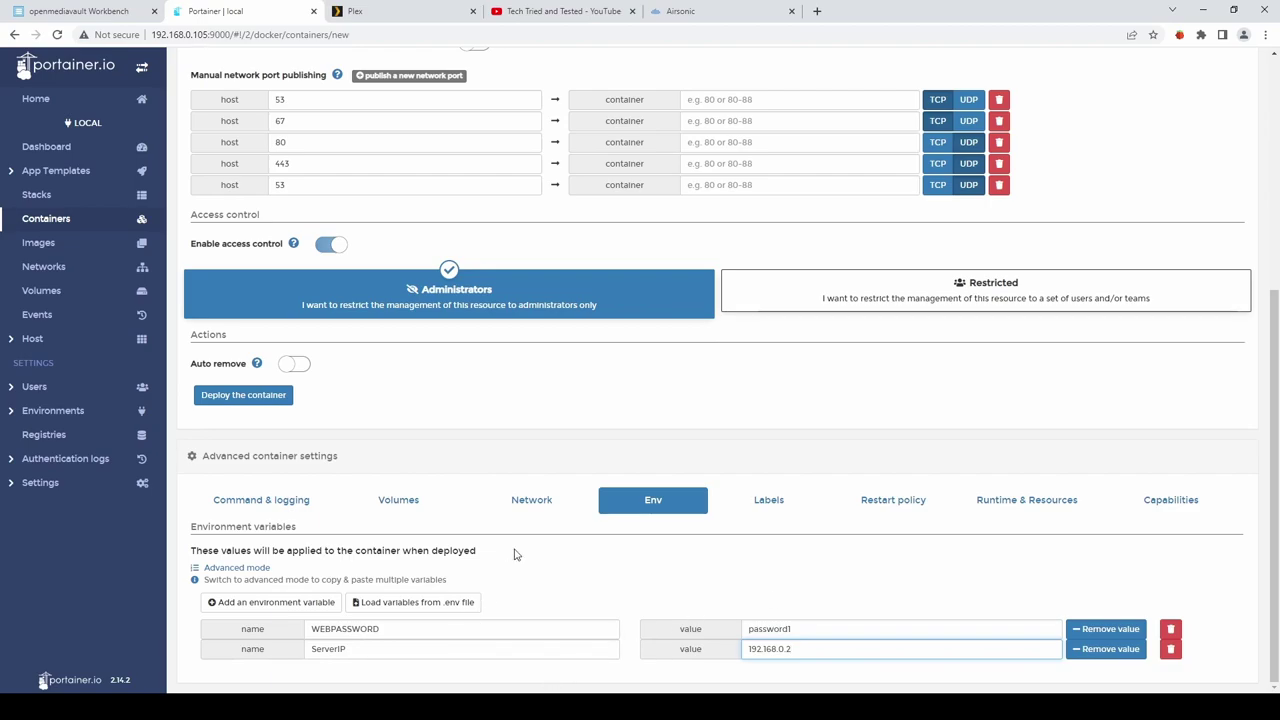
Set restart policy to Always, grant NET_ADMIN, and deploy the pihole container.
left_click(893, 501)
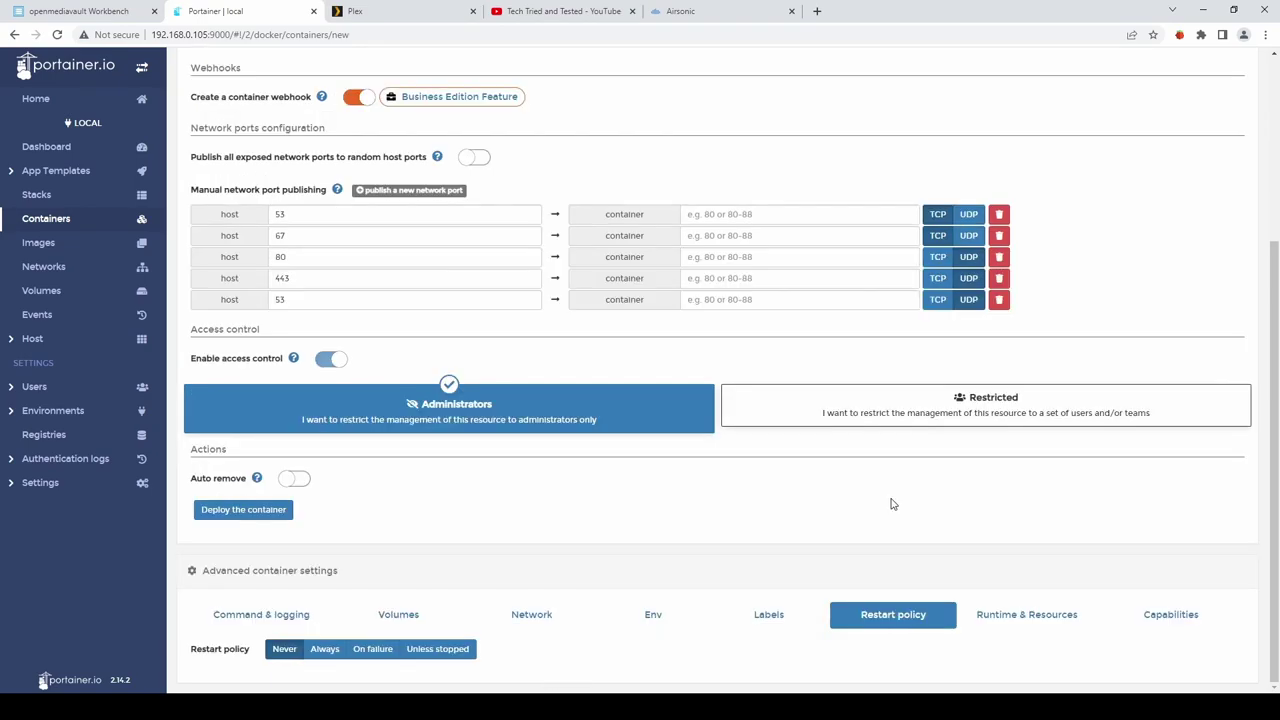
left_click(321, 651)
left_click(1168, 617)
scroll(1040, 526, "down", 3)
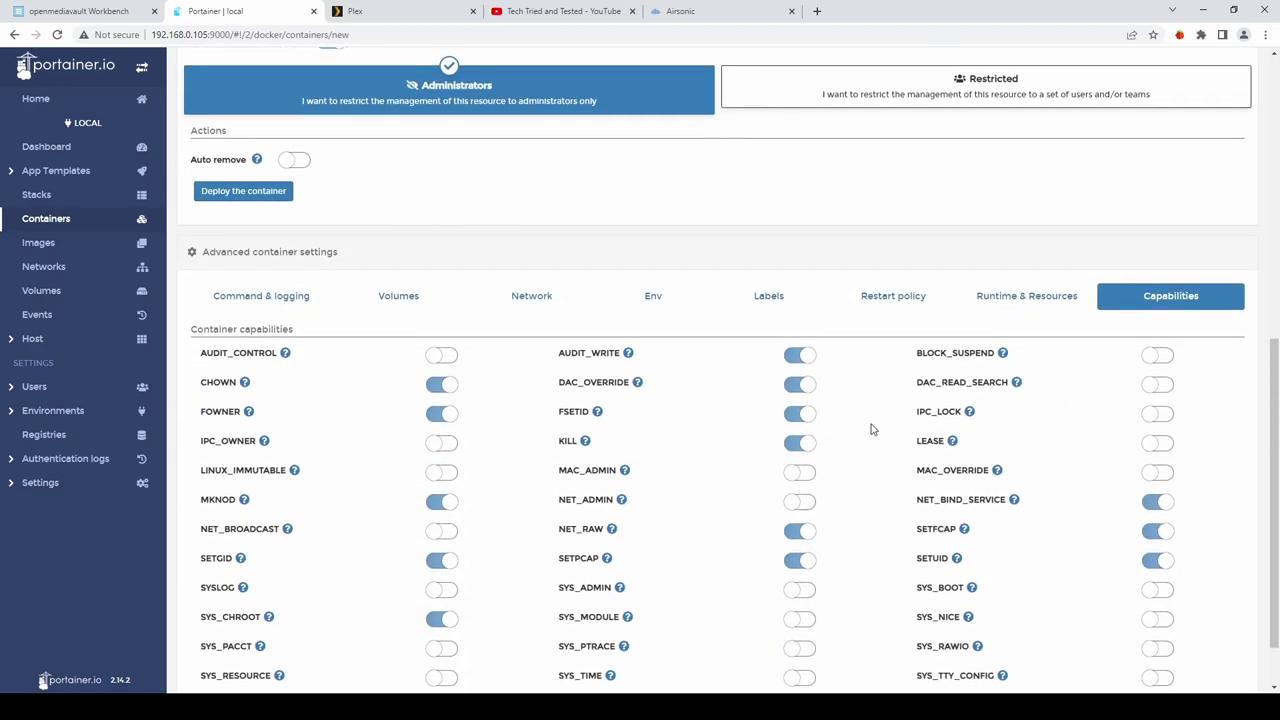
scroll(871, 429, "down", 1)
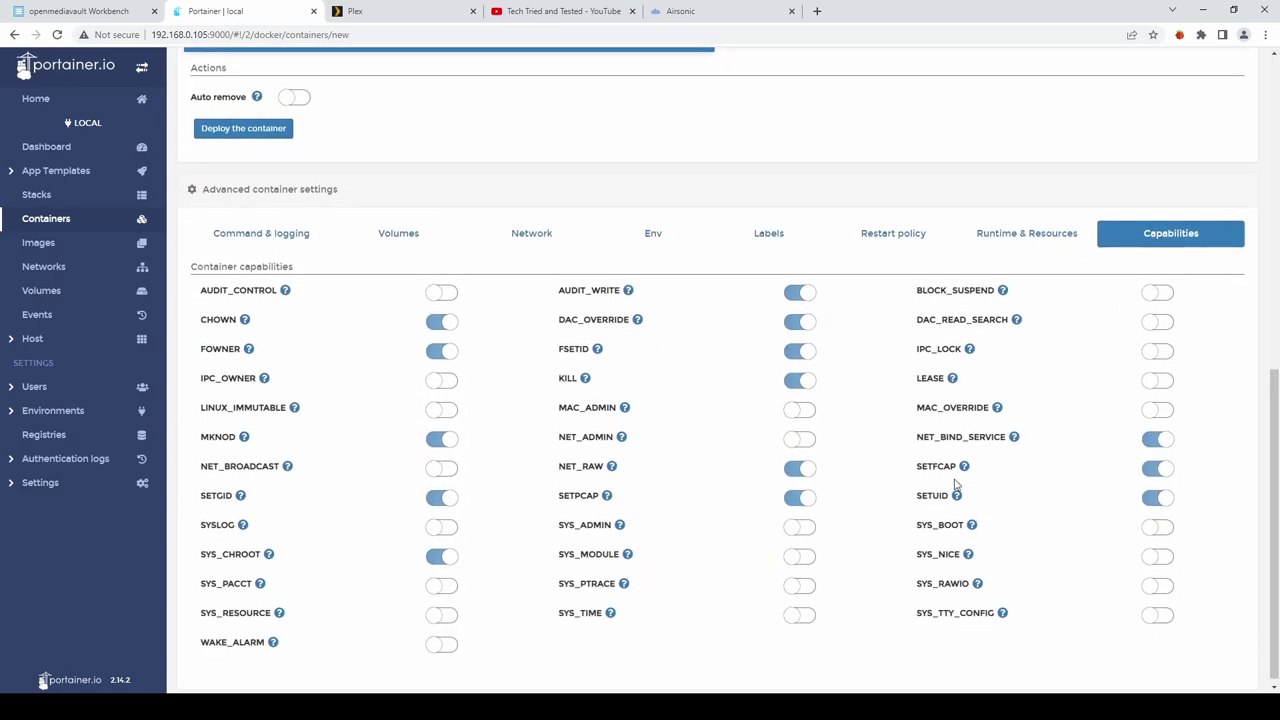
left_click(804, 443)
scroll(780, 442, "down", 1)
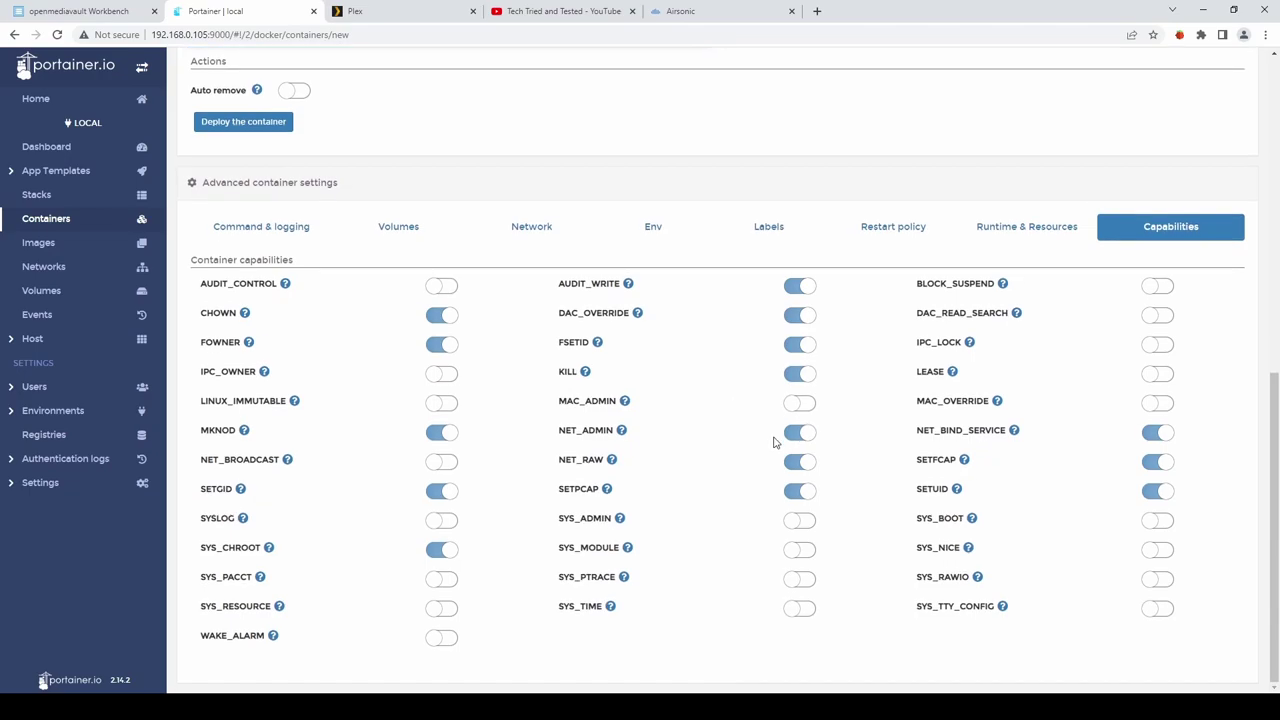
left_click(230, 124)
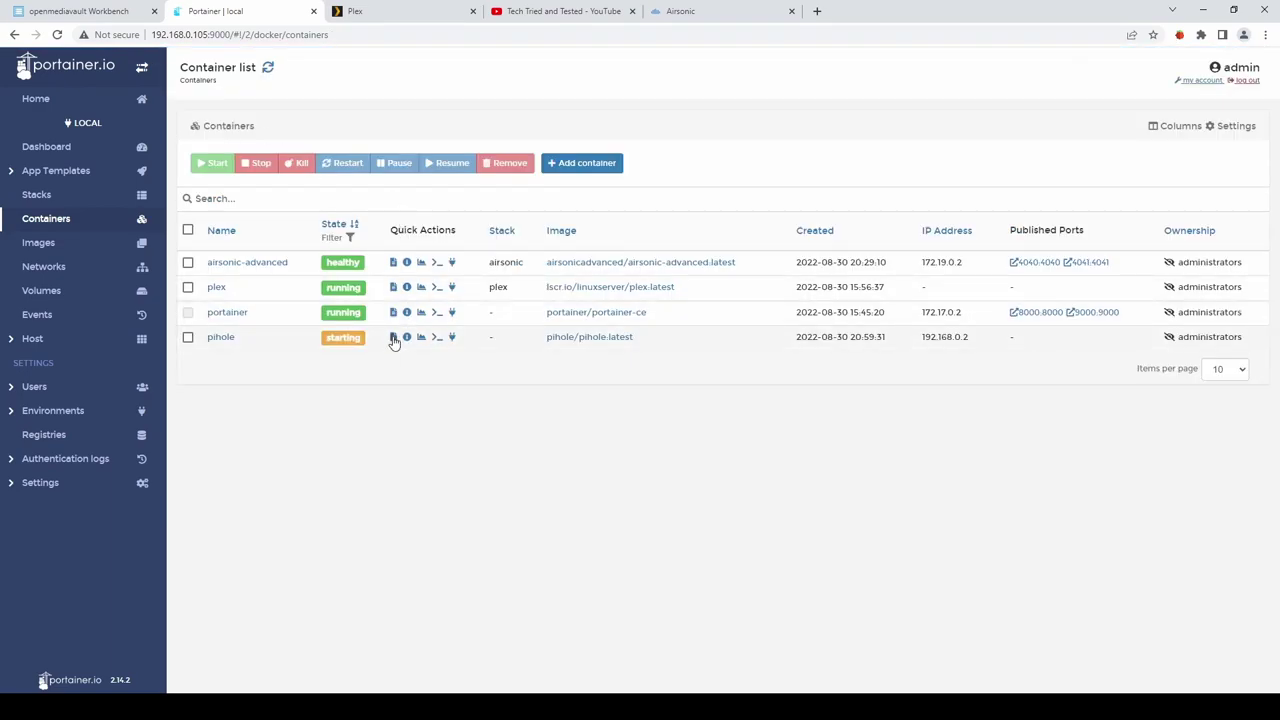
Read the pihole container's log to confirm Pi-hole is enabled with FTL on port 53.
left_click(393, 337)
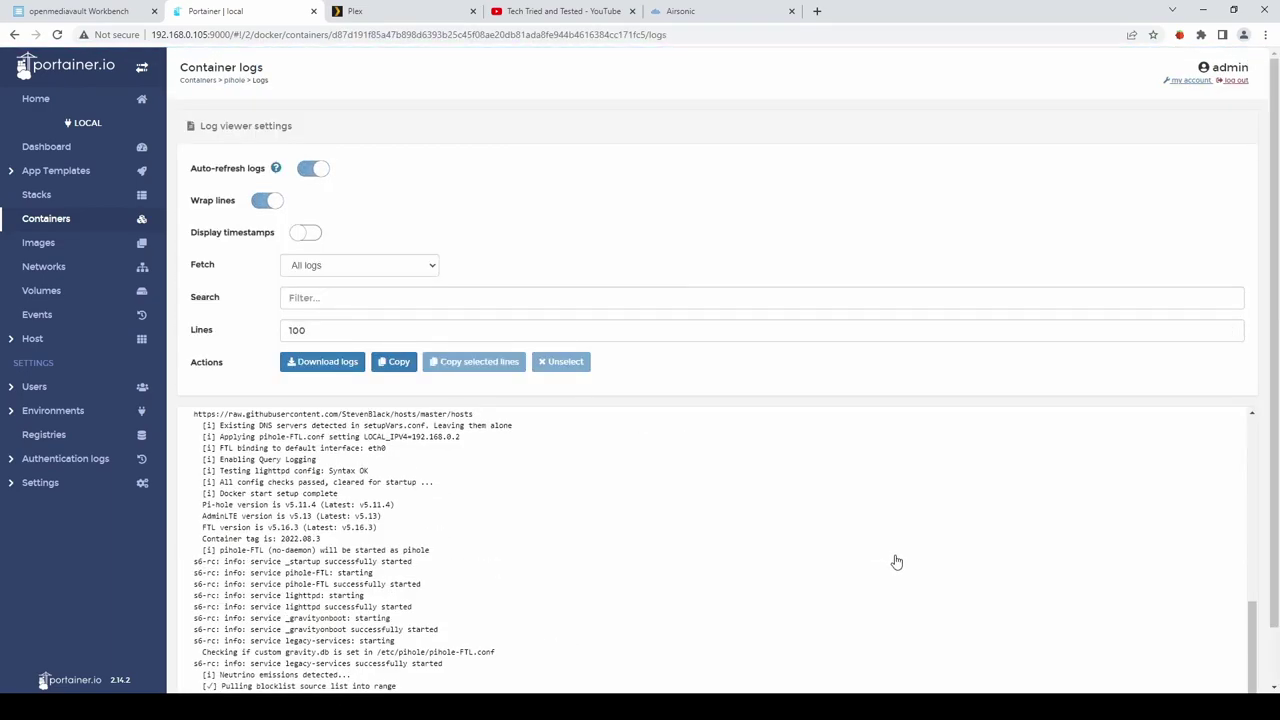
scroll(892, 560, "down", 1)
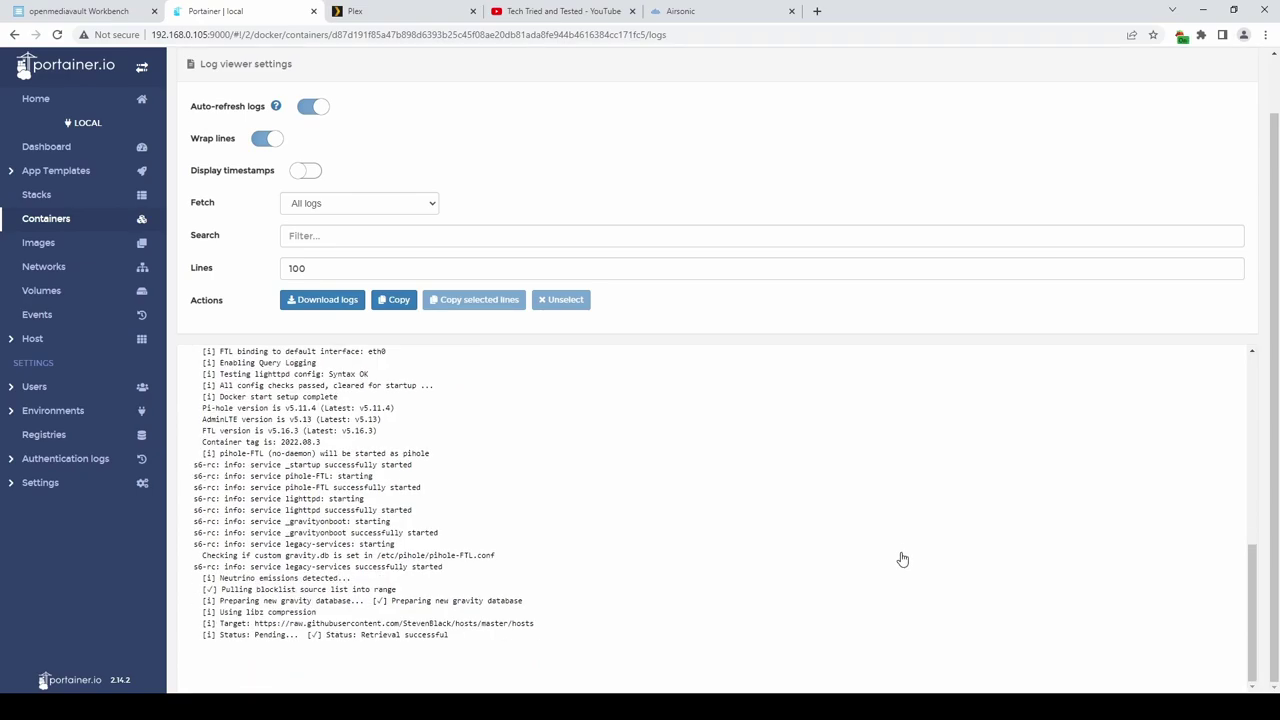
left_click(817, 12)
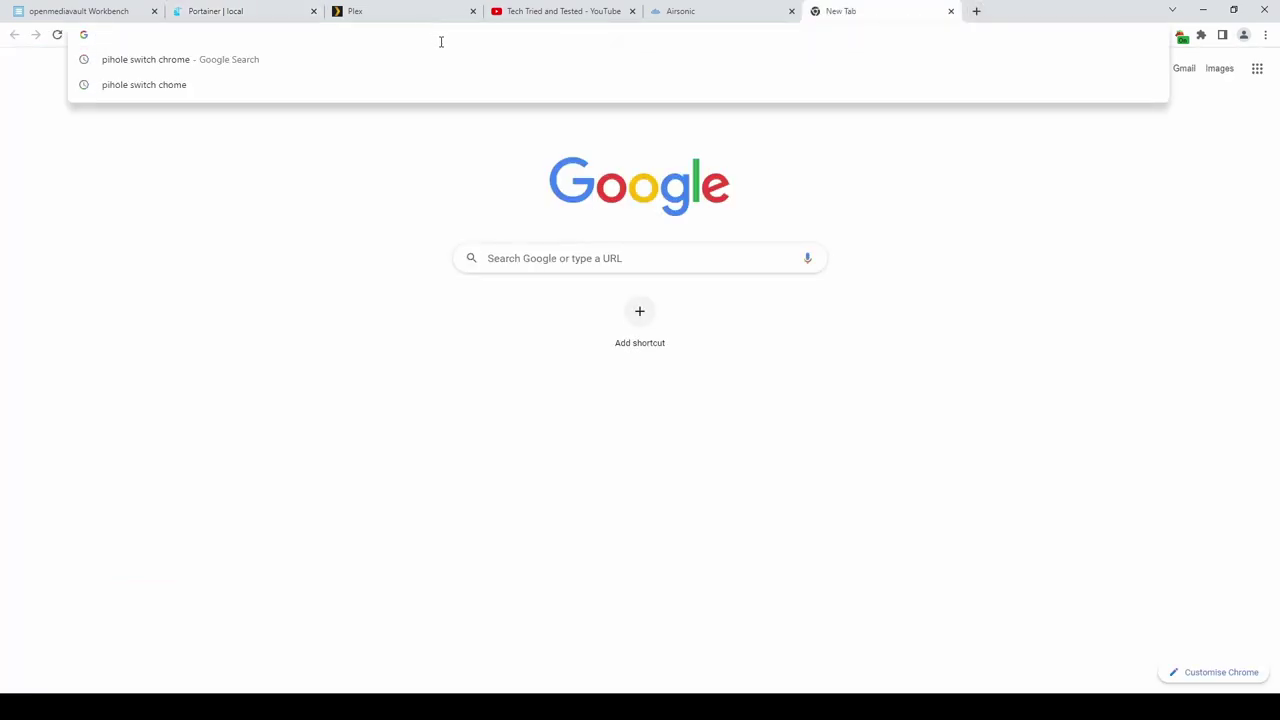
Load 192.168.0.2 and log in to the Pi-hole admin page with the admin password.
type("192.168.0.")
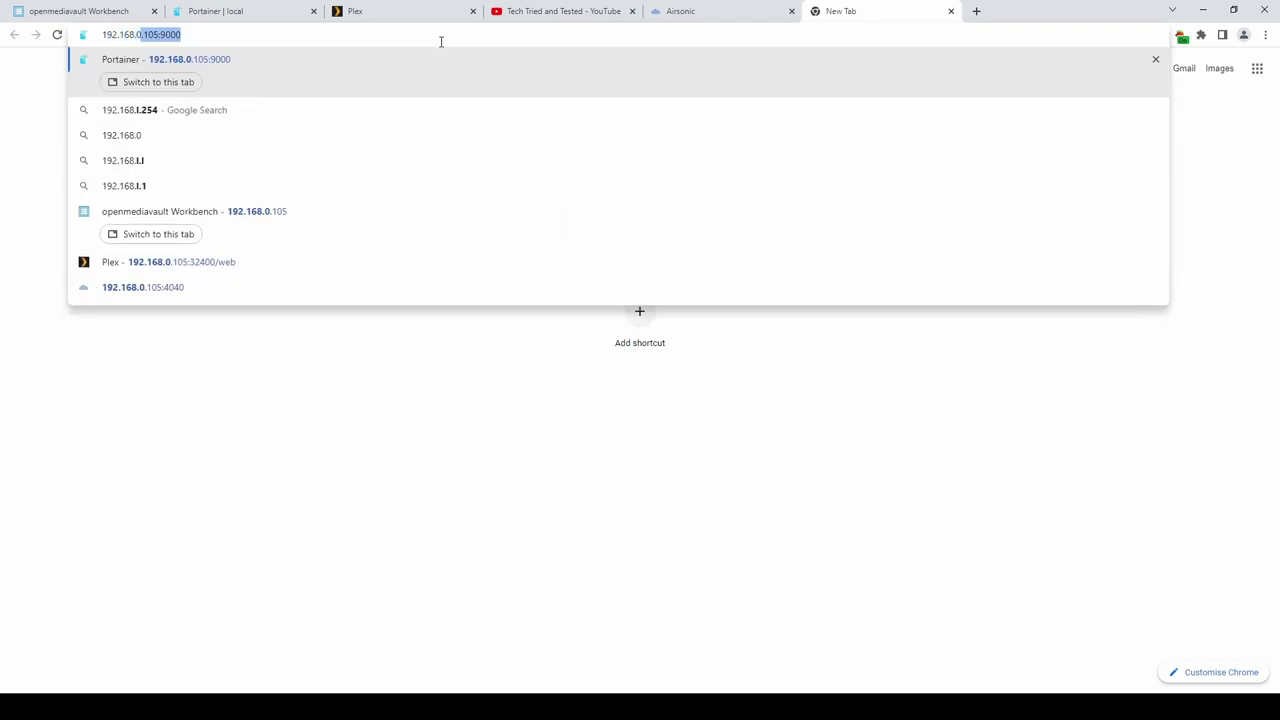
type("2")
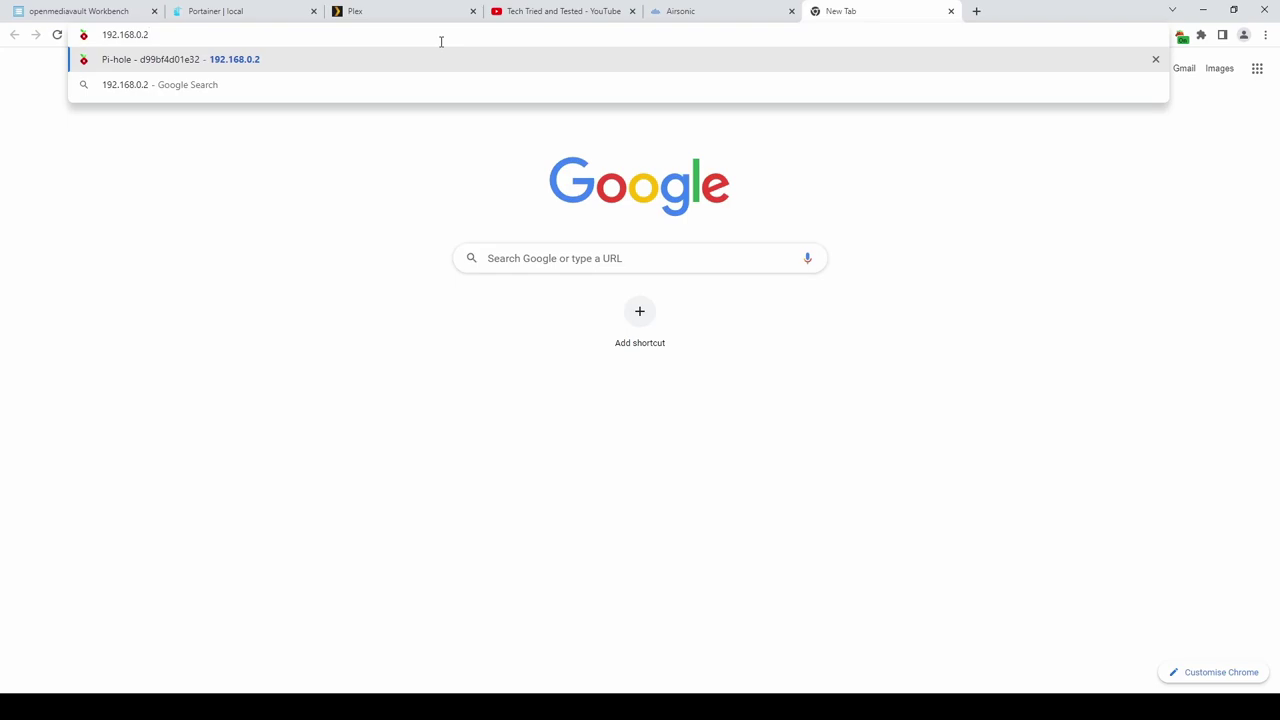
key("Return")
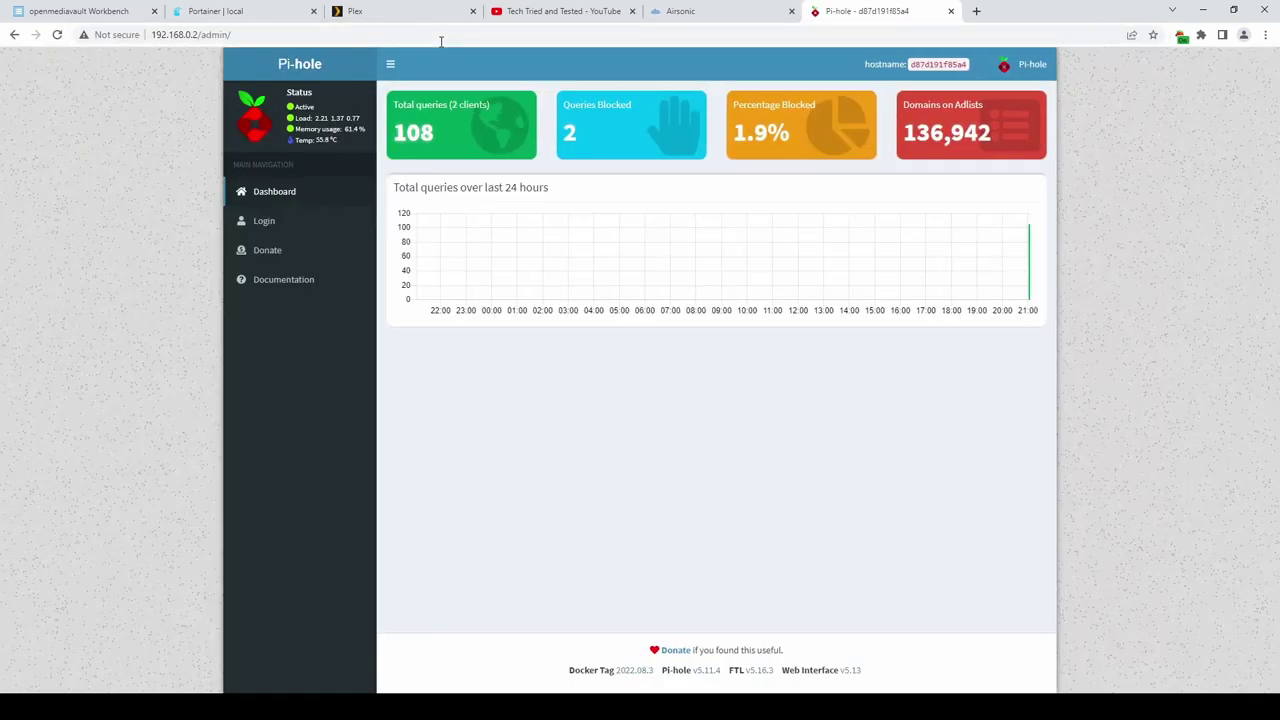
left_click(264, 221)
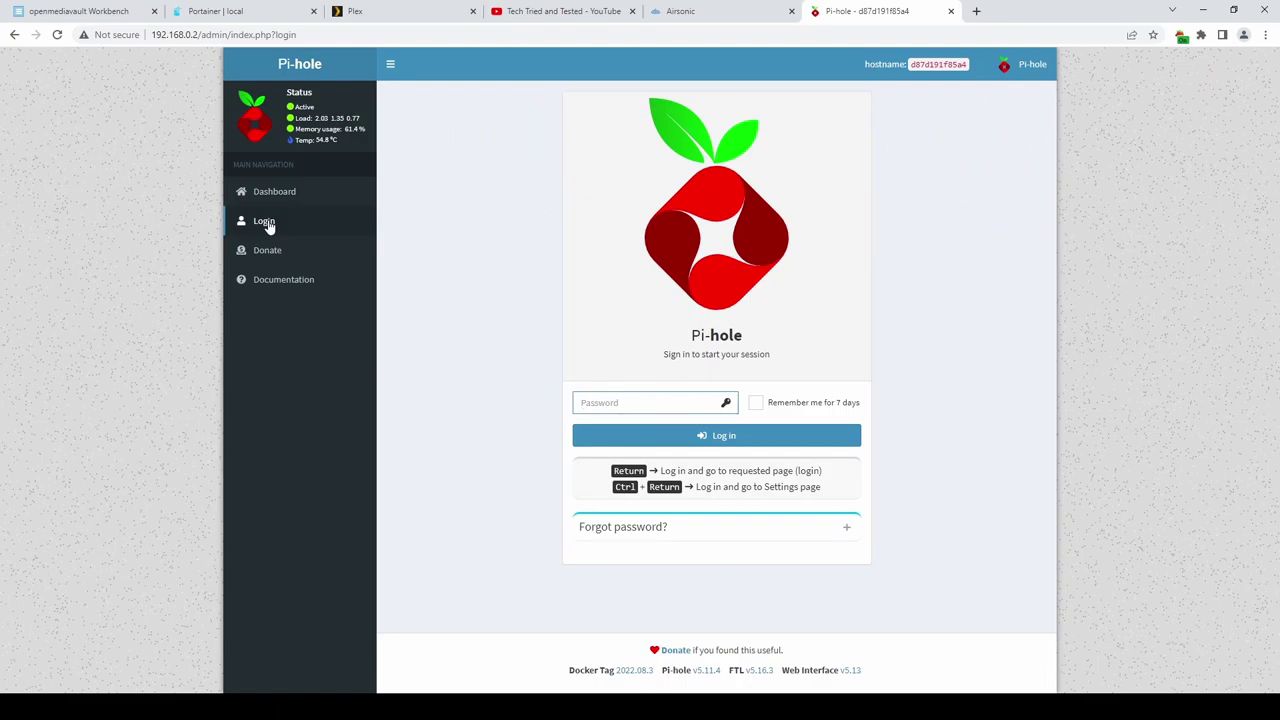
type("•")
key("Return")
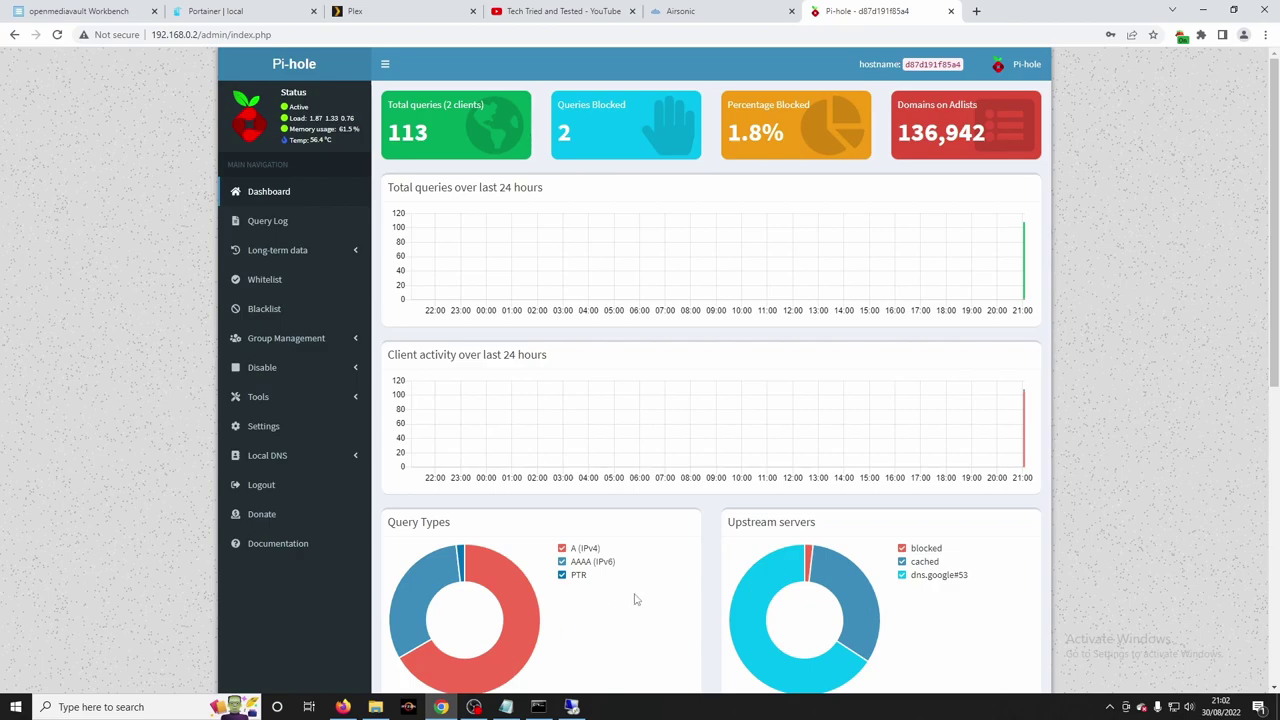
Open the Ethernet 2 adapter's IPv4 settings from Network & Internet settings to set Pi-hole as DNS.
right_click(1175, 709)
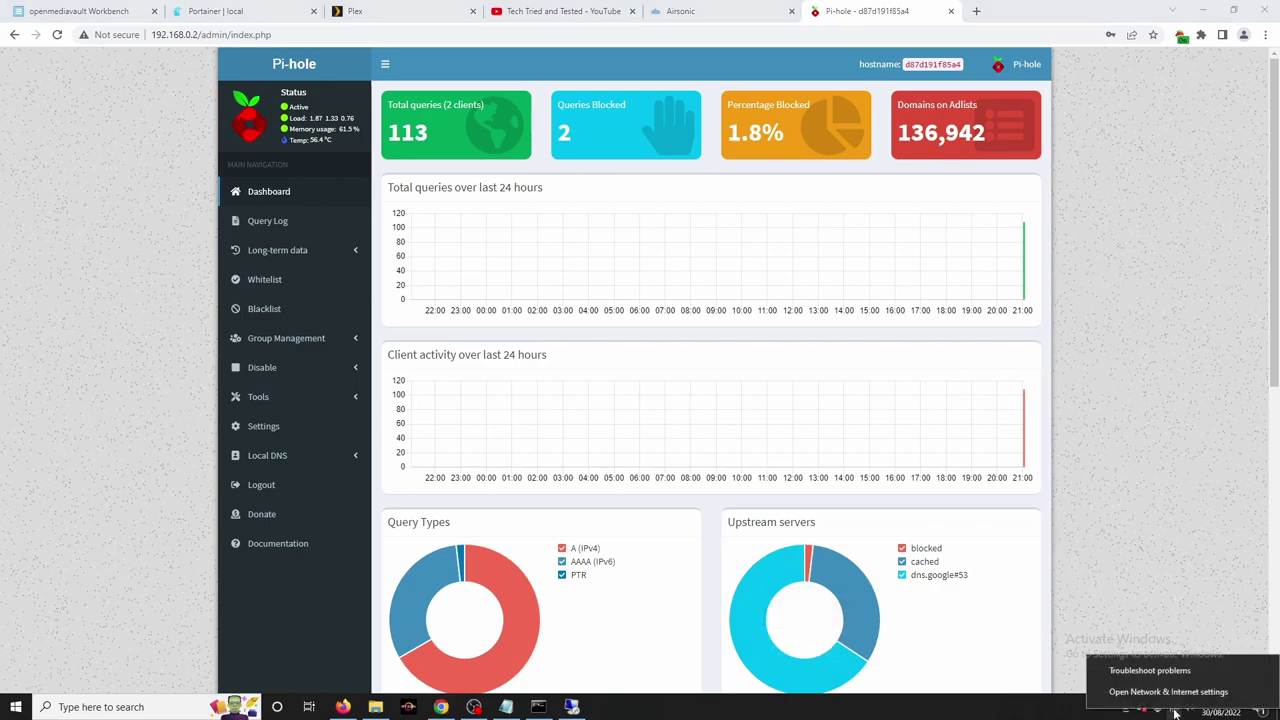
left_click(1168, 692)
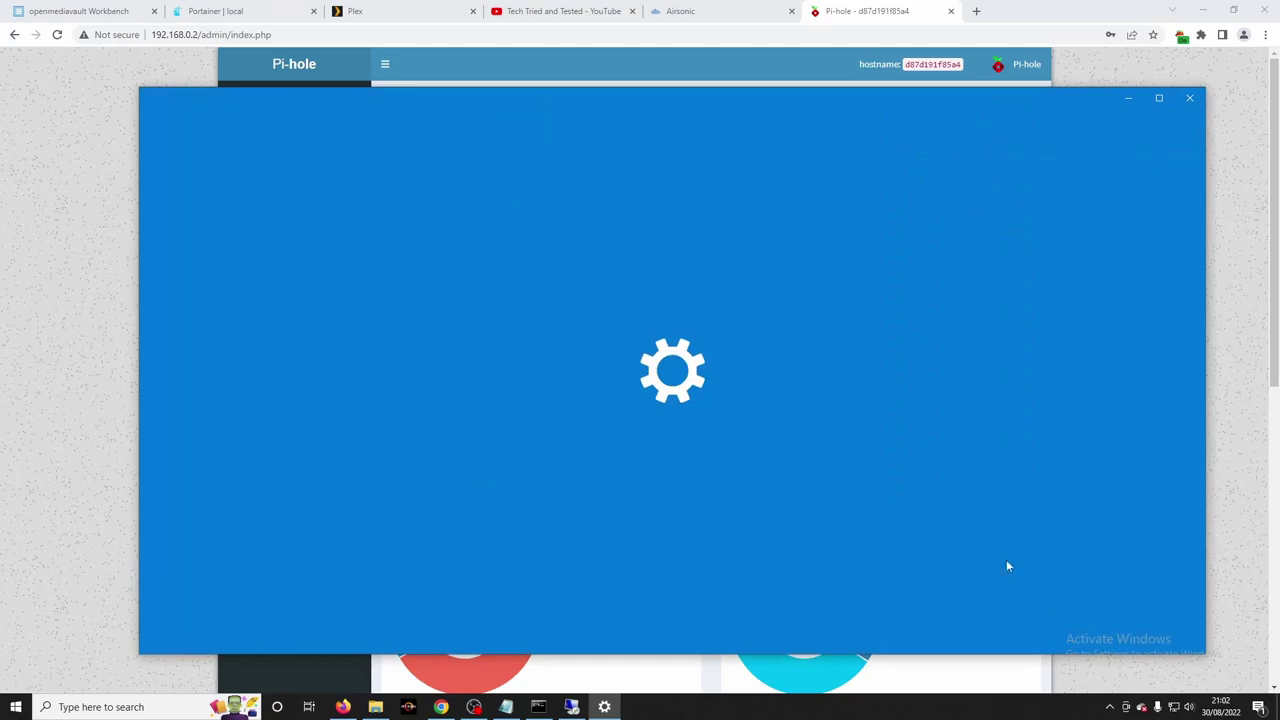
left_click(186, 301)
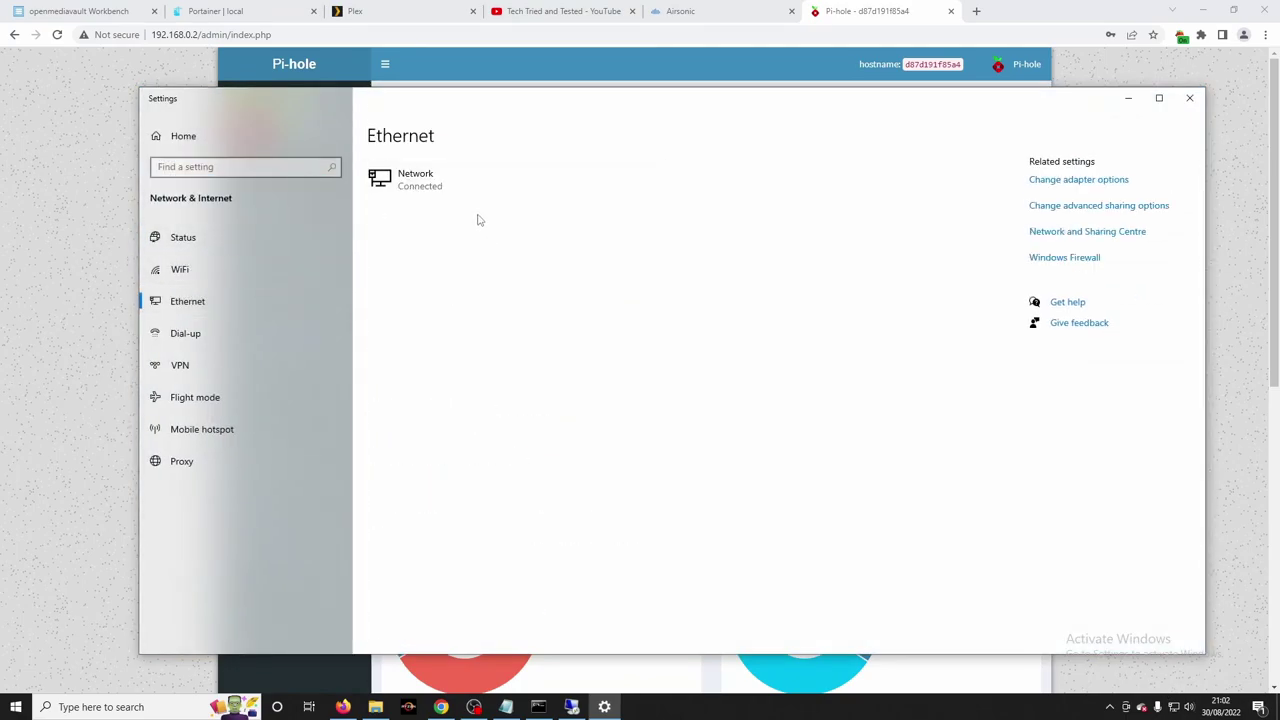
left_click(1101, 186)
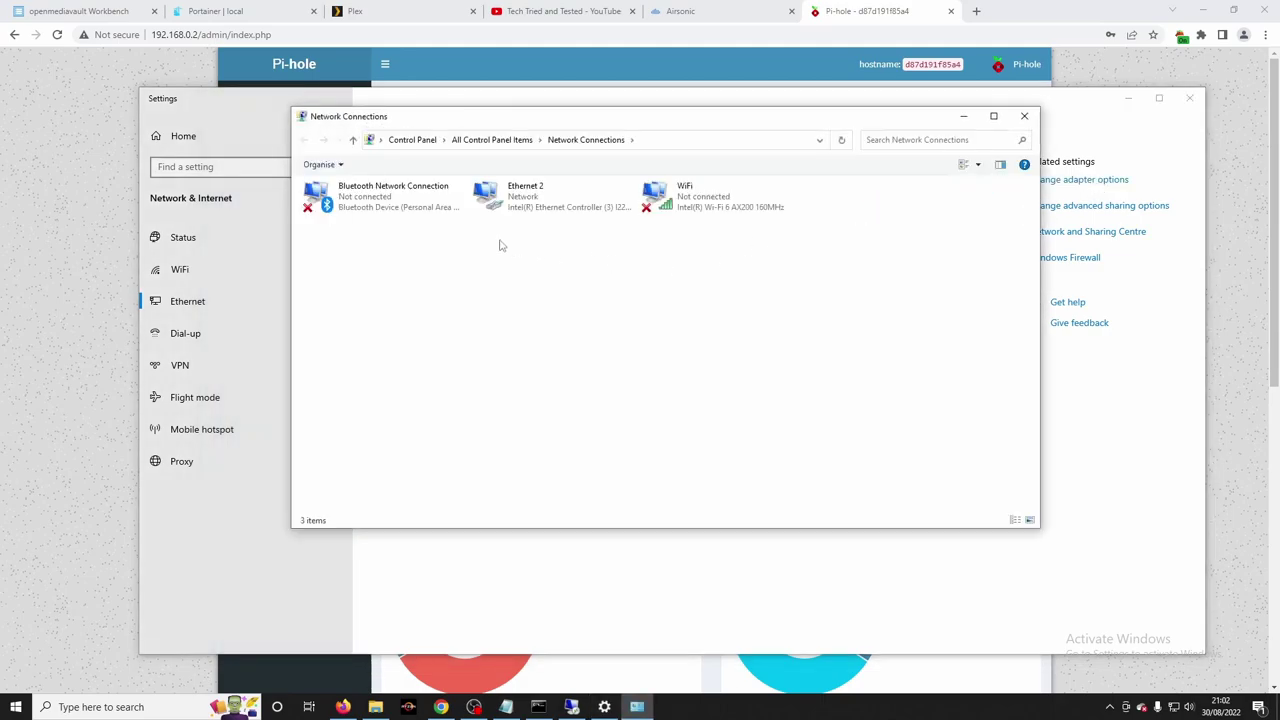
right_click(527, 201)
left_click(565, 324)
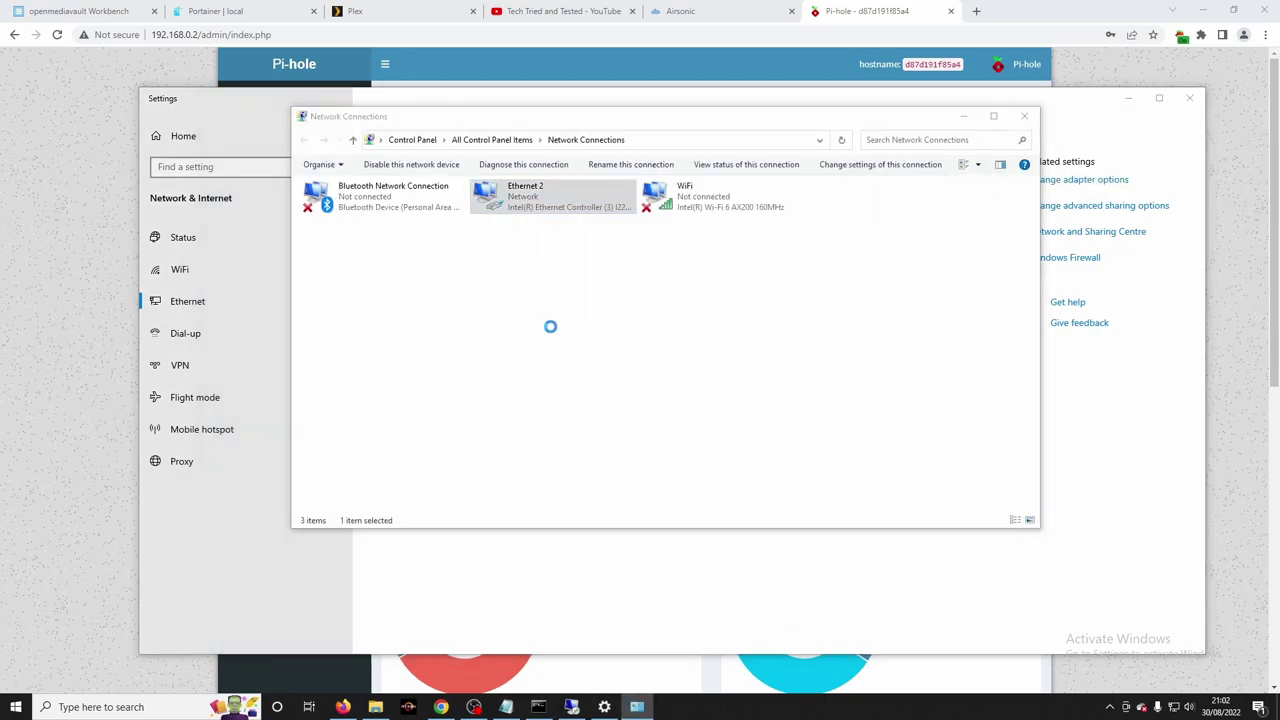
double_click(427, 320)
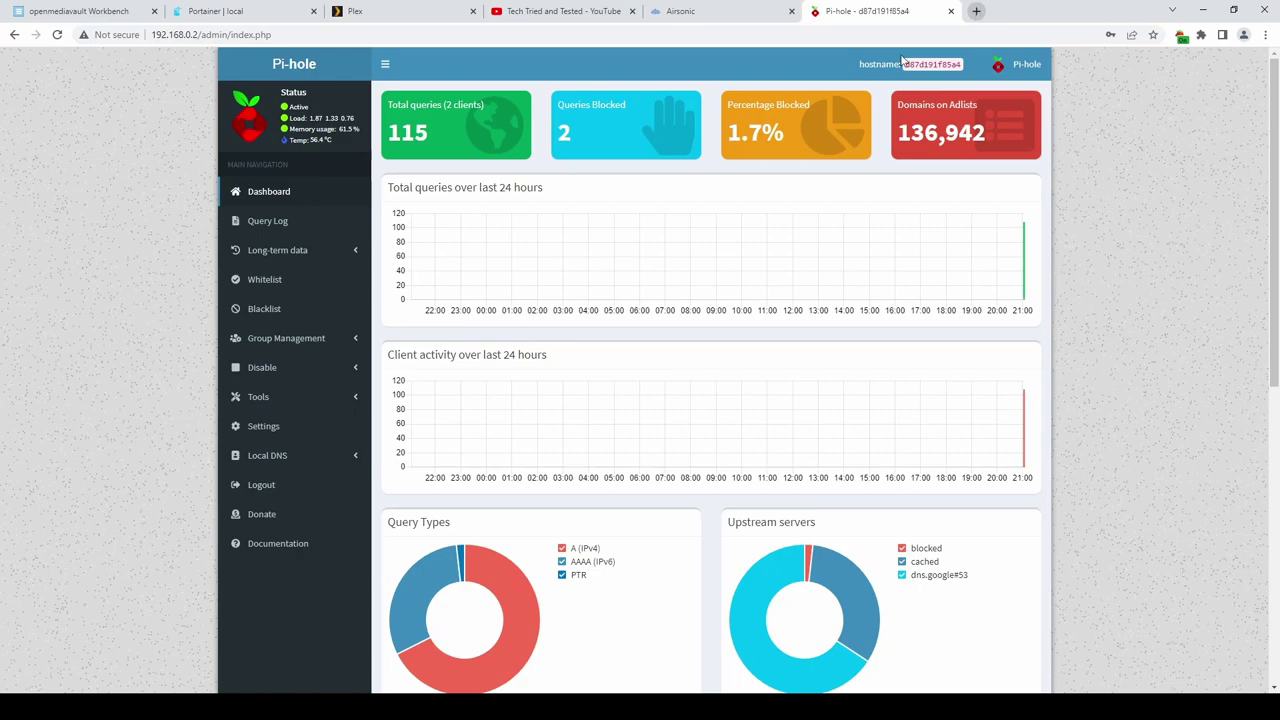
Visit bbc.co.uk in a new tab, accept cookies, open News, then return to Pi-hole.
left_click(976, 13)
type("bbc.co.")
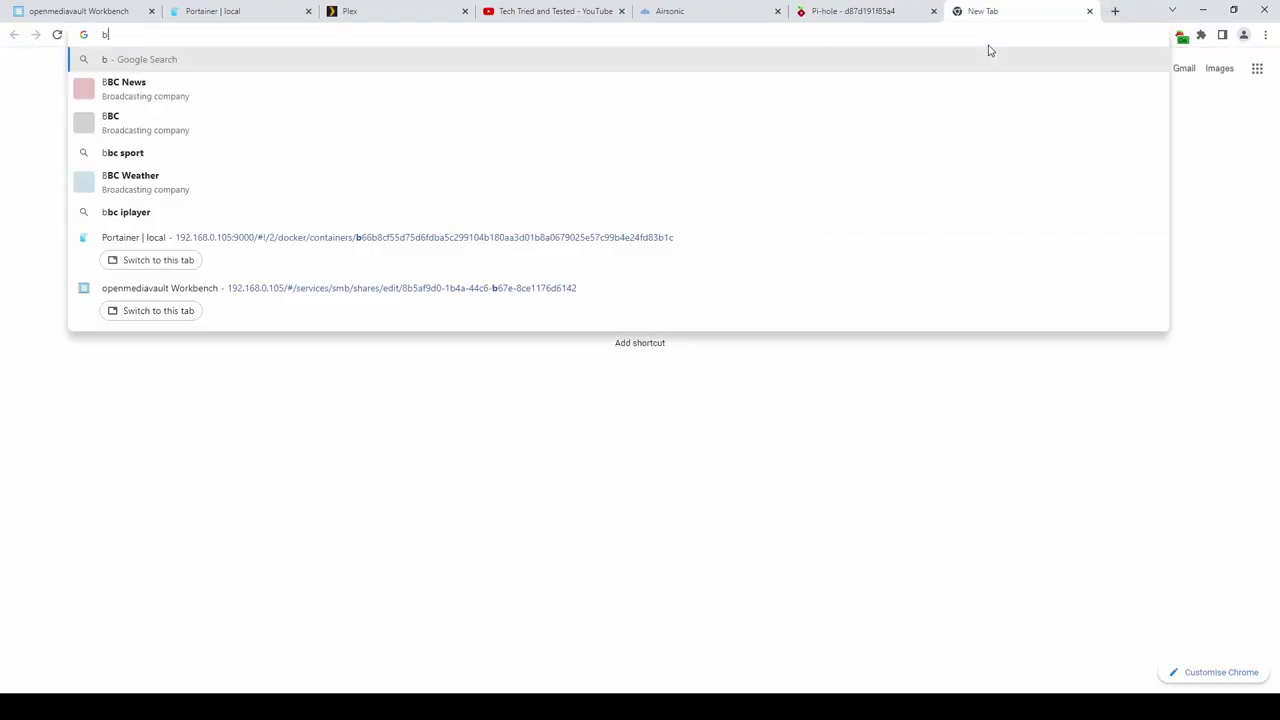
type("uk")
key("Return")
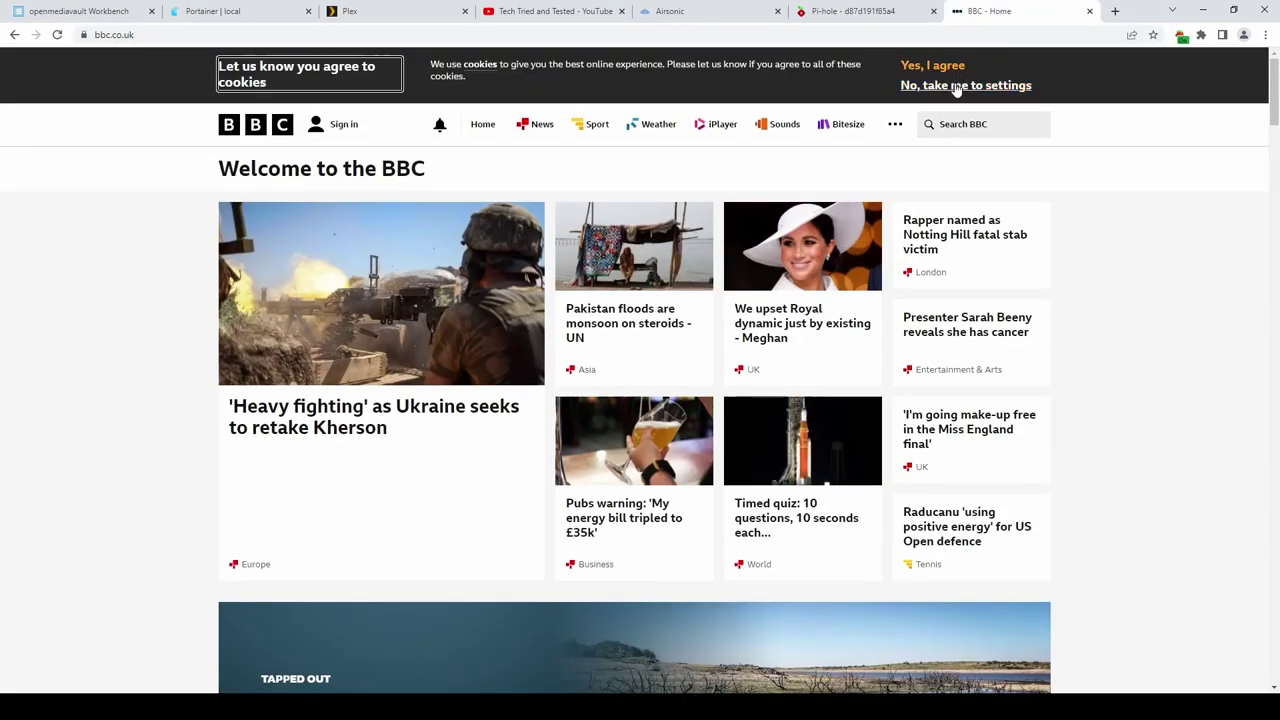
left_click(945, 67)
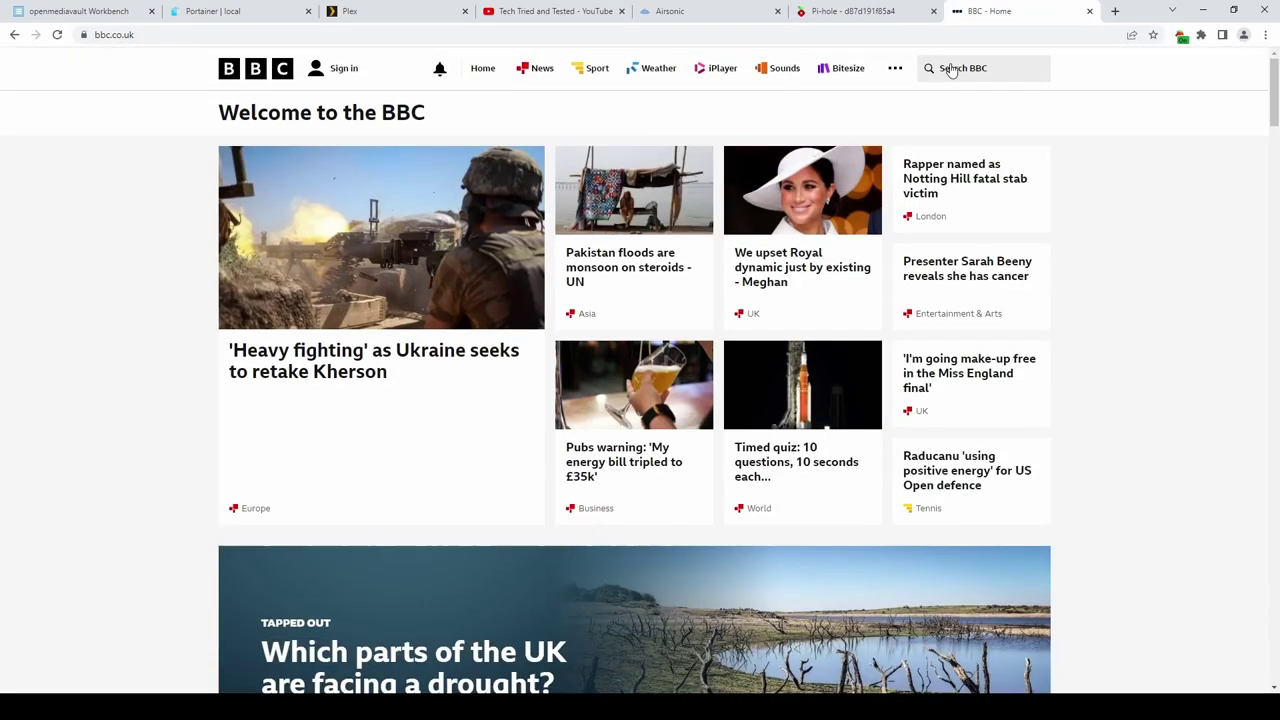
left_click(537, 72)
key("ctrl+shift+Tab")
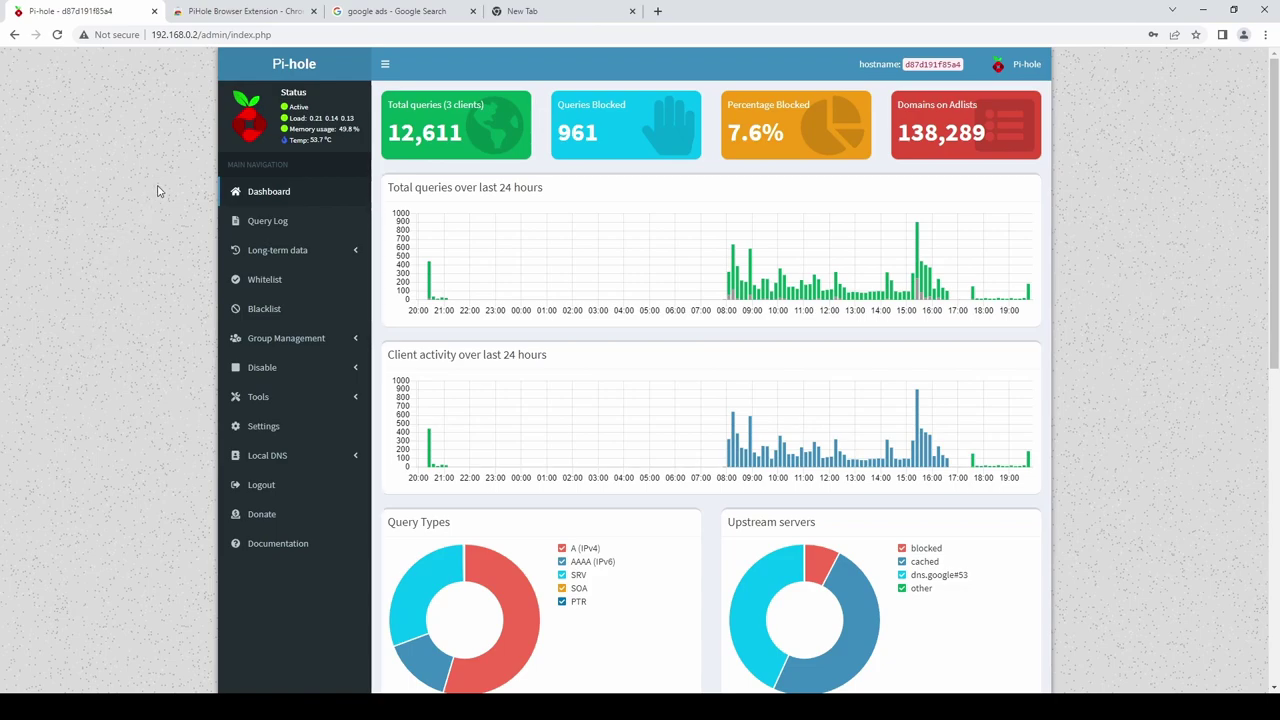
Confirm the sponsored Google Ads link is blocked, then go to the PiHole Browser Extension store page.
left_click(376, 12)
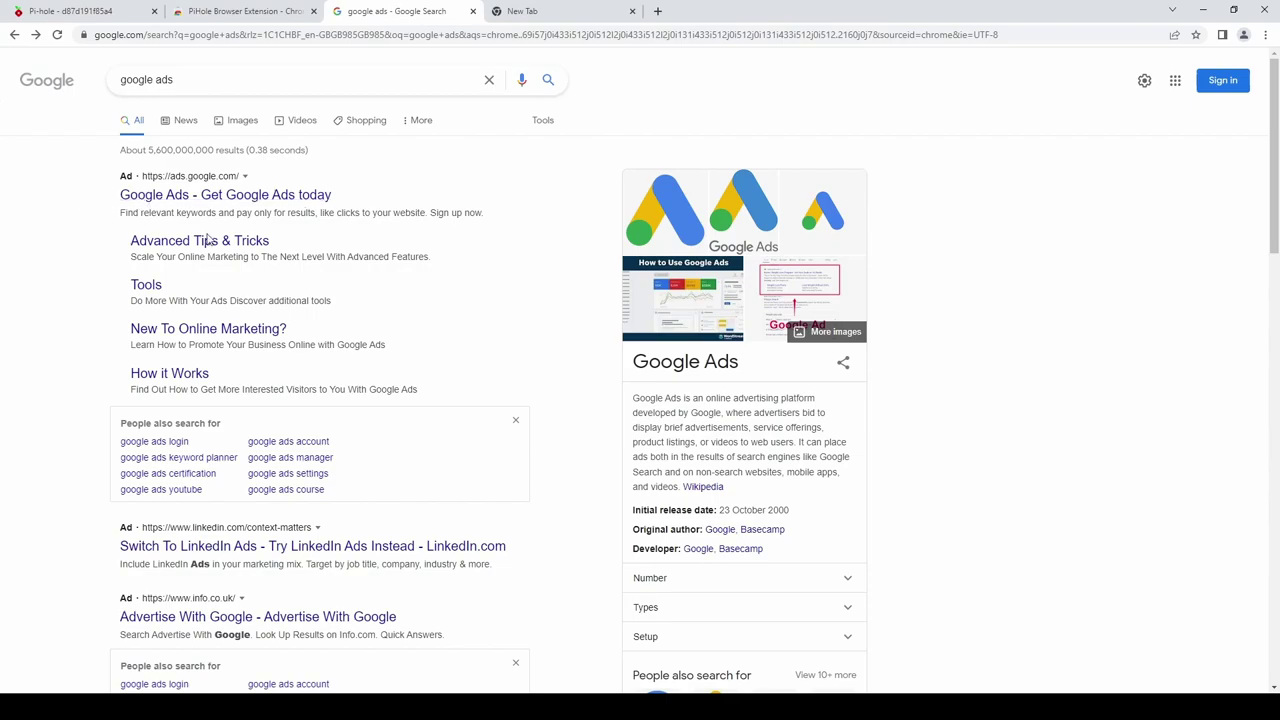
left_click(224, 194)
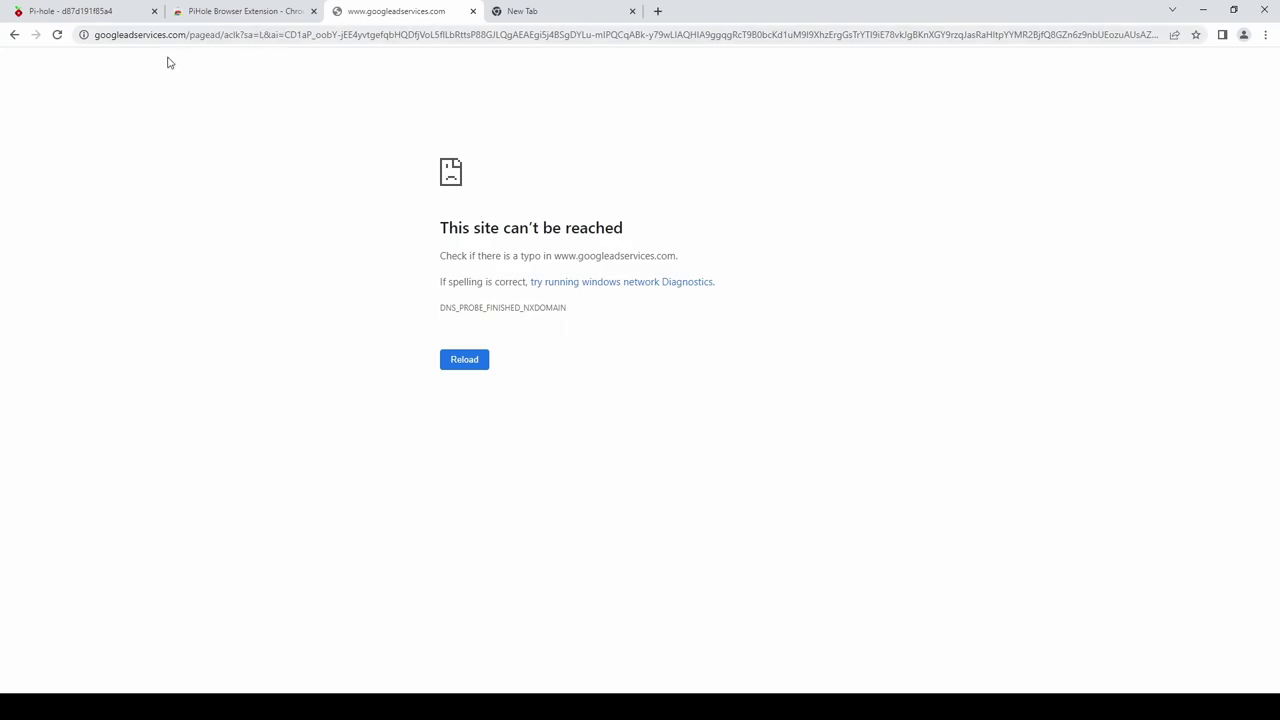
left_click(14, 35)
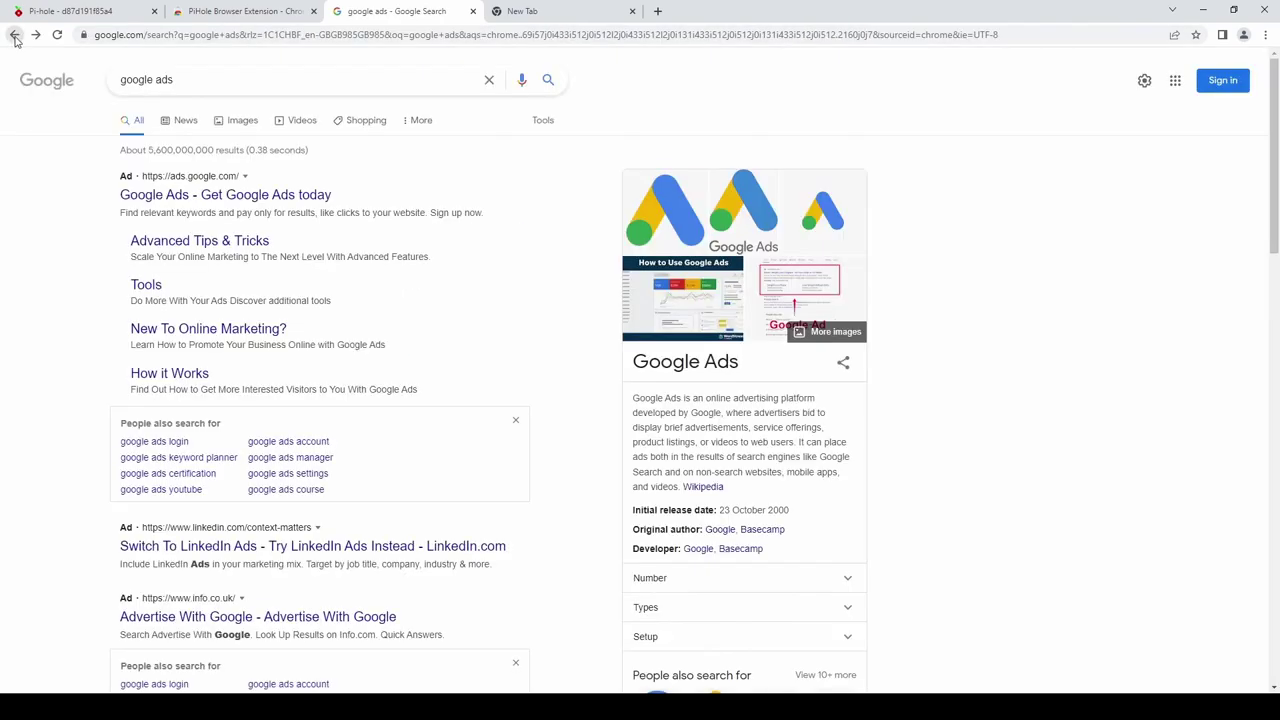
left_click(232, 12)
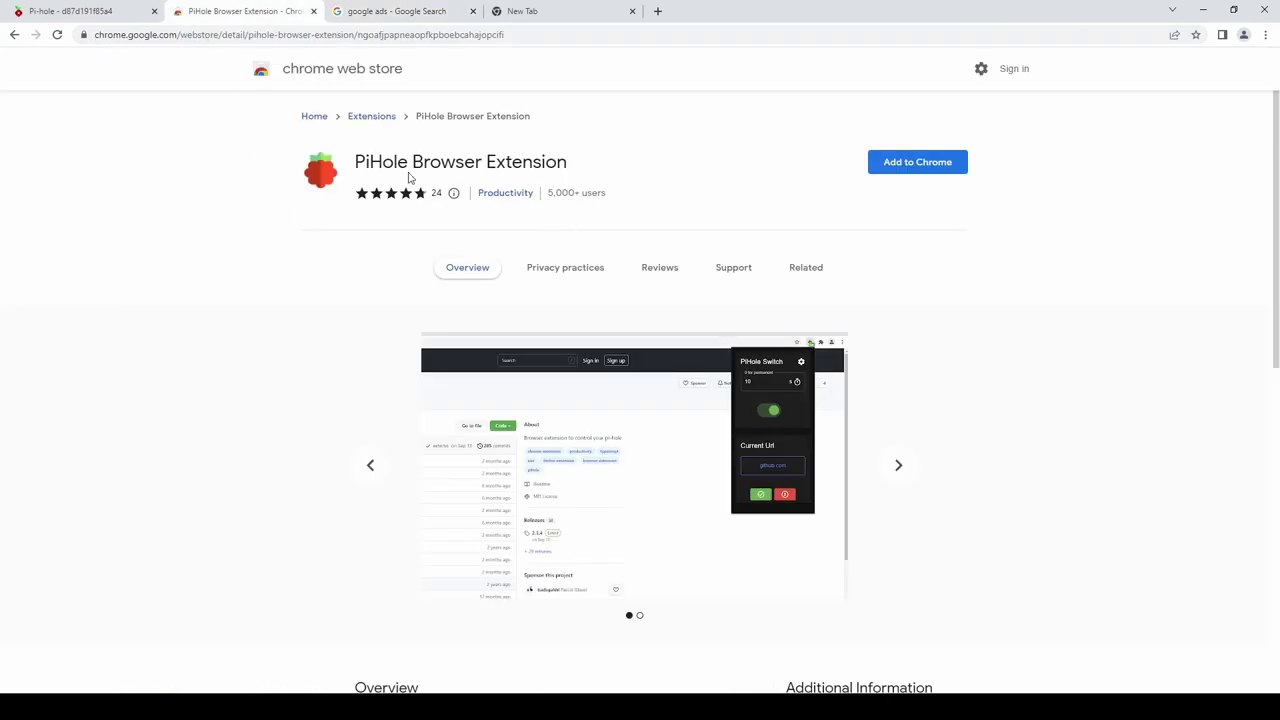
left_click(907, 170)
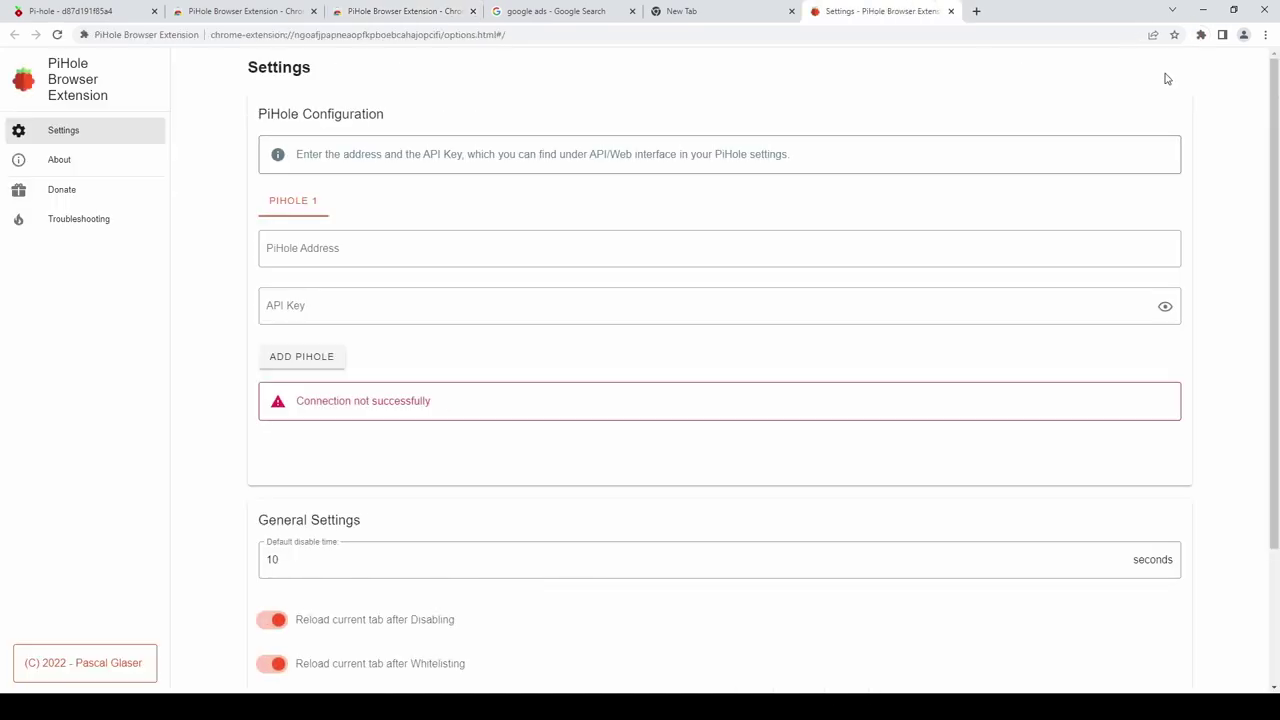
left_click(342, 250)
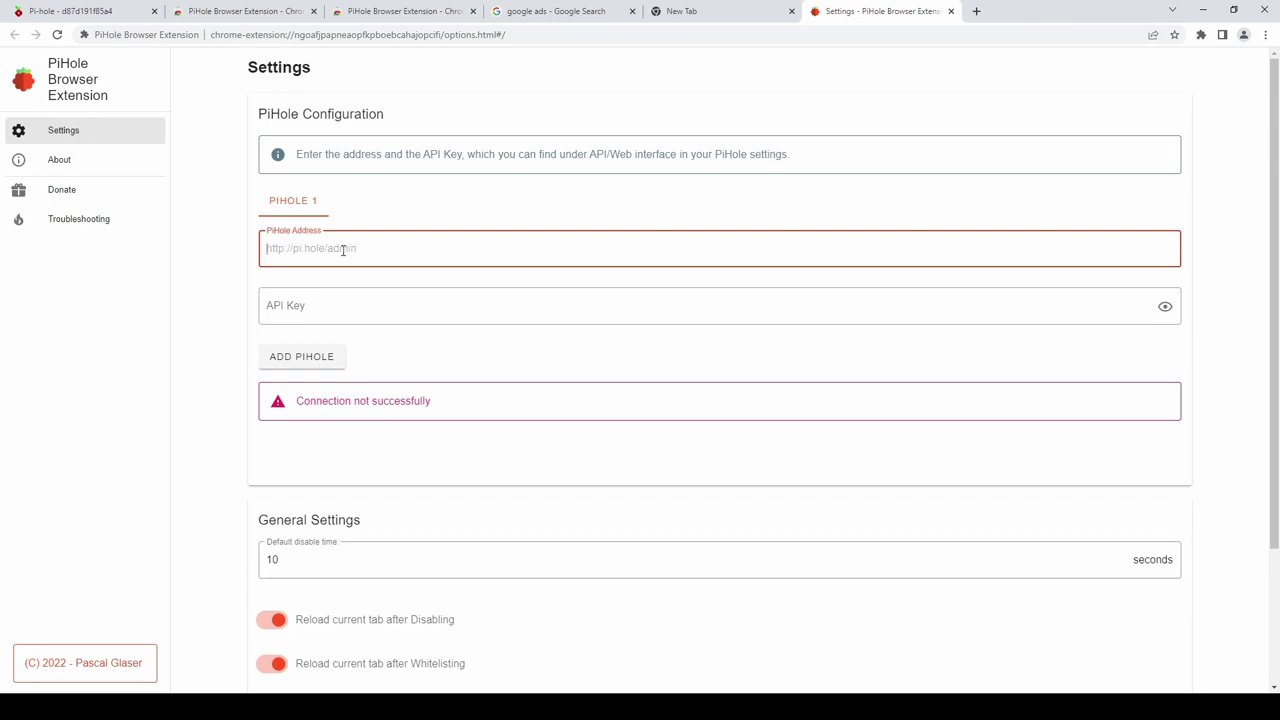
type("http://")
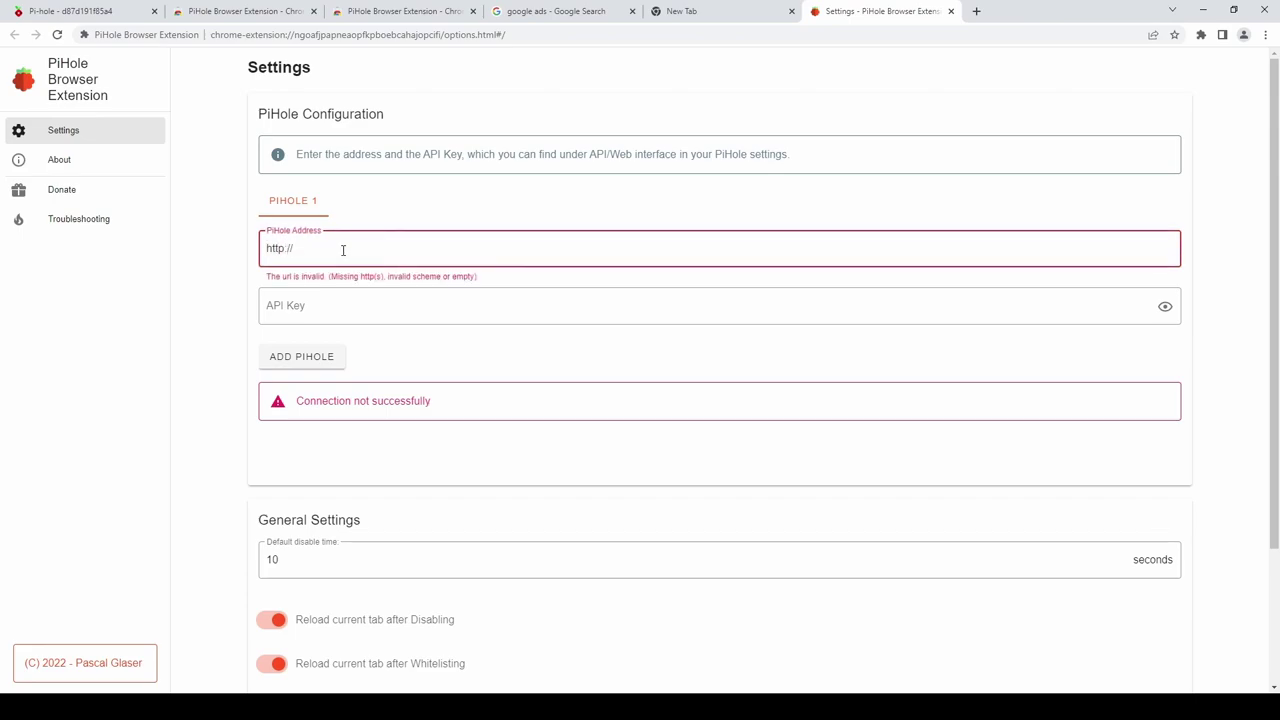
type("192.168.0.2/admin")
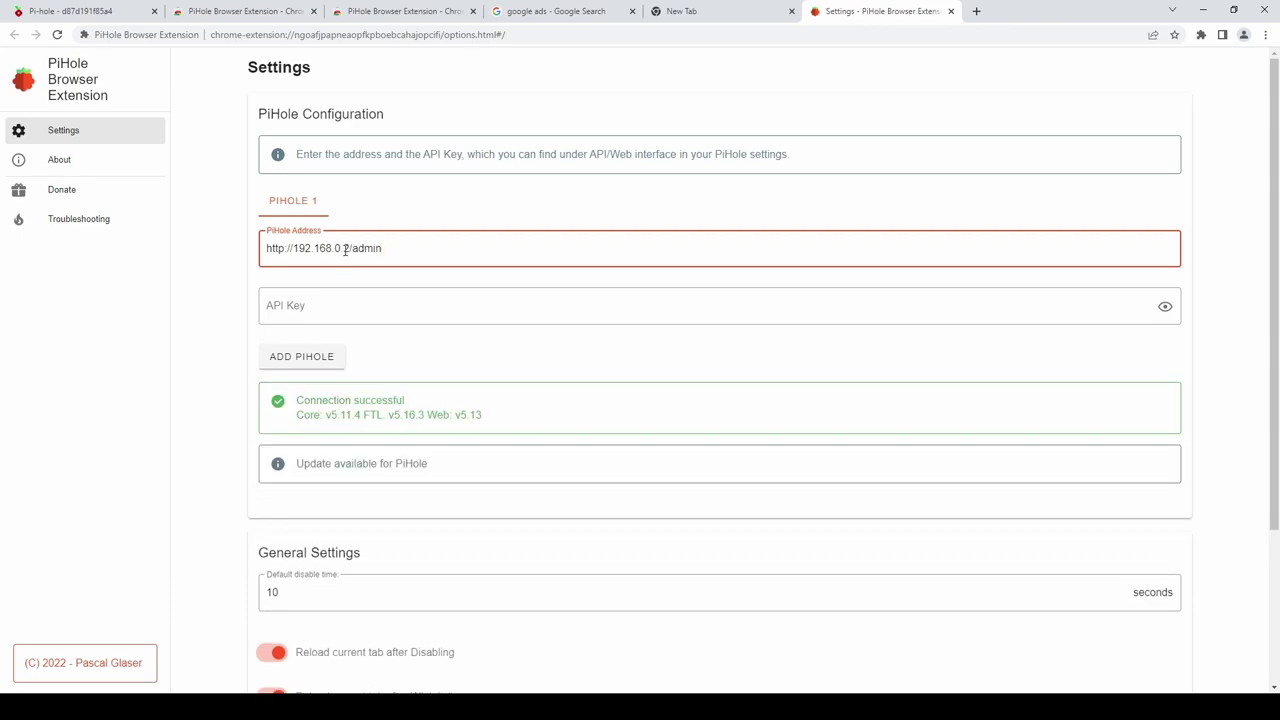
left_click(309, 314)
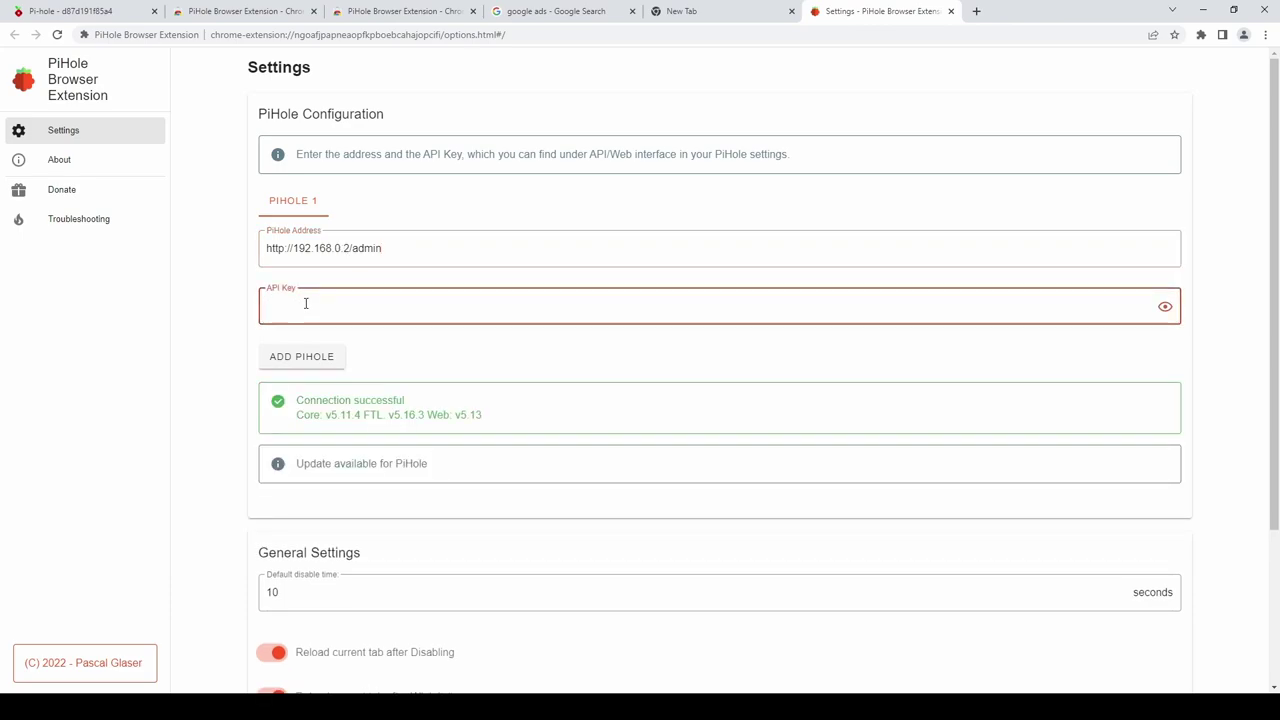
Reveal the API token under Pi-hole's Settings > API / Web interface and select it.
left_click(57, 13)
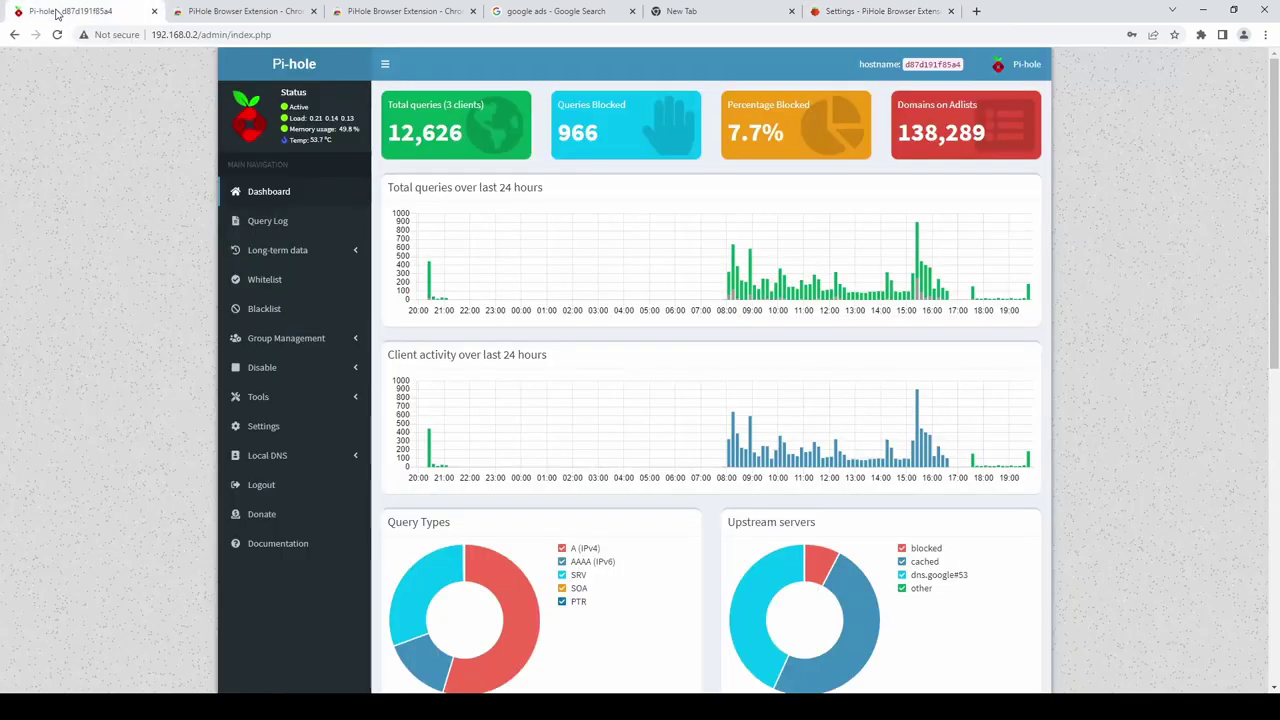
left_click(268, 431)
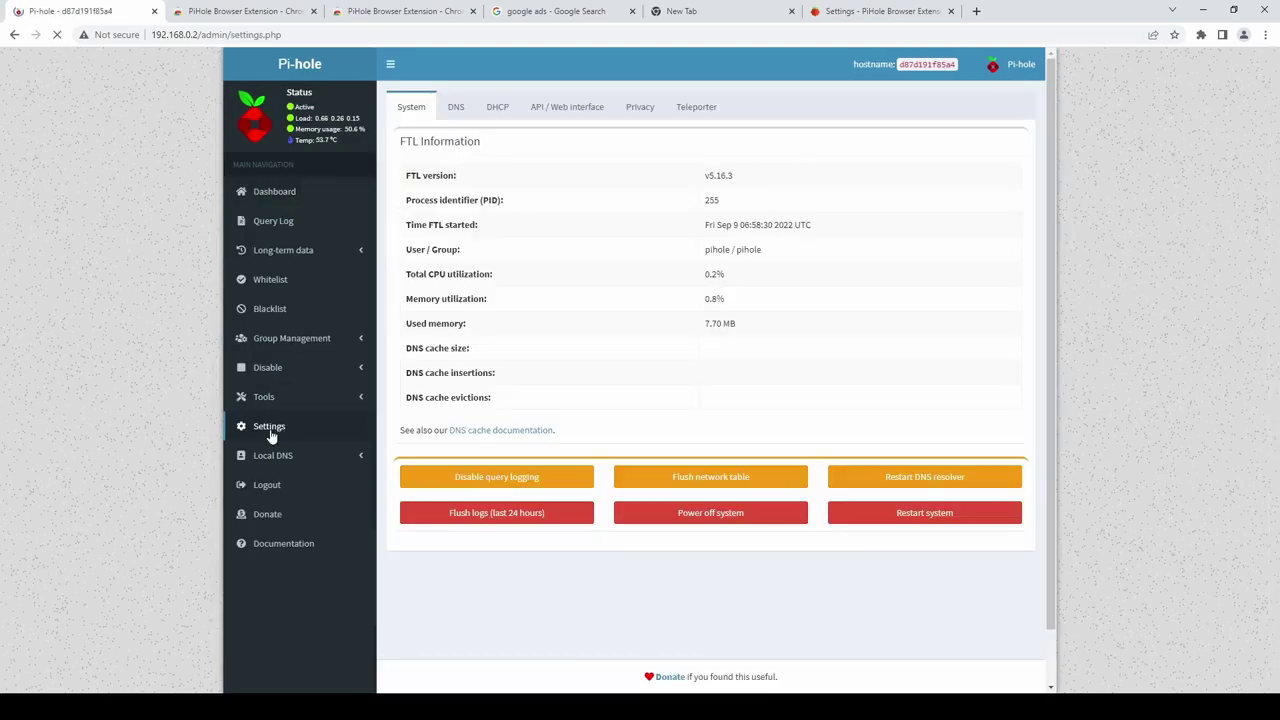
left_click(578, 112)
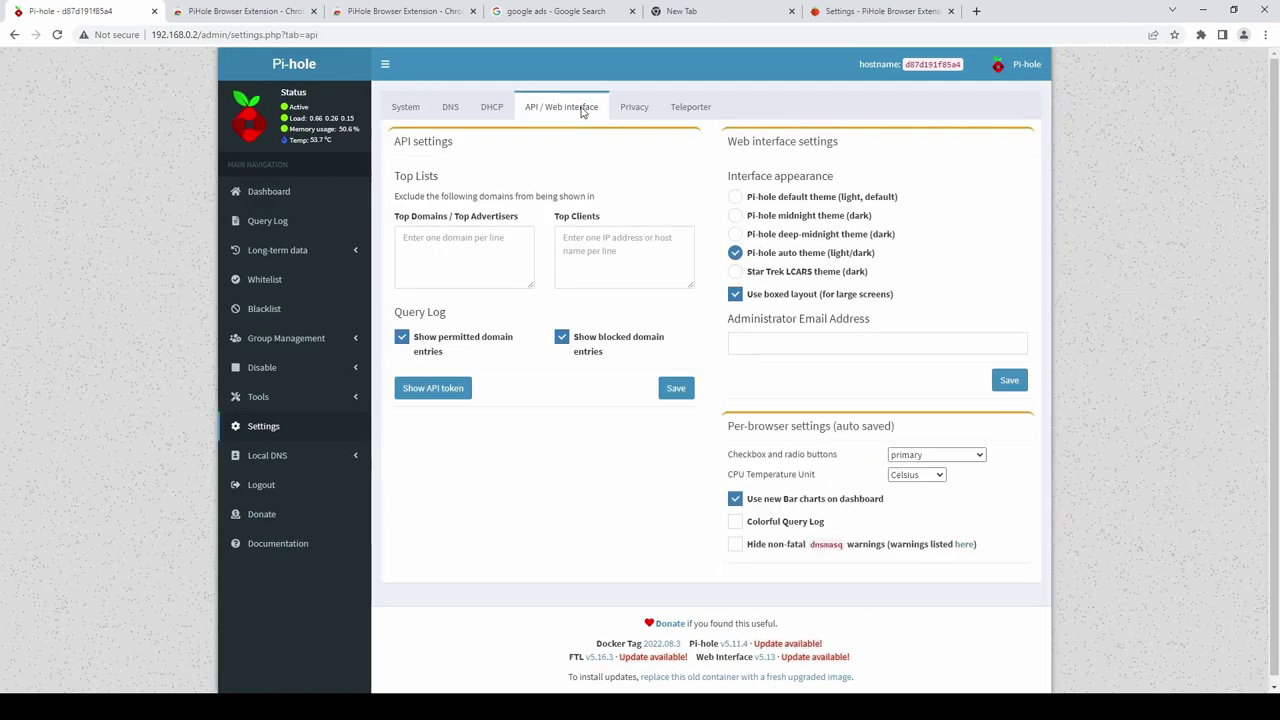
left_click(435, 387)
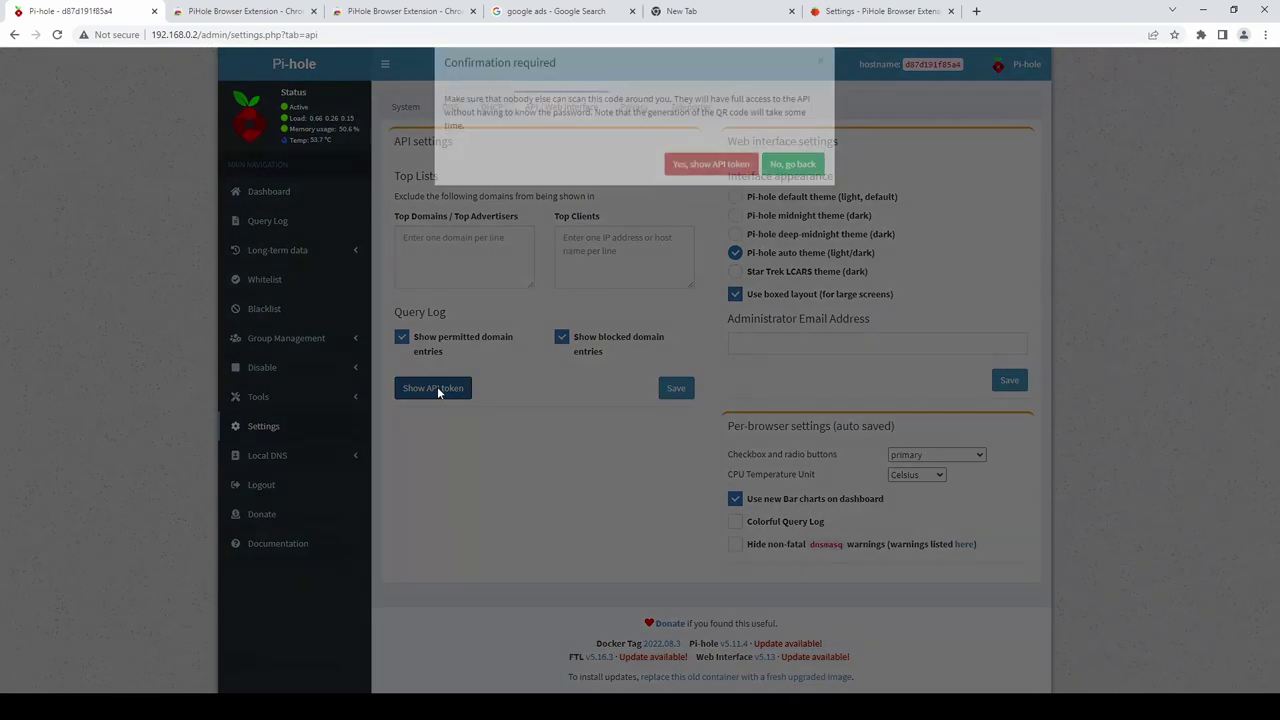
left_click(720, 192)
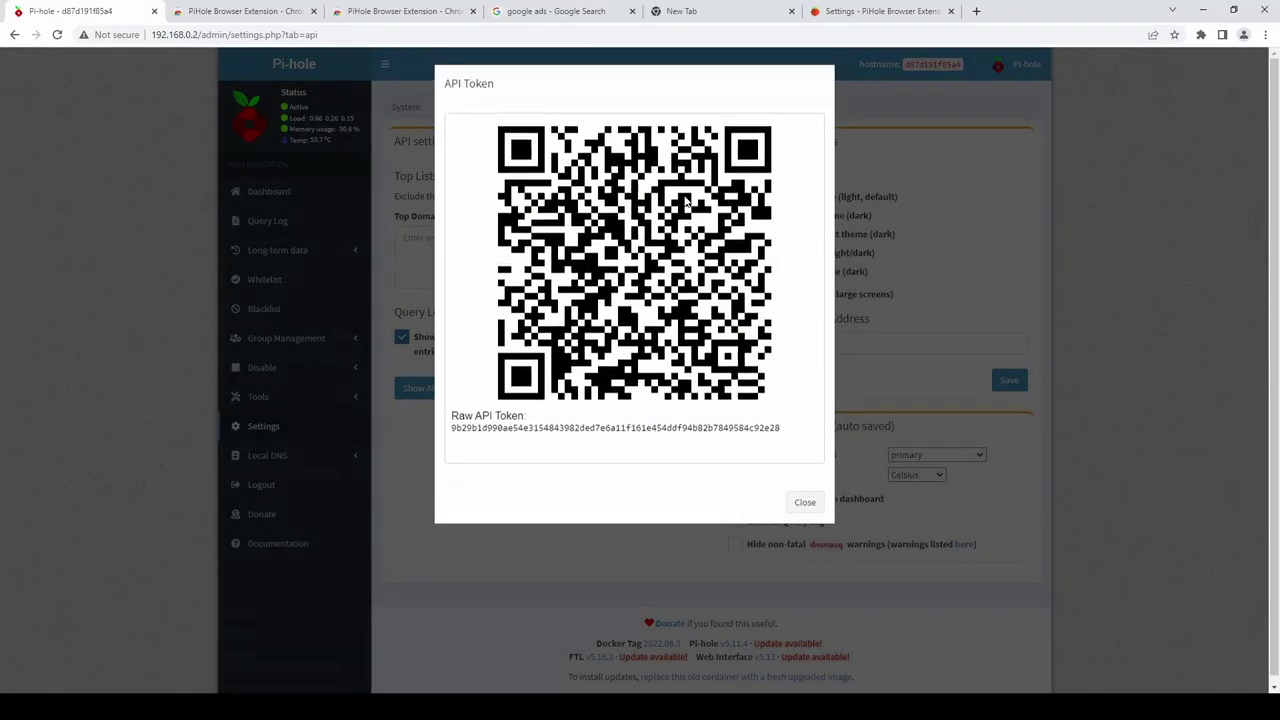
left_click_drag(792, 449, 468, 449)
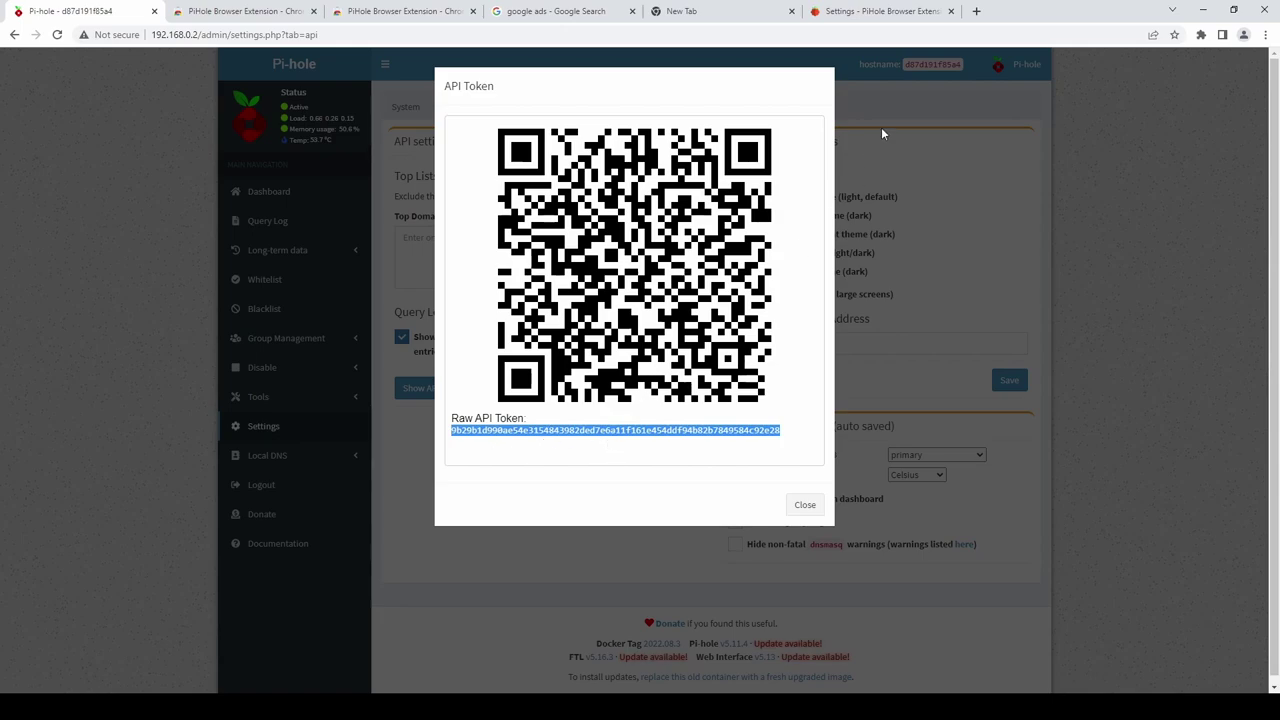
Paste the API token into the extension's API Key field and verify the connection.
left_click(900, 11)
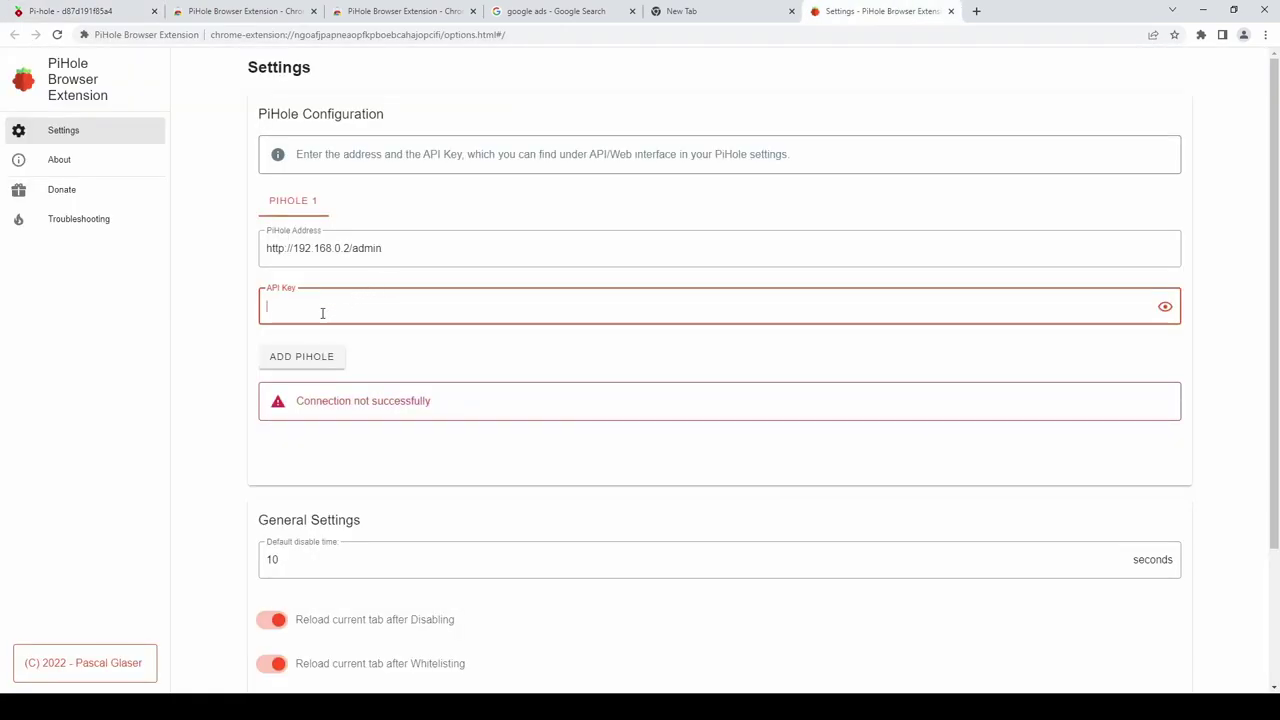
key("ctrl+v")
left_click(400, 424)
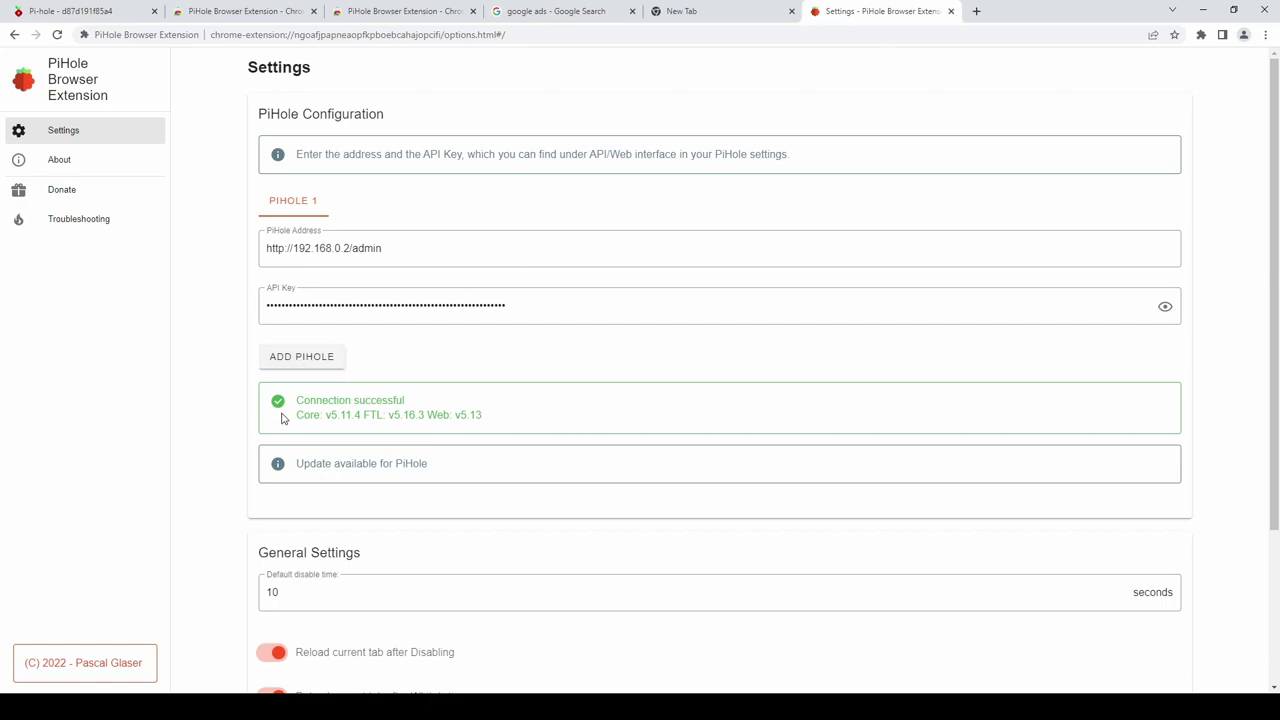
Retry the Google Ads and info.co.uk sponsored links, which now load, returning to results each time.
left_click(951, 11)
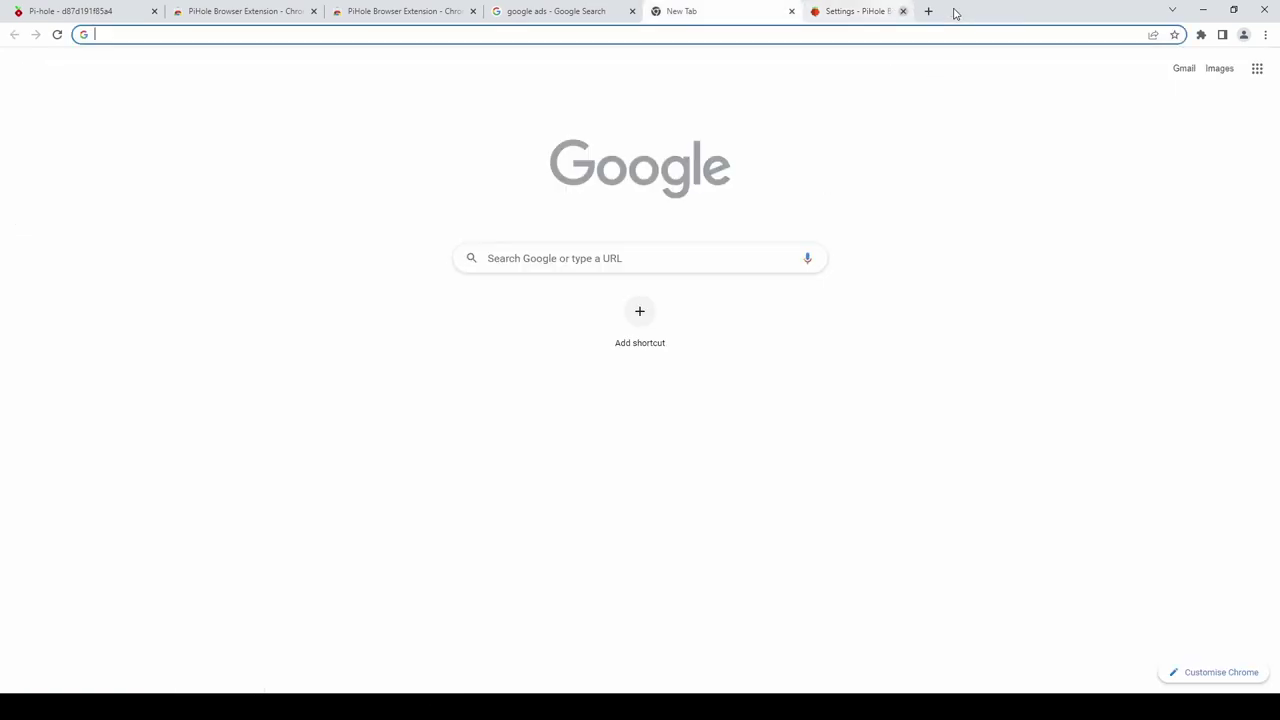
key("ctrl+shift+Tab")
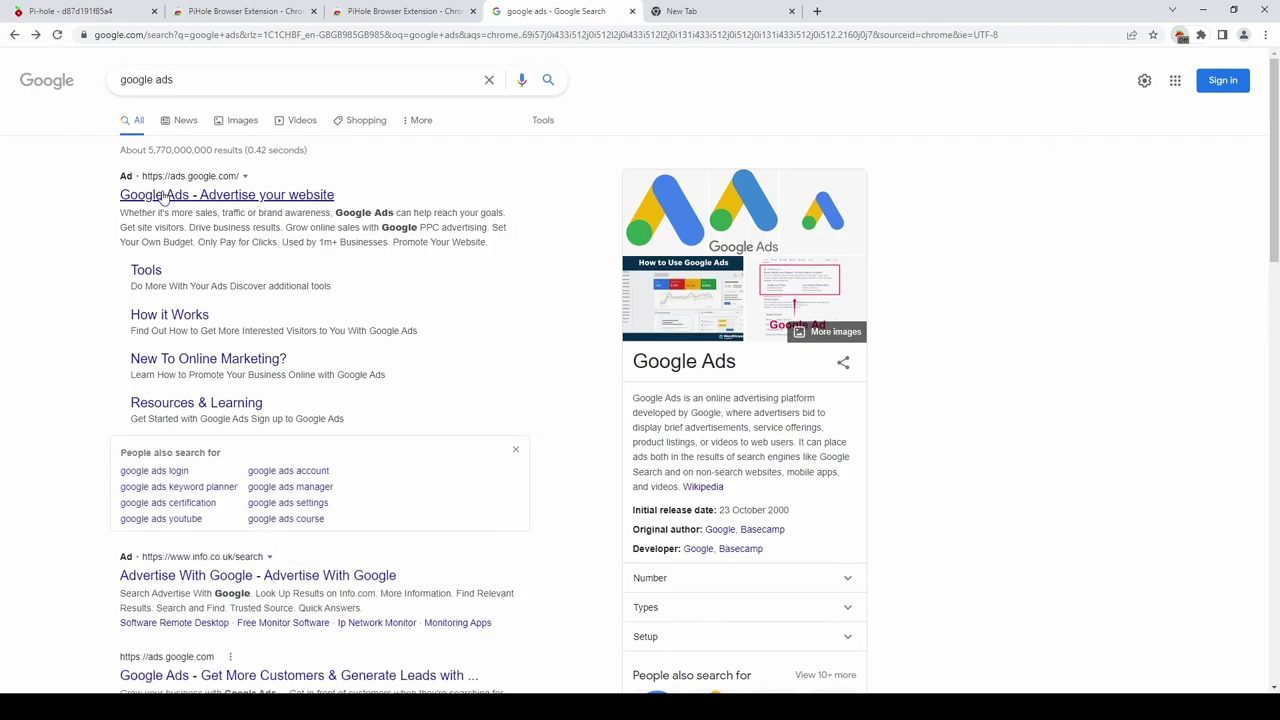
left_click(164, 195)
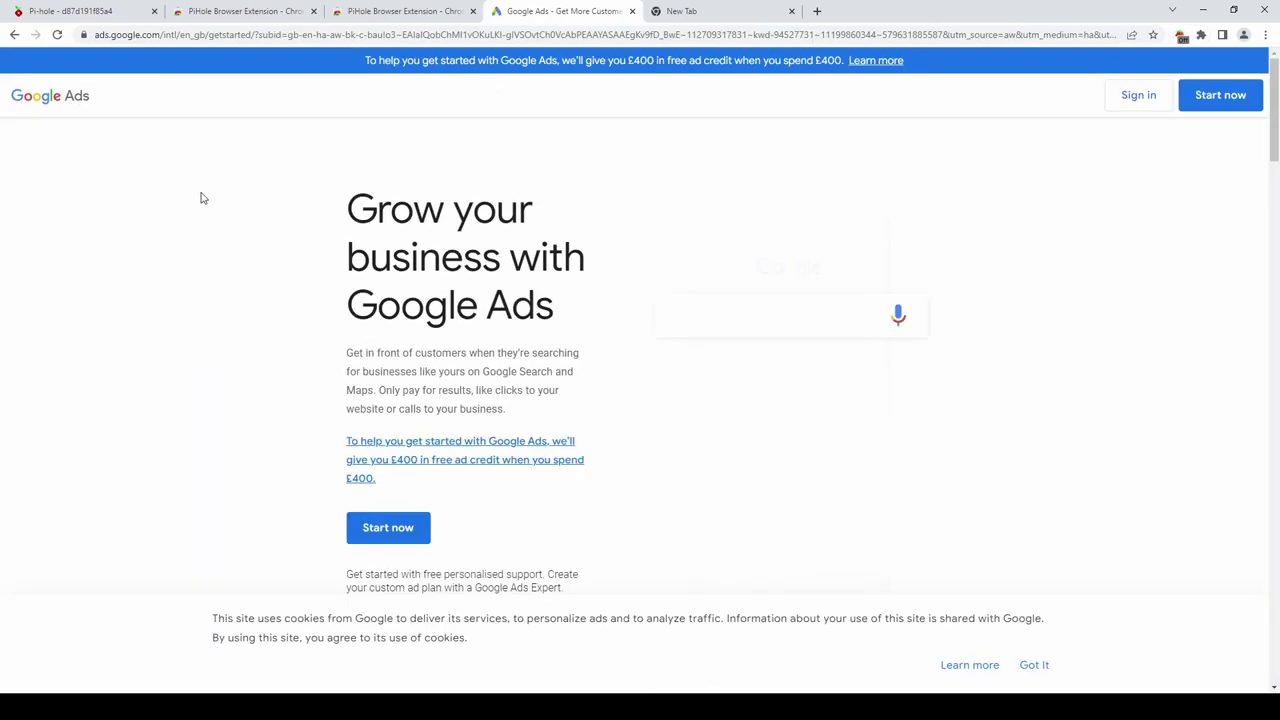
left_click(14, 35)
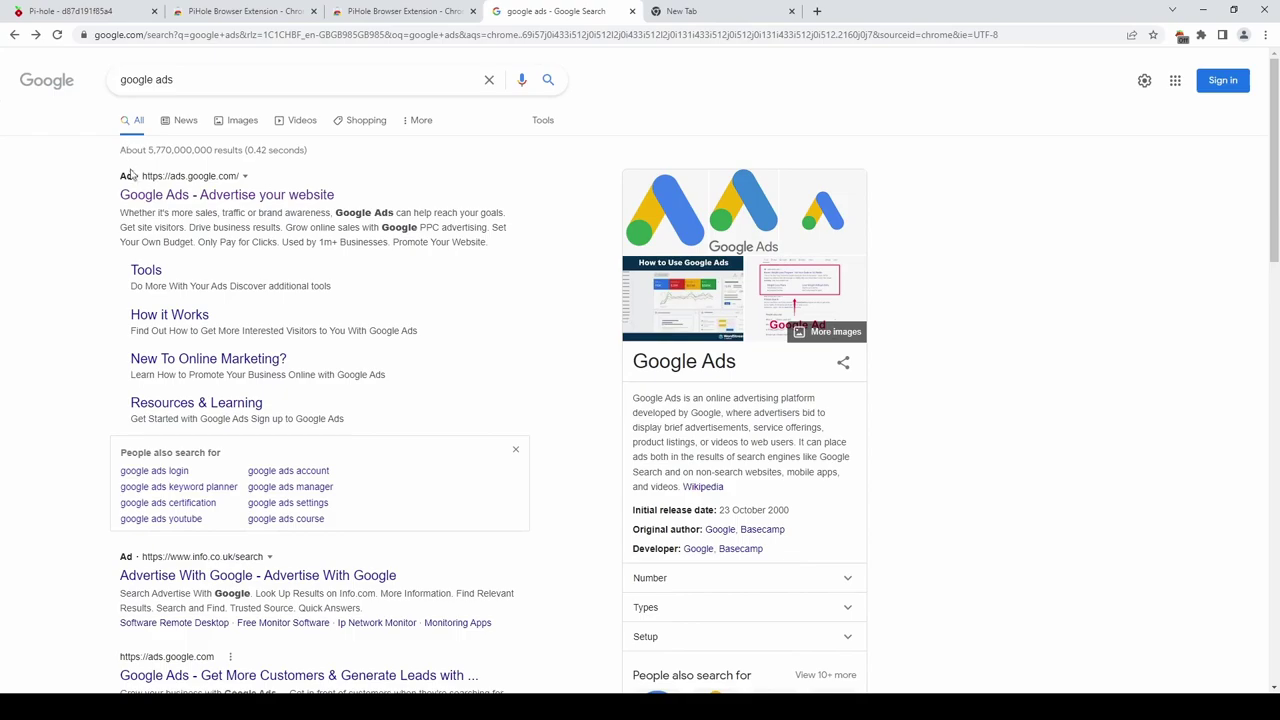
left_click(185, 575)
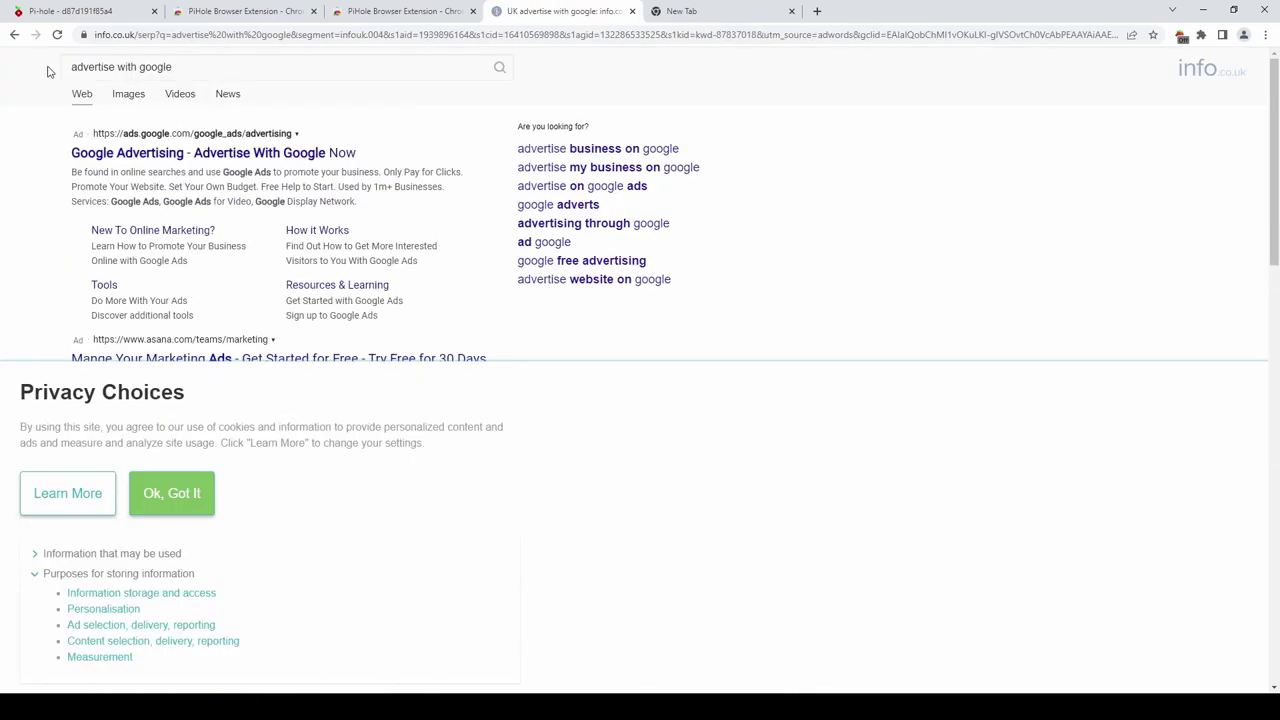
left_click(14, 36)
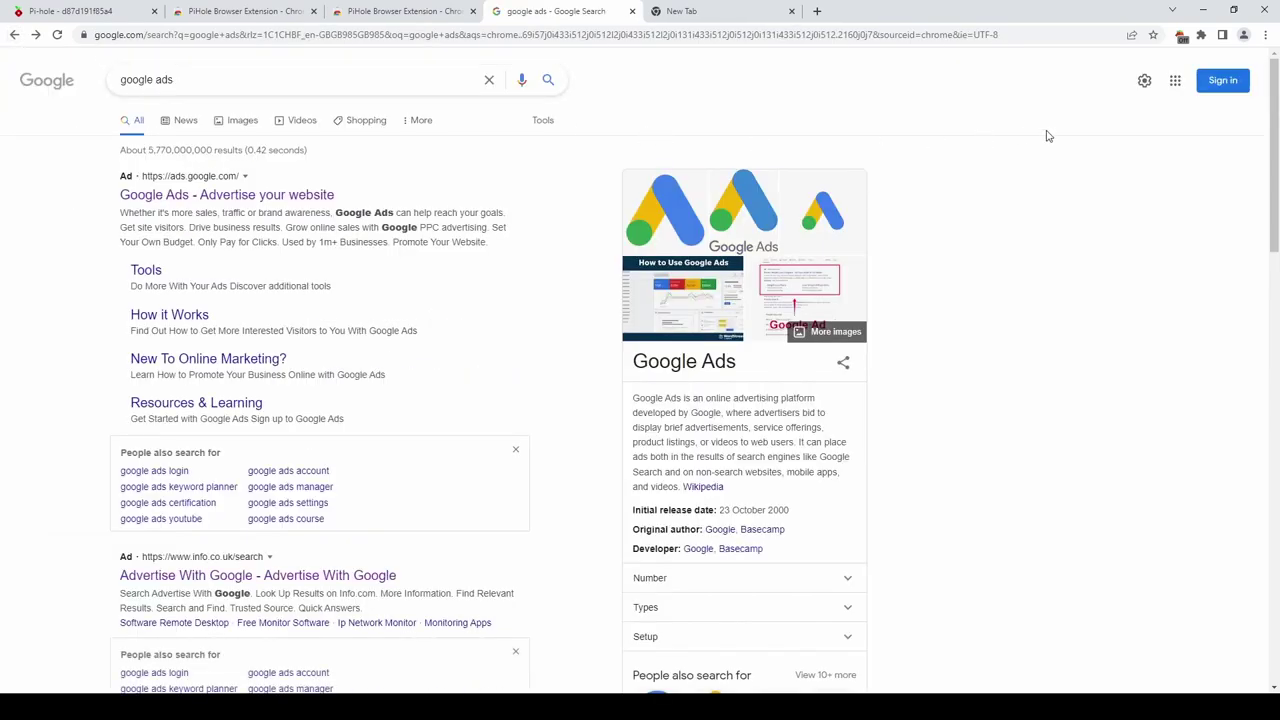